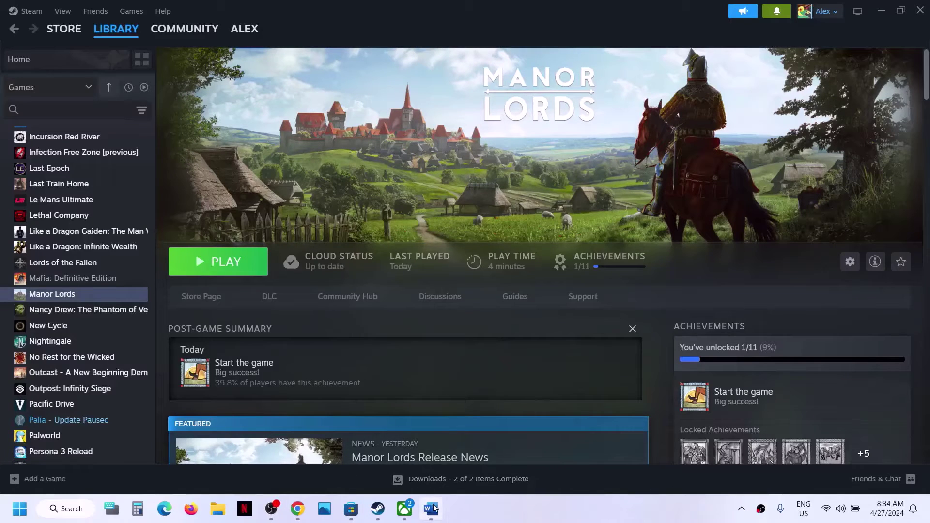
Step: View the Manor Lords pages in the Xbox app and Microsoft Store, and switch to the Word document of fix steps
mouse_move(433, 508)
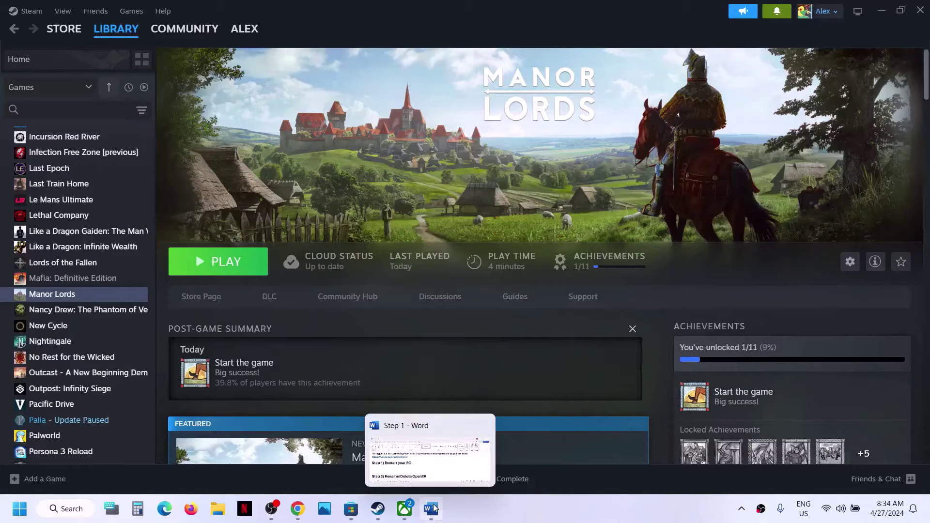
left_click(405, 509)
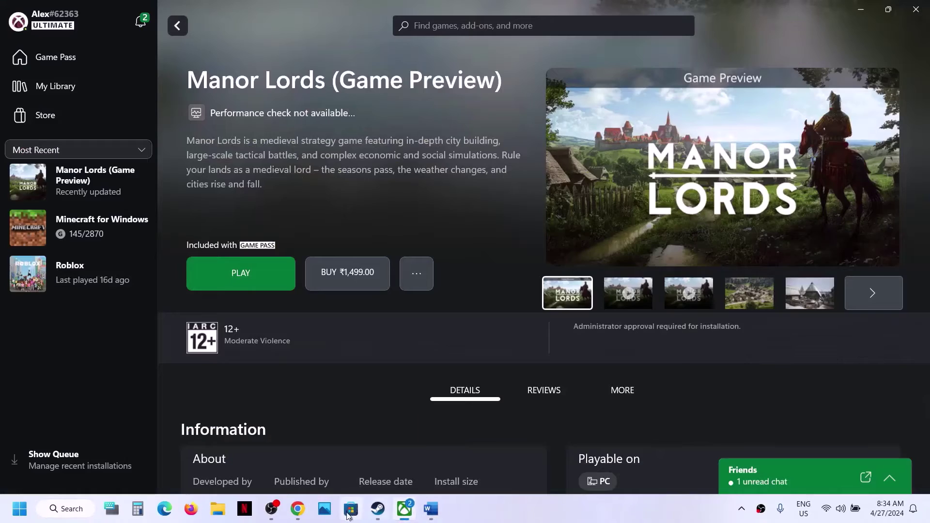
left_click(349, 513)
left_click(432, 516)
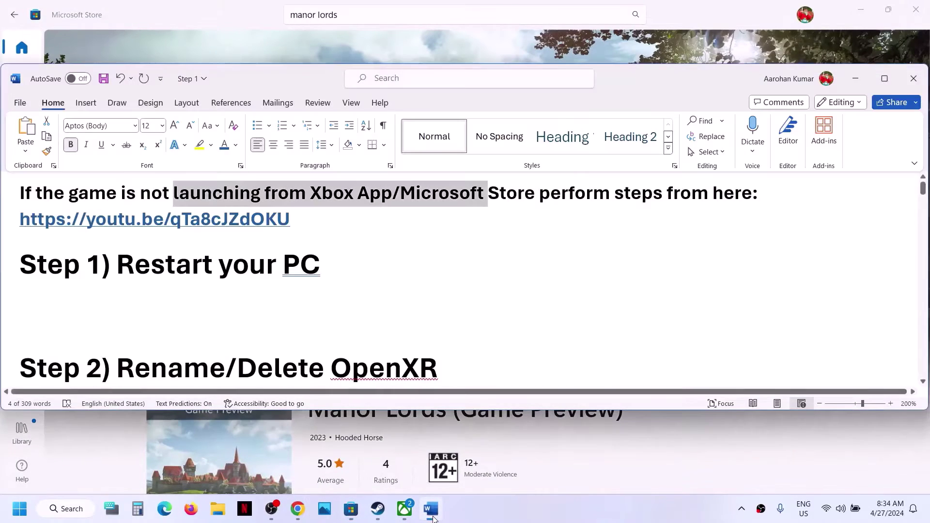
Step: Copy the YouTube link for the Xbox App/Microsoft Store launch fix and examine that video's search result in Chrome
triple_click(175, 215)
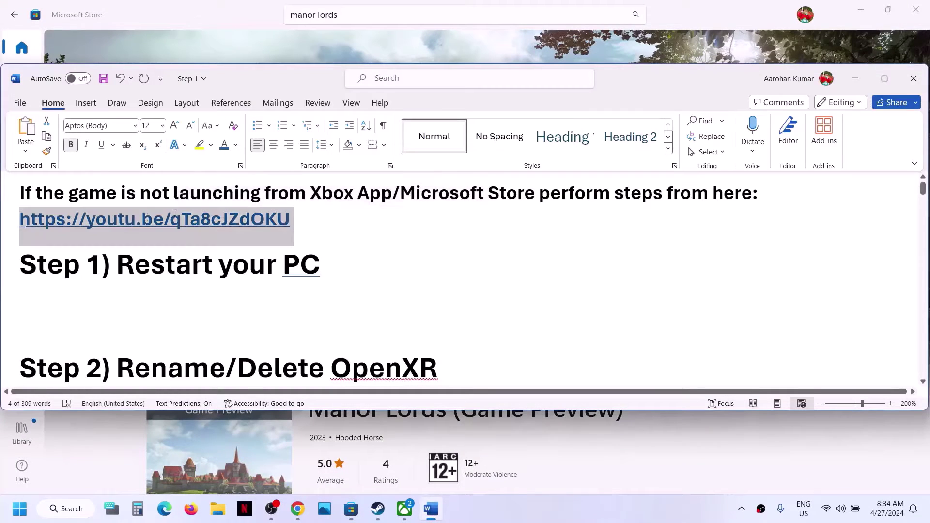
right_click(87, 220)
left_click(124, 229)
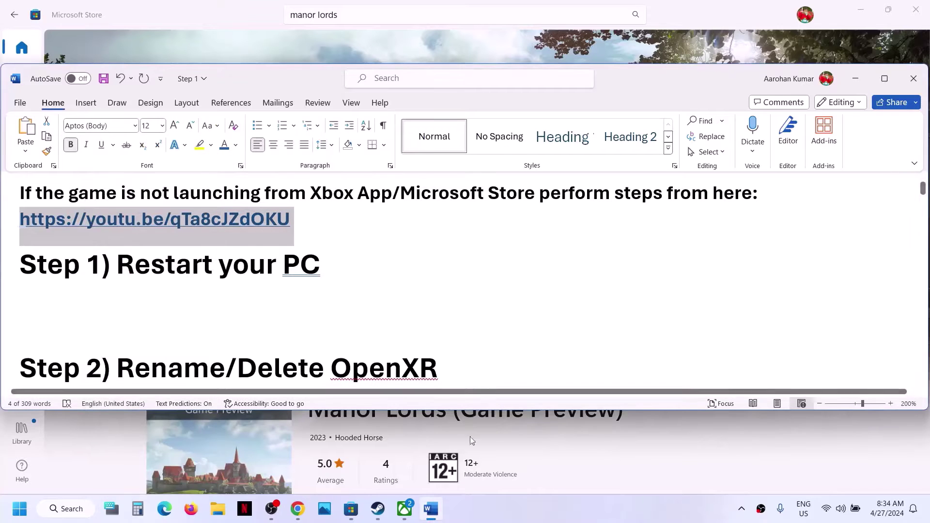
left_click(302, 518)
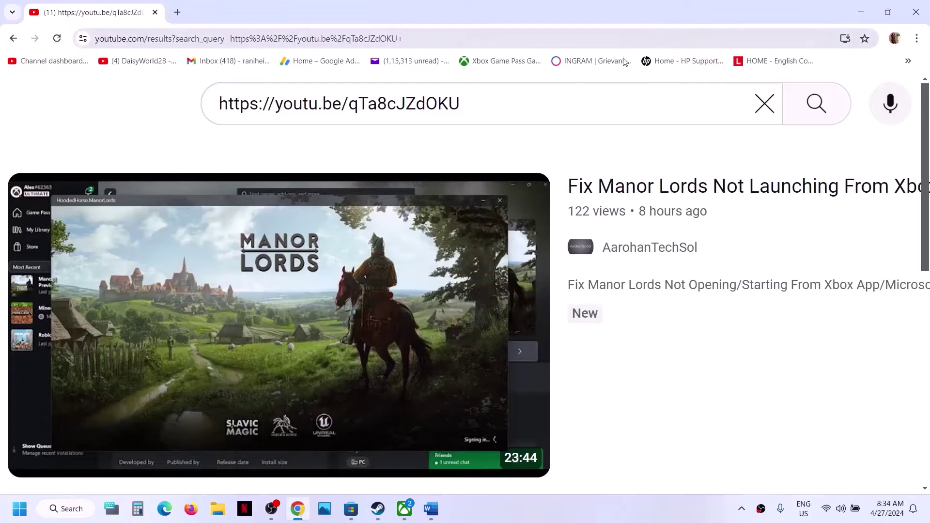
mouse_move(644, 182)
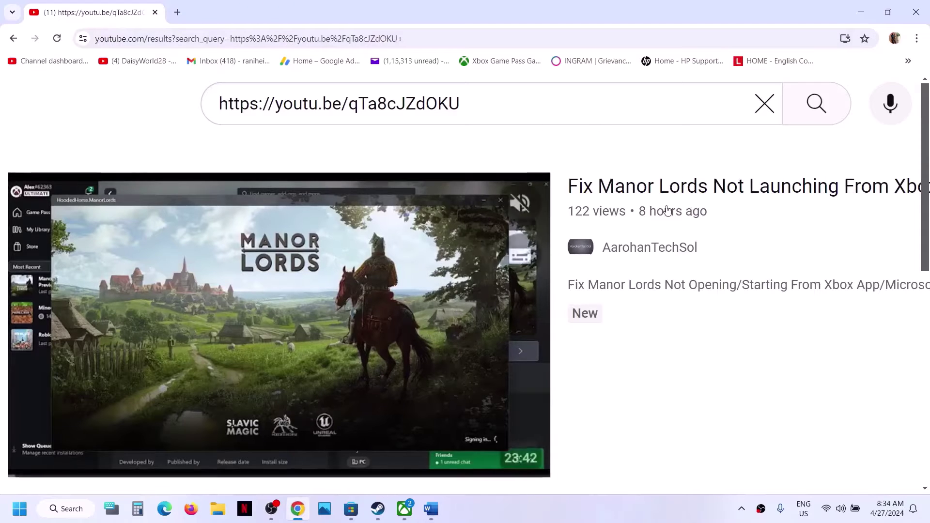
scroll(664, 210, "right", 5)
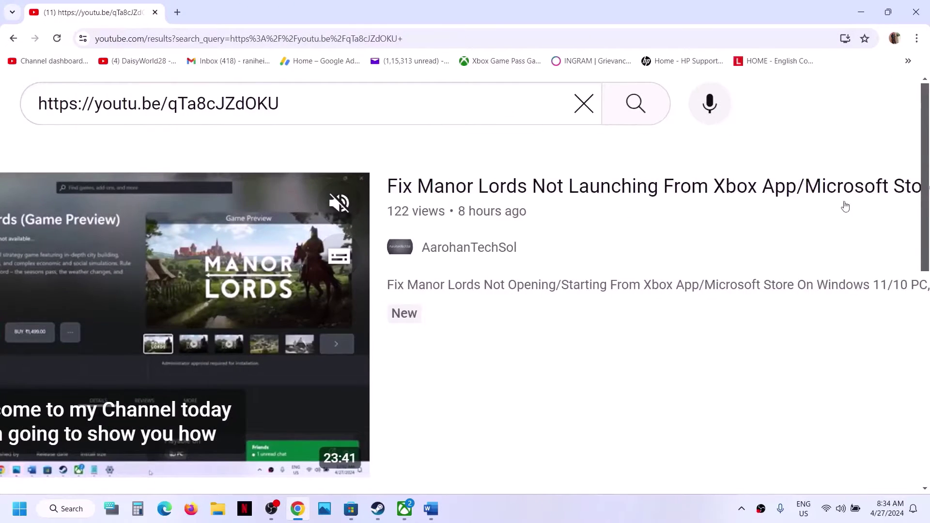
scroll(644, 245, "left", 5)
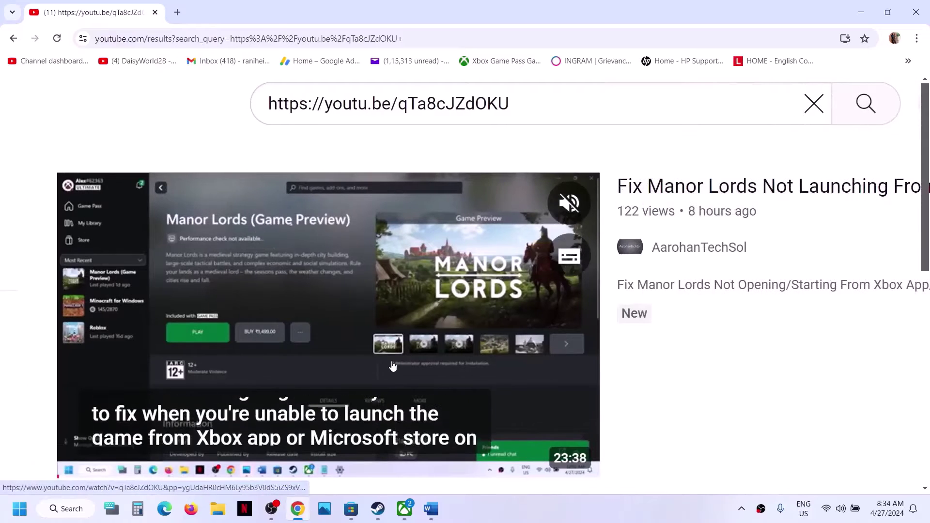
Step: Return to Steam, highlight the "Restart your PC" instruction of Step 1 in the Word document, and go back to Steam
left_click(379, 514)
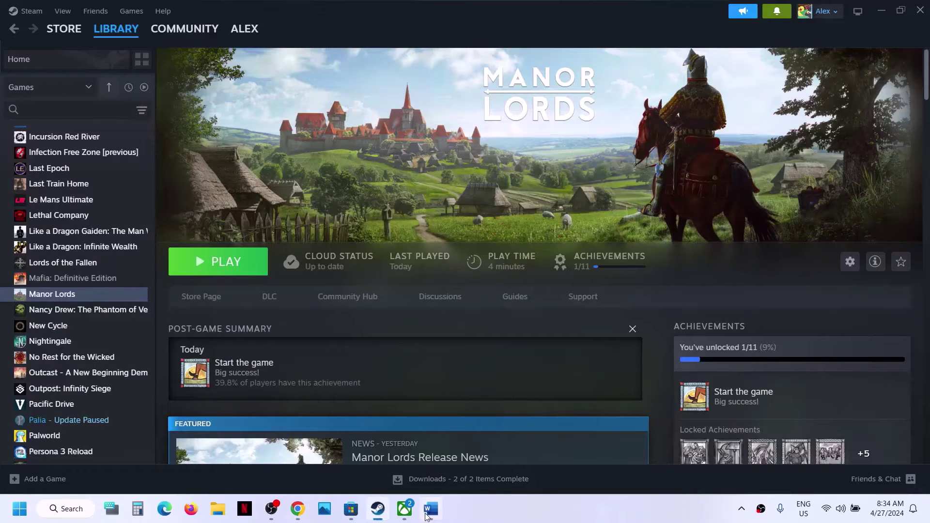
left_click(431, 509)
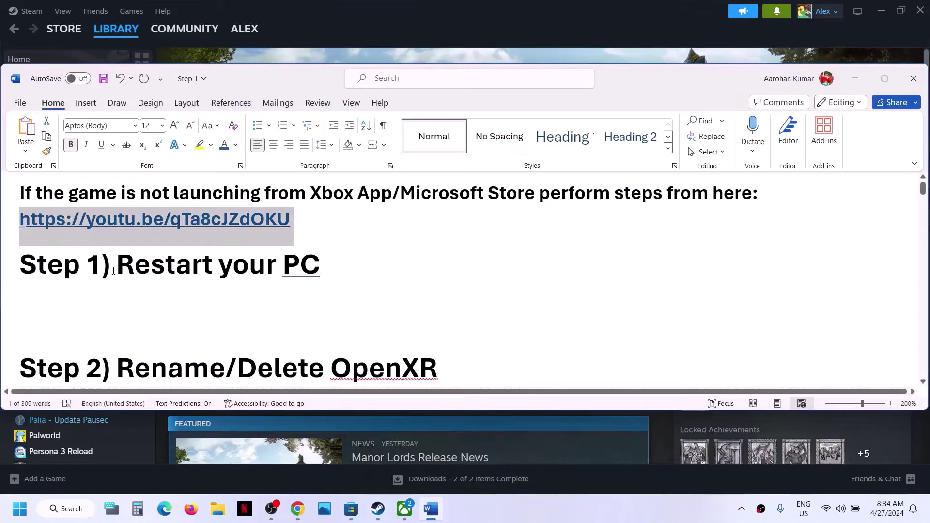
left_click_drag(113, 271, 335, 271)
left_click(399, 29)
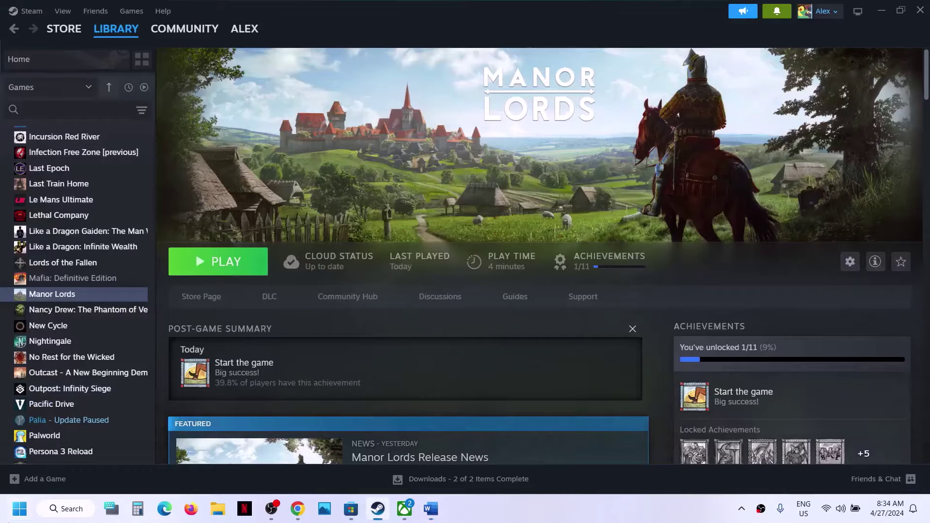
Step: Show the Windows power options that include Restart, and dismiss them without restarting
left_click(18, 516)
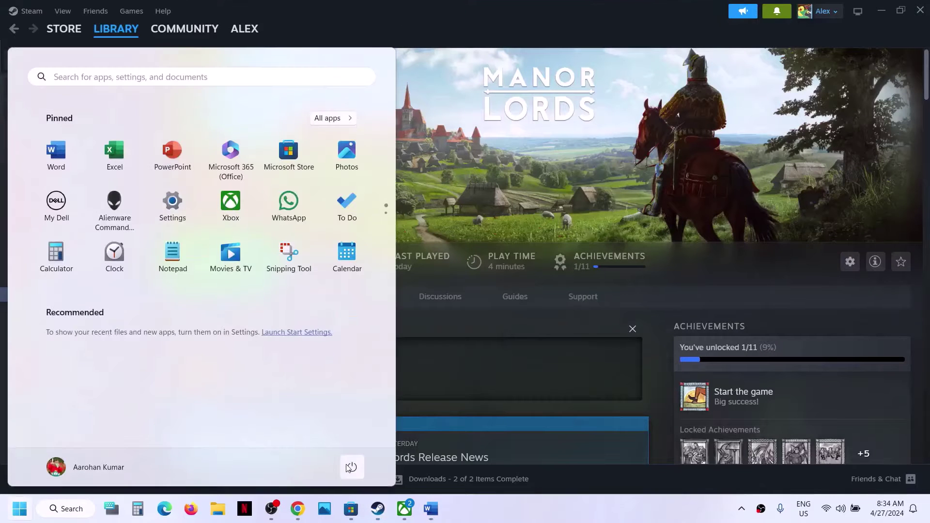
left_click(350, 467)
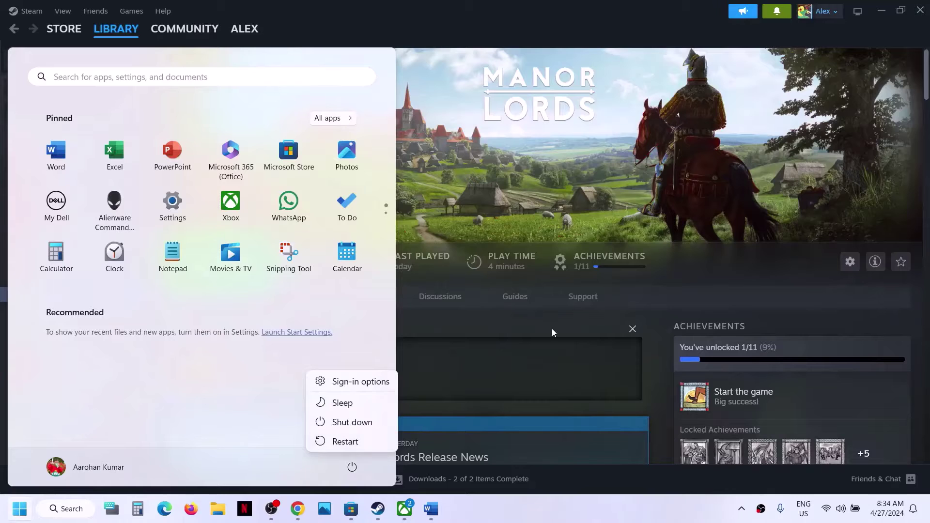
key("Escape")
left_click(608, 197)
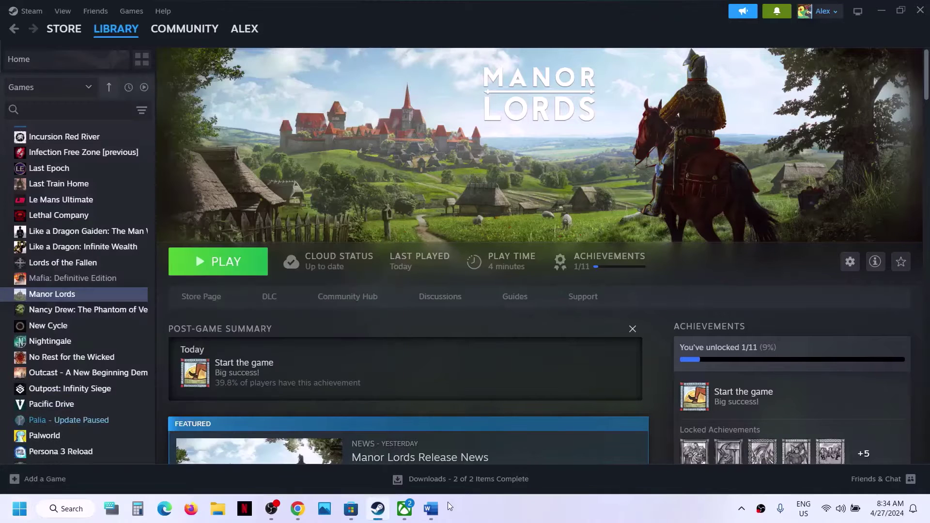
Step: Highlight the Step 2 instruction "Rename/Delete OpenXR" in the Word document and minimize the document
left_click(431, 509)
scroll(405, 290, "down", 2)
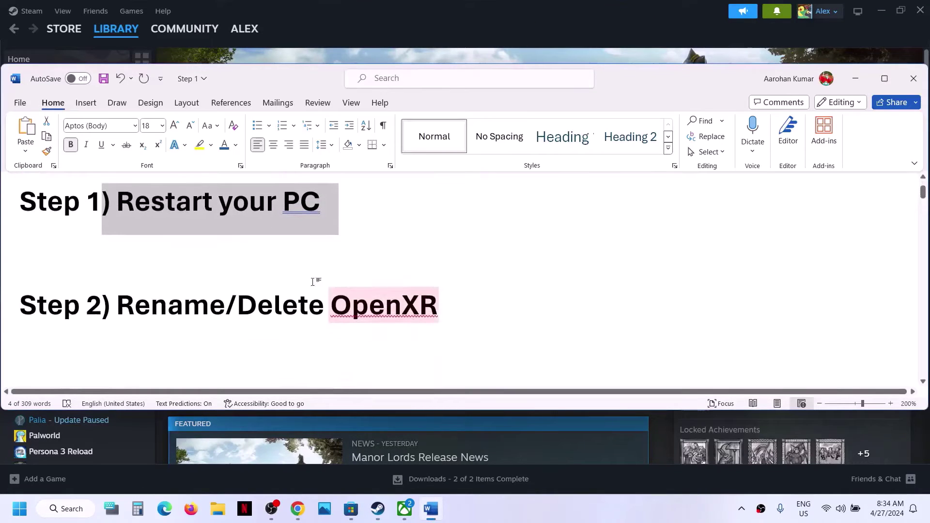
left_click_drag(126, 314, 438, 312)
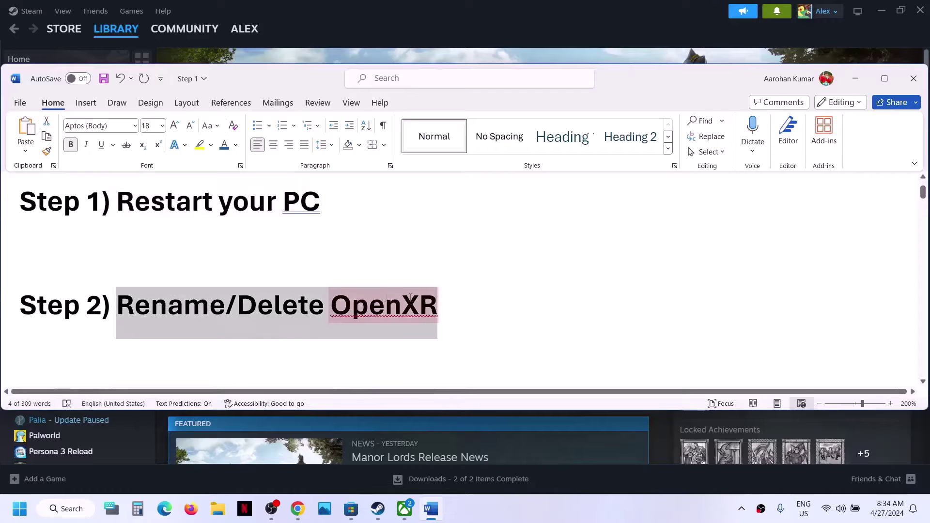
left_click(853, 79)
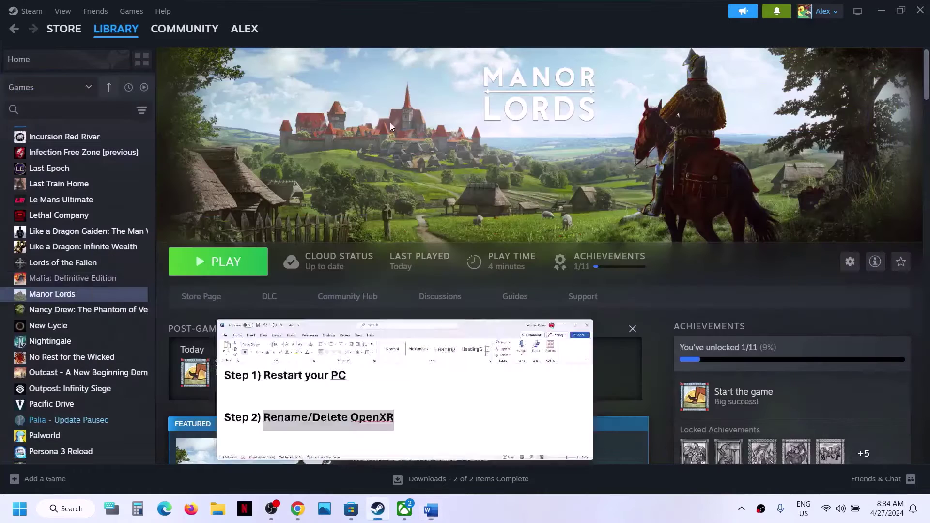
Step: Browse the local files of Manor Lords from the Steam library
right_click(74, 296)
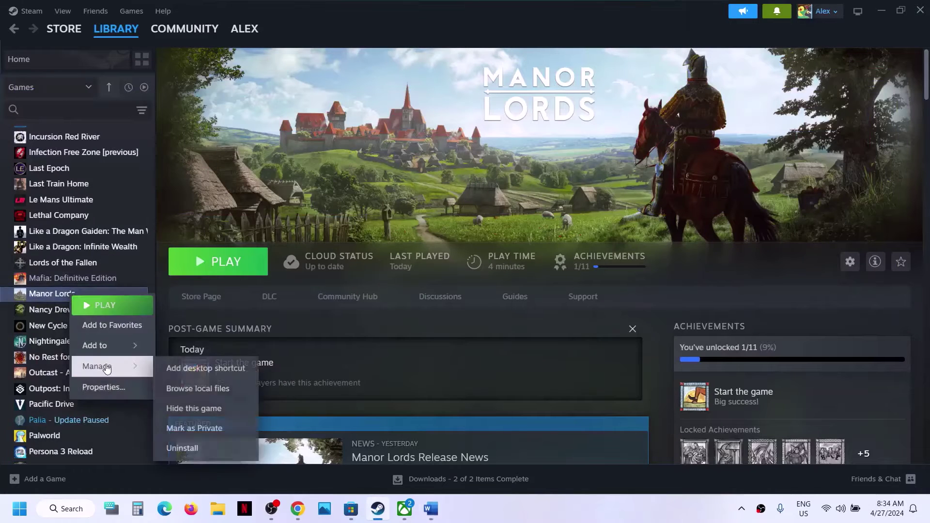
mouse_move(117, 353)
mouse_move(87, 367)
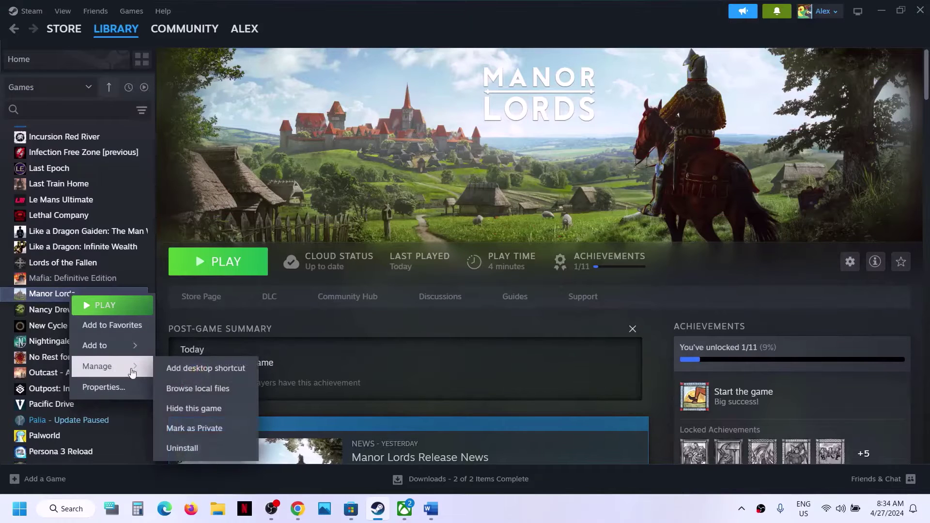
left_click(212, 390)
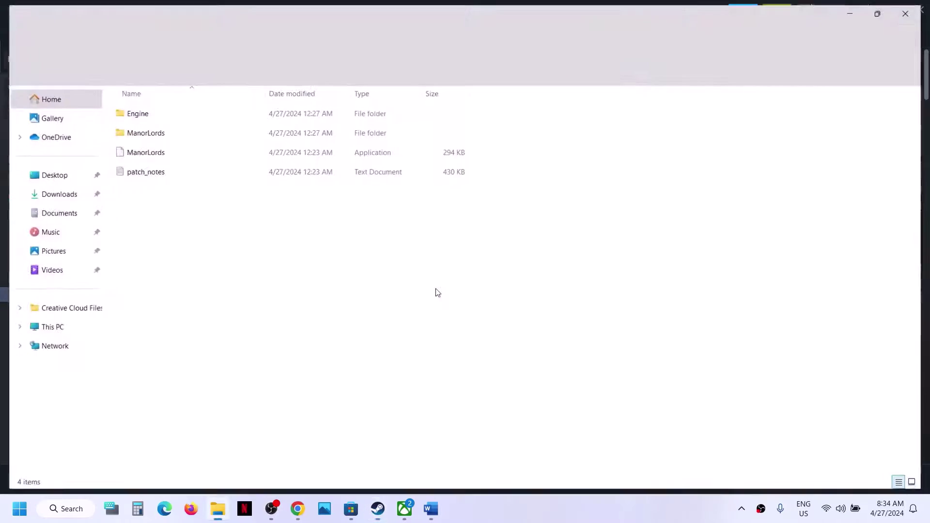
Step: Open the Engine folder, its Binaries subfolder and the ThirdParty folder inside it
left_click(154, 118)
double_click(175, 114)
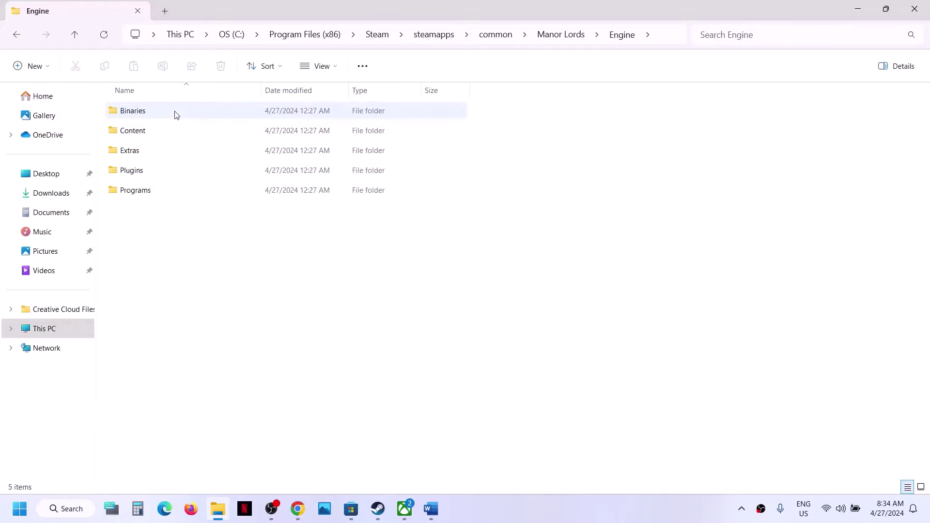
left_click(163, 118)
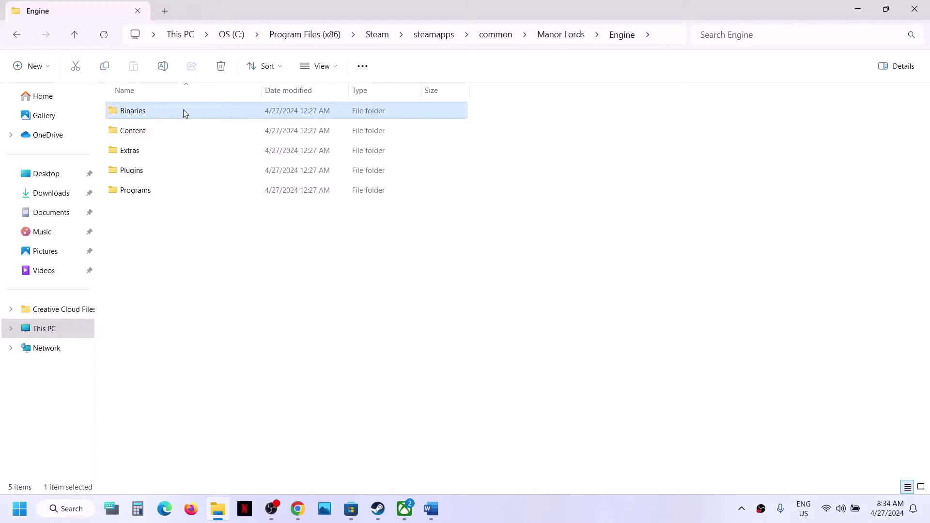
double_click(183, 111)
left_click(149, 114)
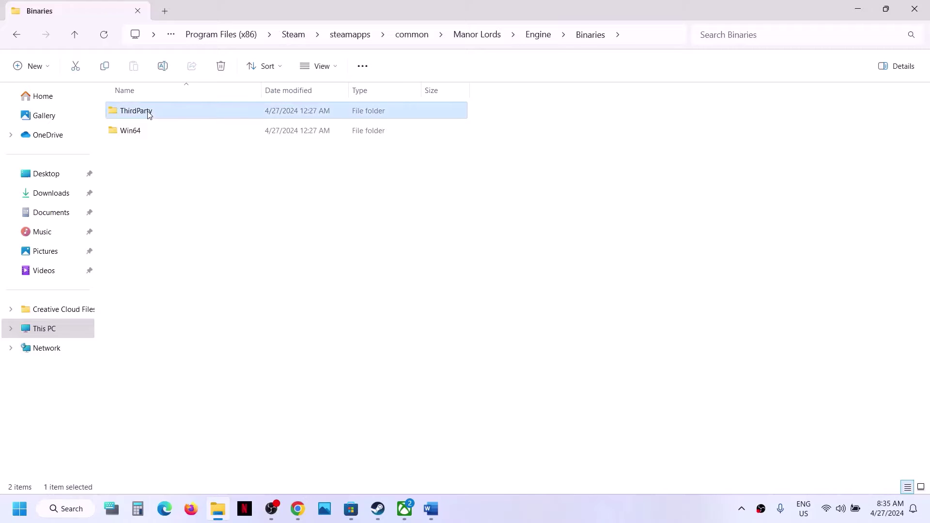
double_click(165, 115)
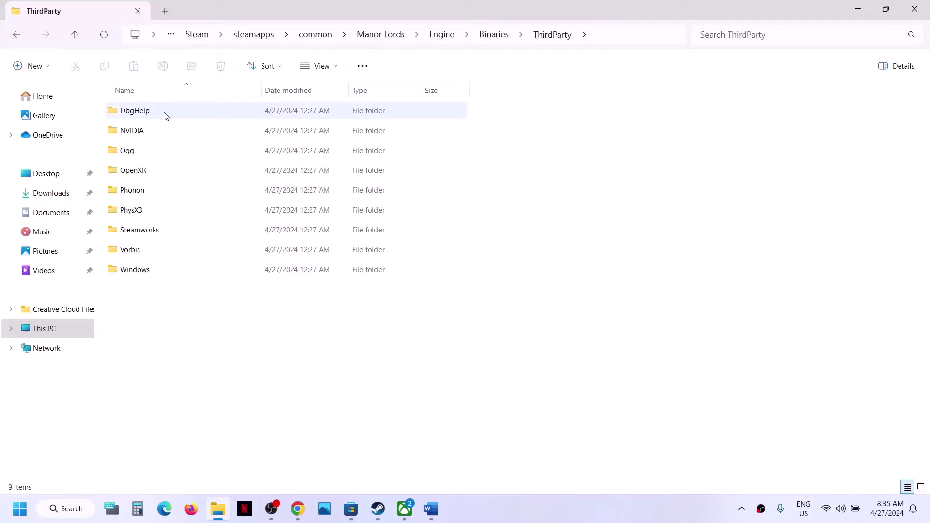
Step: Rename the OpenXR folder to OpenXR.old, and switch to Steam and back to the ThirdParty folder
left_click(139, 174)
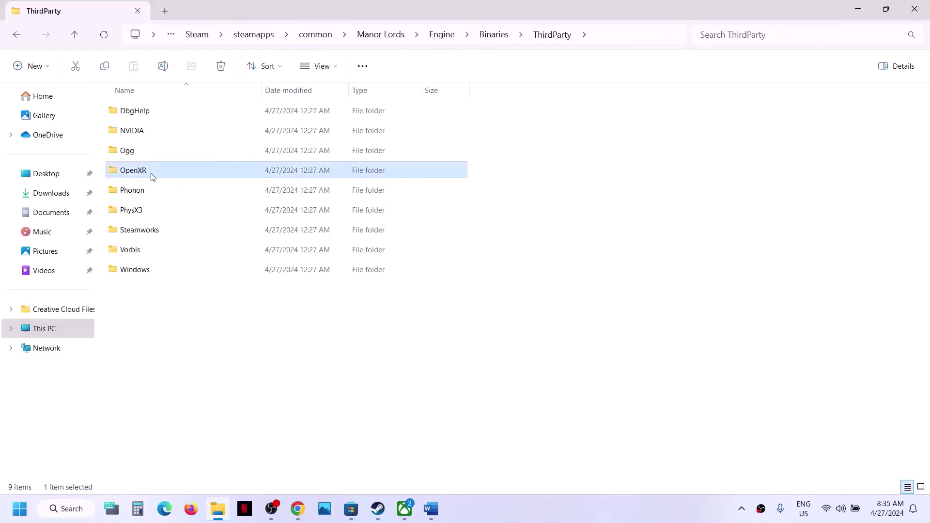
right_click(153, 176)
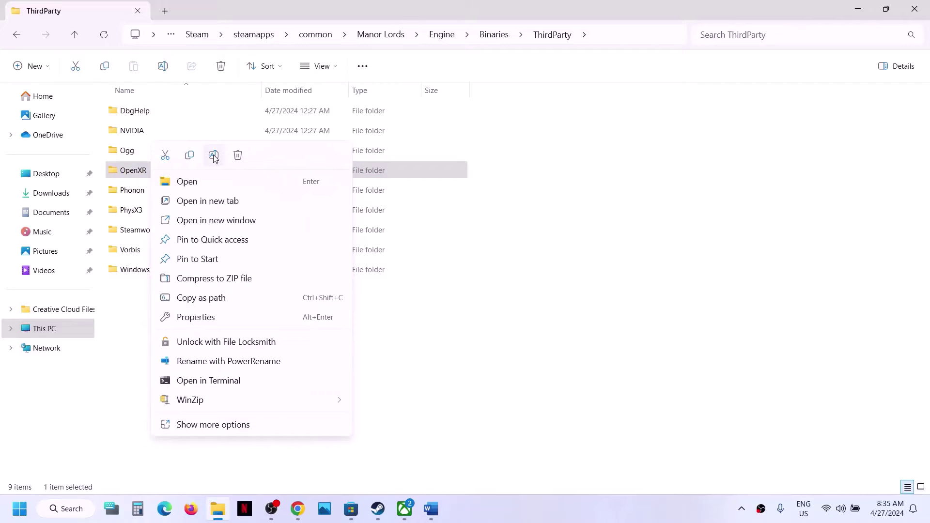
left_click(214, 155)
left_click(156, 168)
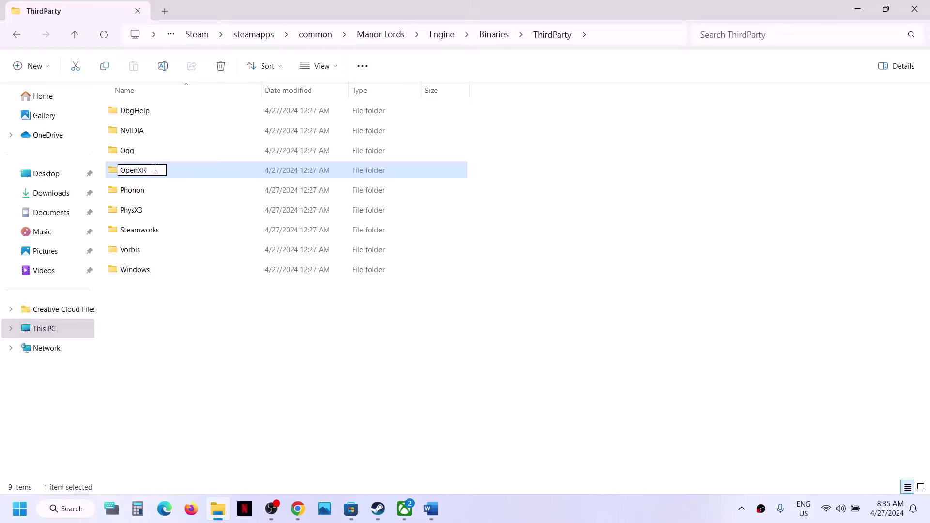
type(".old")
left_click(179, 299)
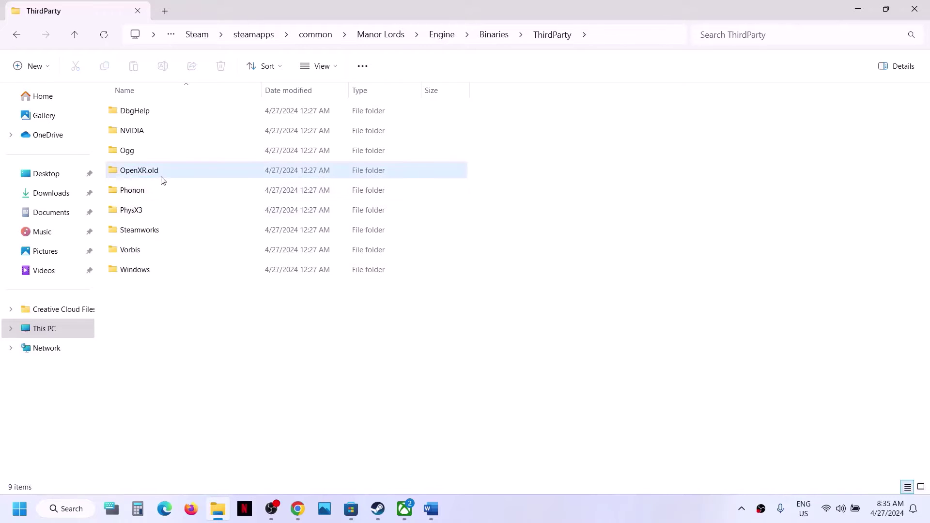
left_click(378, 508)
left_click(378, 509)
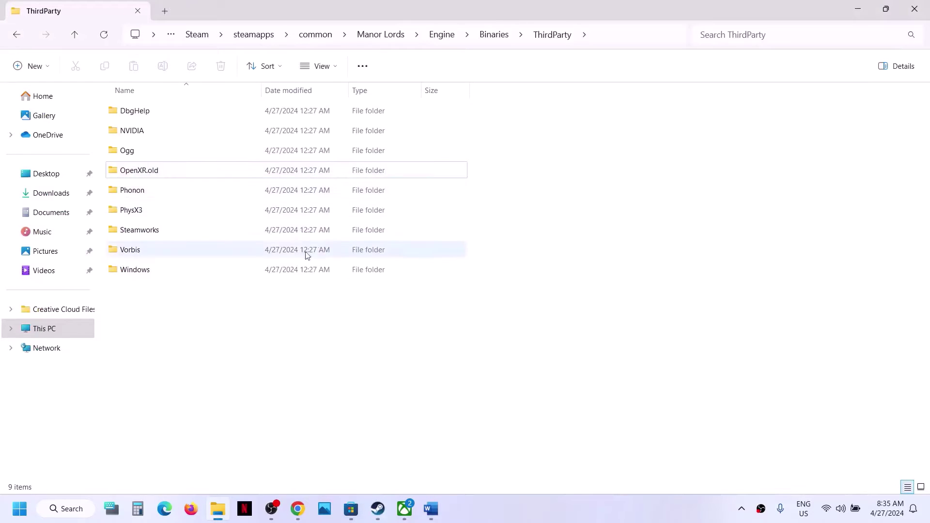
Step: Rename the OpenXR.old folder back to OpenXR
mouse_move(150, 177)
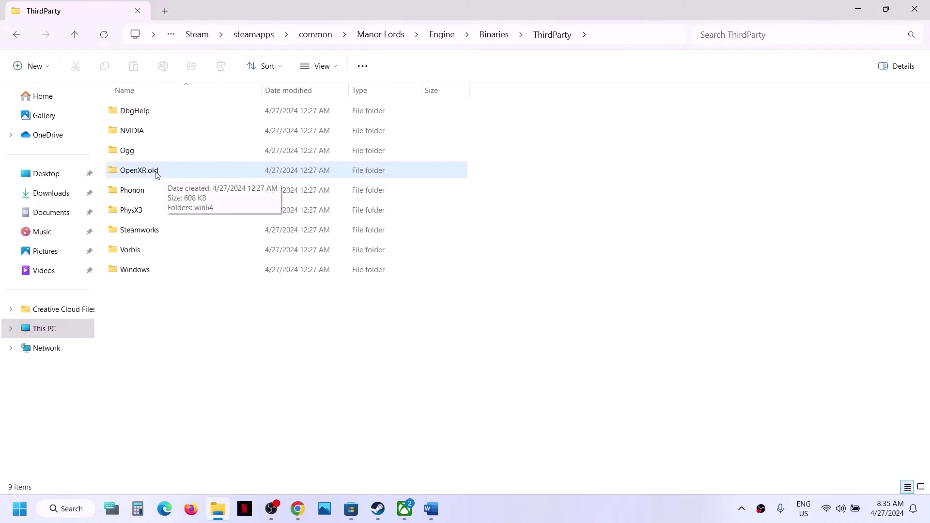
right_click(148, 175)
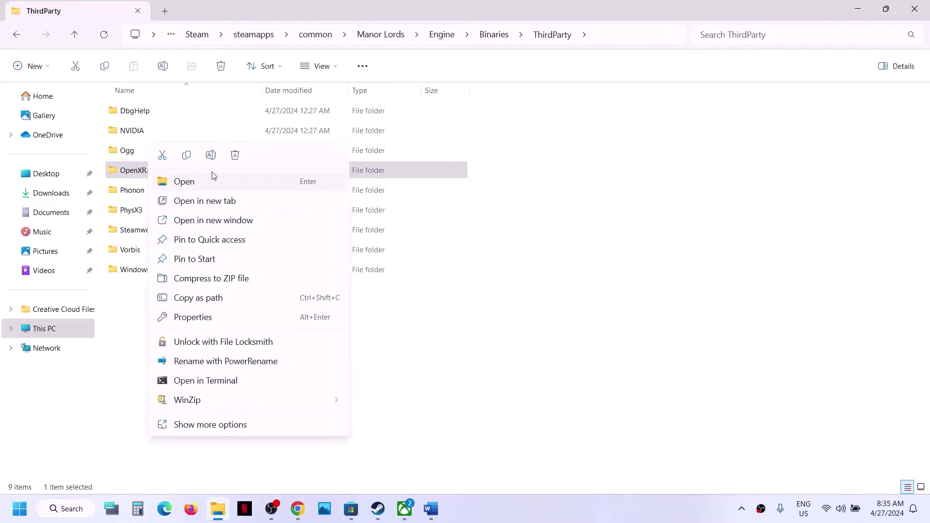
left_click(210, 154)
left_click(170, 171)
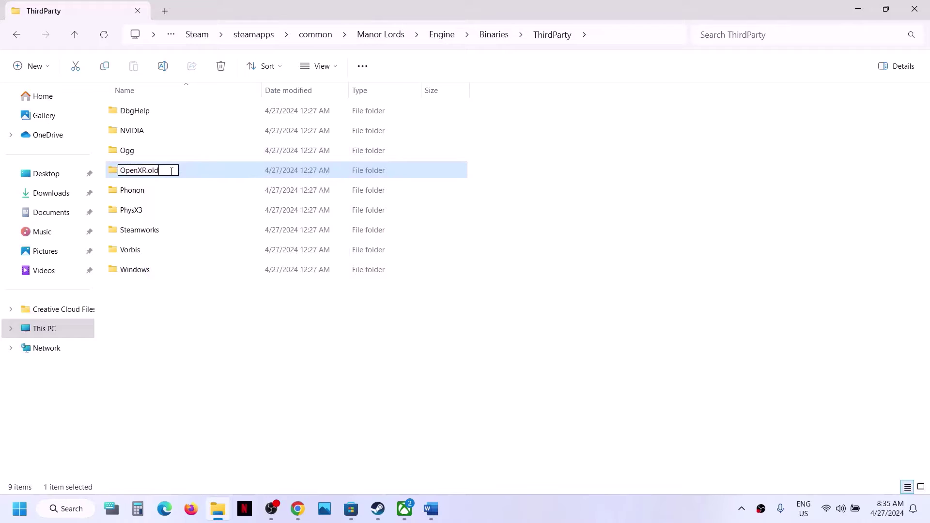
key("BackSpace")
key("BackSpace")
key("BackSpace")
left_click(184, 328)
Step: Move the OpenXR folder from the ThirdParty folder to the desktop
left_click(145, 172)
right_click(146, 172)
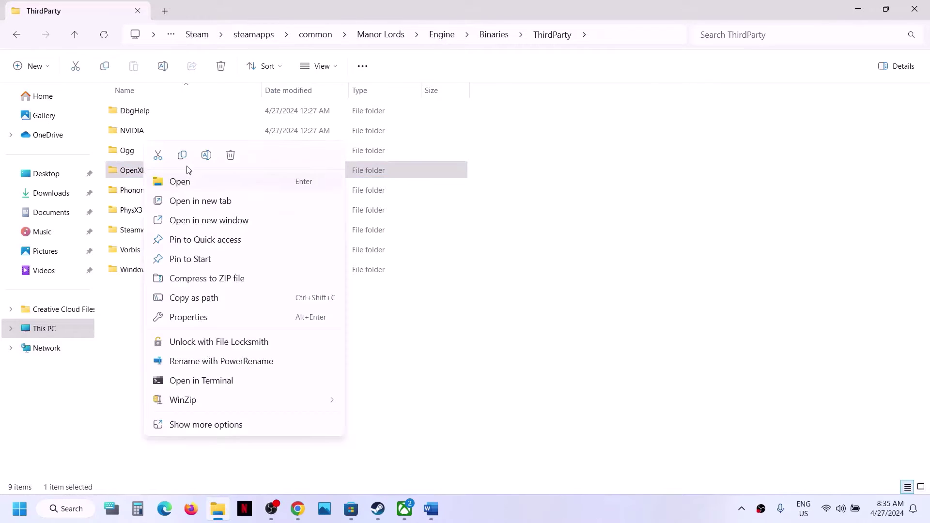
left_click(163, 156)
key("super+d")
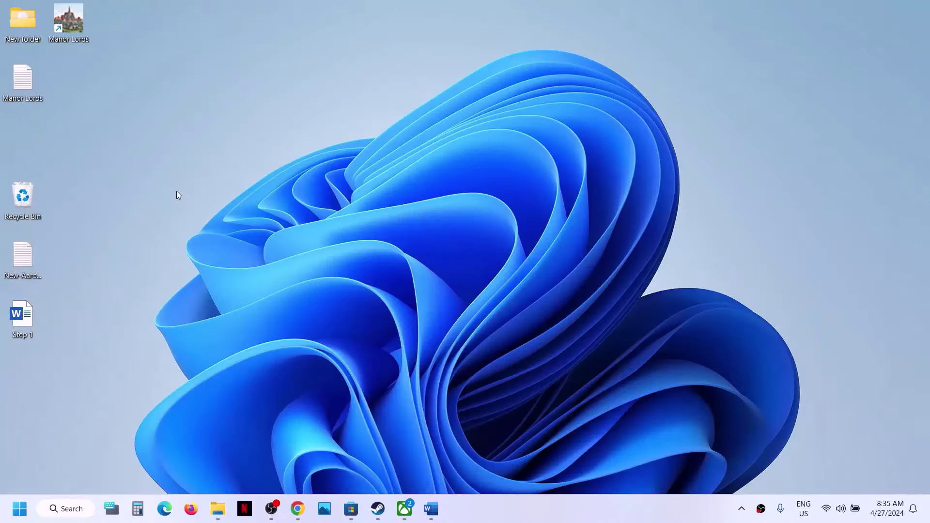
key("ctrl+v")
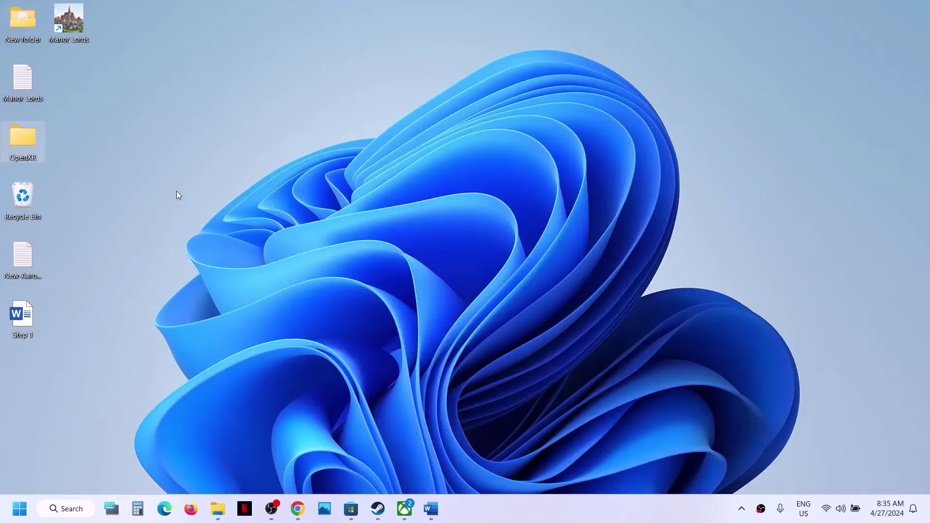
Step: Check the ThirdParty folder and the desktop for the moved OpenXR folder, and switch to Steam and back to the ThirdParty folder
key("super+d")
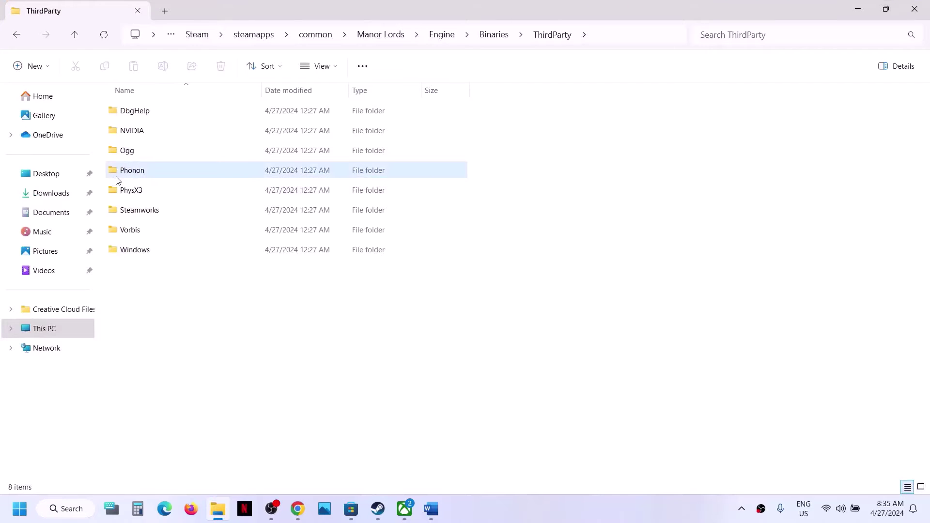
key("super+d")
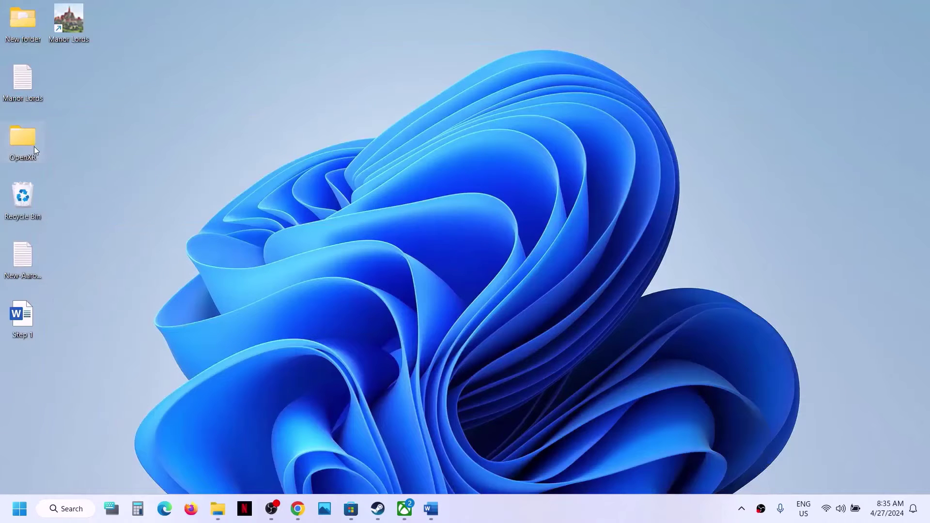
left_click(218, 508)
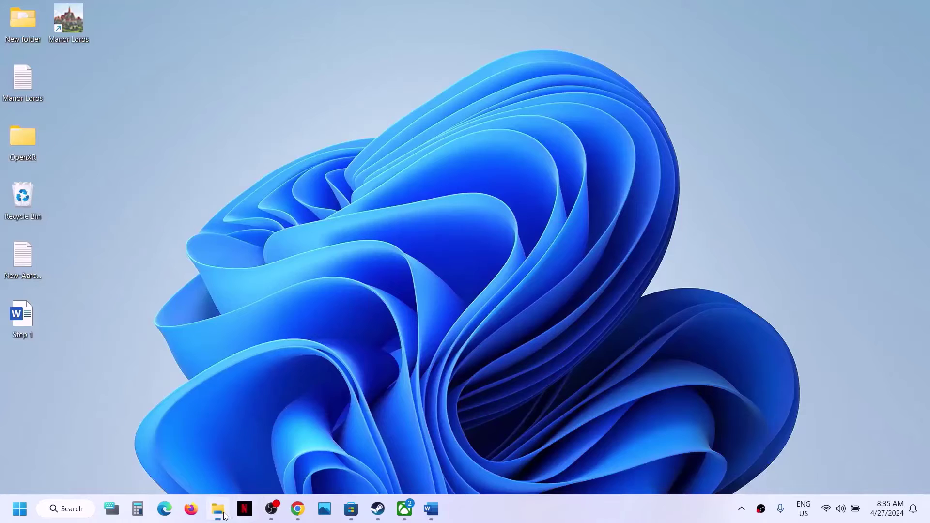
left_click(378, 508)
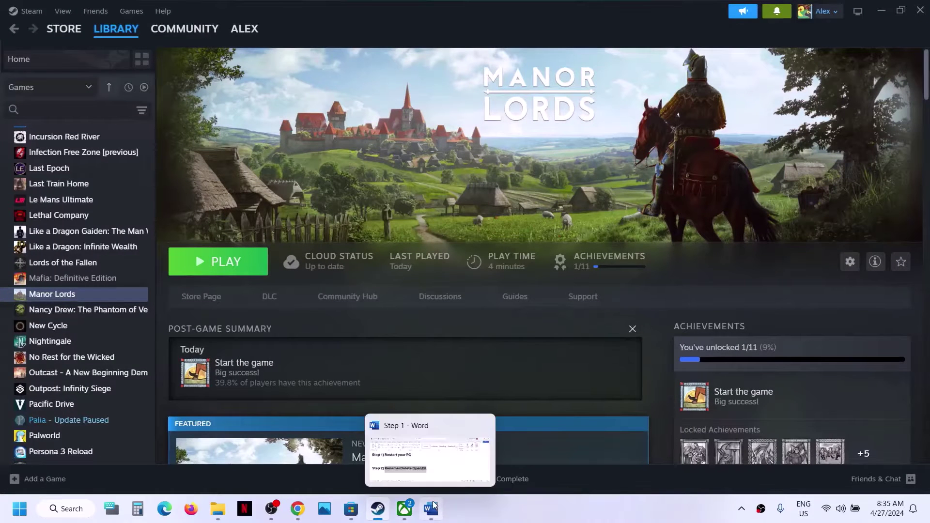
key("alt+Tab")
key("super+d")
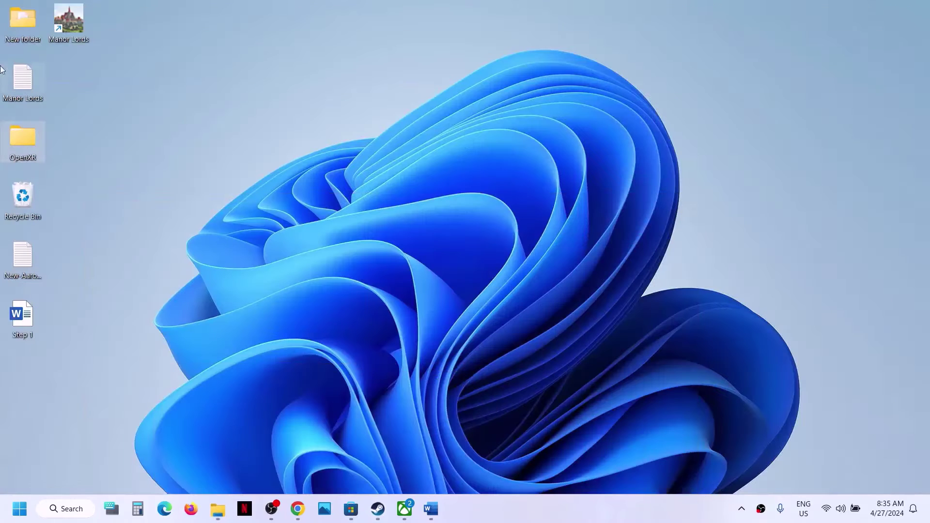
key("super+d")
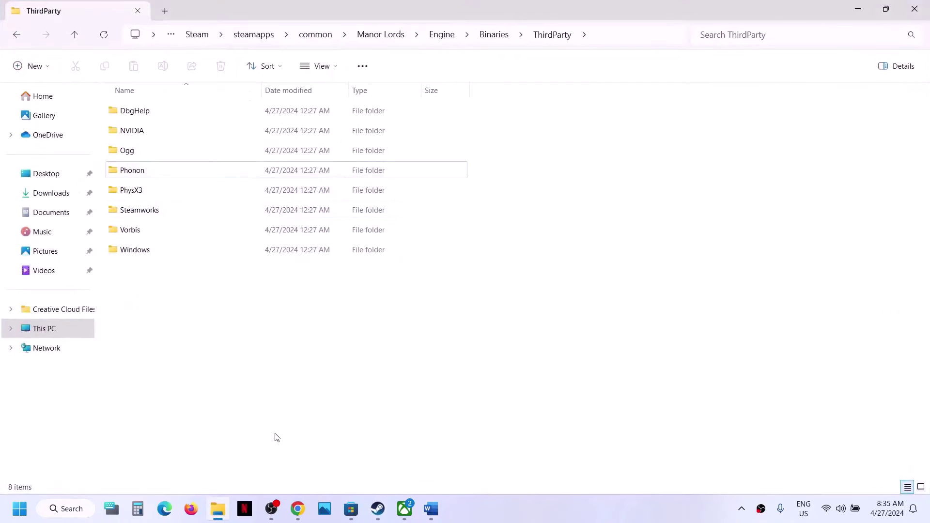
Step: Switch to the Word document and highlight "Remove FSR" and part of "config" in Step 3
left_click(431, 509)
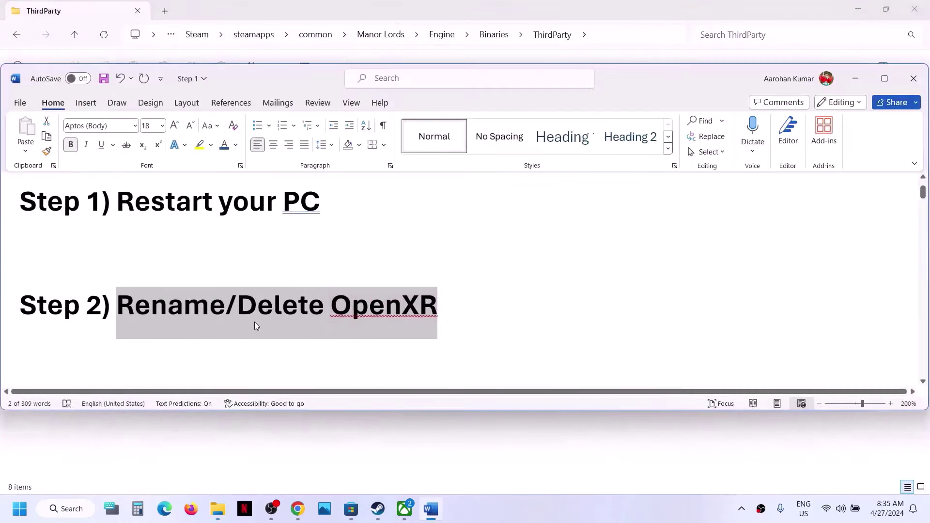
scroll(256, 326, "down", 3)
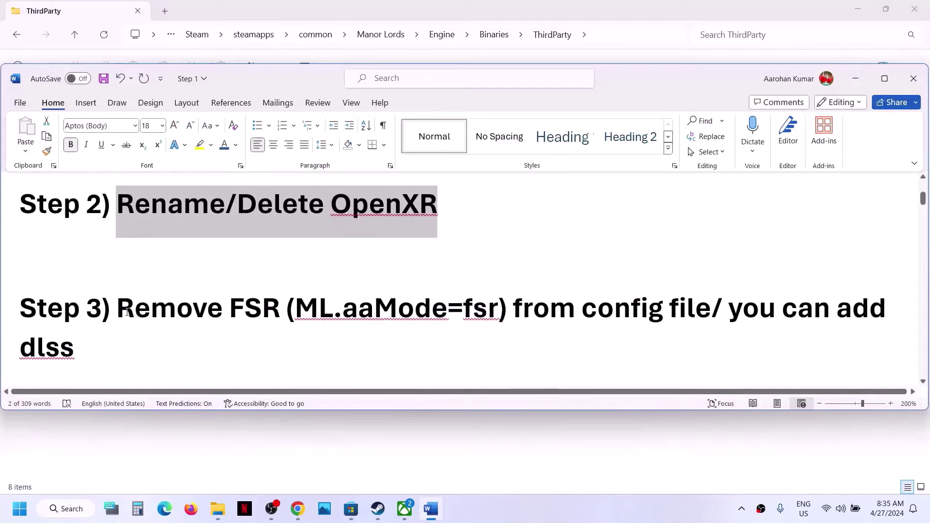
left_click_drag(127, 312, 255, 321)
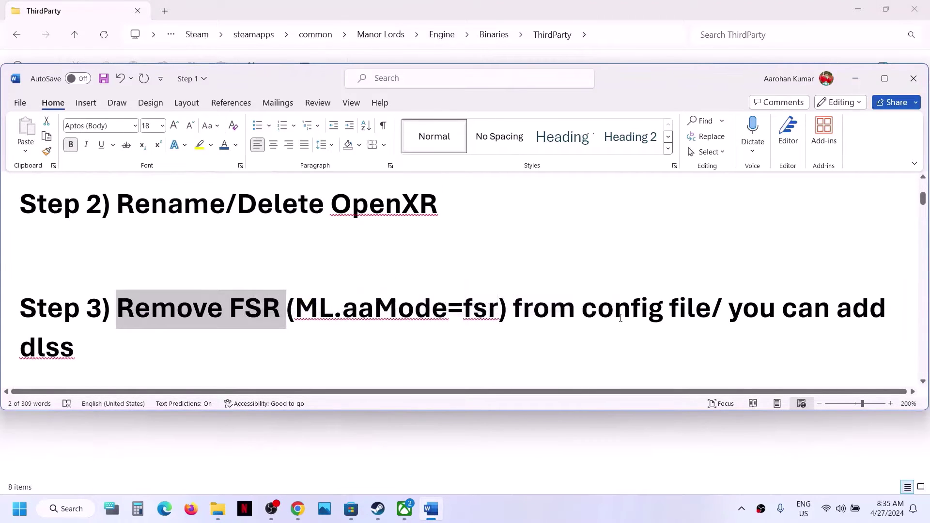
left_click_drag(620, 318, 663, 318)
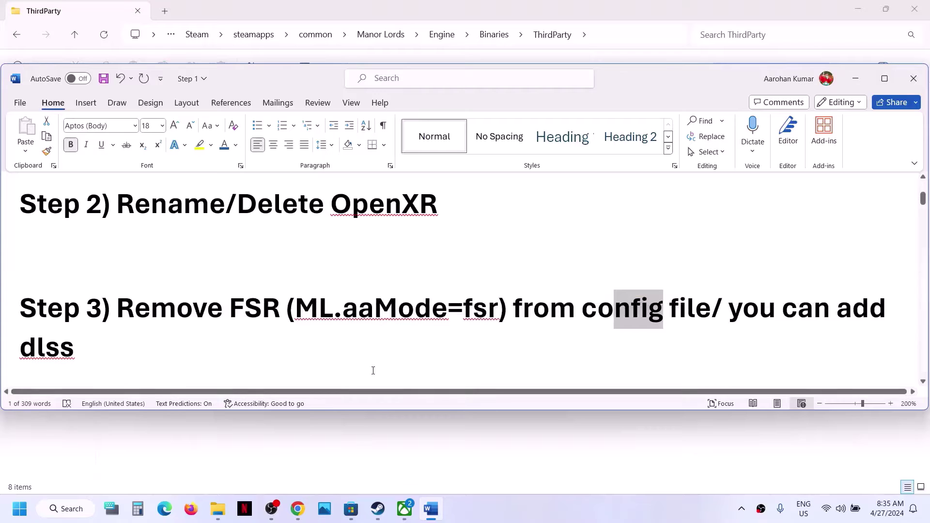
Step: Switch to File Explorer and open the current user's profile folder inside Users on the C: drive
left_click(223, 517)
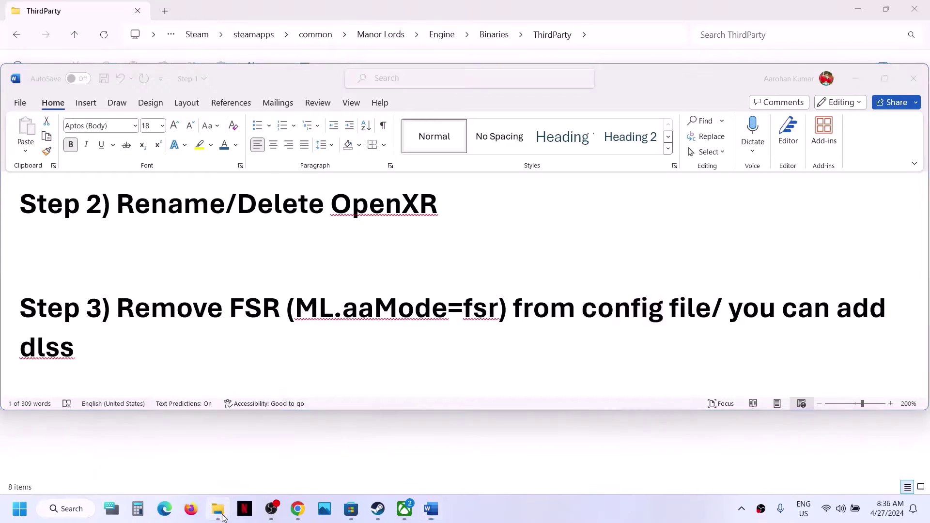
left_click(46, 334)
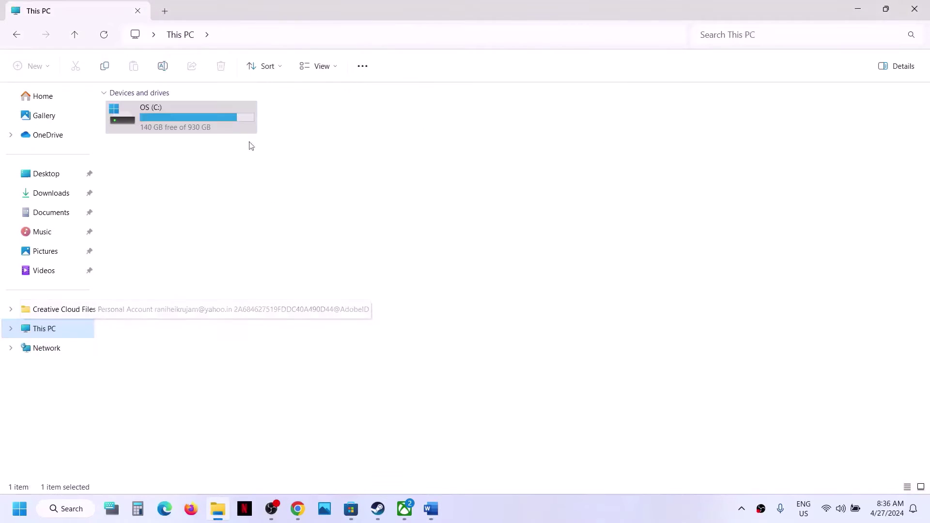
left_click(183, 126)
double_click(191, 124)
scroll(164, 305, "down", 5)
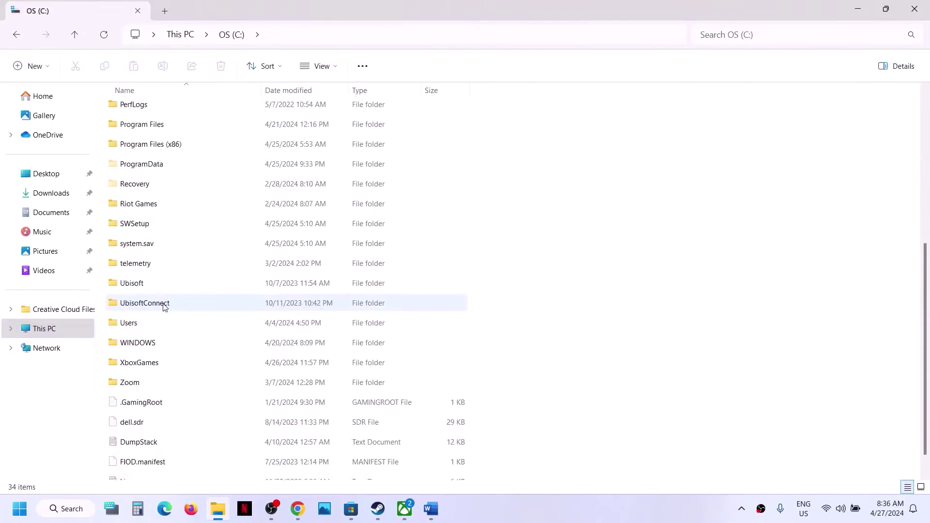
double_click(145, 296)
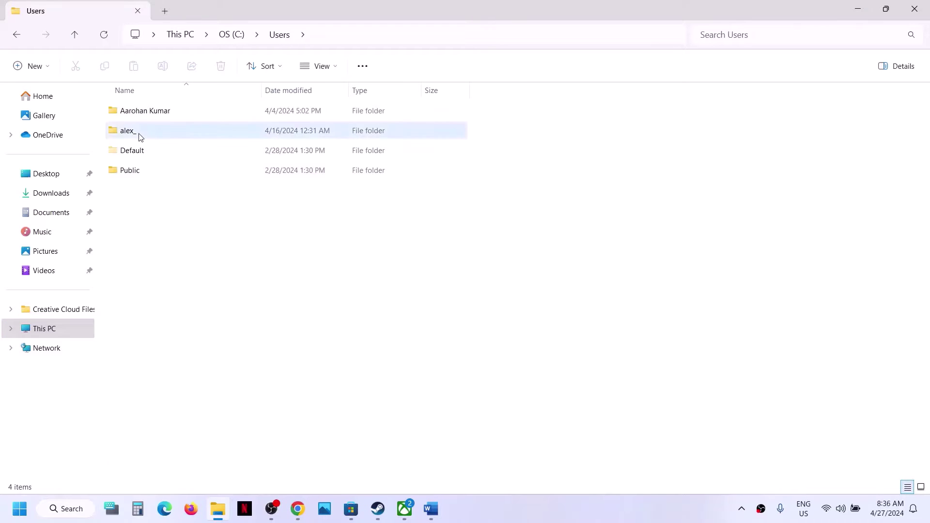
double_click(130, 131)
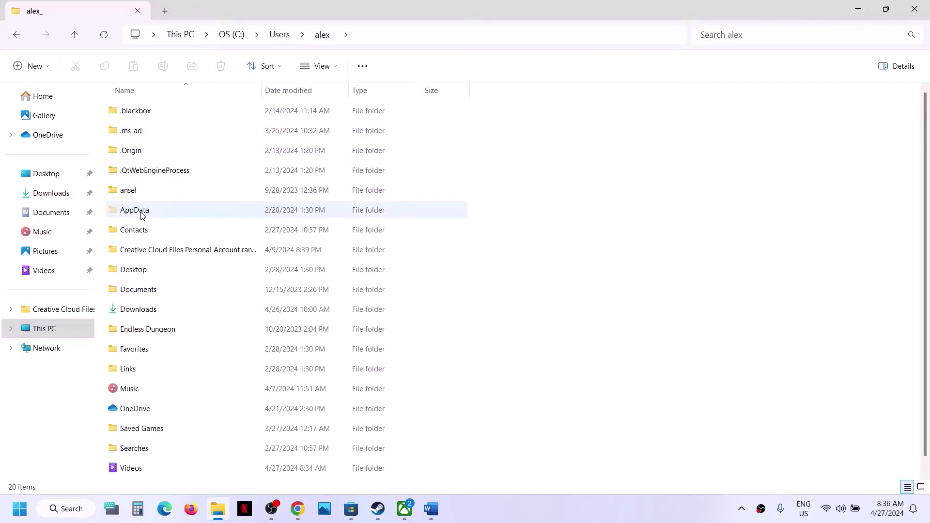
Step: Check the setting for showing hidden items, and open the AppData folder and its Local subfolder
left_click(142, 214)
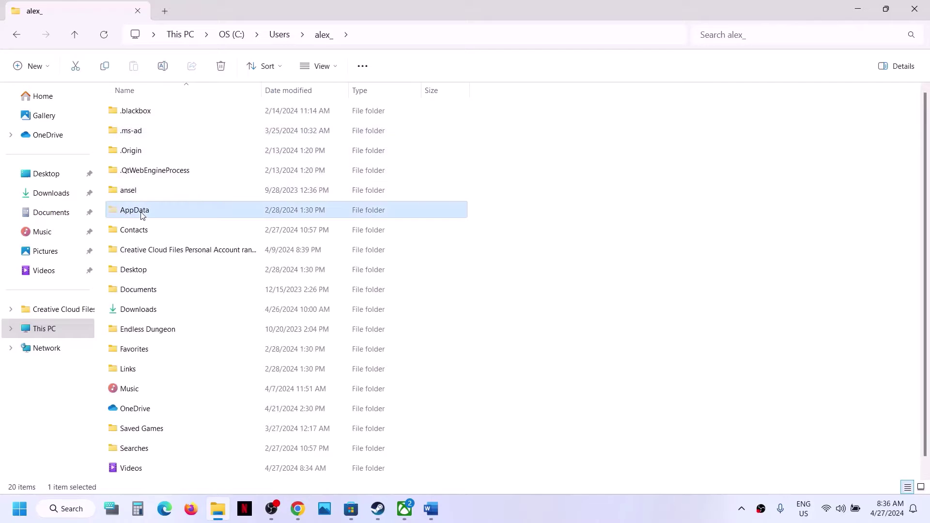
left_click(337, 67)
mouse_move(312, 292)
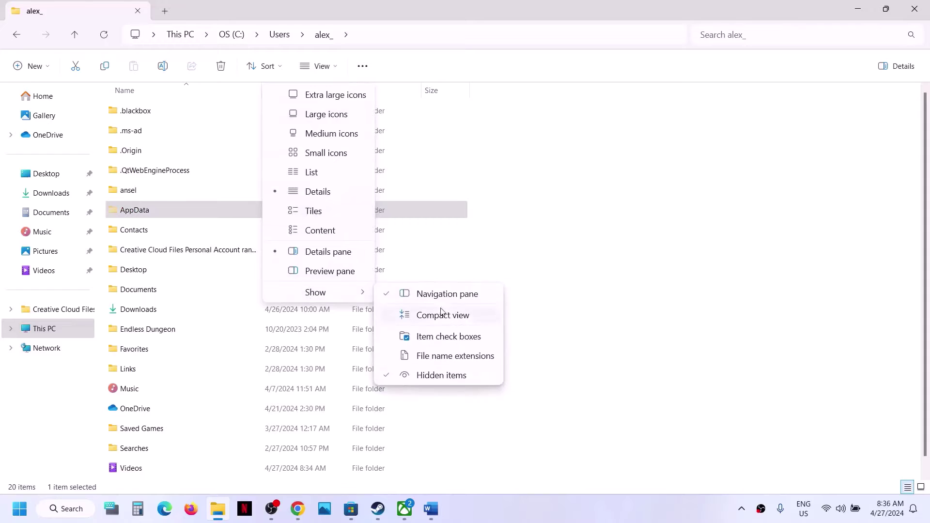
double_click(167, 210)
double_click(145, 116)
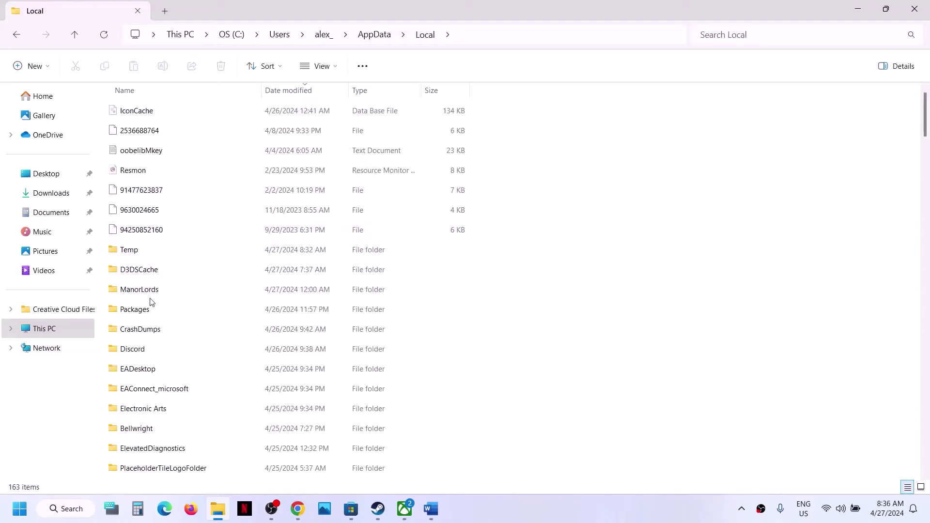
Step: Open the ManorLords folder, its Saved subfolder and the Config folder inside it
left_click(155, 295)
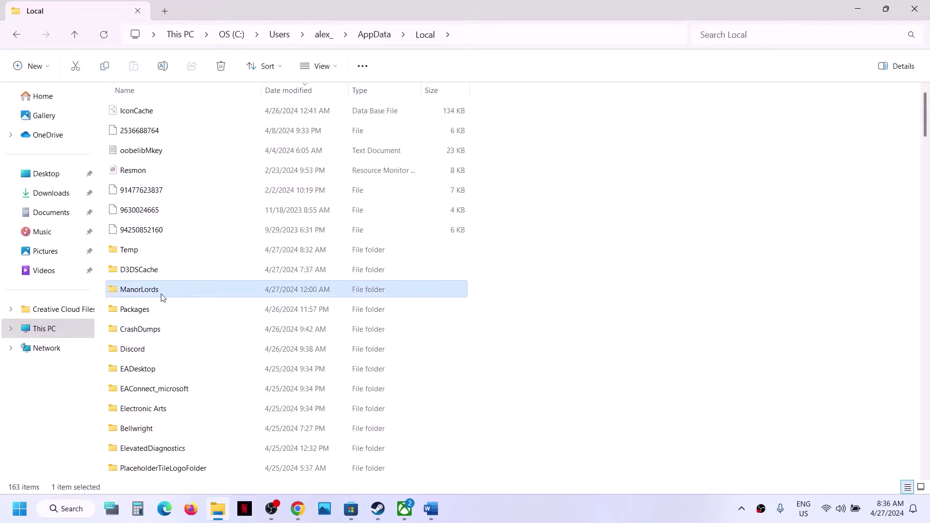
double_click(162, 296)
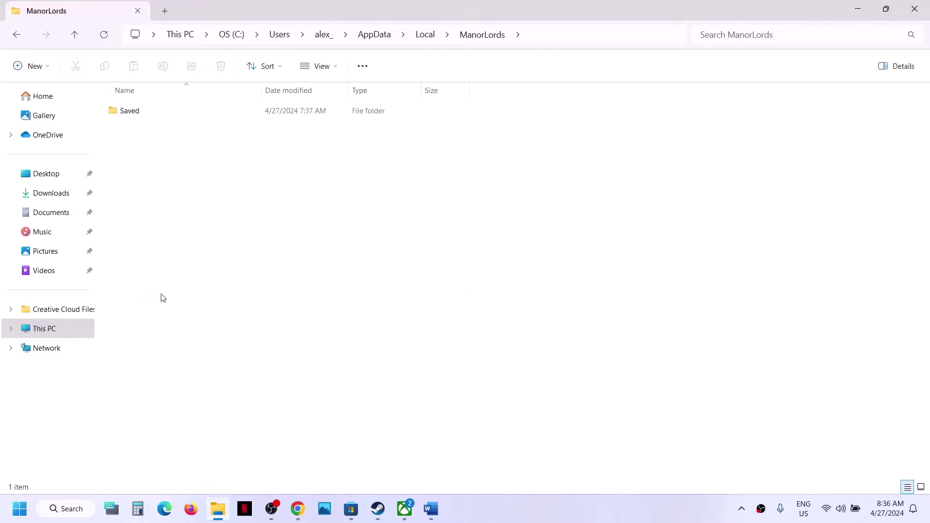
double_click(137, 112)
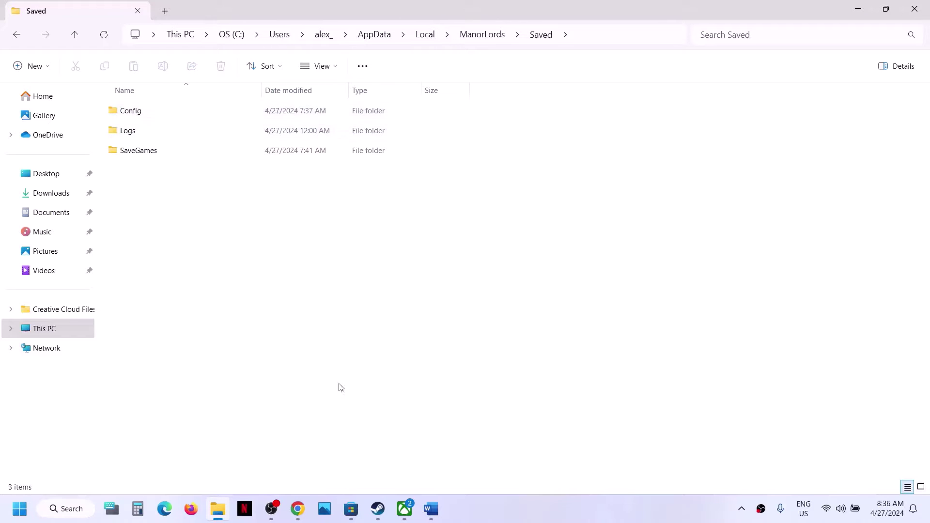
left_click(141, 112)
double_click(174, 117)
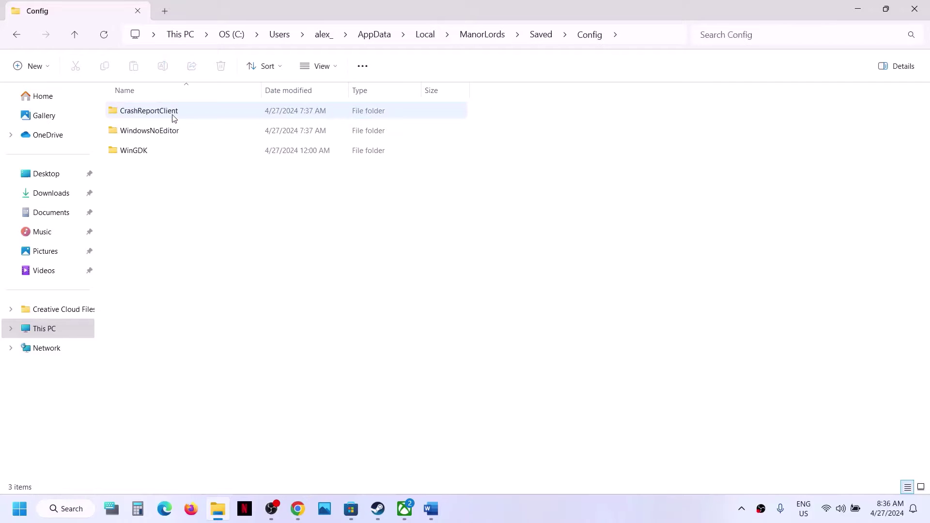
Step: Look inside the WinGDK folder and return to the Config folder
left_click(163, 133)
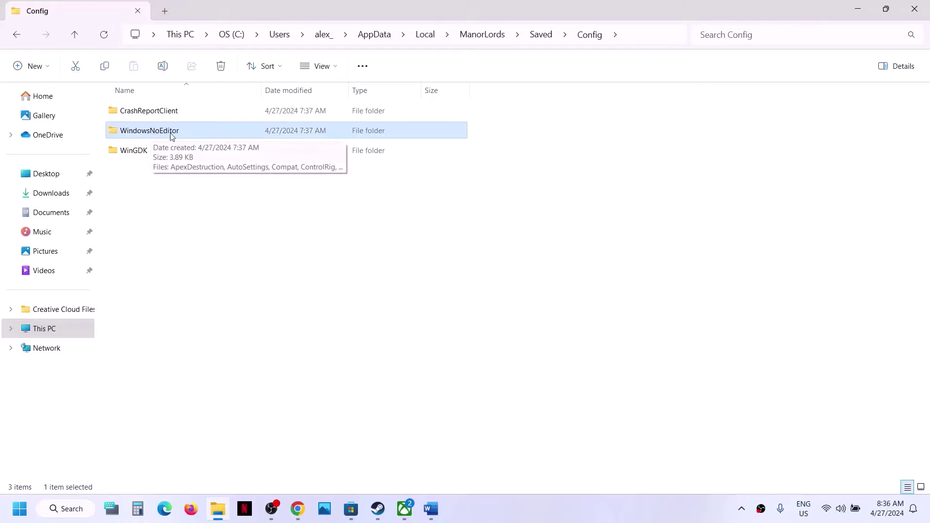
left_click(134, 153)
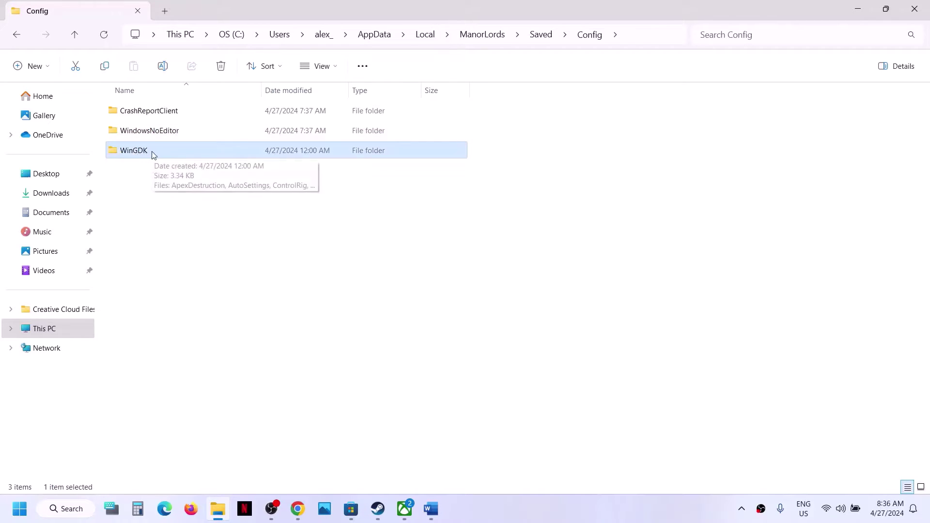
double_click(142, 154)
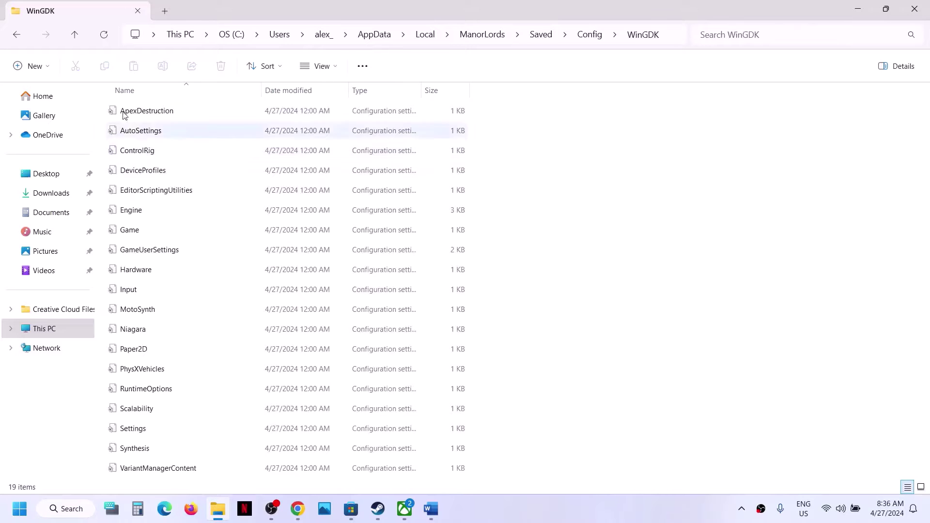
left_click(75, 36)
Step: Open the WindowsNoEditor folder and open its Settings configuration file in Notepad
left_click(155, 132)
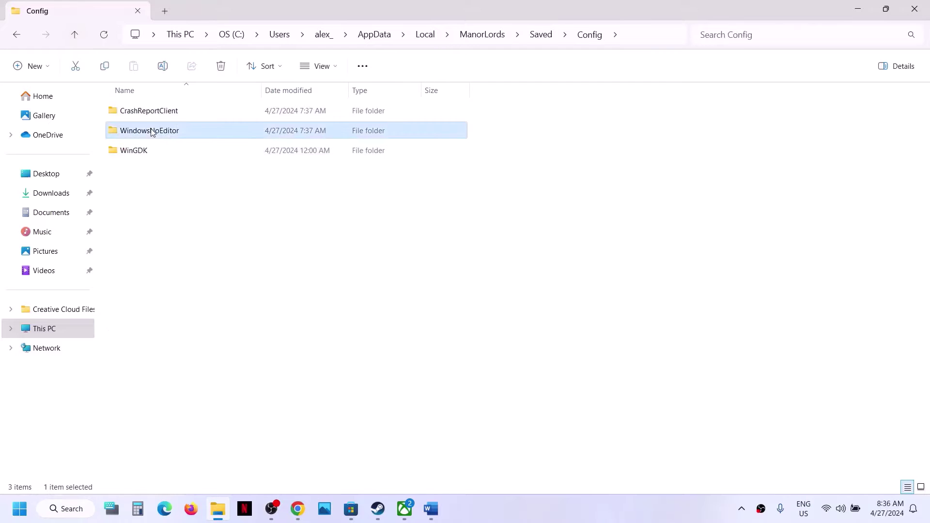
double_click(163, 137)
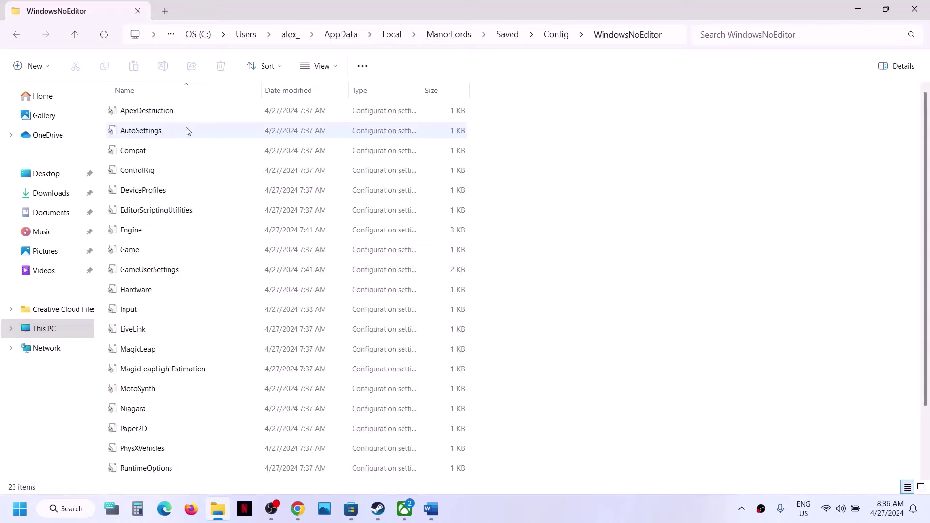
scroll(166, 241, "down", 2)
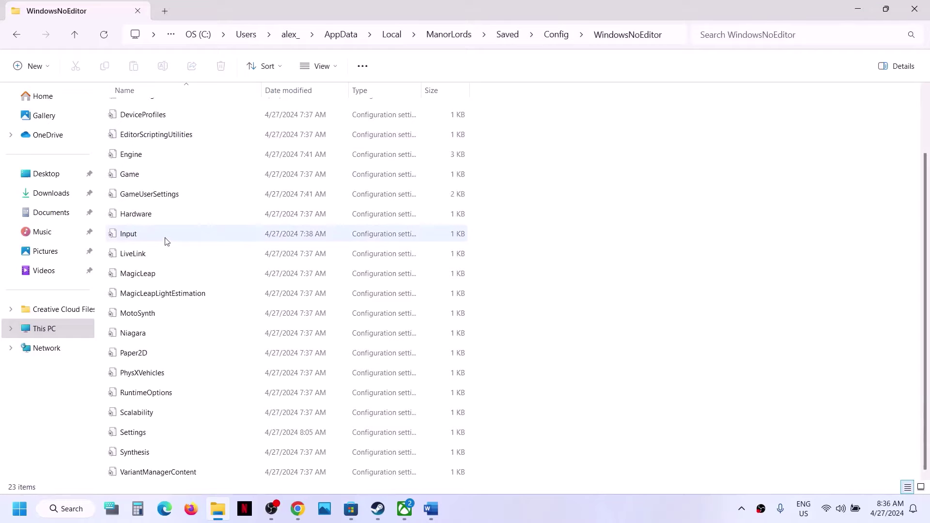
left_click(138, 439)
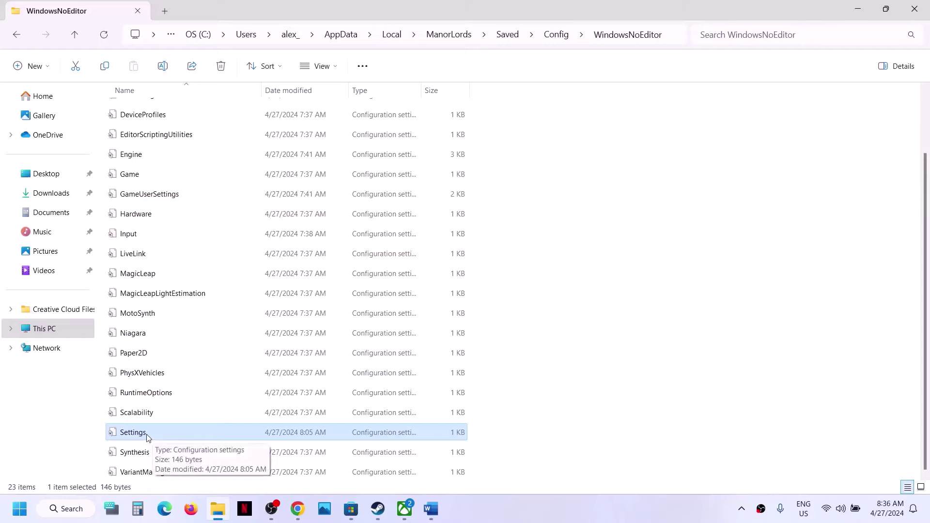
right_click(146, 435)
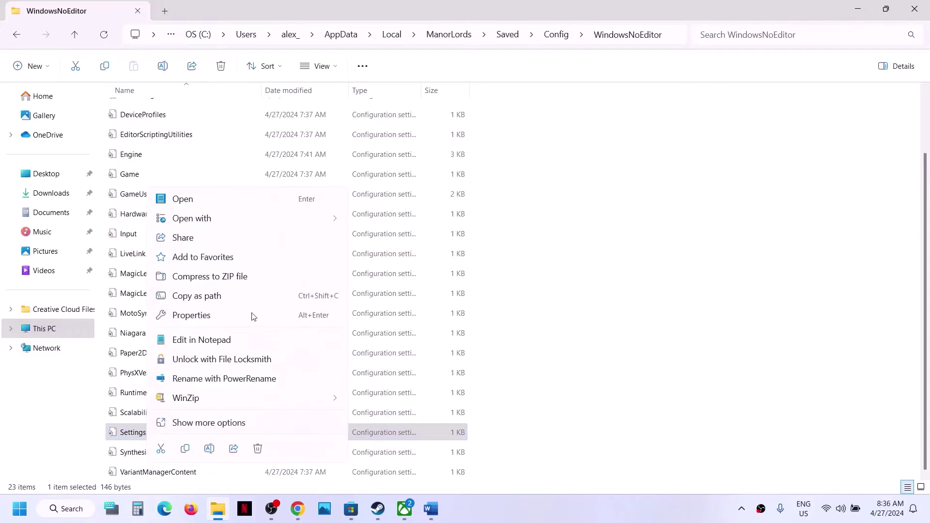
mouse_move(228, 219)
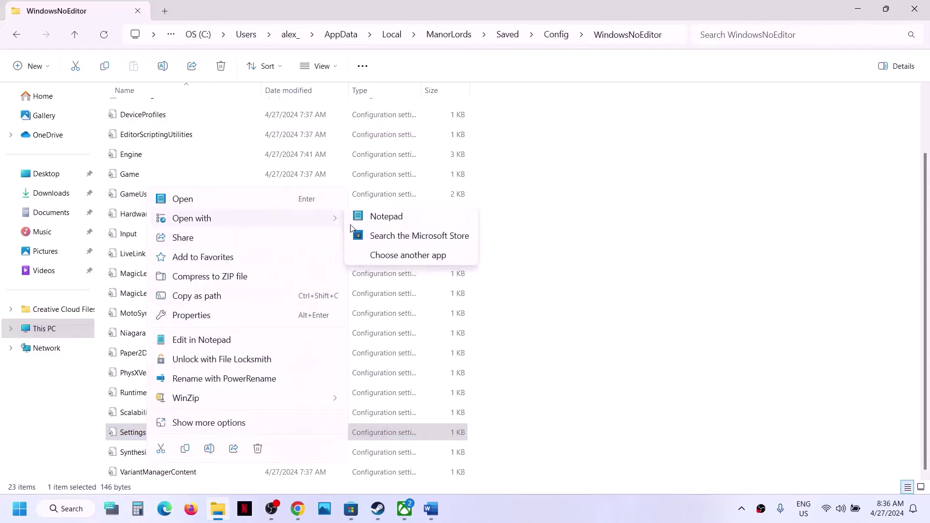
left_click(394, 225)
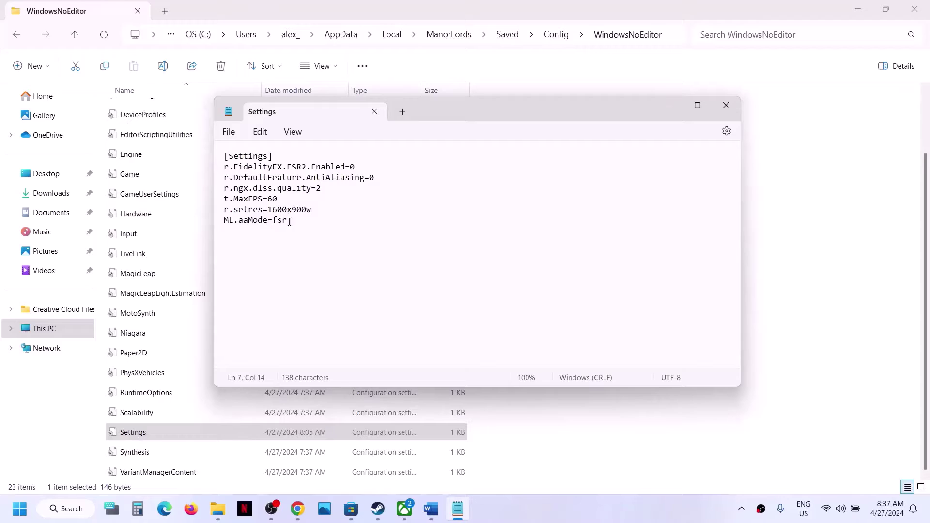
Step: Remove the fsr value from the ML.aaMode line in the Settings file, then save and close it
key("BackSpace")
left_click(236, 135)
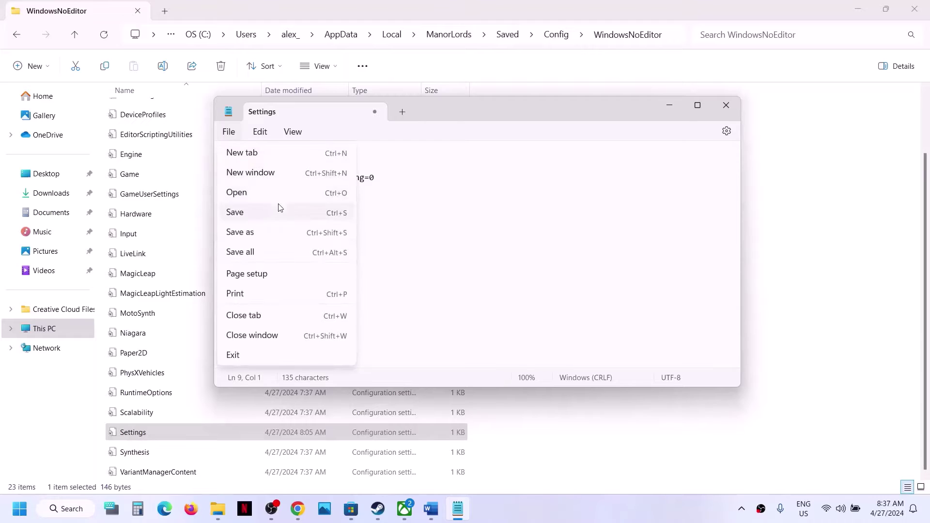
left_click(253, 215)
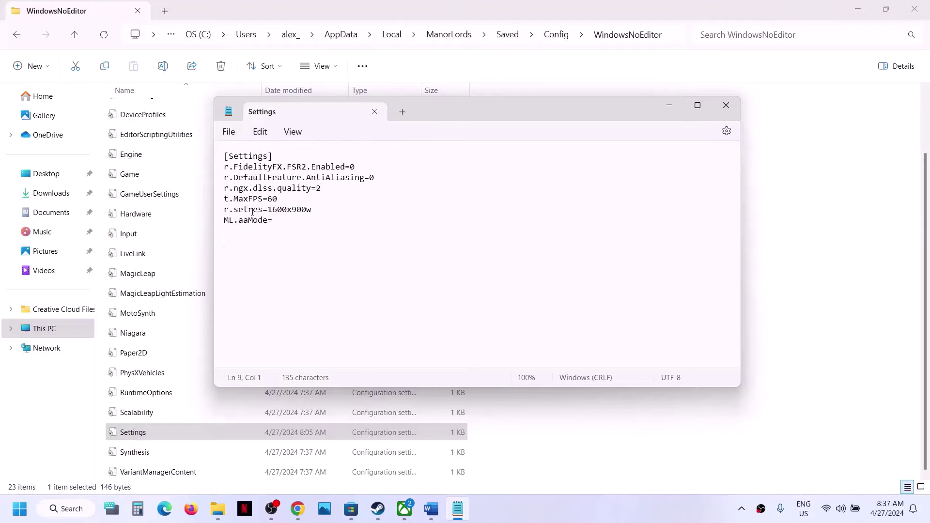
left_click(726, 105)
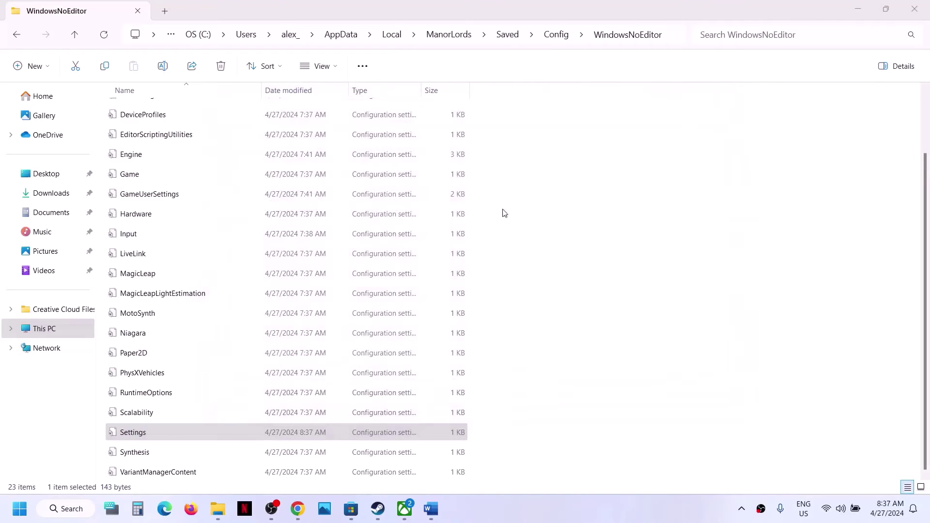
Step: Turn on the Read-only attribute of the Settings file and apply the change
right_click(143, 438)
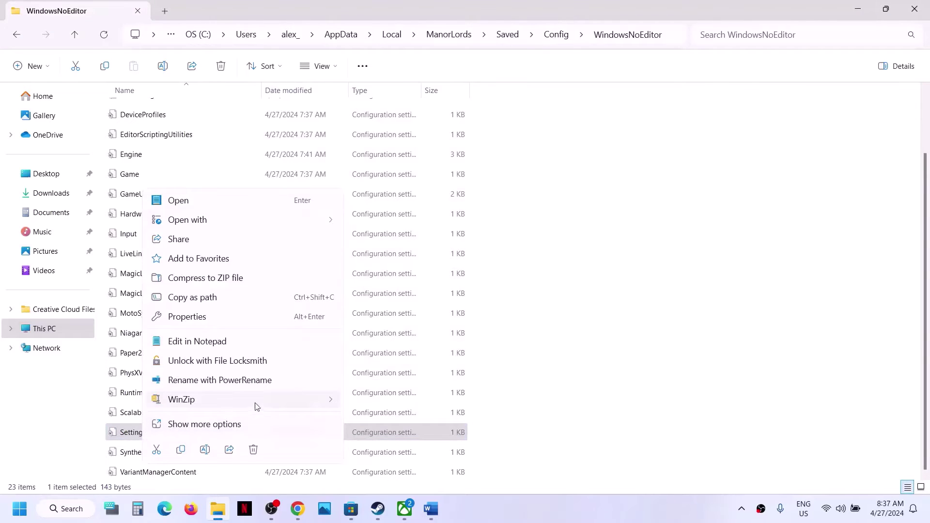
left_click(202, 318)
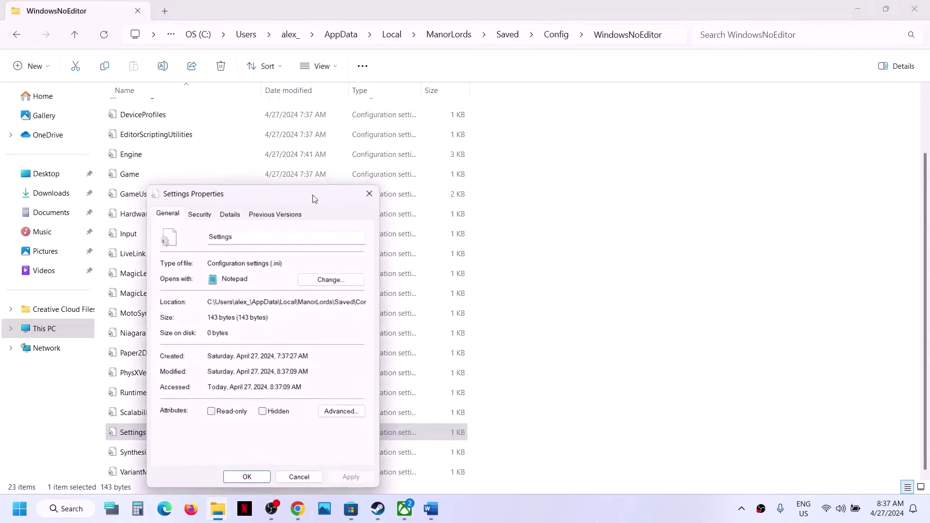
left_click(211, 412)
left_click(339, 478)
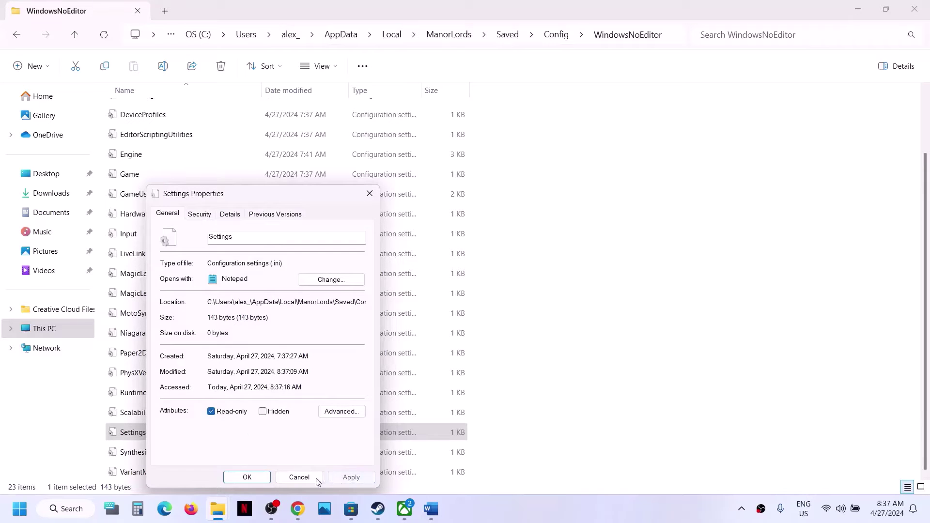
left_click(246, 477)
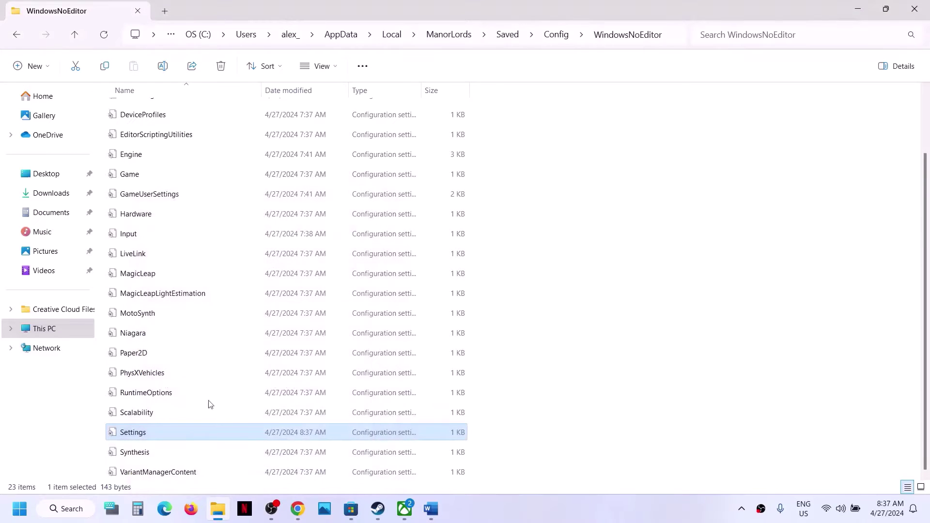
Step: Reopen the Settings file, try adding dlss after ML.aaMode=, and close it without saving
right_click(147, 434)
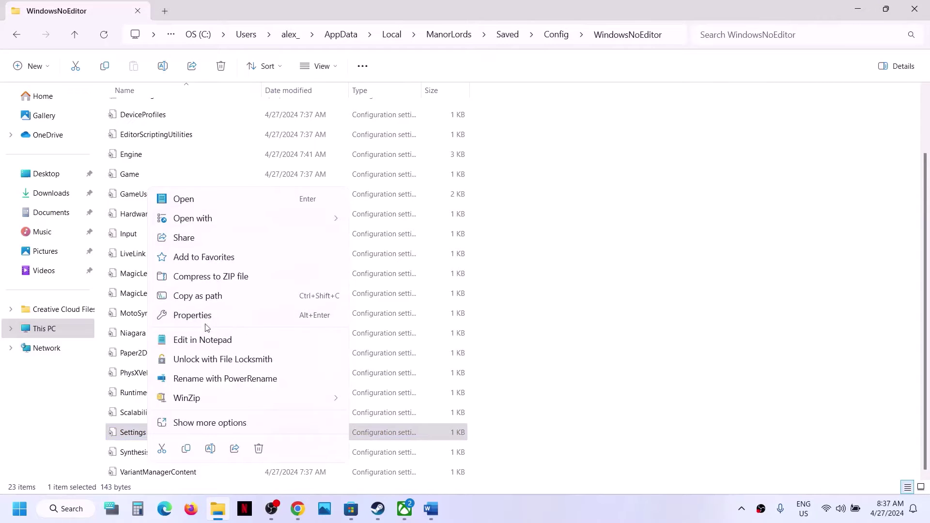
left_click(122, 439)
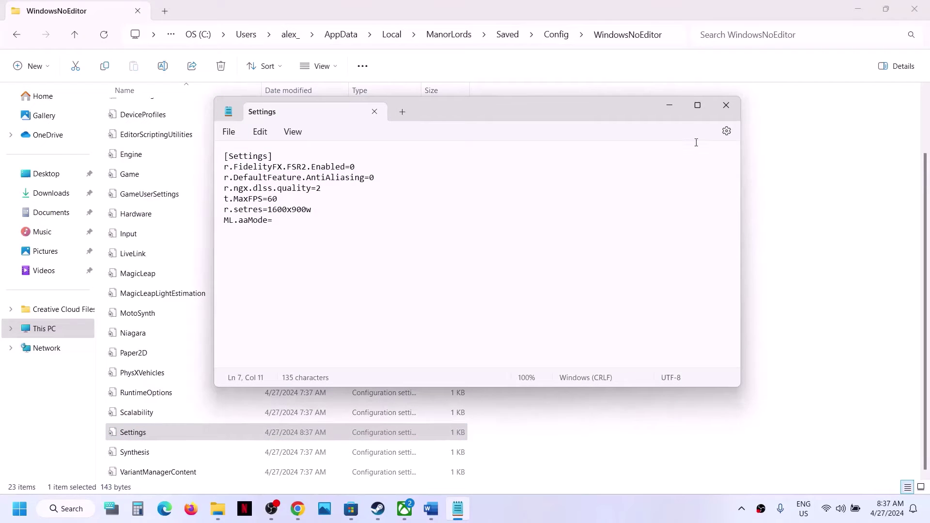
left_click(726, 109)
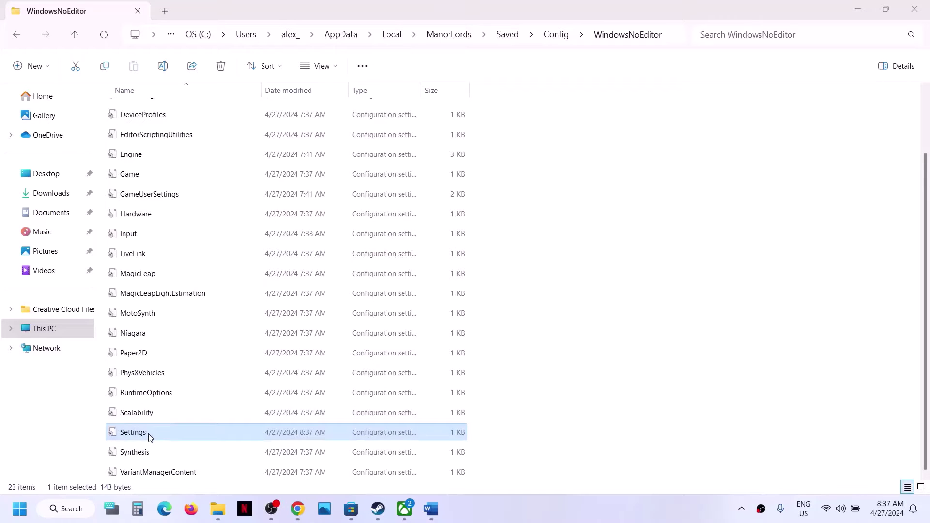
double_click(150, 437)
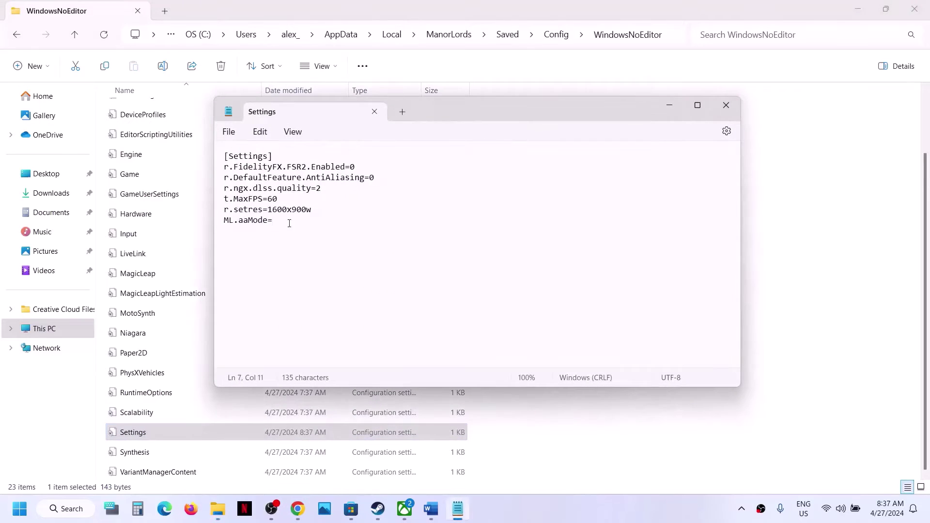
type("dlss")
left_click(726, 105)
left_click(477, 278)
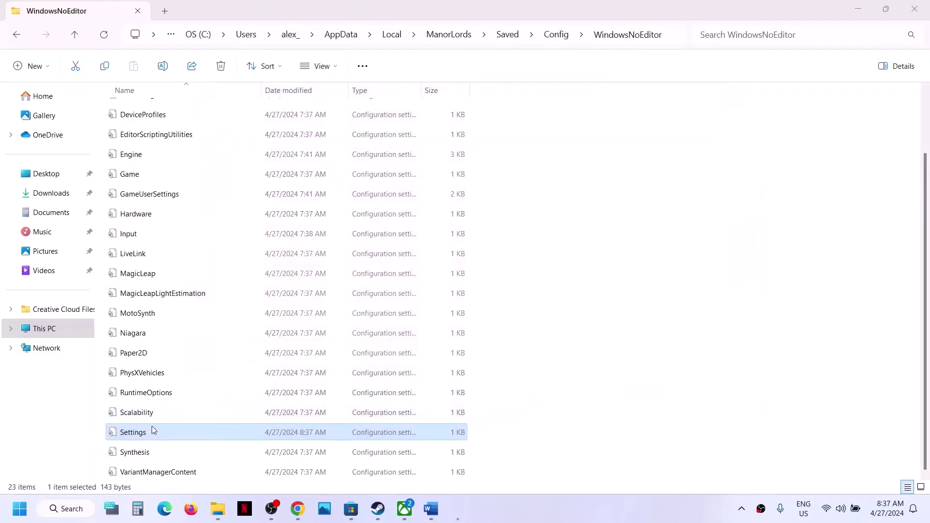
Step: Clear the Read-only attribute of the Settings file and apply the change
right_click(146, 433)
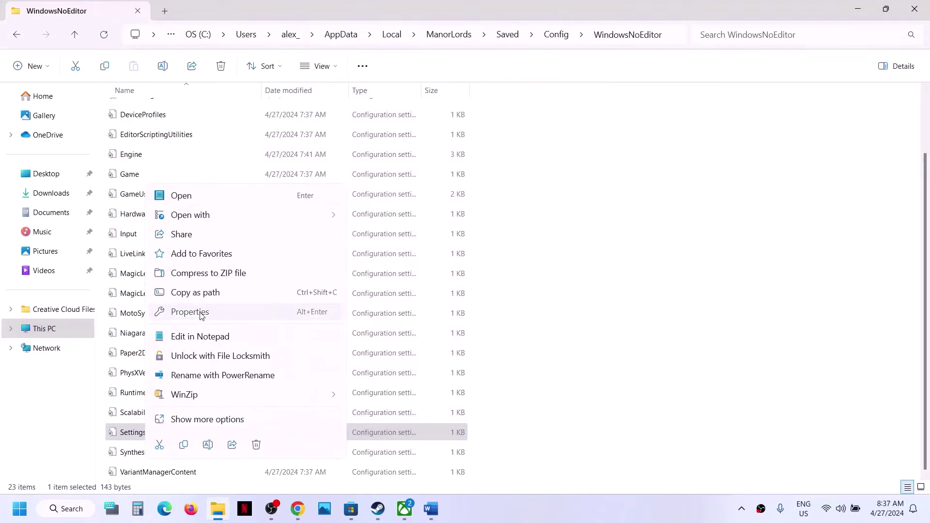
left_click(228, 311)
left_click(215, 411)
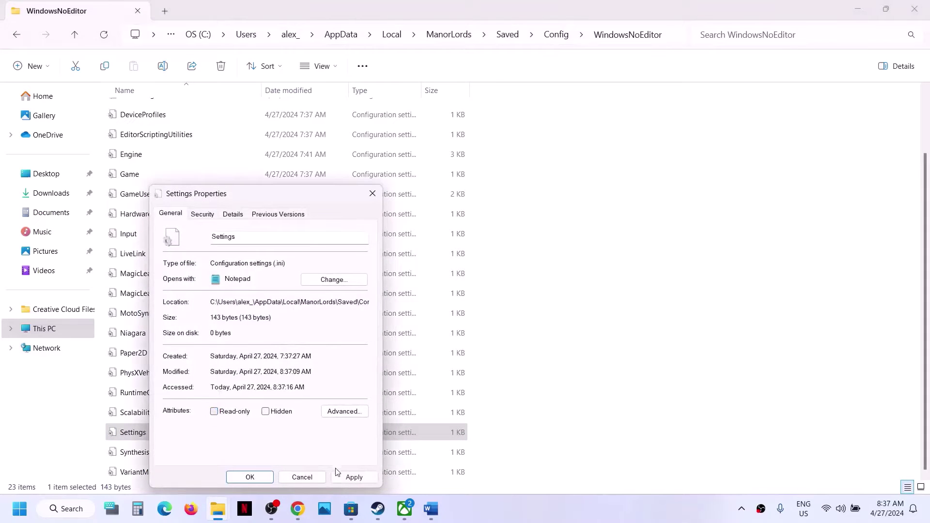
left_click(352, 477)
left_click(260, 479)
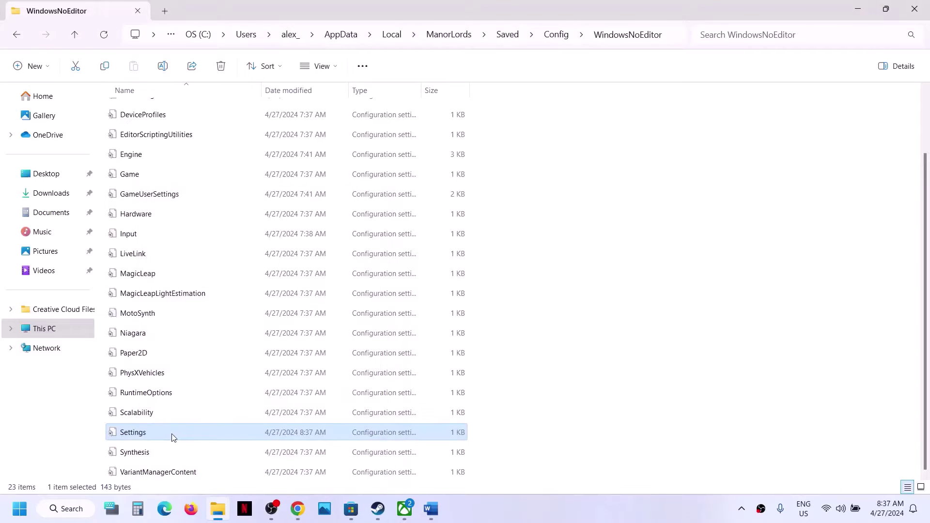
Step: Set ML.aaMode to dlss in the Settings file, then save and close it
double_click(172, 437)
left_click(286, 219)
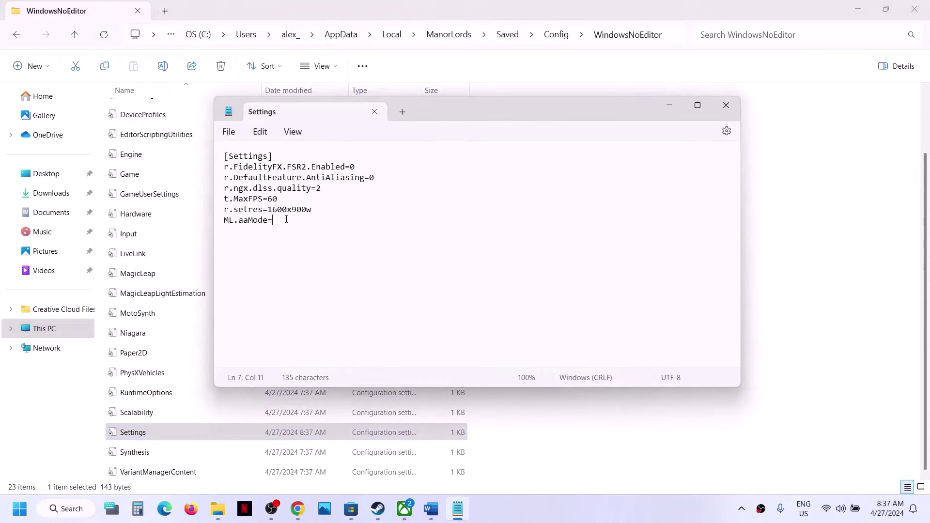
type("dlss")
left_click(230, 135)
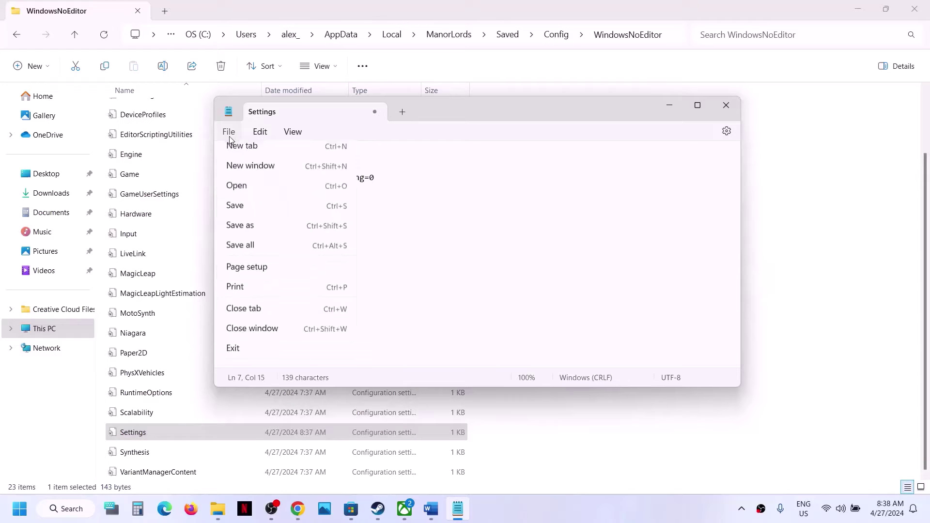
left_click(248, 212)
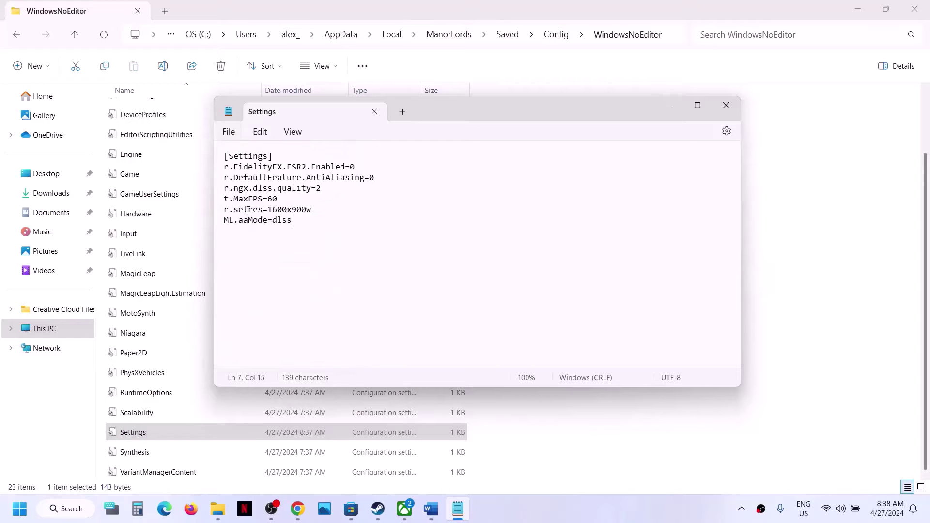
left_click(725, 105)
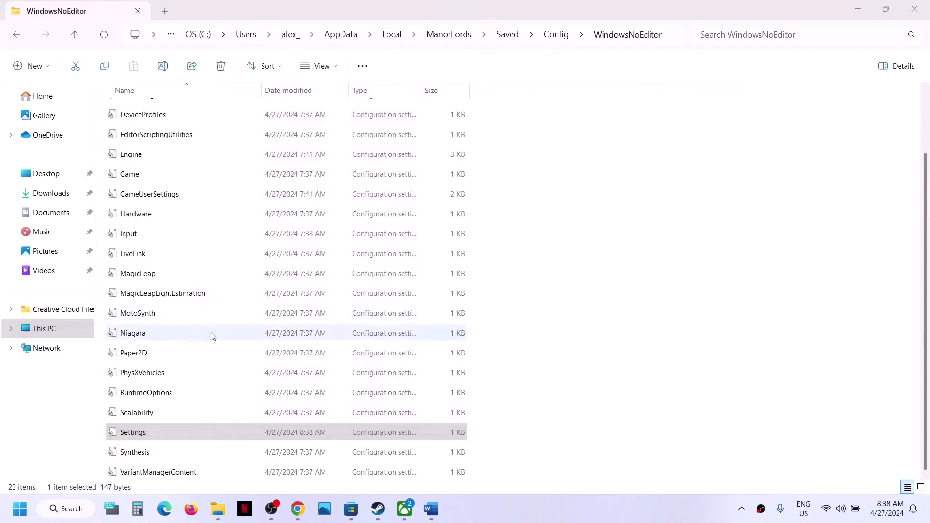
Step: Make the edited Settings configuration file read-only and confirm its properties
right_click(140, 442)
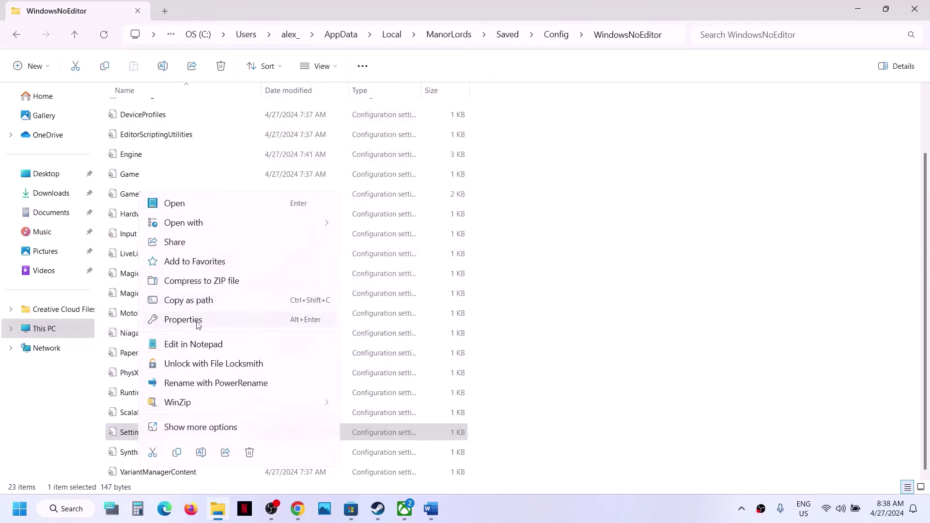
left_click(196, 321)
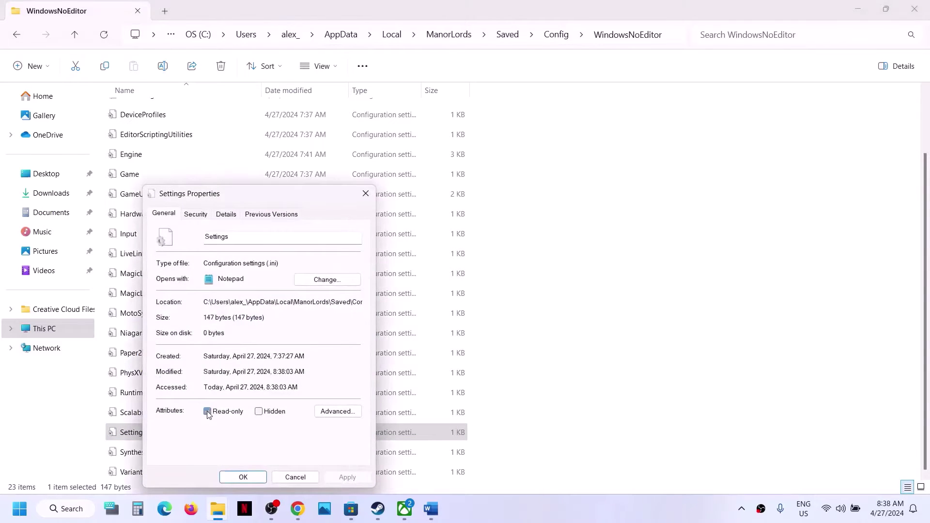
left_click(207, 411)
left_click(360, 478)
left_click(253, 480)
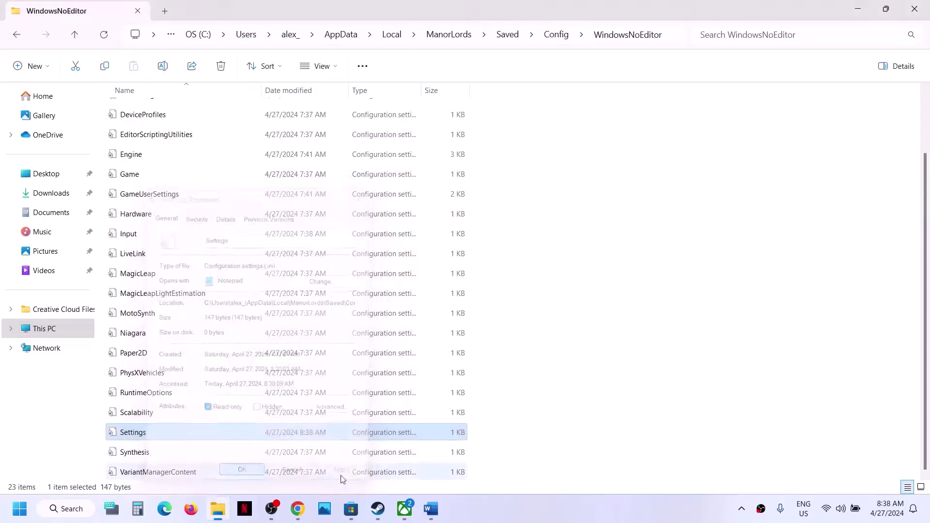
Step: Switch to the Manor Lords page in Steam, and read Step 4 with its NVIDIA and AMD driver links in the Word guide
mouse_move(378, 508)
left_click(420, 451)
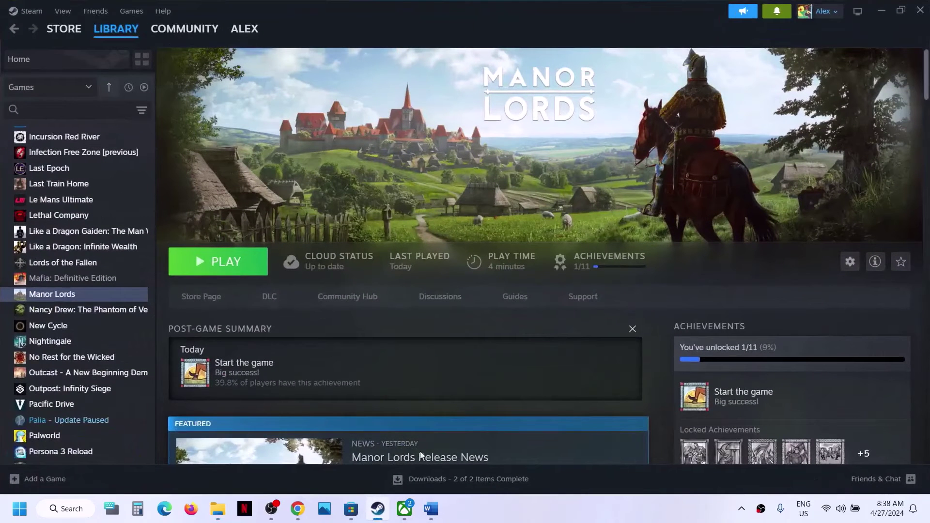
left_click(430, 509)
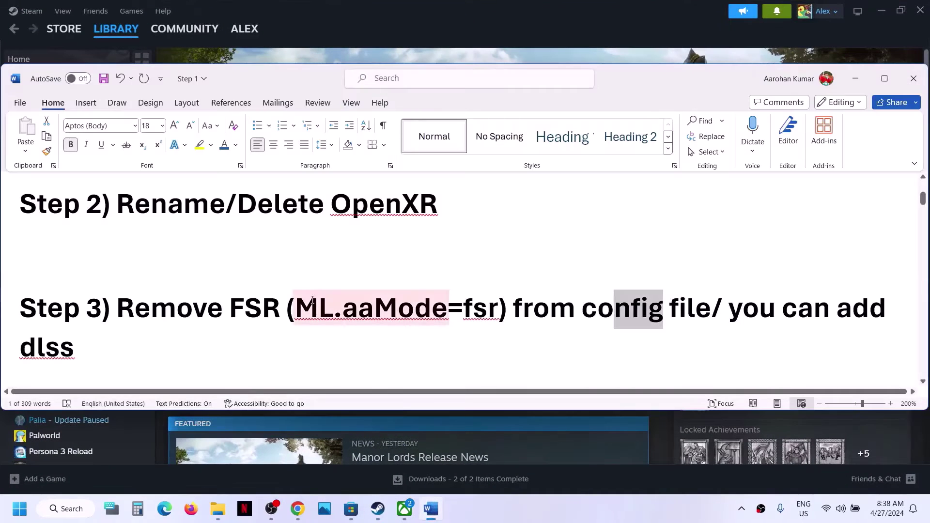
scroll(313, 300, "down", 5)
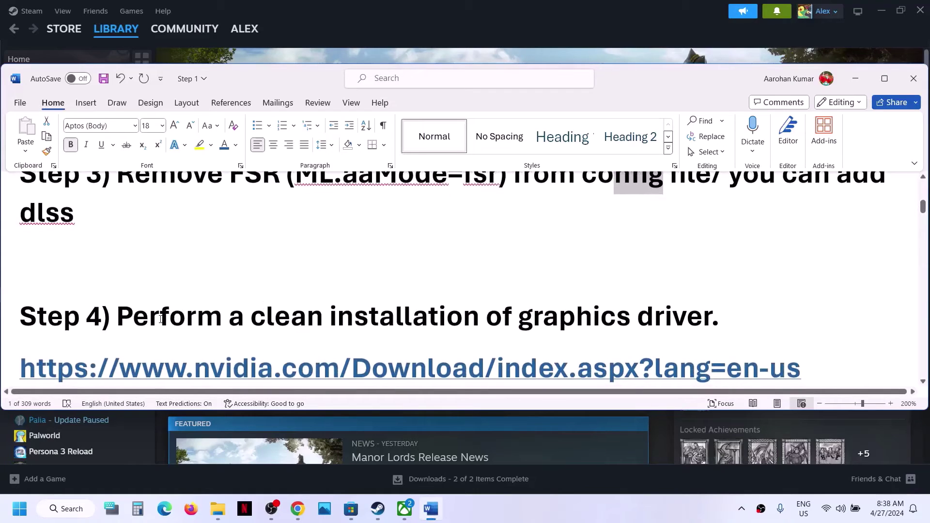
left_click_drag(161, 319, 634, 318)
scroll(311, 312, "down", 2)
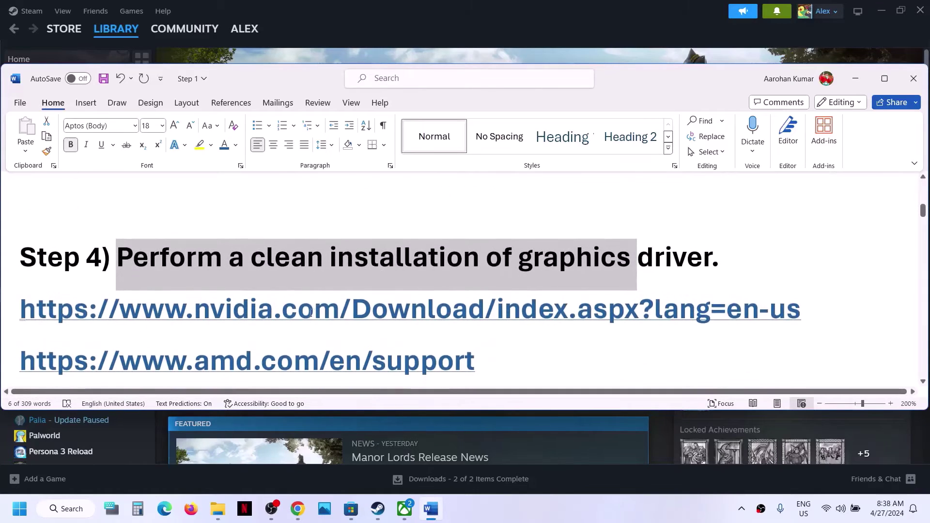
left_click_drag(310, 313, 503, 314)
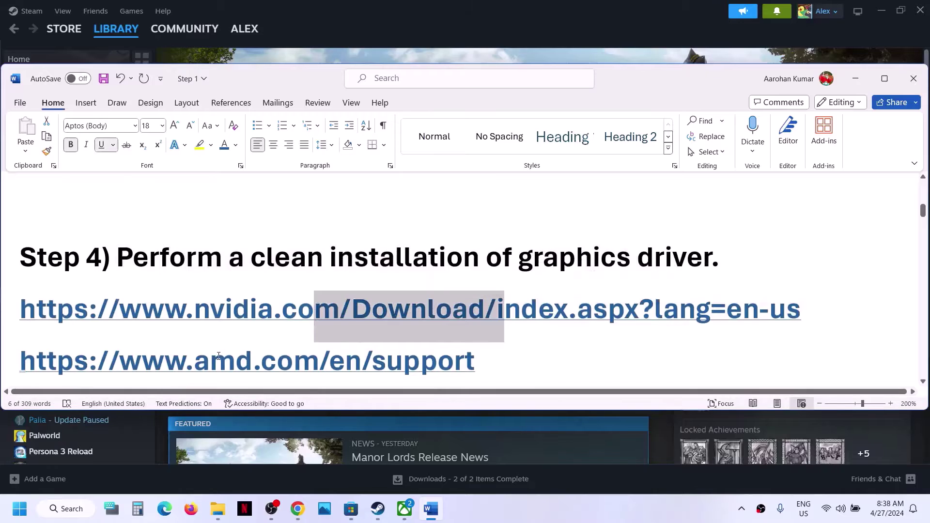
left_click_drag(219, 356, 404, 356)
left_click(257, 310)
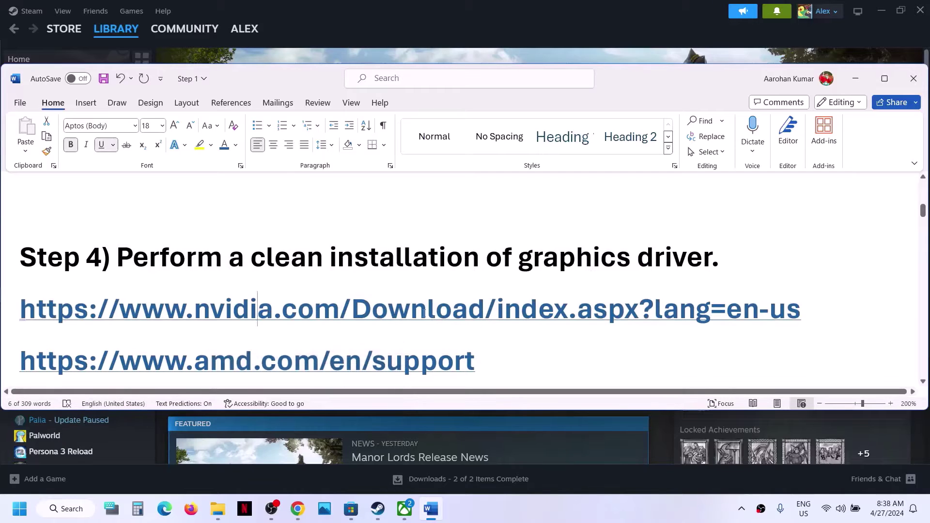
left_click(425, 312, "shift")
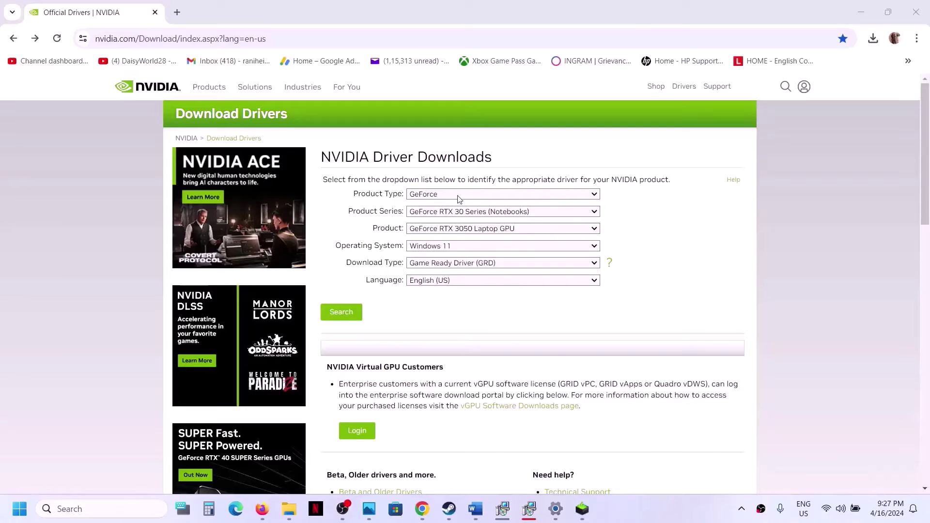
Step: Search NVIDIA drivers for GeForce, GeForce RTX 30 Series (Notebooks), GeForce RTX 3050 Laptop GPU and Windows 11
left_click(459, 195)
left_click(437, 207)
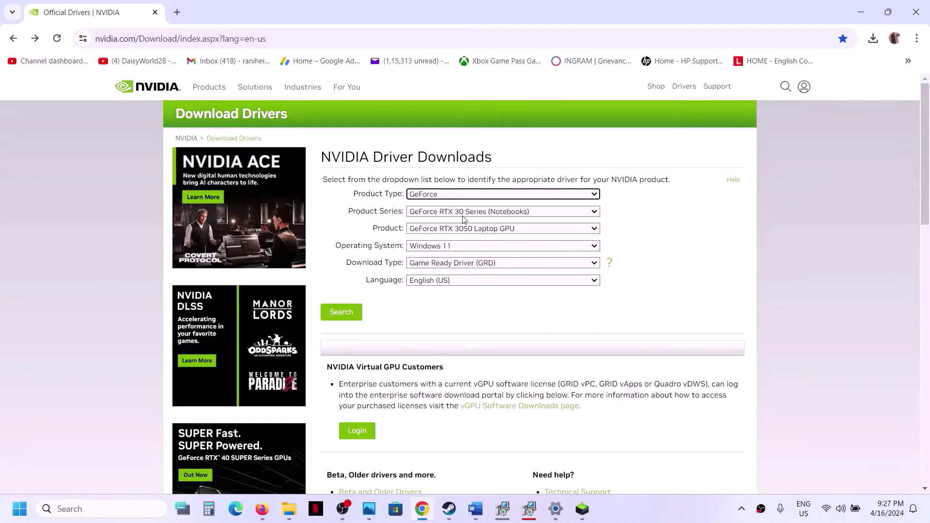
left_click(462, 216)
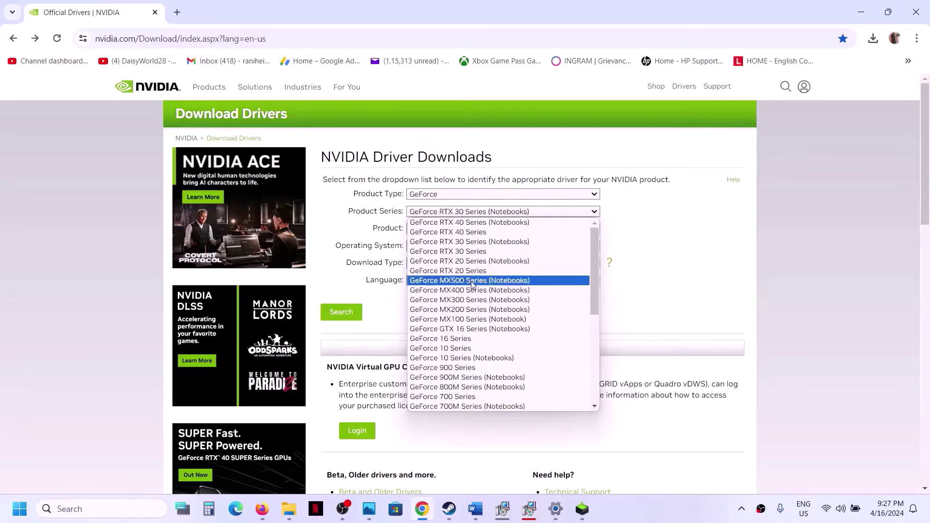
left_click(512, 241)
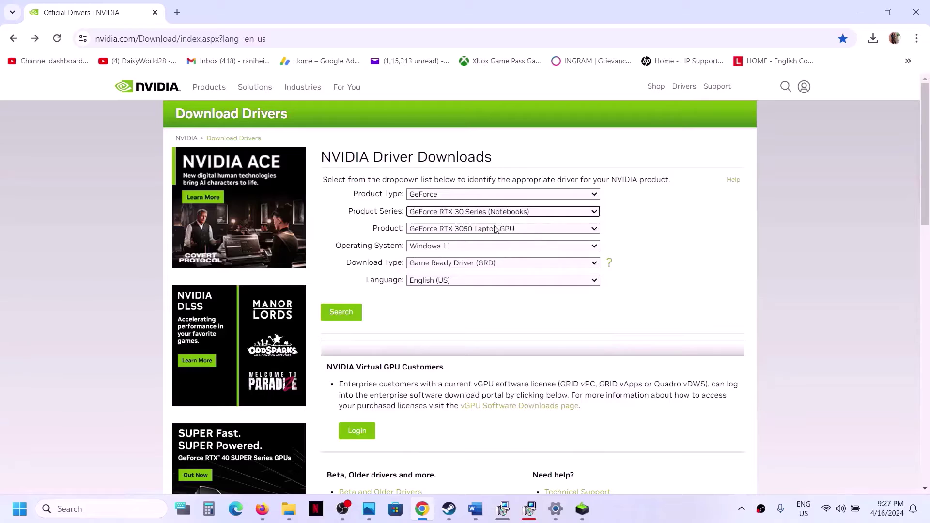
left_click(503, 229)
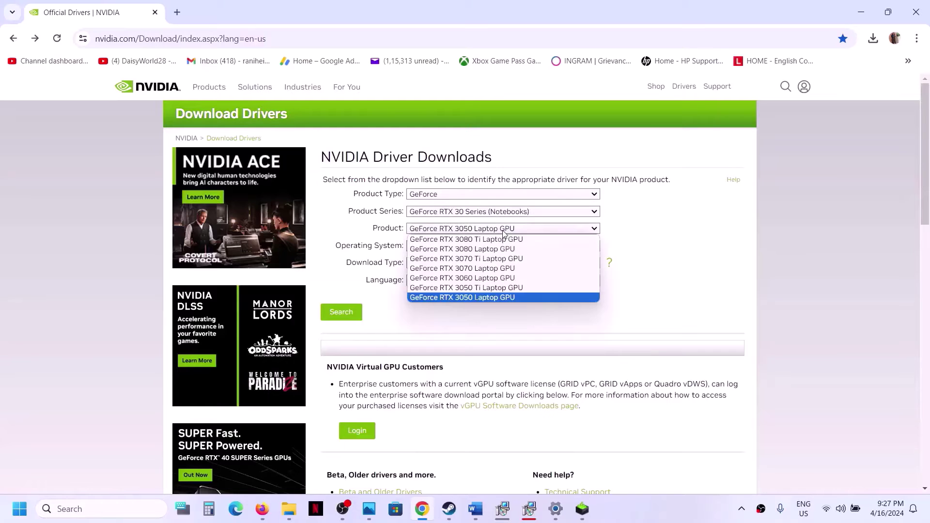
left_click(494, 297)
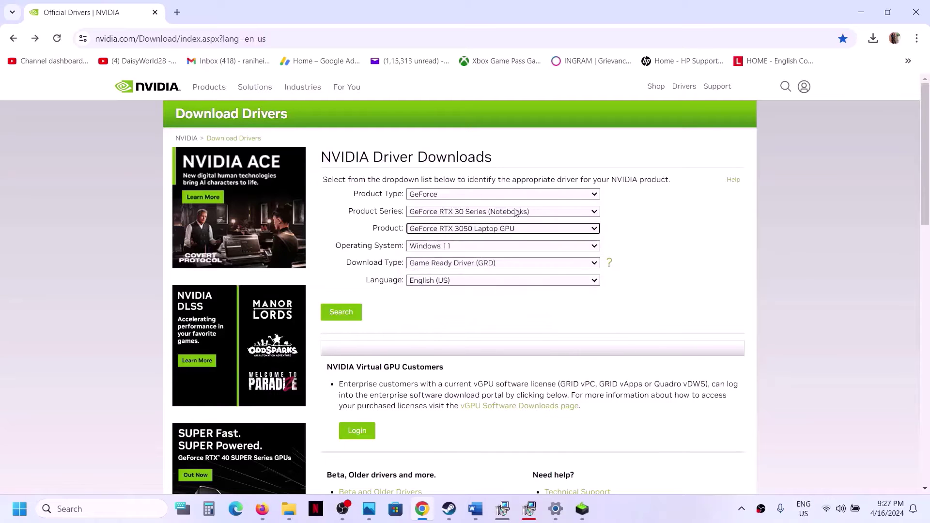
left_click(466, 248)
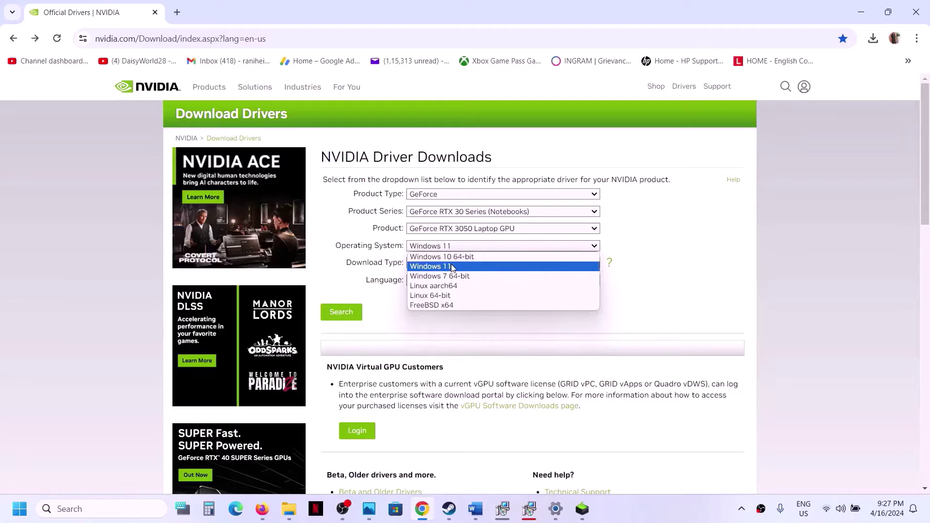
left_click(662, 245)
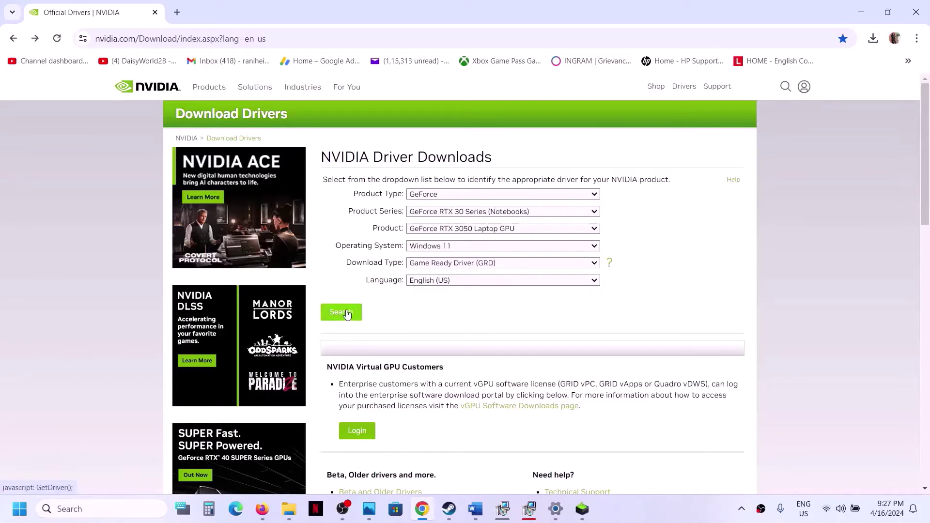
left_click(414, 301)
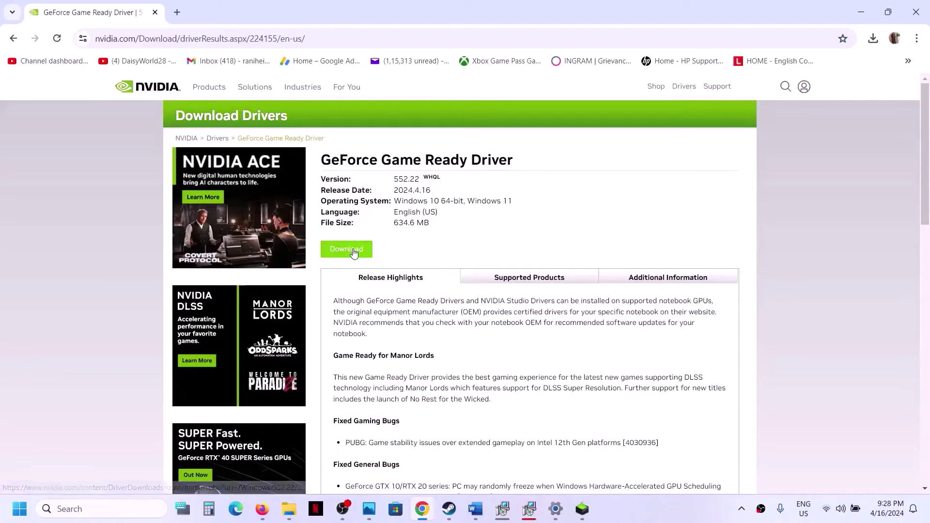
Step: Download the GeForce Game Ready Driver 552.22 and check its progress in the recent downloads
left_click(354, 250)
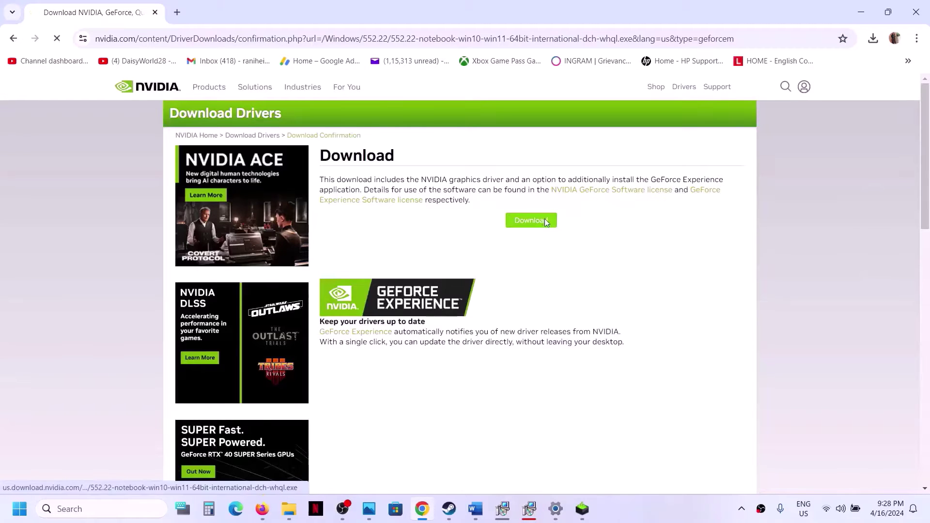
left_click(545, 219)
left_click(873, 38)
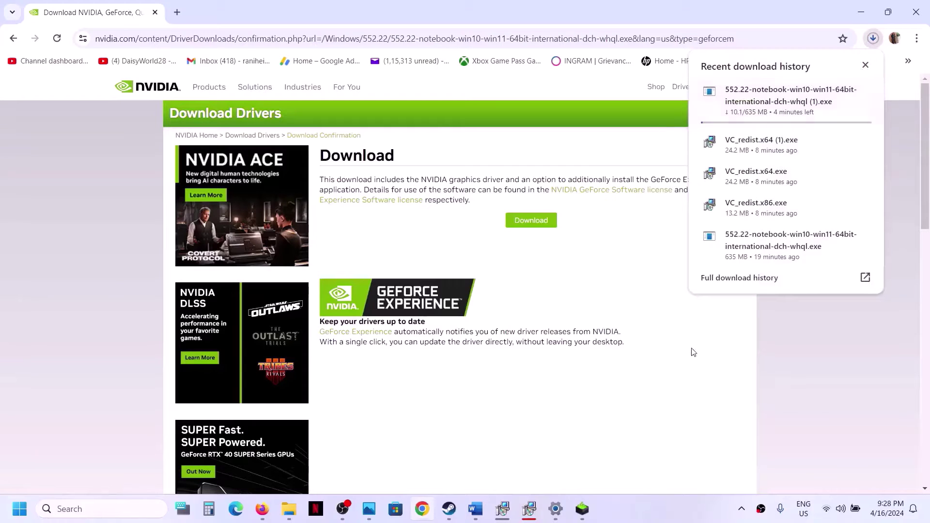
left_click(668, 376)
Step: In the NVIDIA Installer, accept the license and start a Custom (Advanced) installation with Perform a clean installation enabled
left_click(646, 509)
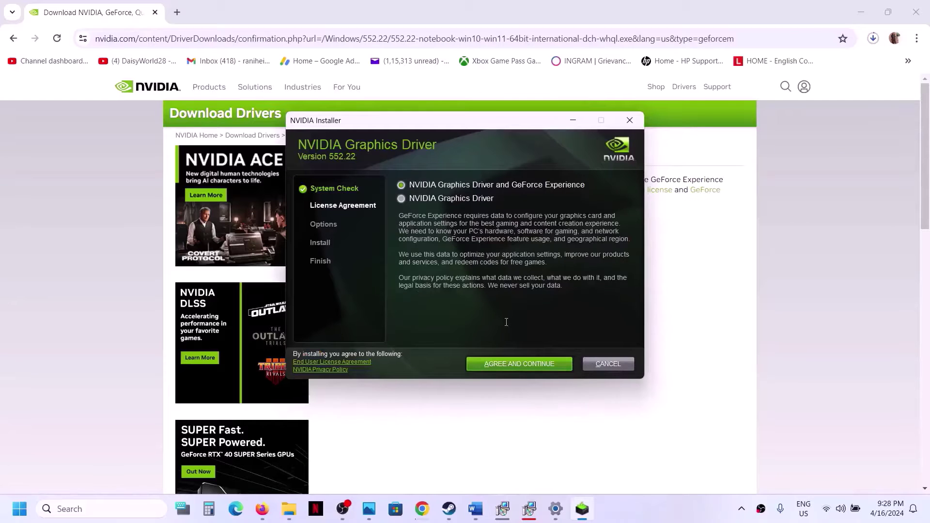
left_click(518, 365)
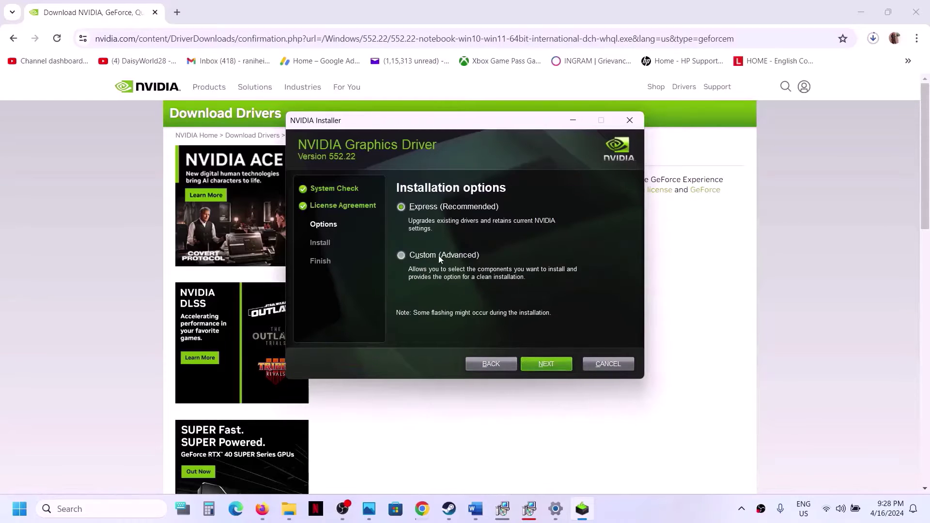
left_click(550, 368)
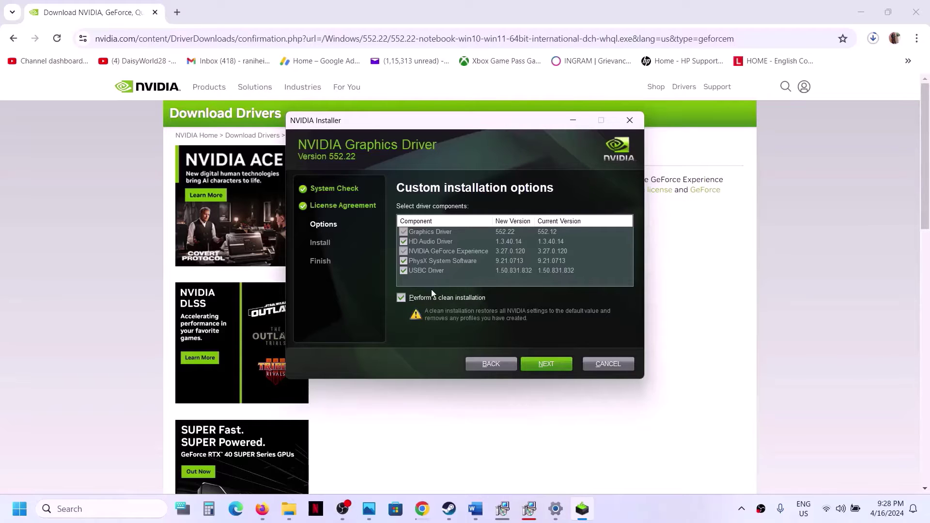
left_click(545, 365)
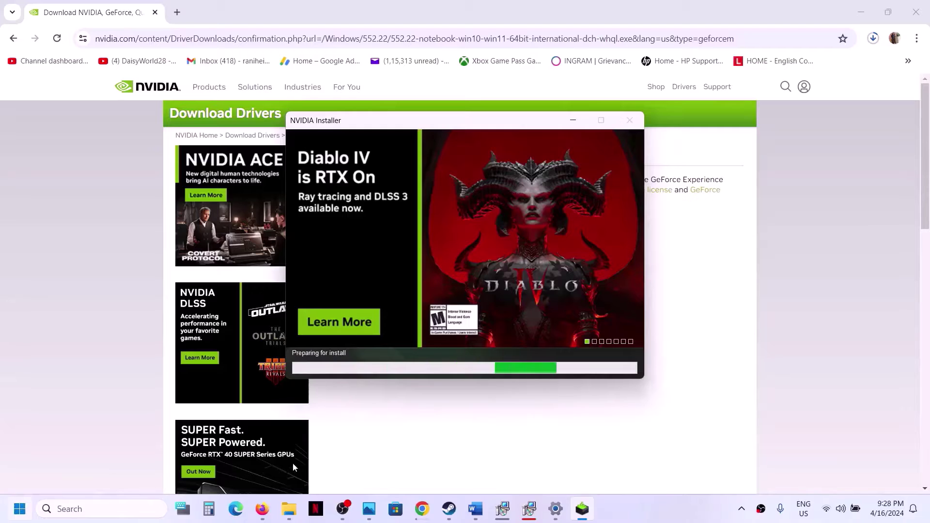
Step: Look up the Windows power options for restarting the computer
left_click(22, 511)
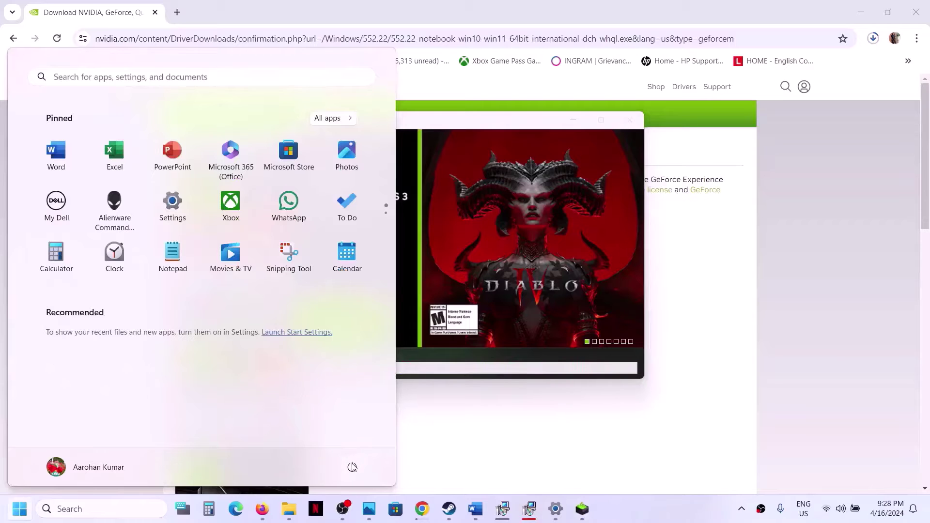
left_click(352, 467)
left_click(646, 518)
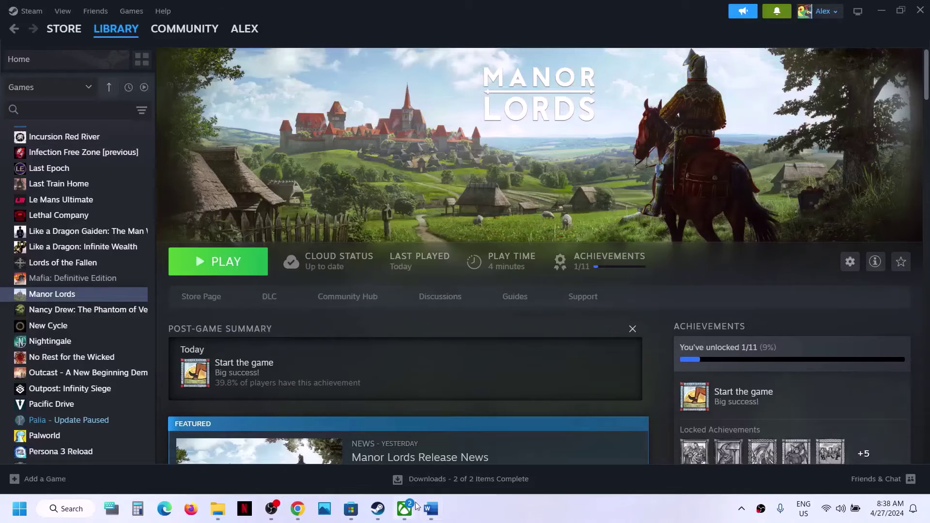
Step: Switch to the Word guide, read Step 5 on running the game on the dedicated graphics card, and copy the word "graphics"
left_click(429, 509)
scroll(329, 276, "down", 3)
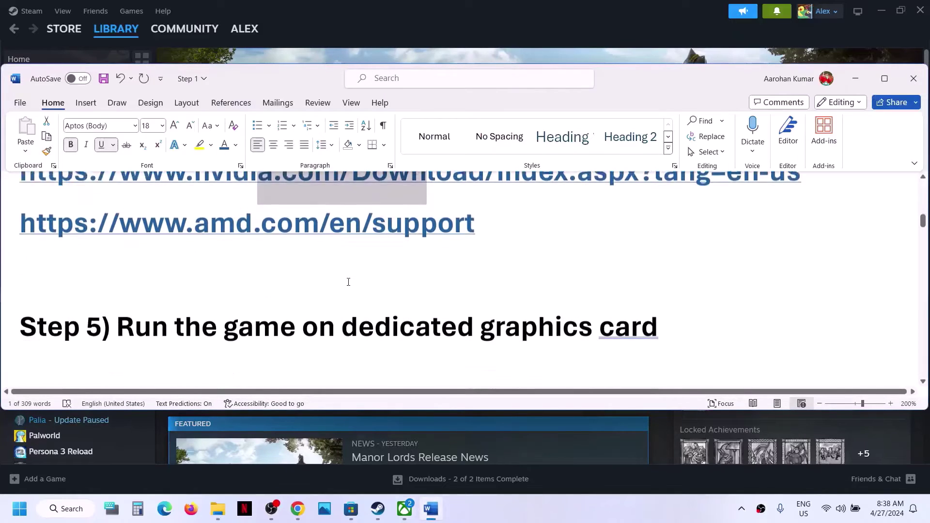
scroll(278, 269, "up", 1)
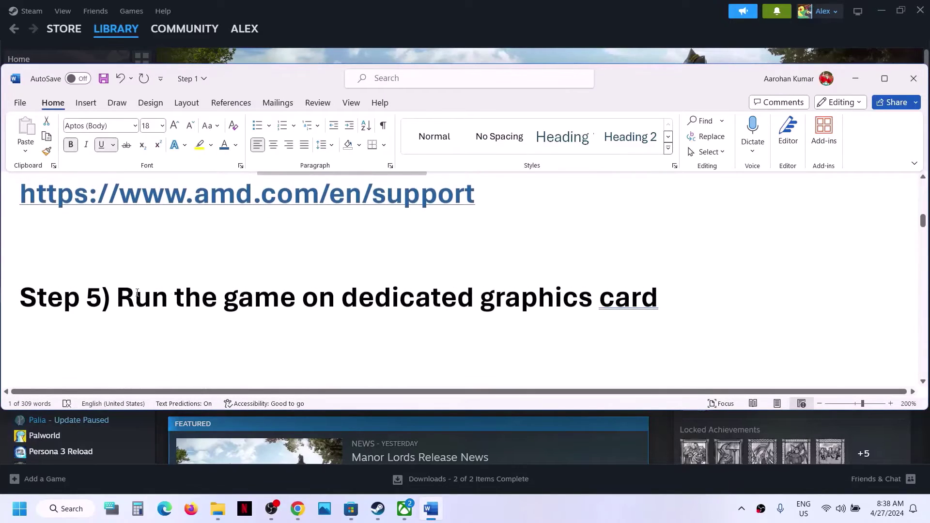
left_click_drag(137, 293, 657, 301)
left_click(511, 307, "shift")
double_click(511, 307)
key("ctrl+c")
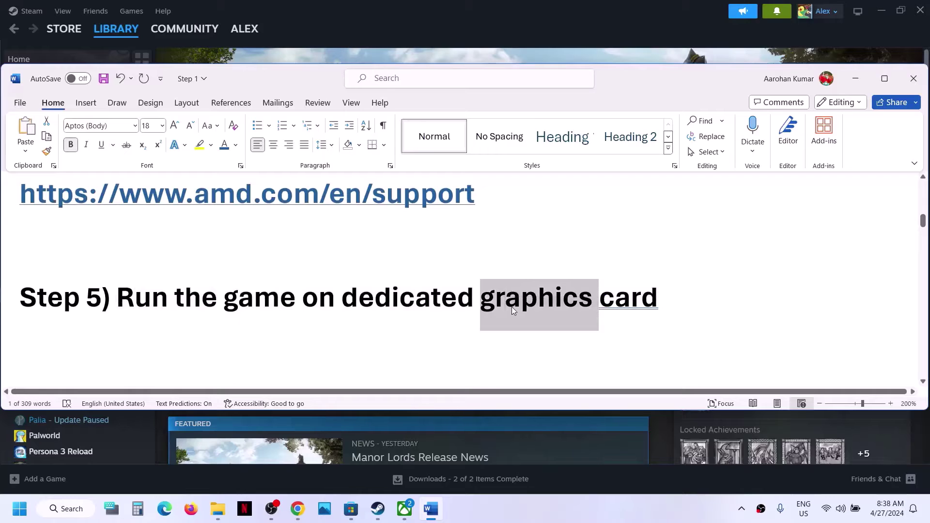
Step: Search Windows for "graphics" and open Graphics settings
left_click(77, 516)
key("ctrl+v")
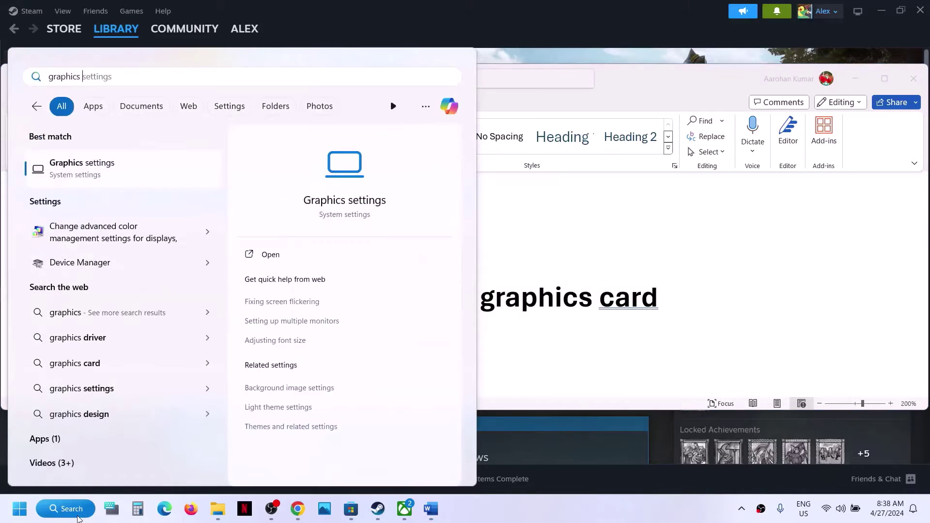
left_click(97, 162)
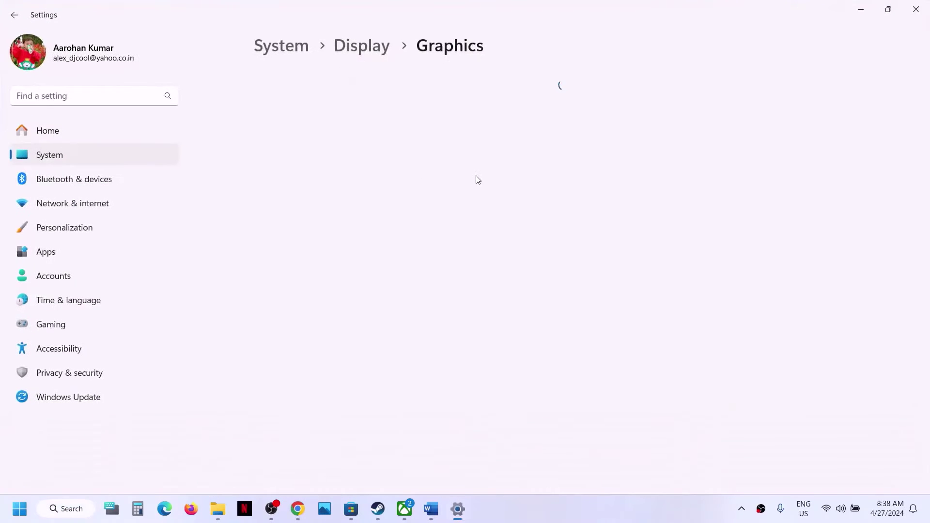
Step: Browse for a desktop app to add and open the folder C:\Program Files (x86)\Steam
left_click(282, 216)
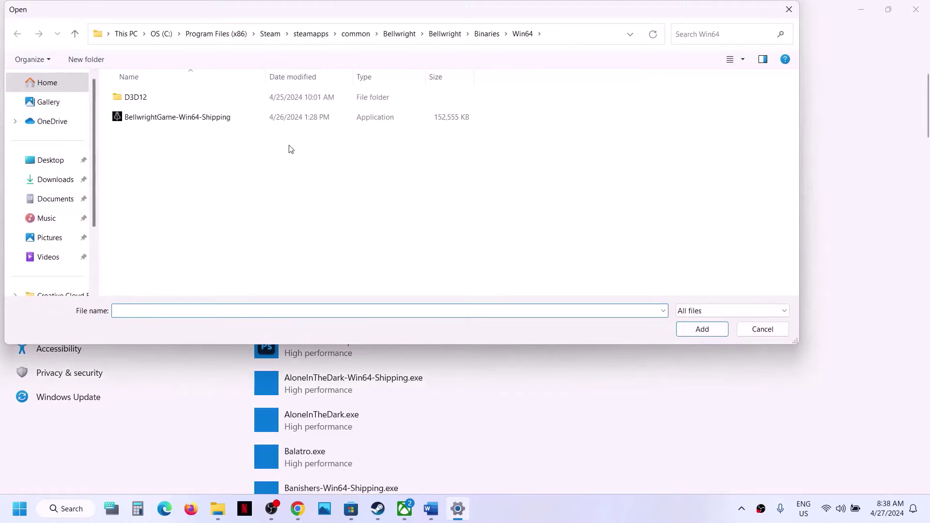
scroll(51, 244, "down", 2)
left_click(54, 219)
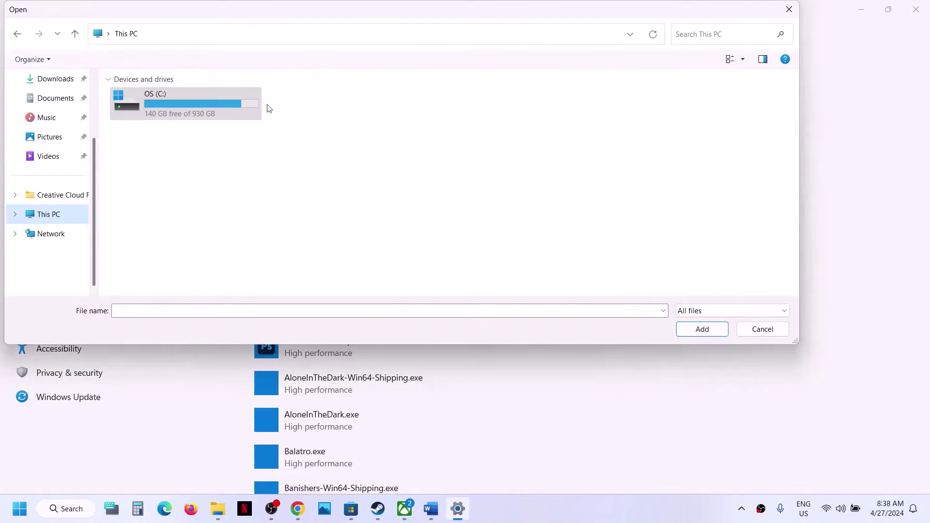
double_click(209, 103)
scroll(199, 205, "down", 3)
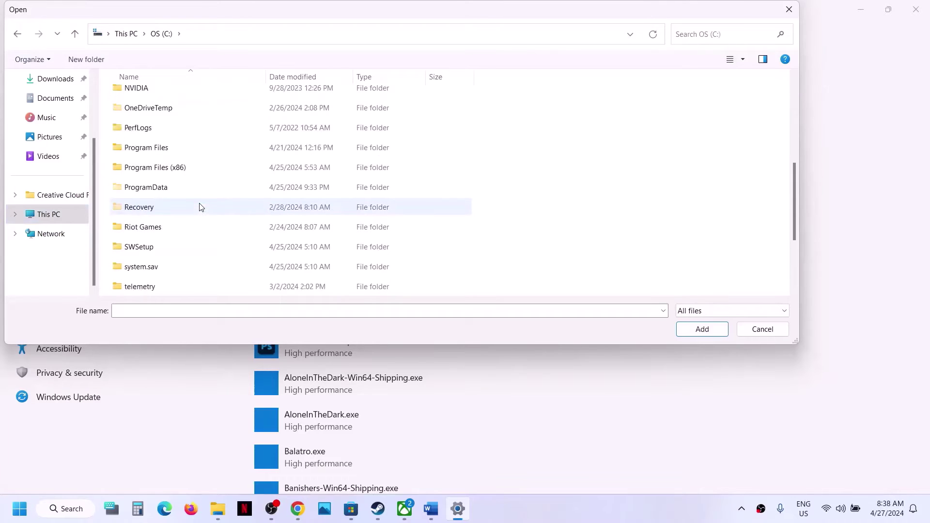
double_click(183, 169)
scroll(183, 174, "down", 4)
scroll(183, 173, "down", 3)
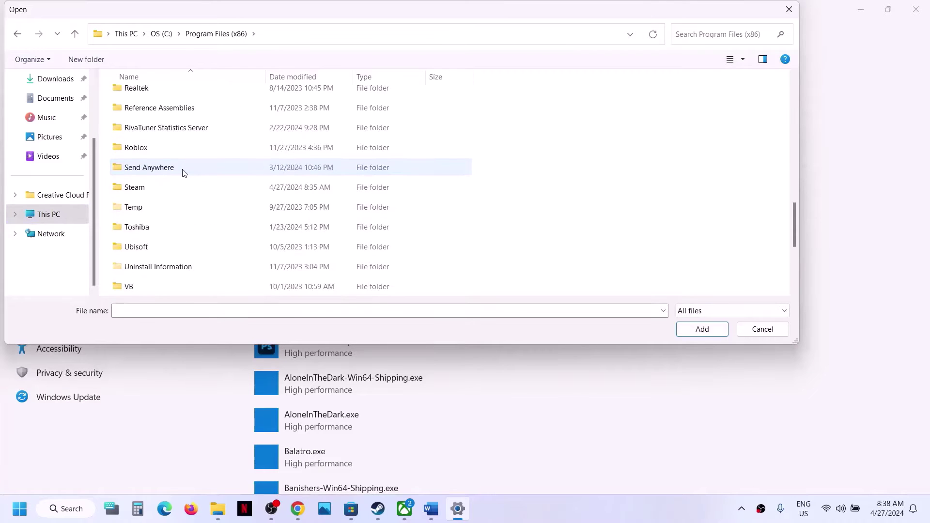
double_click(141, 184)
Step: Add the ManorLords application from steamapps\common\Manor Lords to the custom graphics app list
scroll(140, 184, "down", 5)
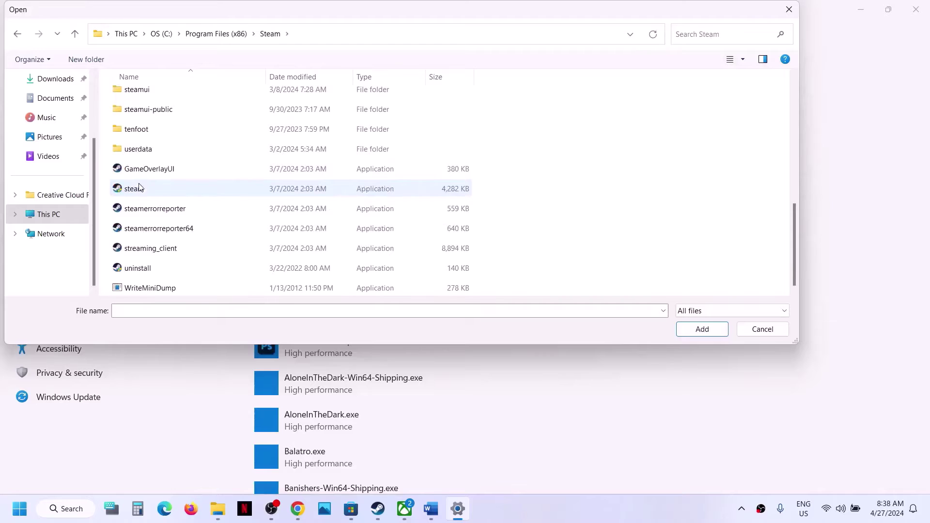
scroll(157, 142, "up", 2)
left_click(147, 175)
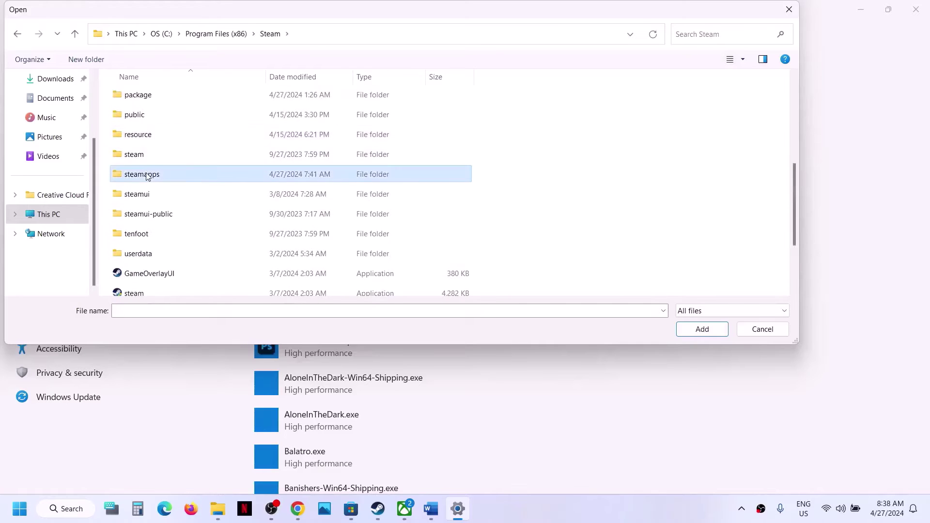
double_click(172, 179)
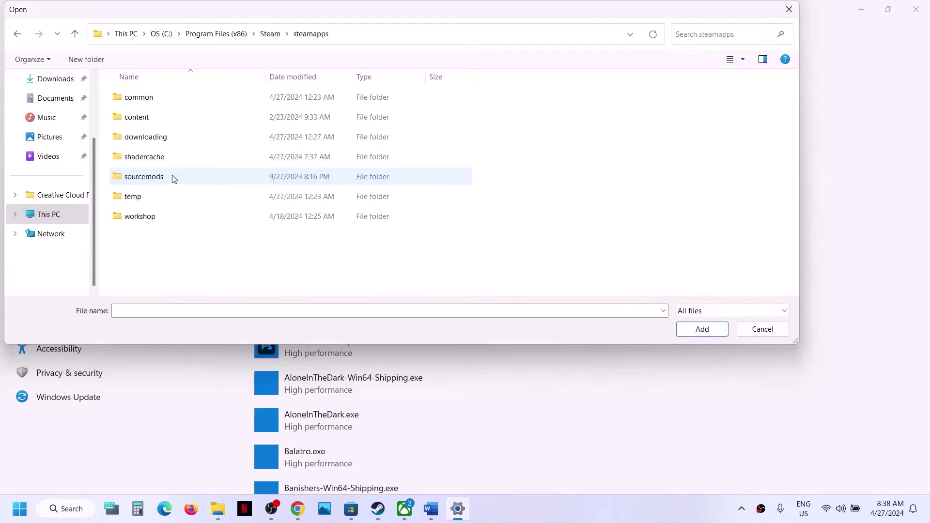
double_click(157, 97)
scroll(190, 197, "down", 1)
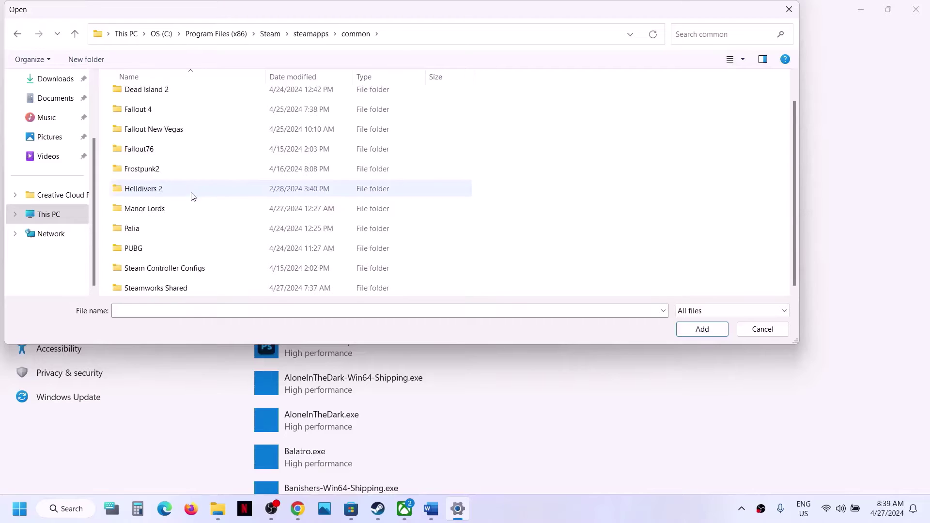
double_click(156, 208)
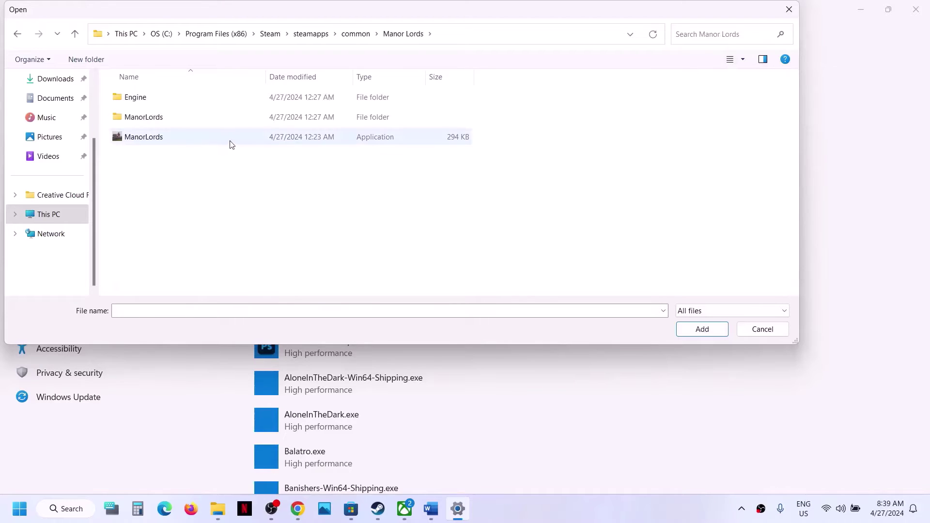
left_click(184, 142)
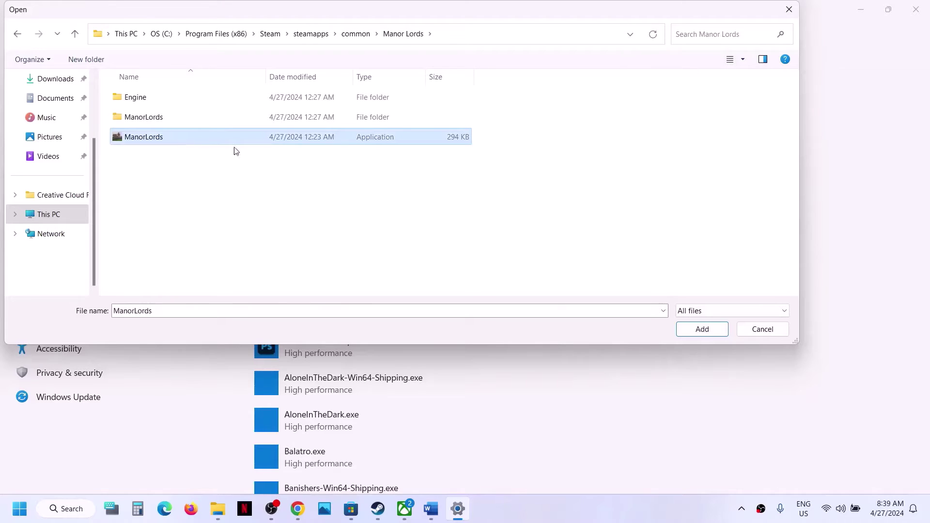
left_click(702, 329)
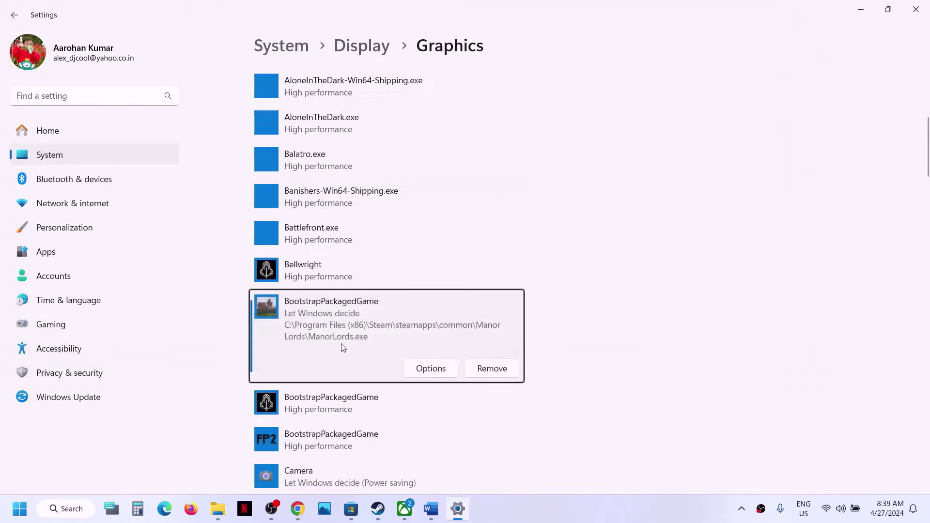
Step: Set the graphics preference of the added ManorLords.exe entry to High performance and save it
left_click(428, 370)
left_click(403, 249)
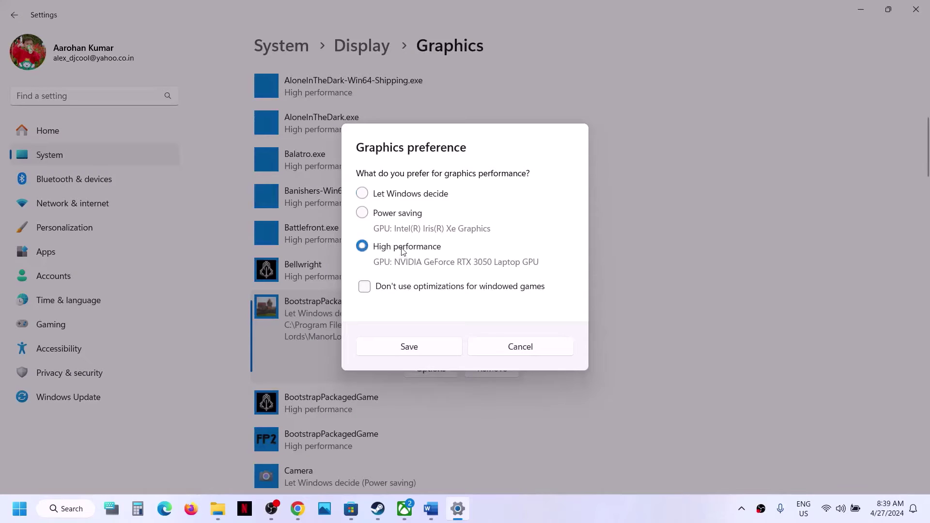
left_click(424, 346)
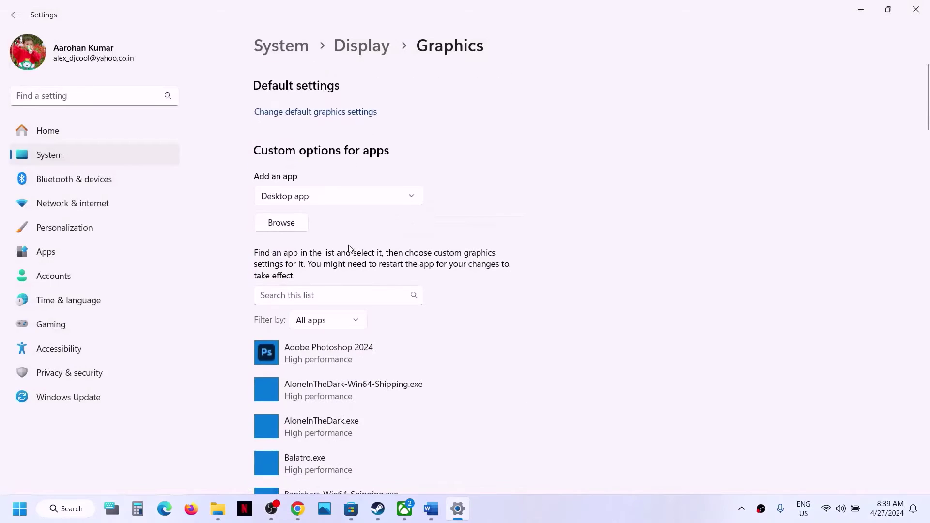
Step: Add the ManorLords-Win64-Shipping application from ManorLords\Binaries\Win64 to the custom graphics app list
left_click(286, 225)
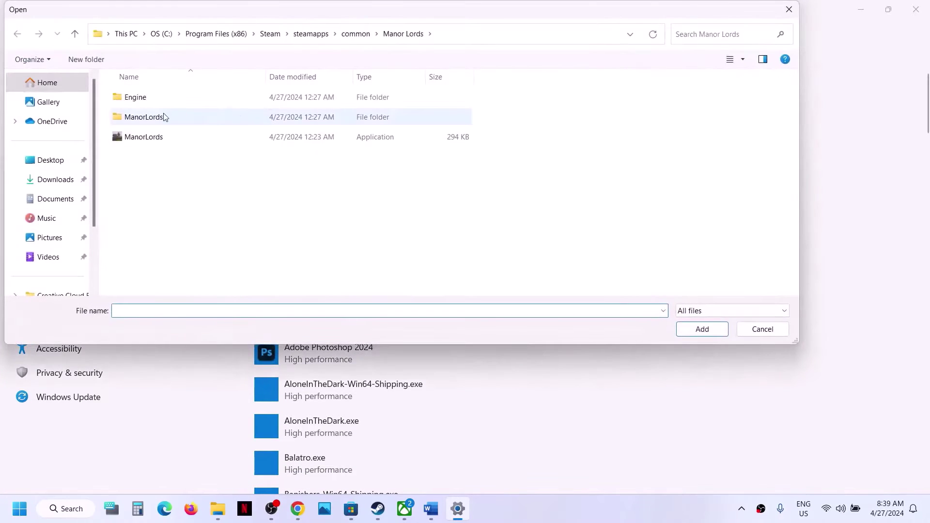
double_click(152, 119)
double_click(157, 100)
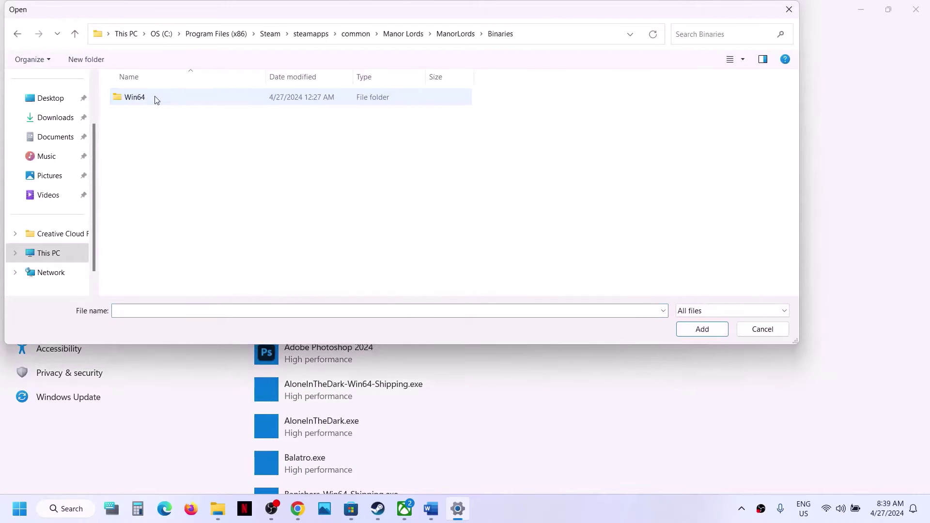
double_click(157, 100)
left_click(179, 98)
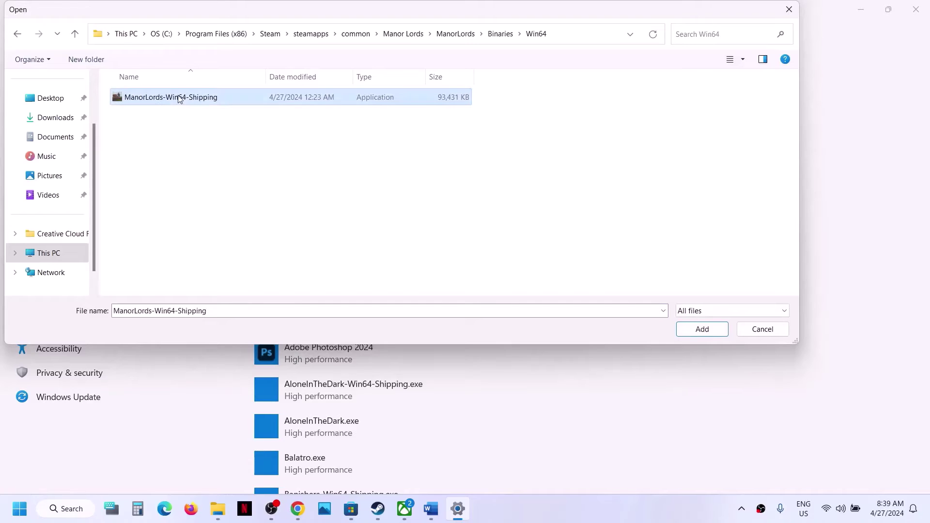
left_click(695, 334)
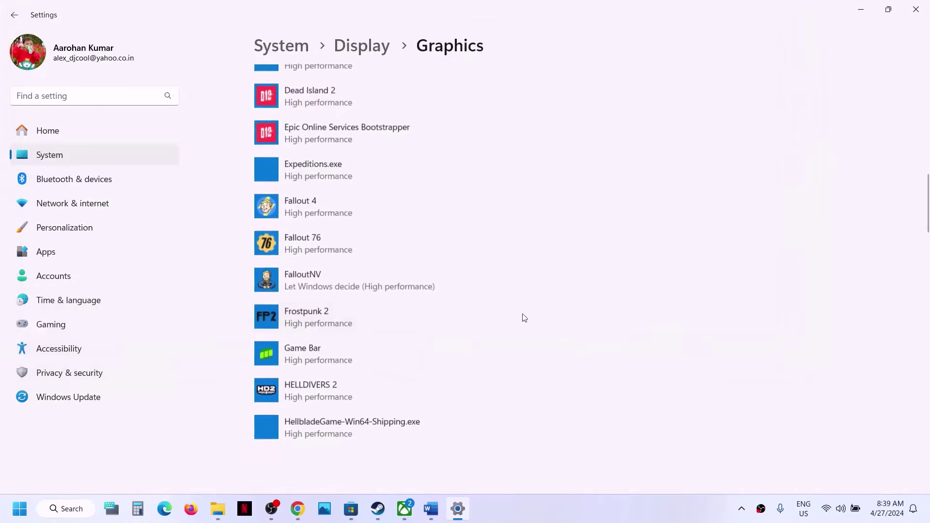
Step: Set the newly added ManorLords-Win64-Shipping entry's graphics preference to High performance, save it, and close Settings
left_click(430, 342)
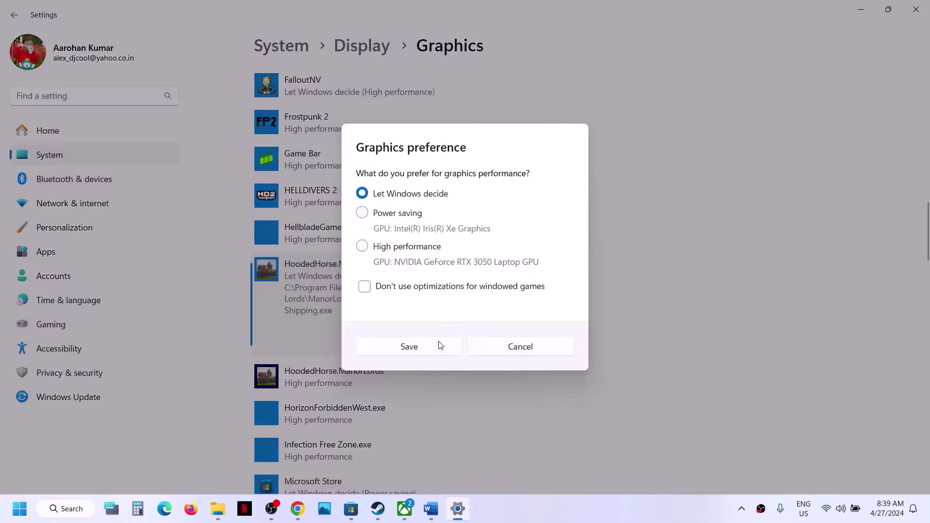
left_click(408, 248)
left_click(409, 346)
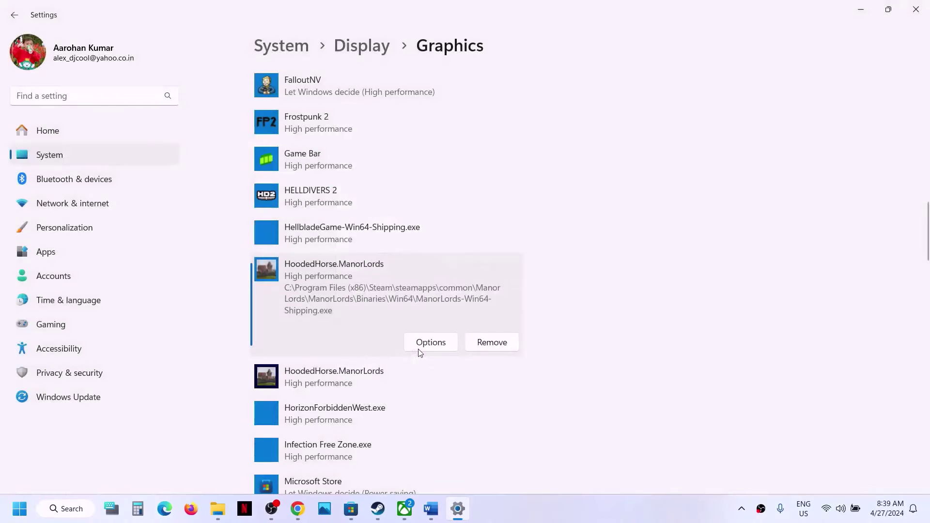
left_click(915, 9)
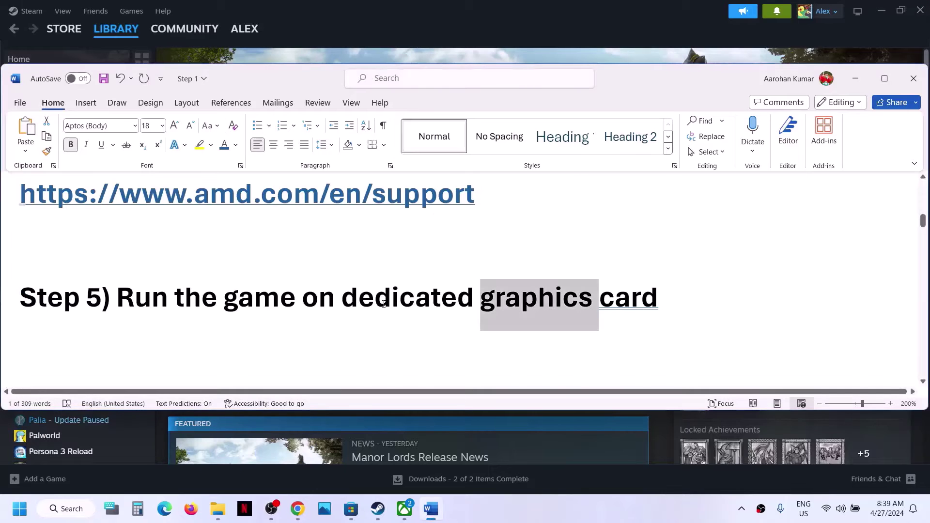
Step: Copy the AMD support link under Step 6) Roll Back Graphics Driver in the Word document
scroll(382, 303, "down", 3)
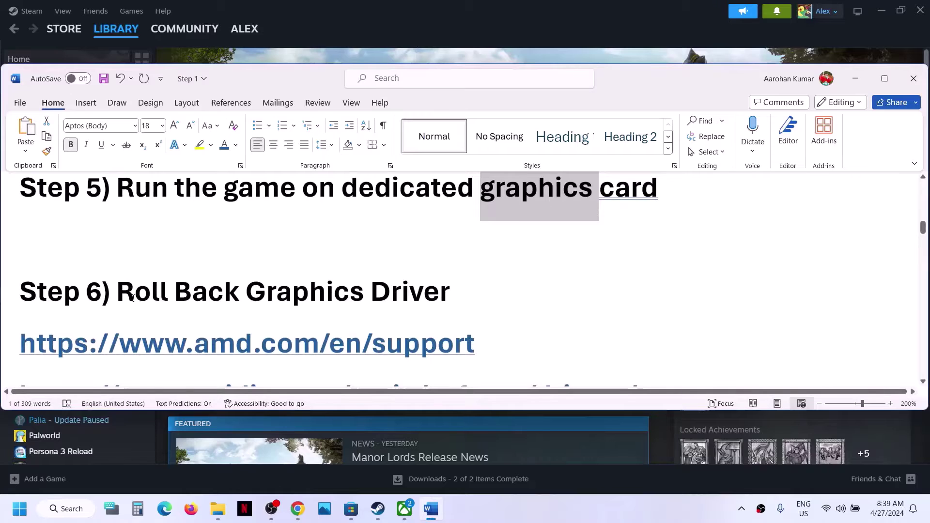
left_click_drag(127, 297, 369, 296)
scroll(385, 297, "up", 3)
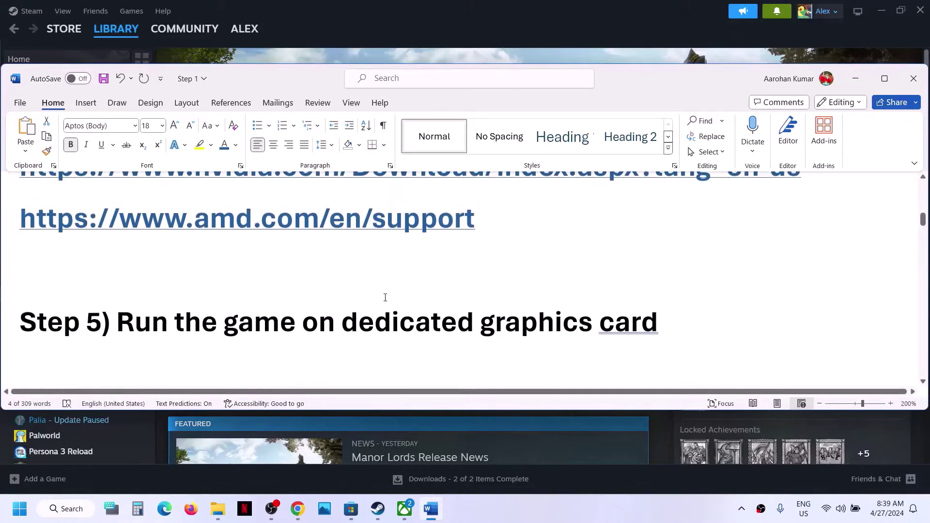
scroll(385, 297, "up", 3)
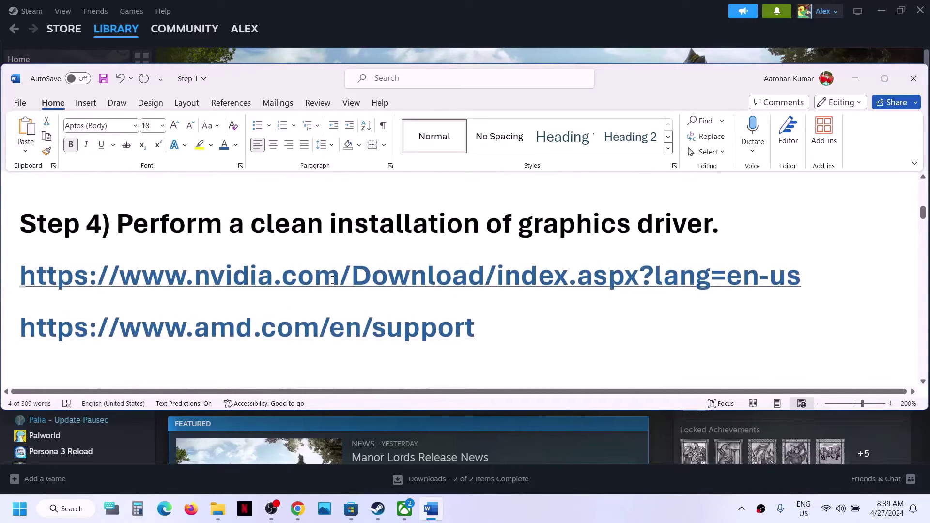
scroll(333, 280, "down", 6)
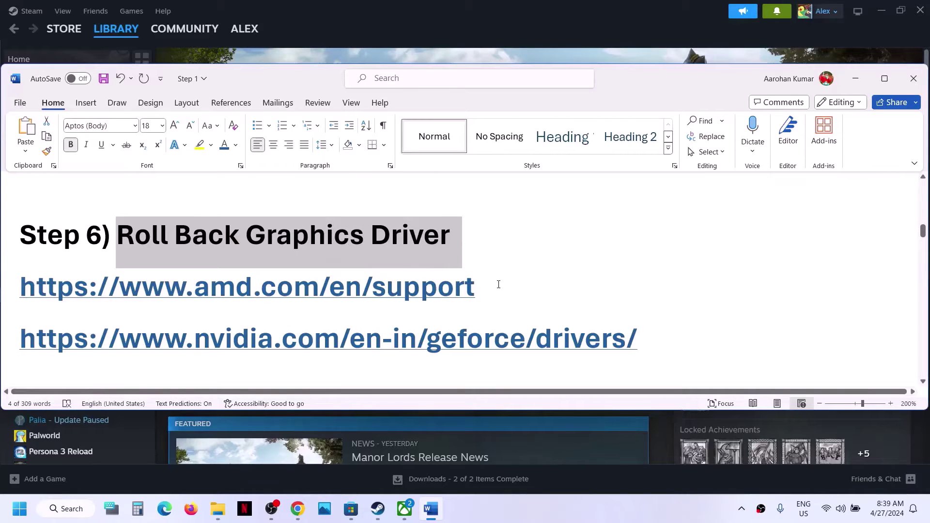
left_click_drag(498, 285, 111, 294)
key("ctrl+c")
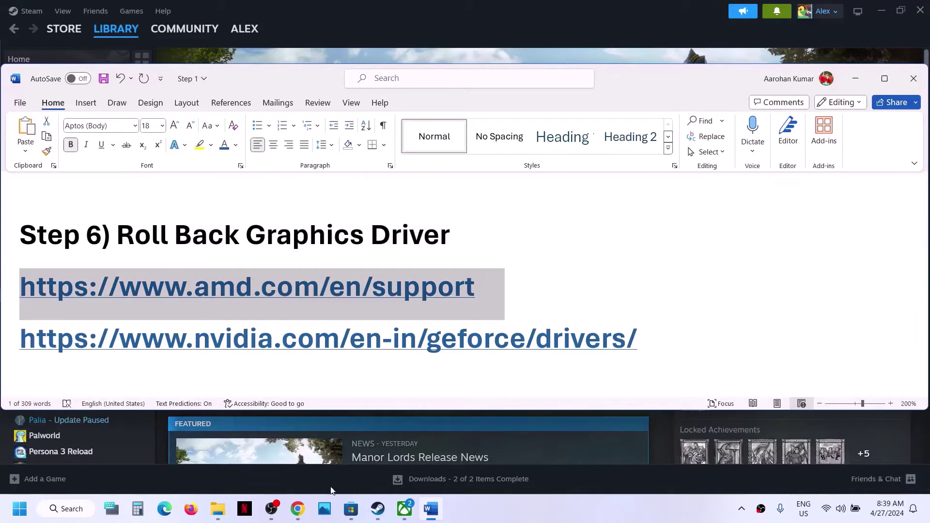
Step: Switch to Chrome and open the copied AMD support address in a new tab
left_click(298, 512)
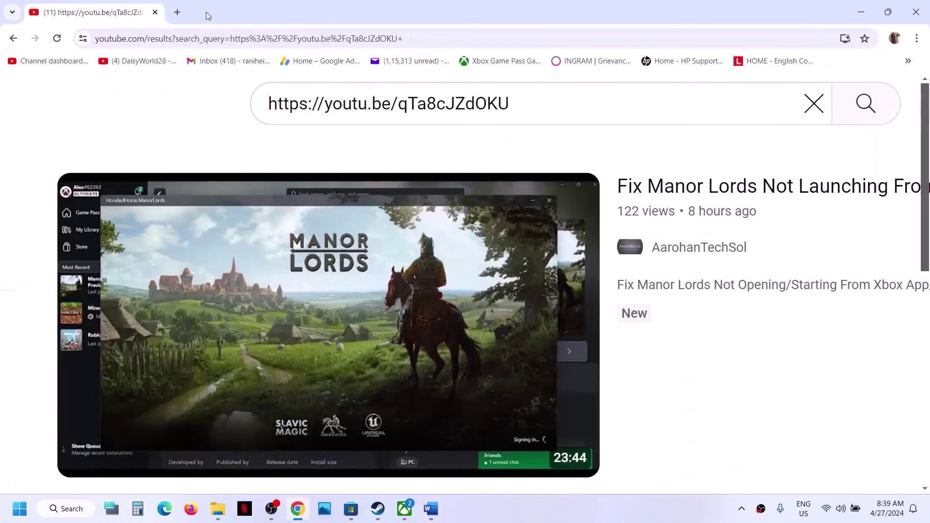
left_click(179, 12)
key("ctrl+v")
key("Return")
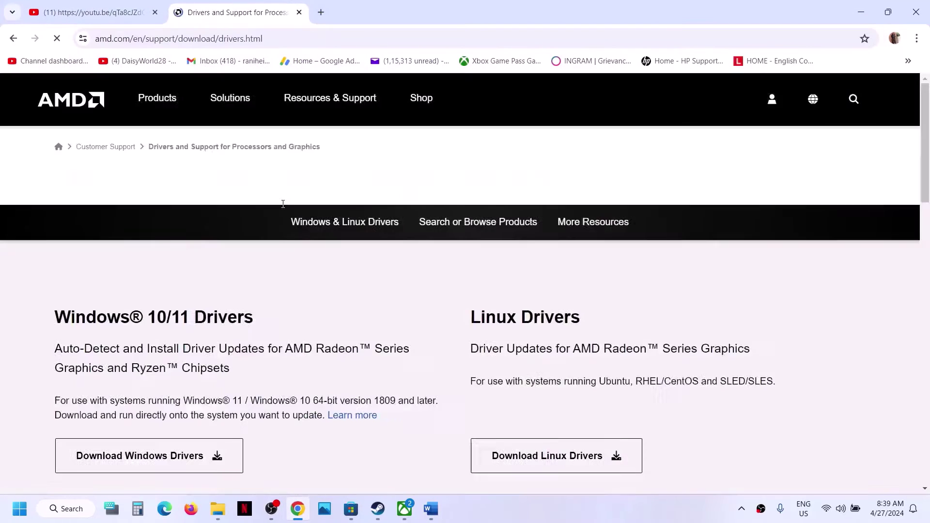
Step: Download the auto-detect Windows 10/11 driver package from the AMD drivers page
scroll(306, 236, "down", 1)
scroll(306, 236, "down", 4)
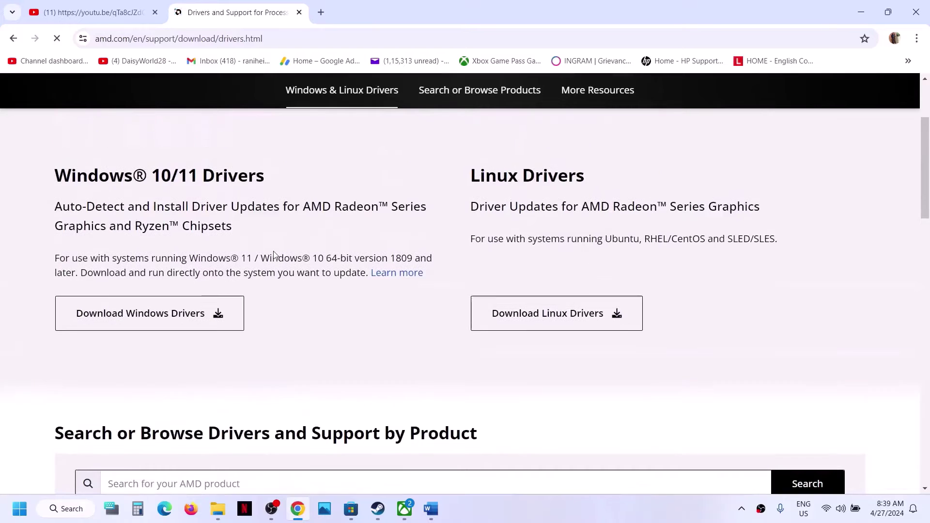
left_click(159, 333)
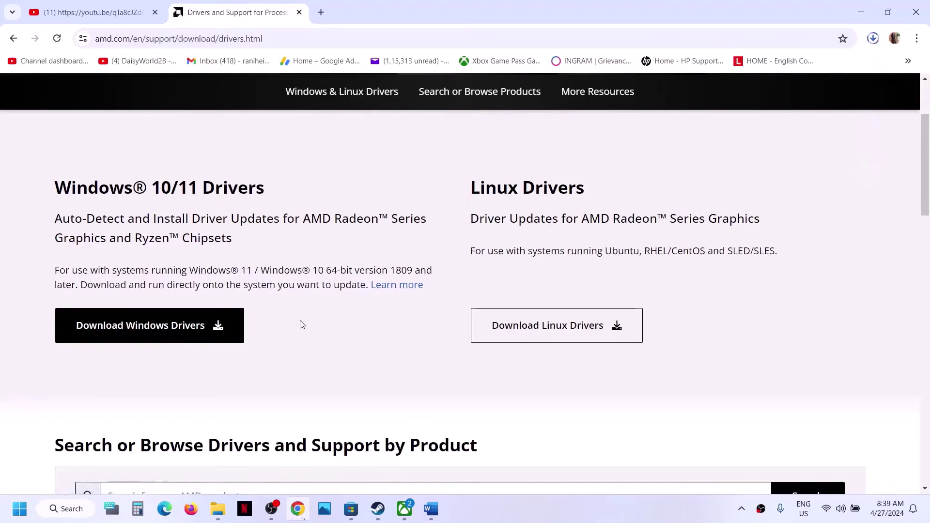
scroll(301, 323, "down", 5)
scroll(301, 321, "down", 1)
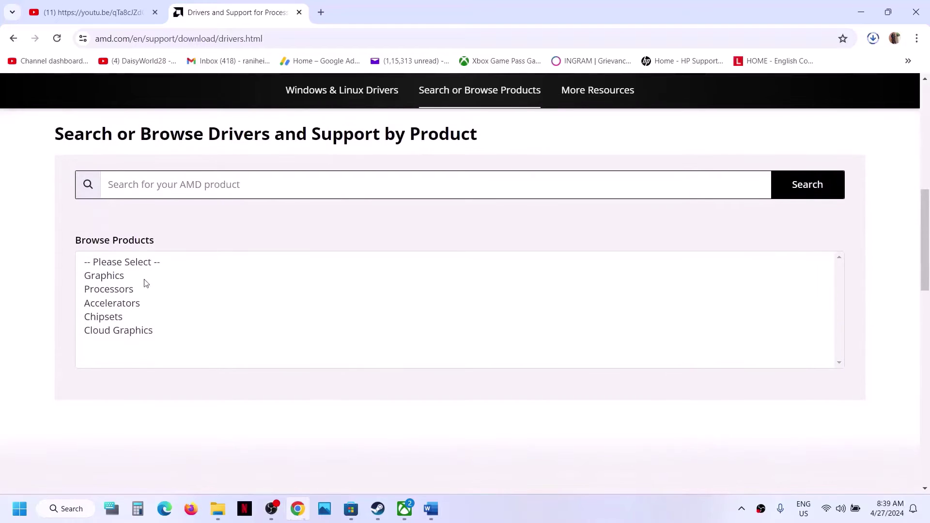
scroll(447, 232, "up", 2)
scroll(446, 231, "up", 2)
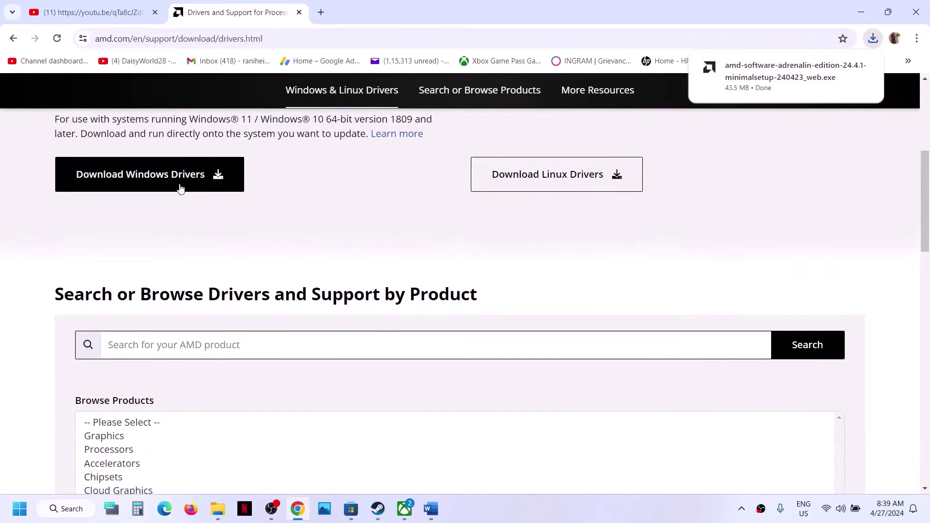
Step: Find drivers for the product Graphics, Radeon 600|500|400, Radeon 500X Series, Radeon 550X and submit the selection
scroll(180, 188, "down", 4)
left_click(124, 250)
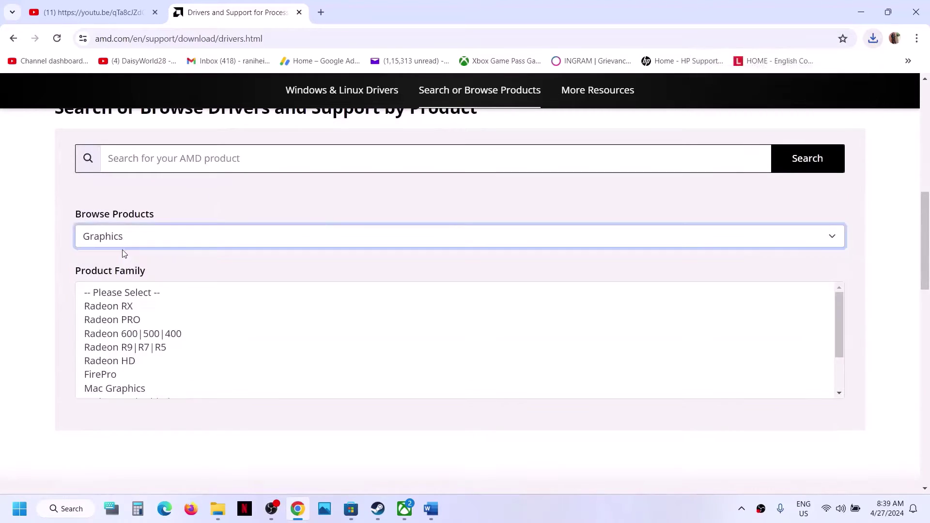
left_click(136, 335)
scroll(255, 332, "down", 2)
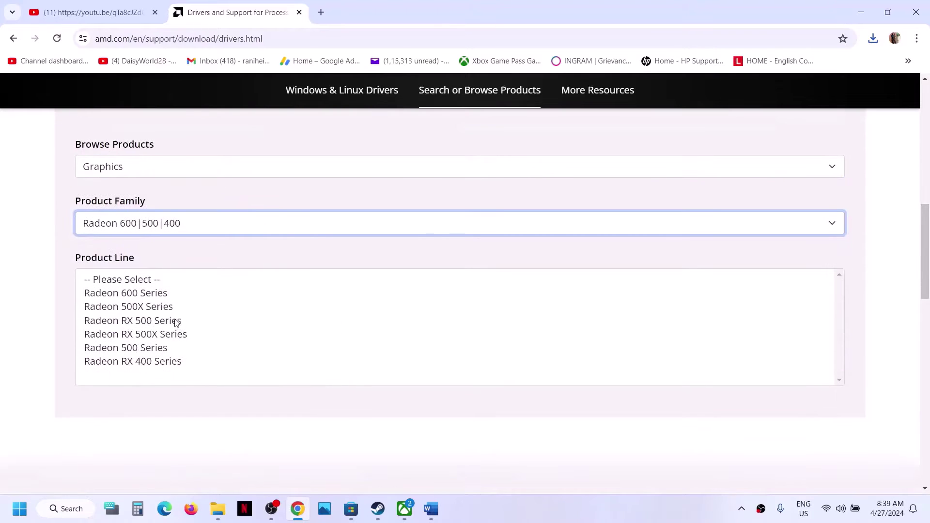
left_click(155, 306)
scroll(155, 281, "down", 2)
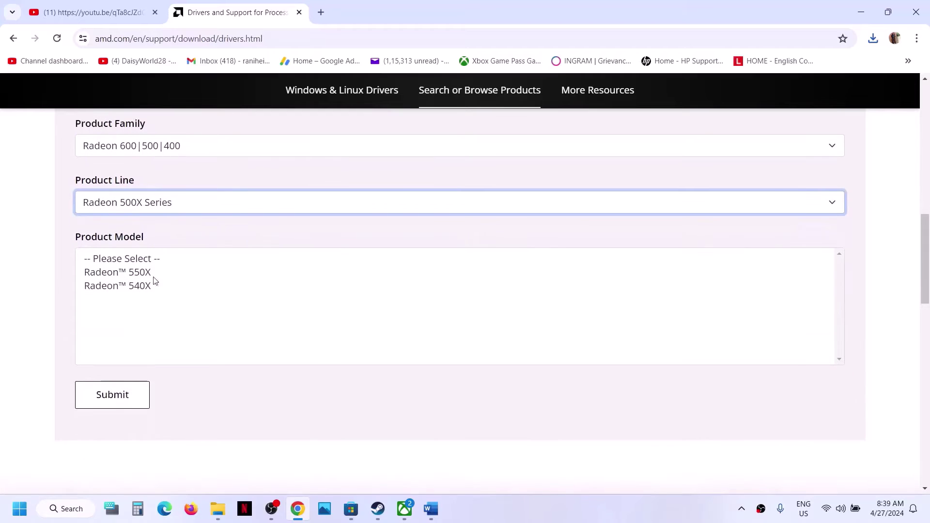
left_click(118, 271)
scroll(118, 268, "down", 2)
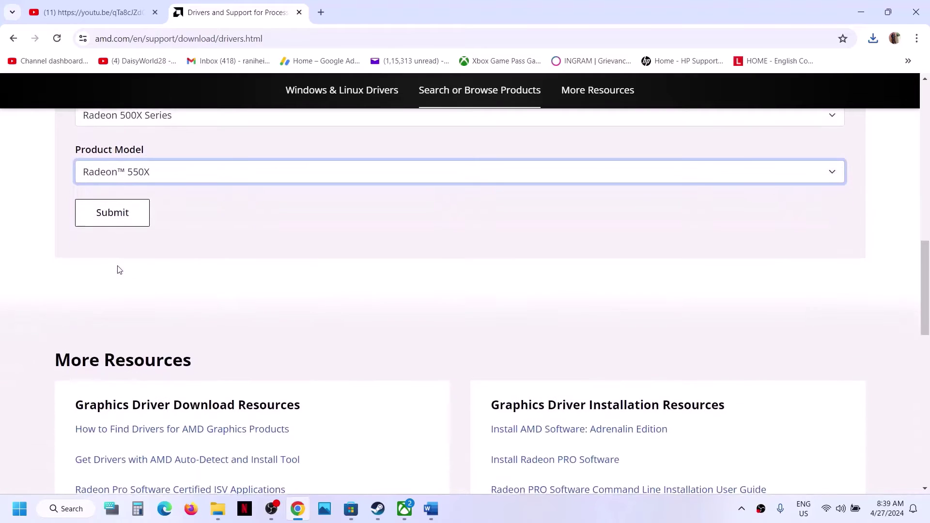
left_click(115, 220)
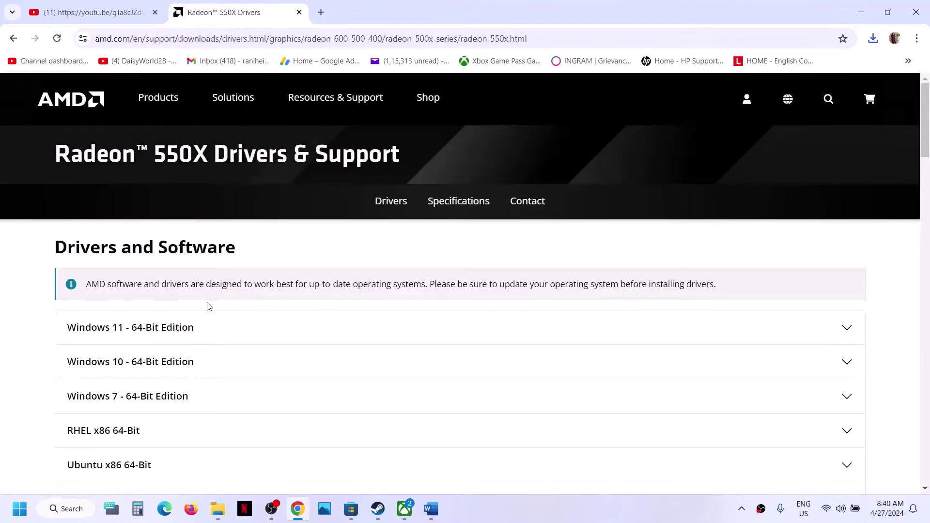
Step: Expand the Windows 11 - 64-Bit Edition drivers and examine the revision number of the current Adrenalin Edition
scroll(207, 306, "down", 1)
left_click(131, 268)
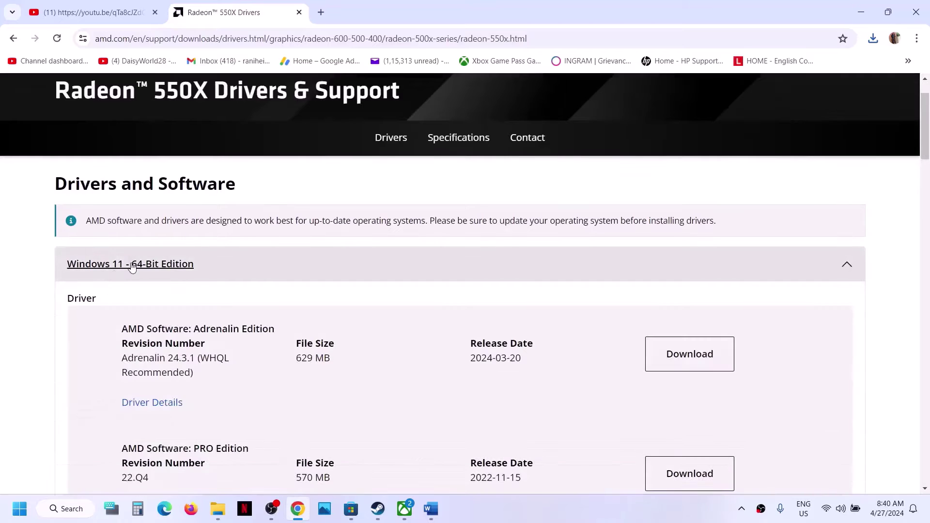
scroll(132, 267, "down", 2)
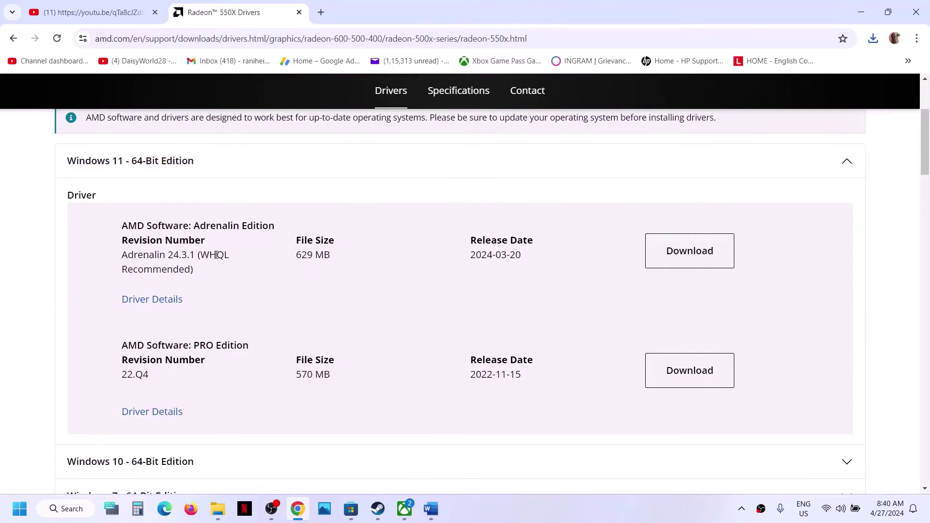
left_click_drag(134, 259, 227, 255)
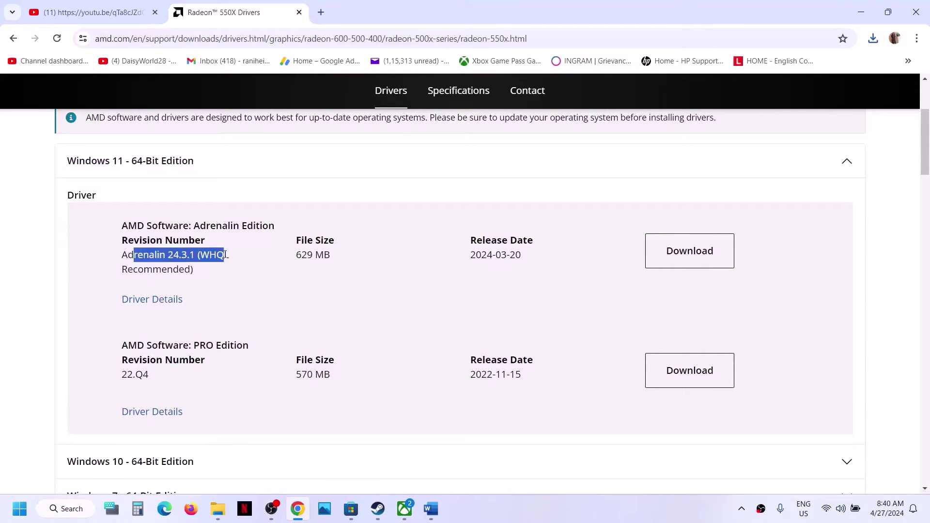
scroll(224, 255, "down", 4)
scroll(225, 257, "down", 3)
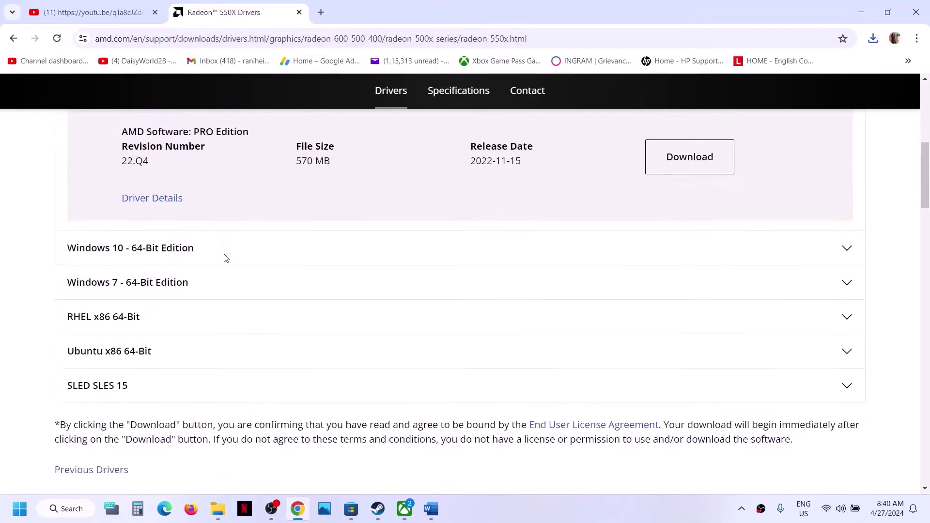
Step: Open the previous drivers for the Radeon 550X and expand the Windows 11 - 64-Bit Edition list to review older releases
left_click(95, 359)
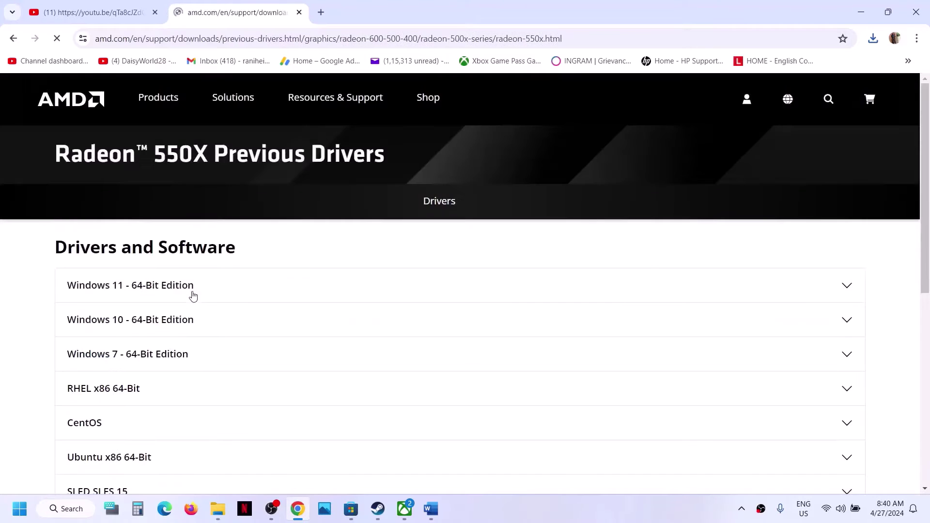
scroll(193, 296, "down", 2)
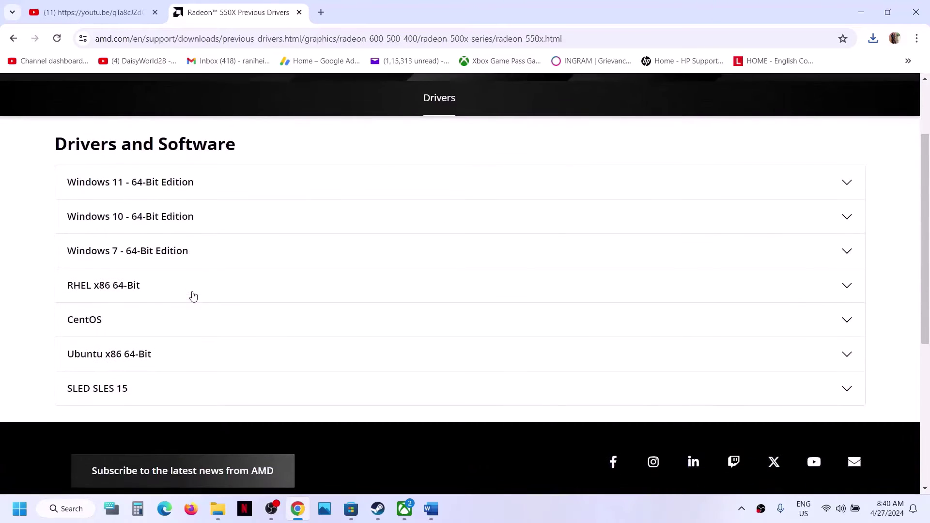
left_click(170, 189)
scroll(169, 192, "down", 5)
scroll(171, 190, "up", 2)
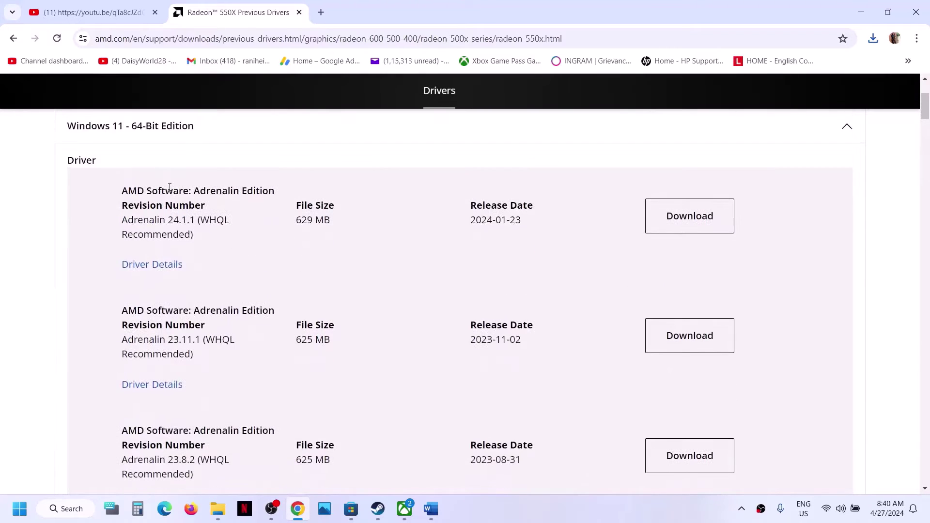
scroll(344, 312, "down", 1)
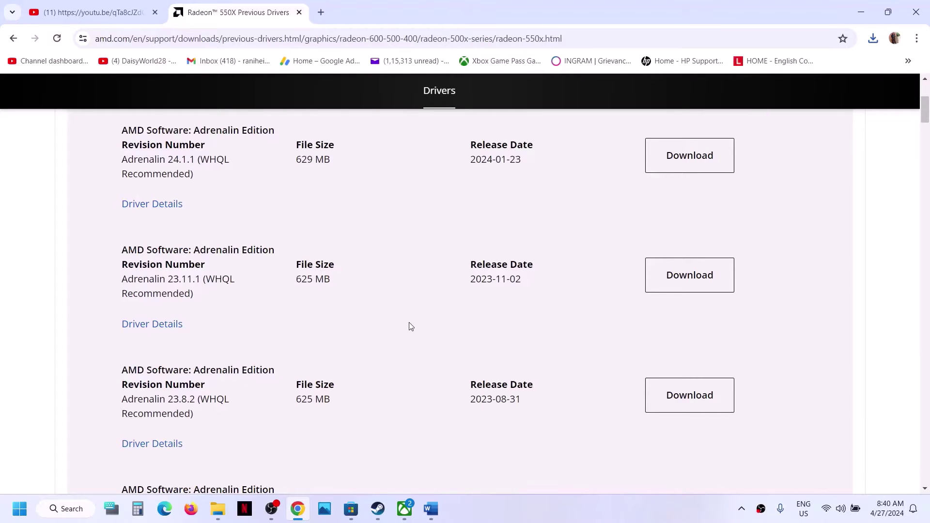
scroll(410, 325, "up", 4)
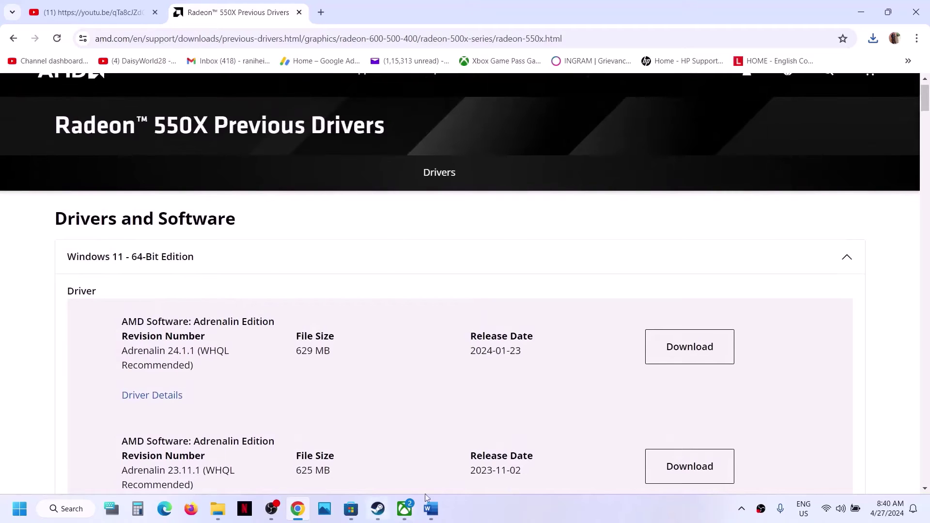
Step: Copy the NVIDIA GeForce drivers link from the Word document and open it in a new Chrome tab
left_click(431, 509)
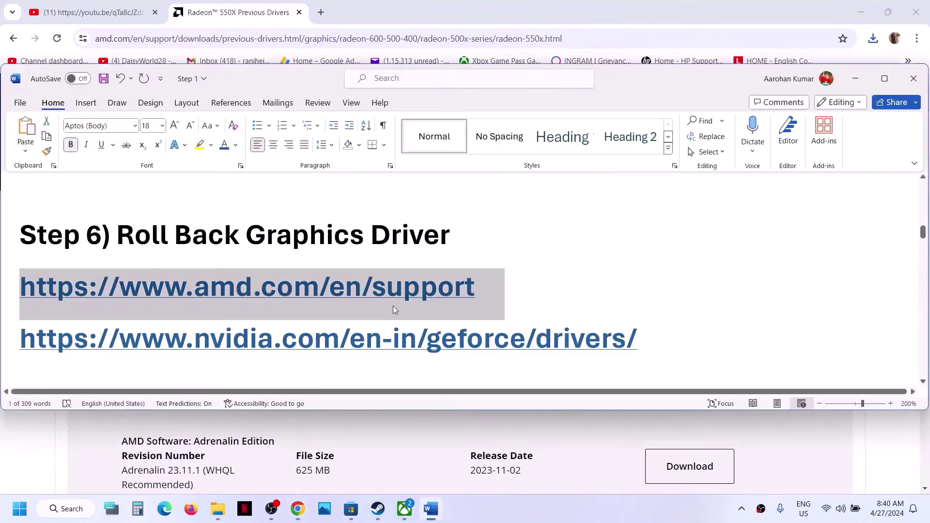
triple_click(374, 331)
key("ctrl+c")
left_click(318, 16)
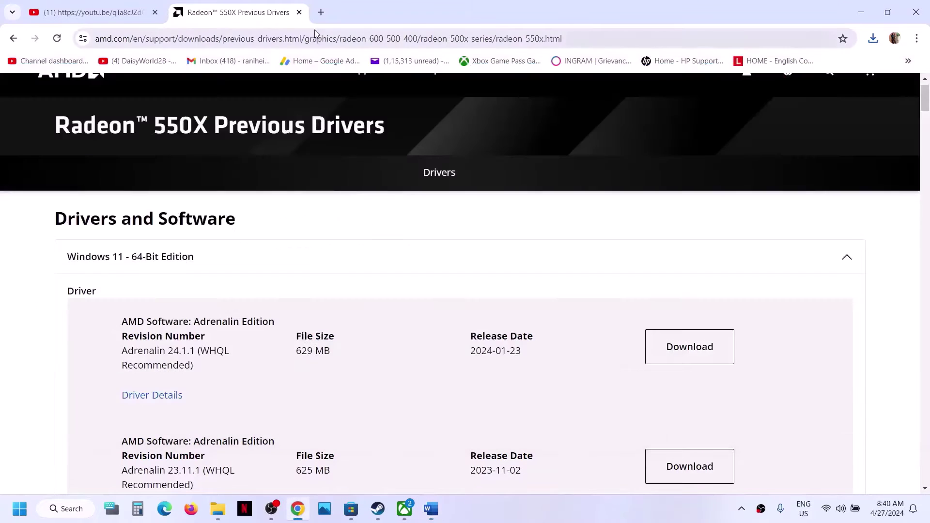
left_click(320, 14)
key("ctrl+v")
key("Return")
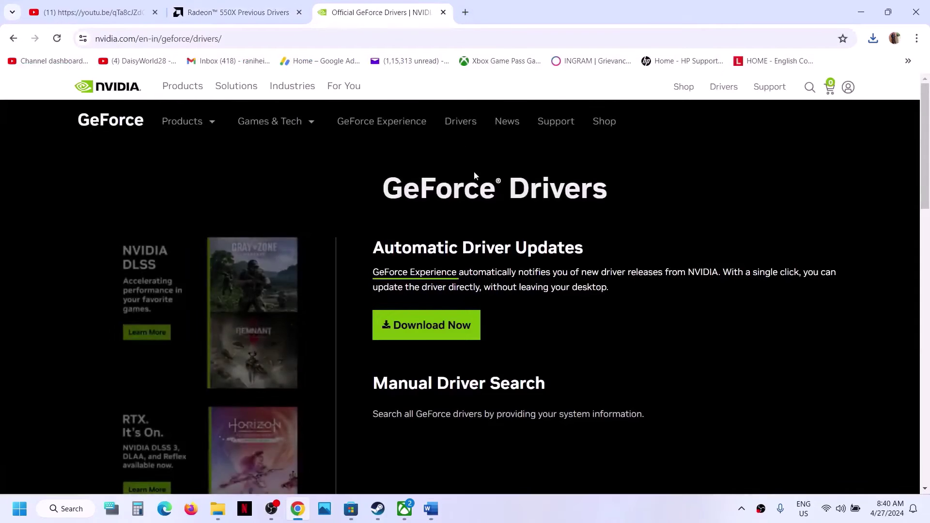
Step: Run a manual GeForce driver search for the GeForce RTX 3050 Laptop GPU on Windows 11
scroll(474, 172, "down", 4)
scroll(473, 170, "down", 2)
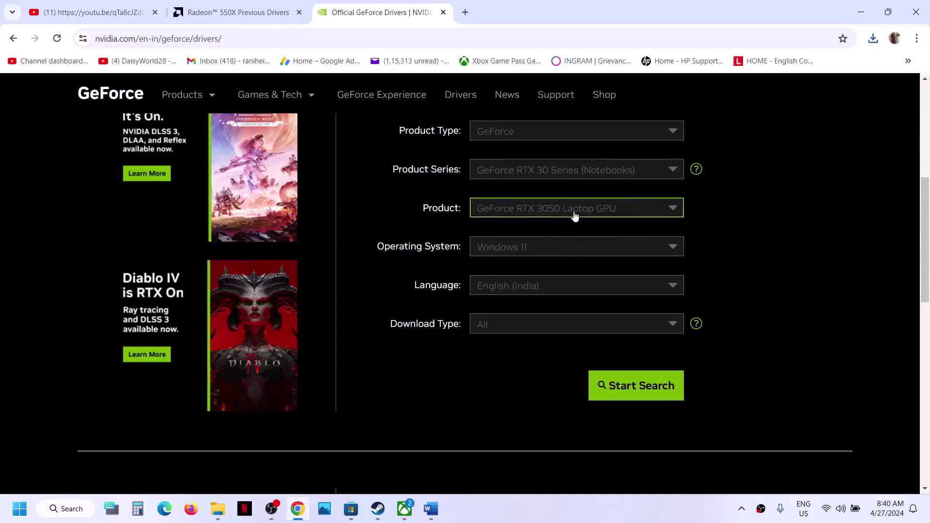
left_click(627, 388)
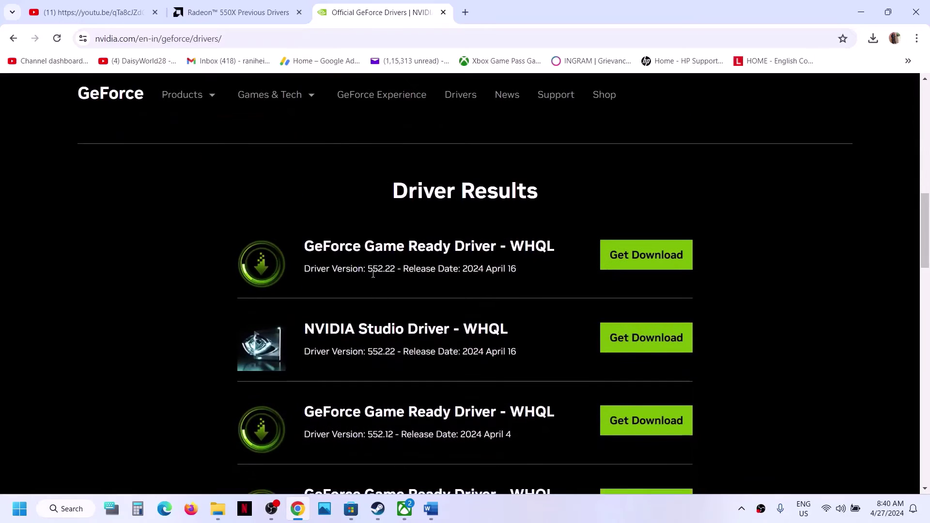
Step: Compare the listed driver versions and open the download page of the older GeForce Game Ready Driver 552.12
left_click_drag(368, 271, 401, 271)
scroll(322, 290, "down", 3)
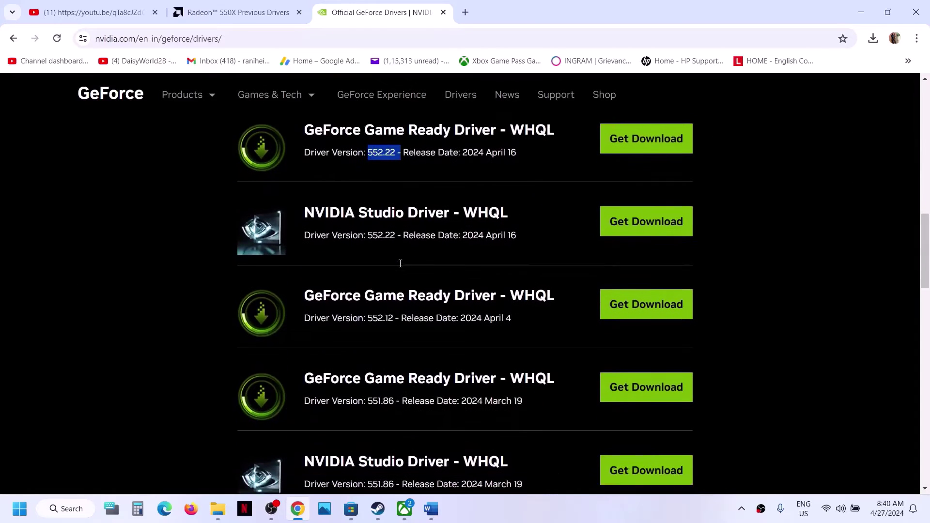
left_click_drag(306, 289, 433, 289)
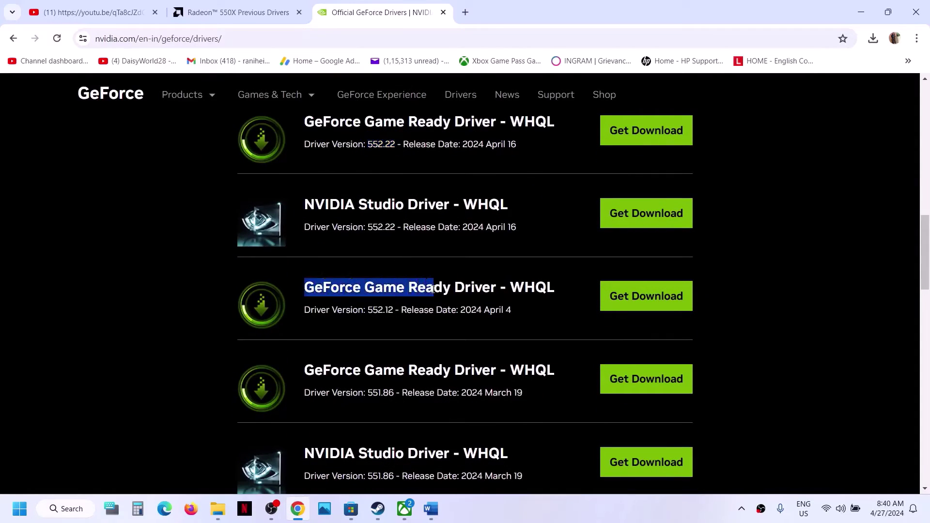
left_click_drag(366, 309, 394, 310)
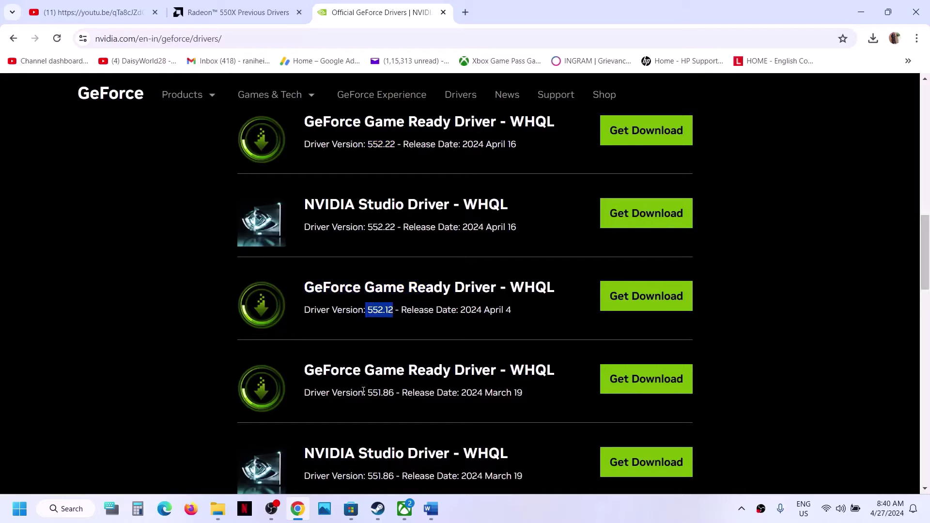
left_click_drag(363, 392, 396, 394)
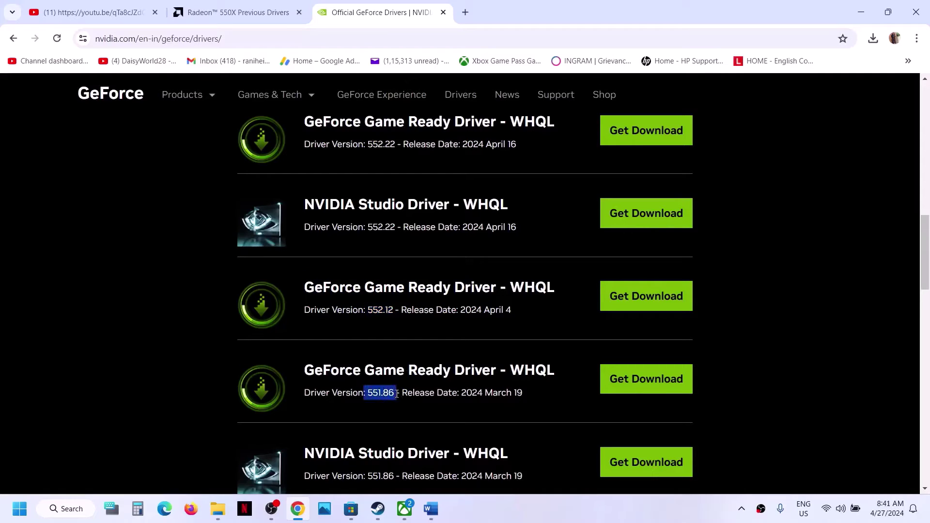
left_click(629, 297)
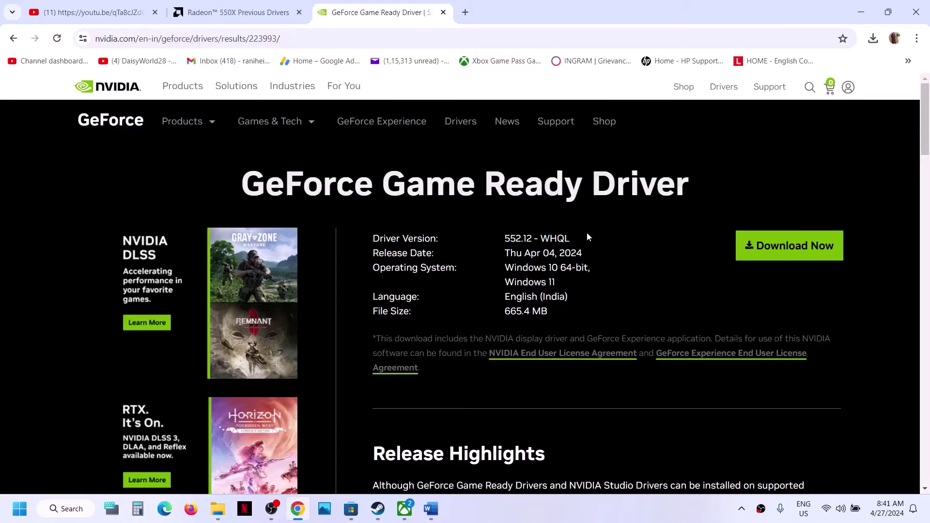
Step: View the Windows power options for restarting the computer, then switch to Steam
left_click(18, 507)
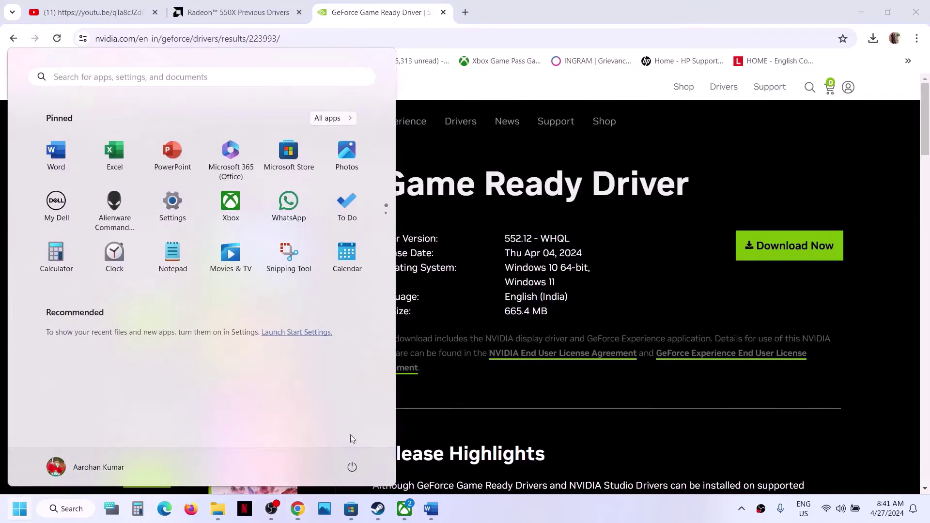
left_click(352, 470)
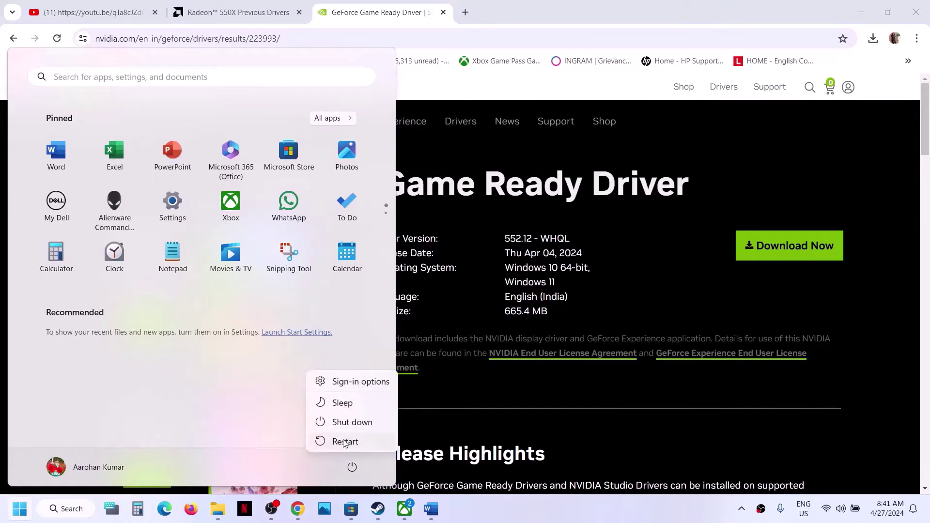
left_click(384, 521)
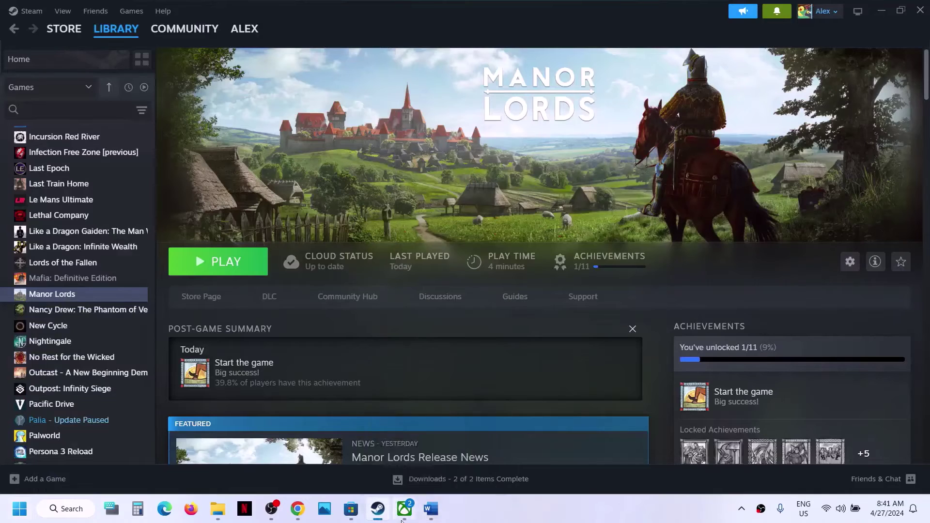
Step: Read Step 7 in the Word document and view the file verification option in Manor Lords' installed files properties in Steam
left_click(430, 509)
scroll(329, 275, "down", 3)
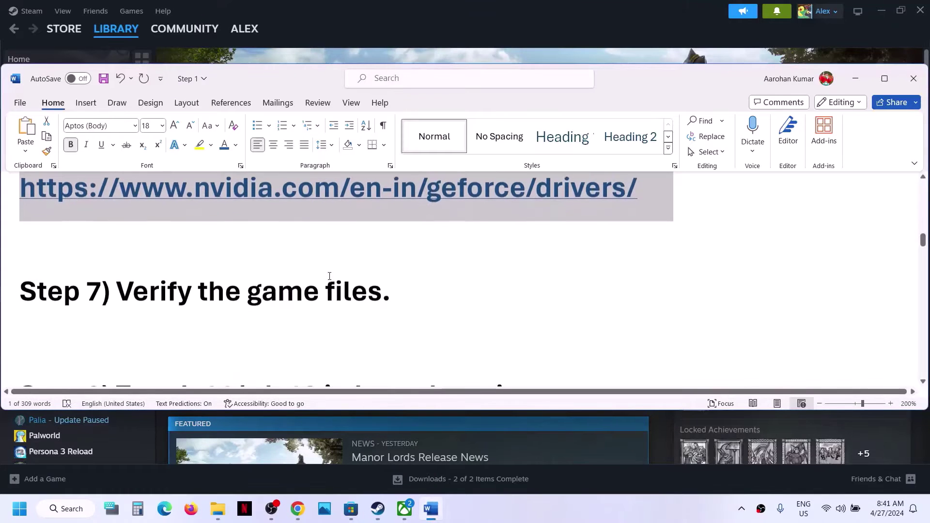
left_click(407, 50)
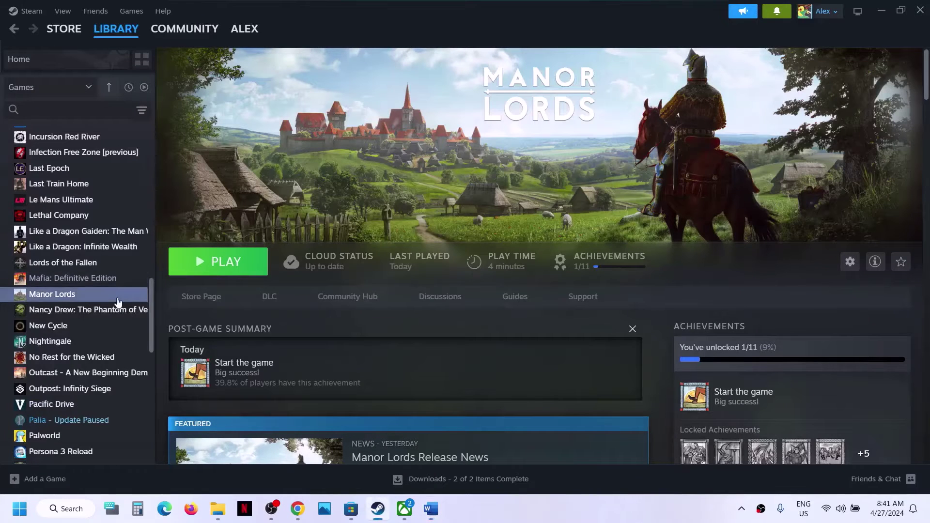
right_click(107, 296)
left_click(140, 389)
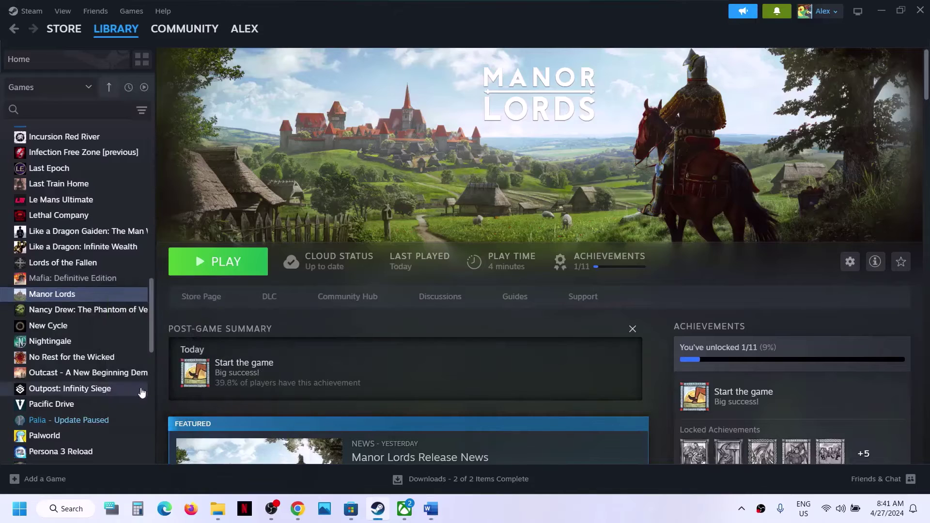
left_click(255, 170)
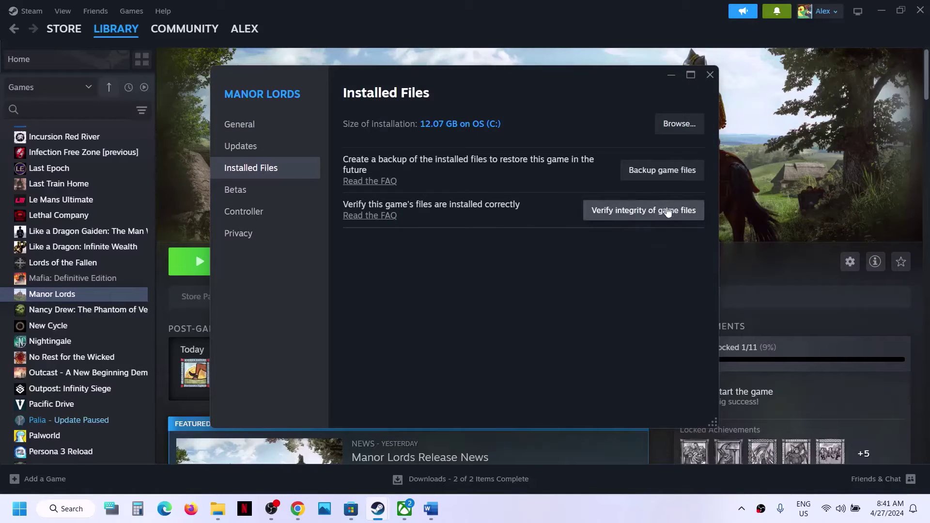
left_click(710, 75)
Step: Read Step 8 in the Word document and set Manor Lords' launch options in Steam to -dx11
left_click(432, 510)
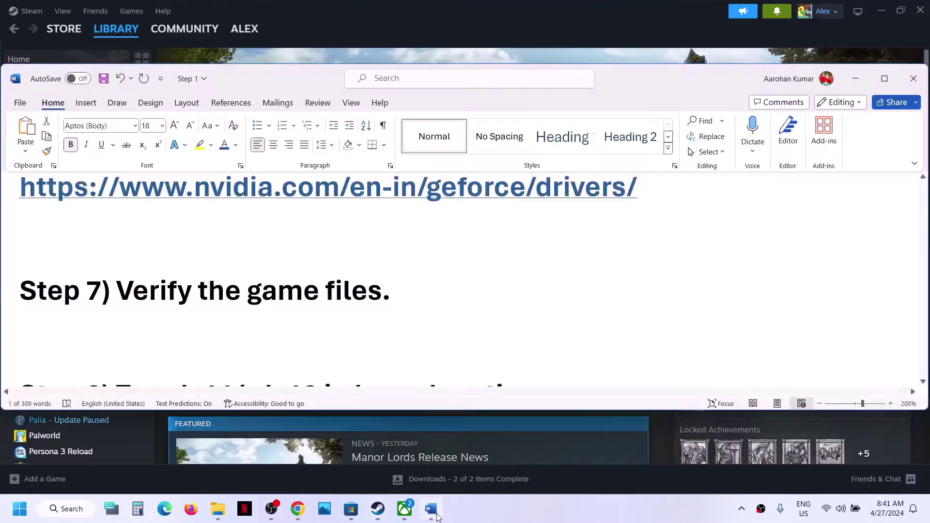
scroll(390, 341, "down", 2)
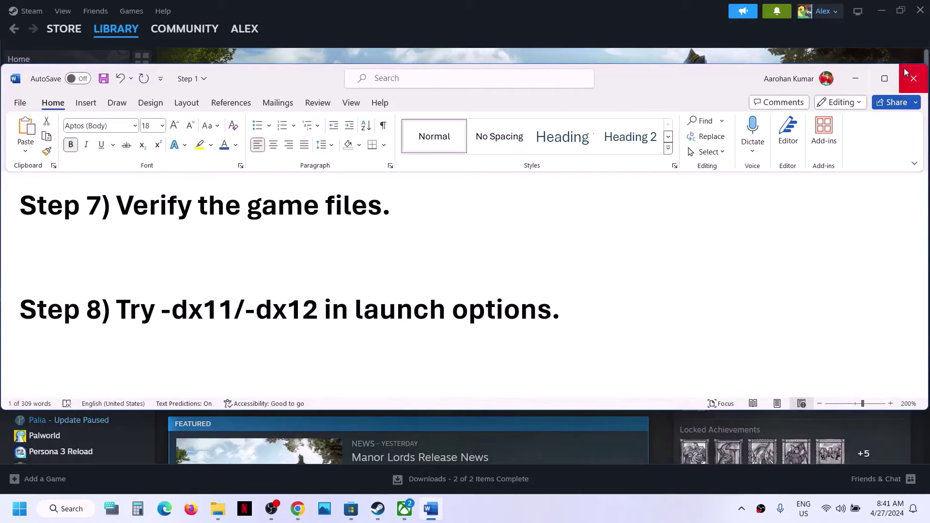
left_click(854, 79)
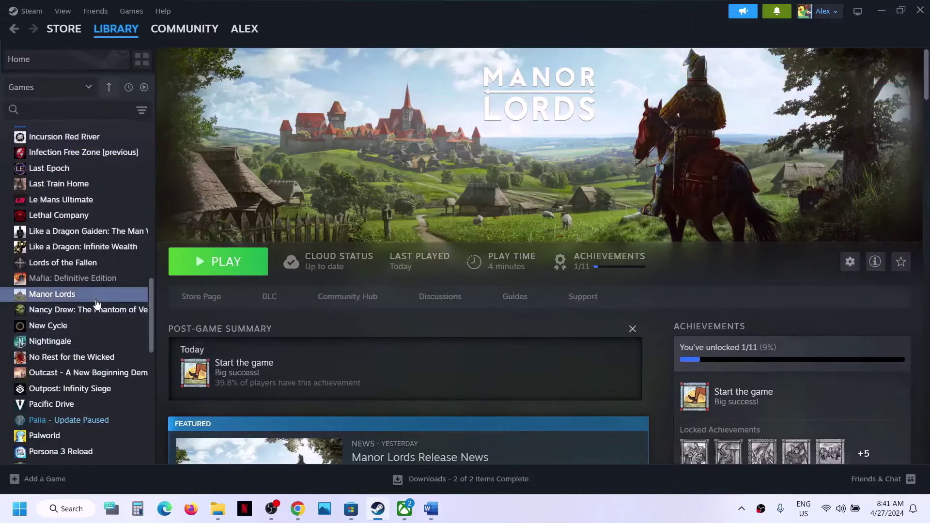
right_click(93, 298)
left_click(127, 388)
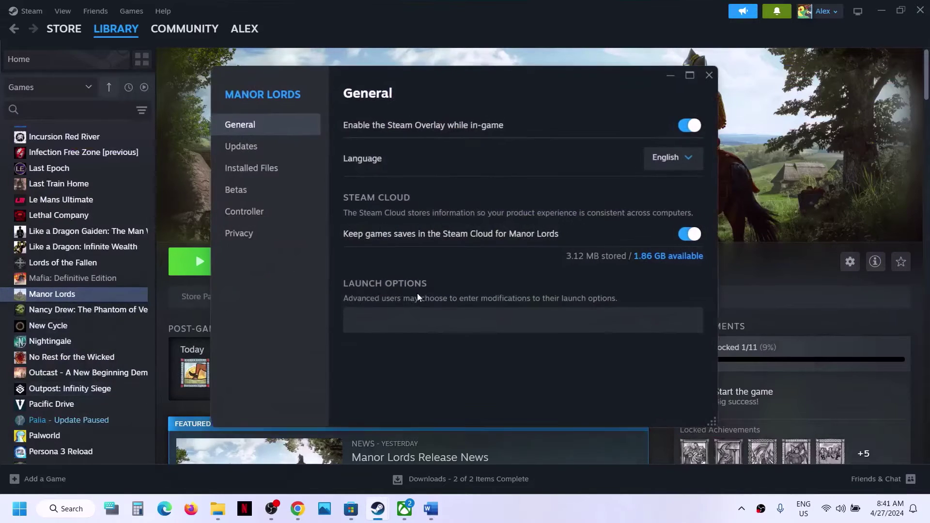
left_click(363, 321)
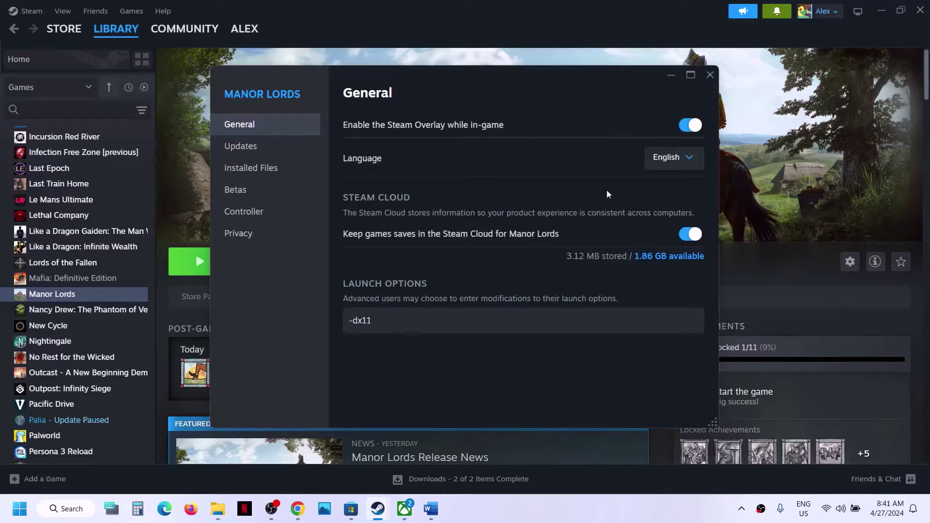
left_click(710, 74)
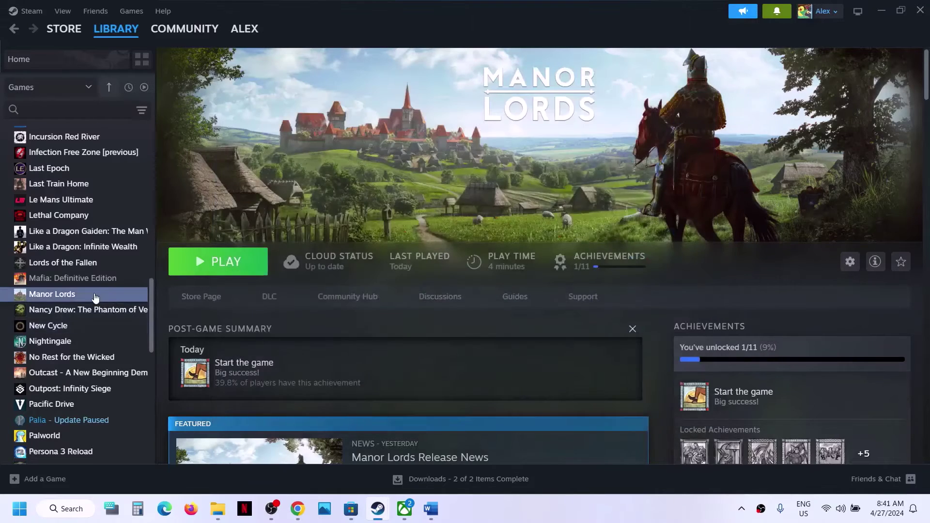
Step: Replace Manor Lords' launch options with -dx12 and close the game's properties
right_click(95, 297)
left_click(128, 387)
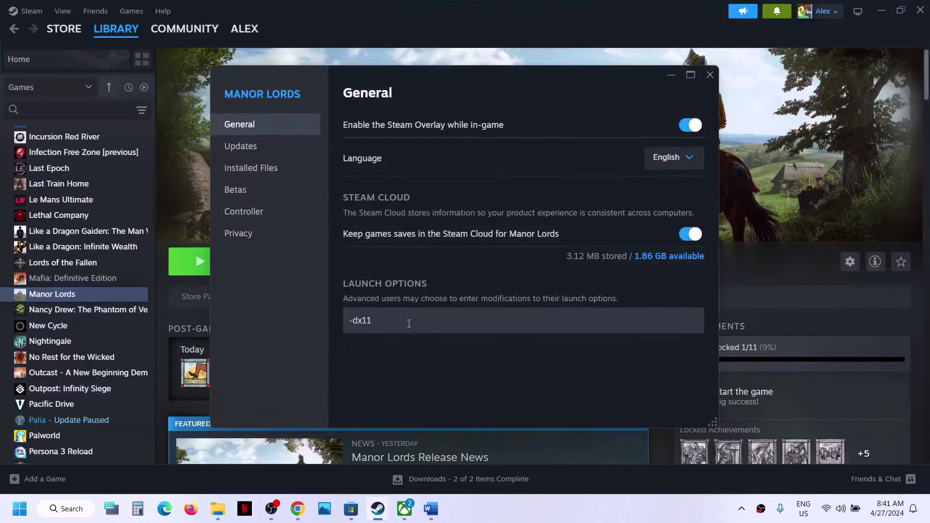
type("-dx12")
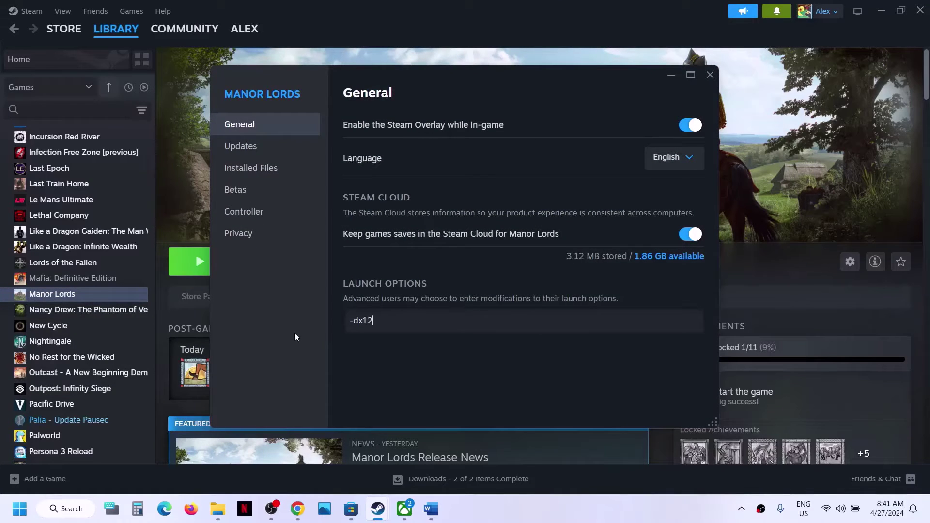
left_click(334, 358)
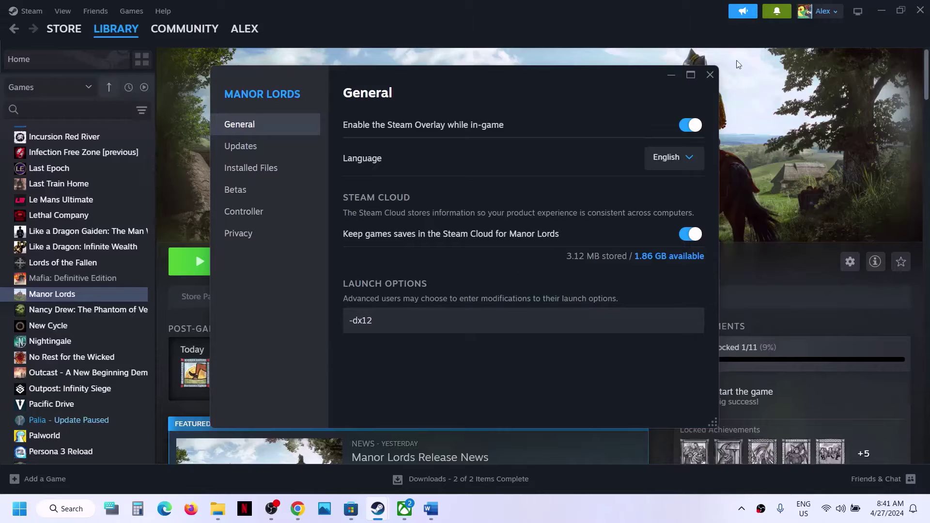
left_click(710, 74)
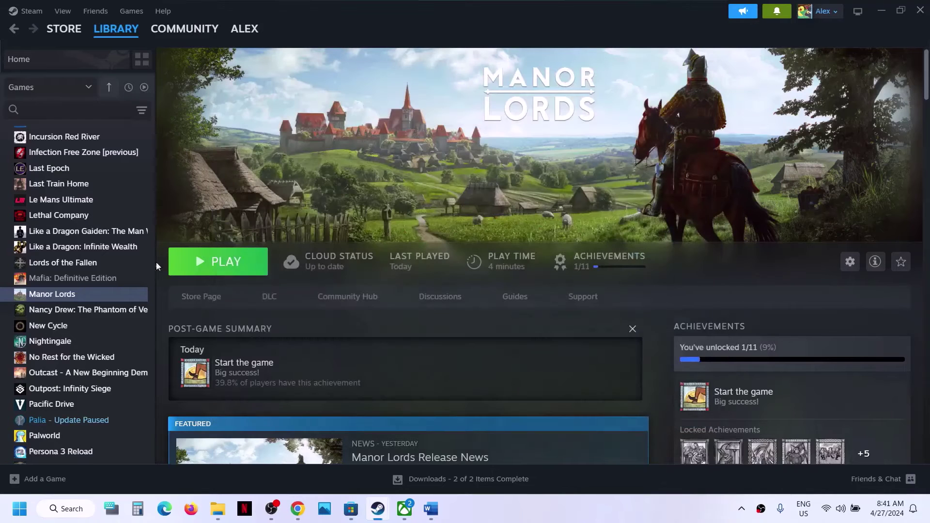
Step: Clear Manor Lords' launch options so the field is empty and close the game's properties
right_click(110, 298)
left_click(145, 386)
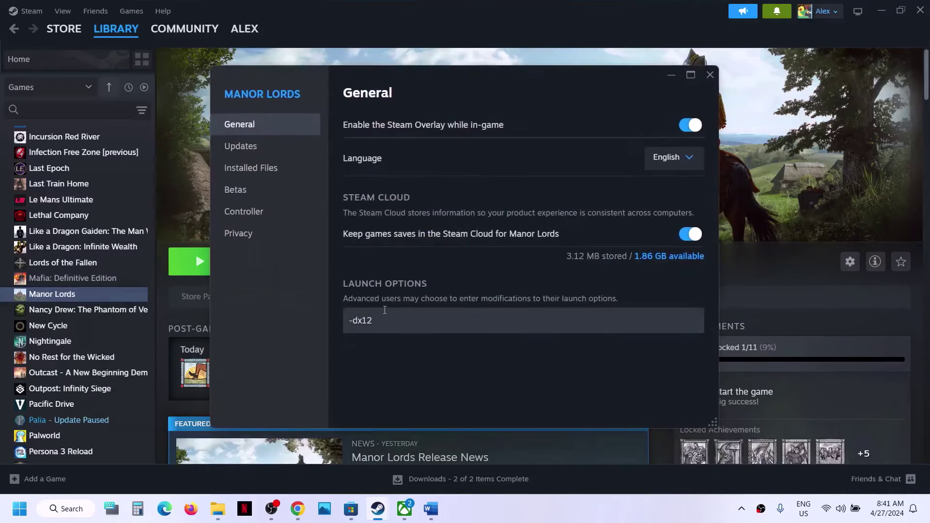
left_click(384, 319)
key("ctrl+a")
key("BackSpace")
left_click(483, 403)
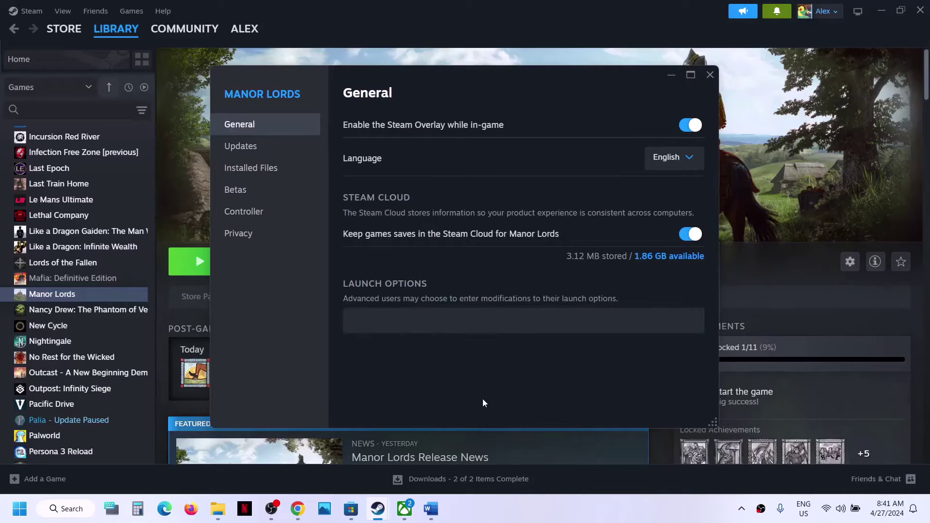
left_click(709, 74)
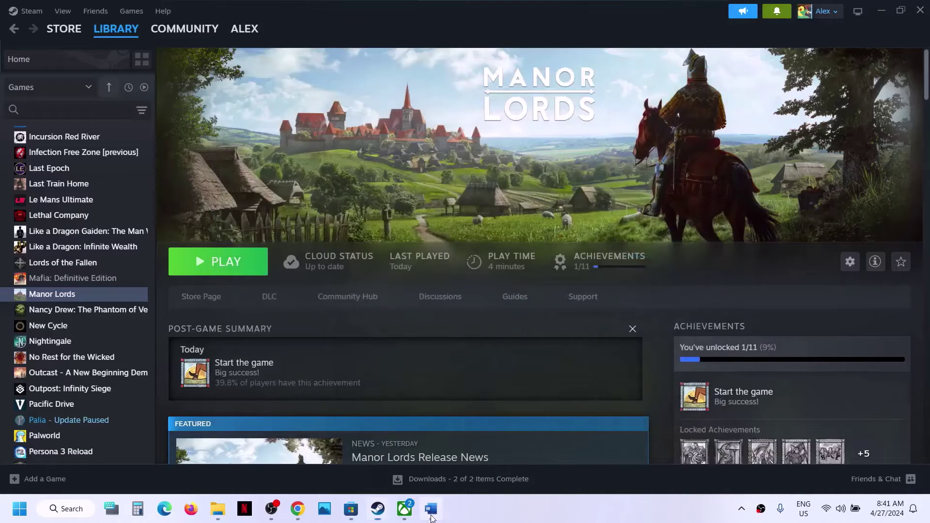
Step: Read Step 9 in the Word document and open Manor Lords' local installation folder from Steam
left_click(431, 509)
scroll(371, 325, "down", 3)
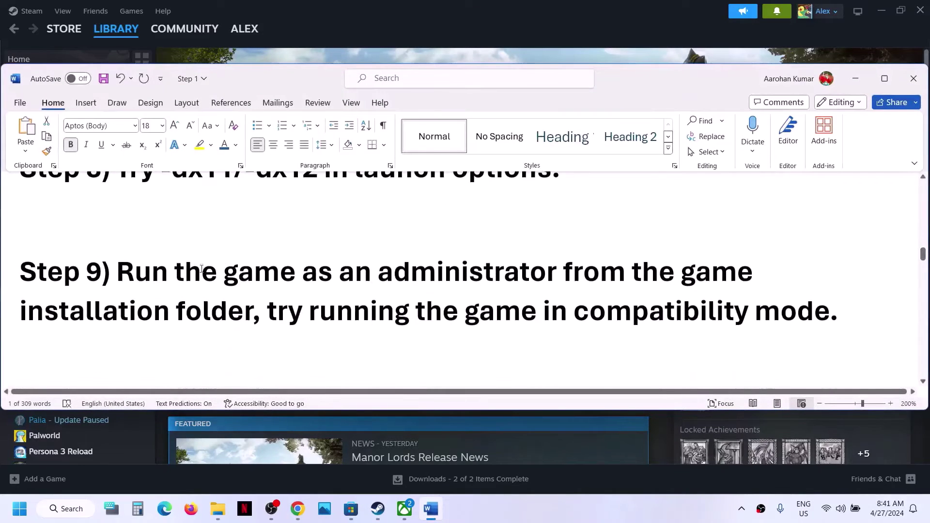
left_click_drag(121, 277, 255, 312)
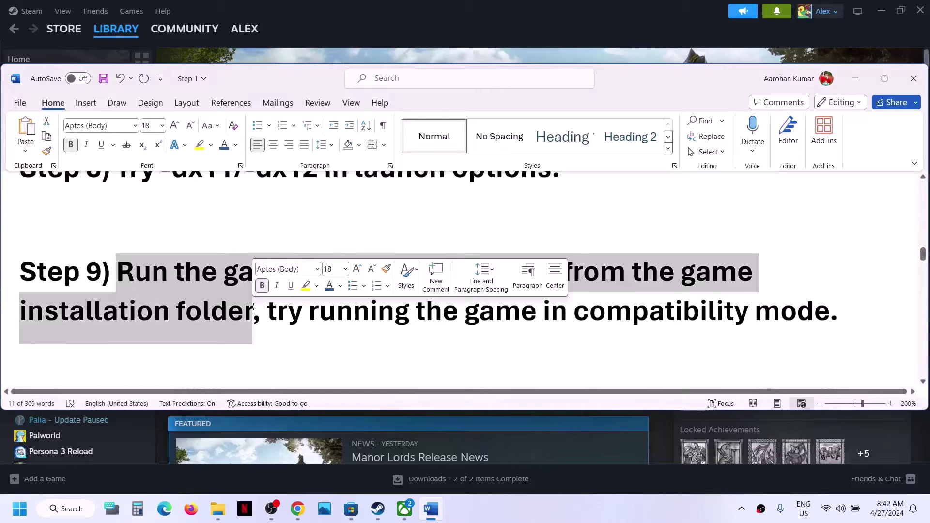
left_click(444, 30)
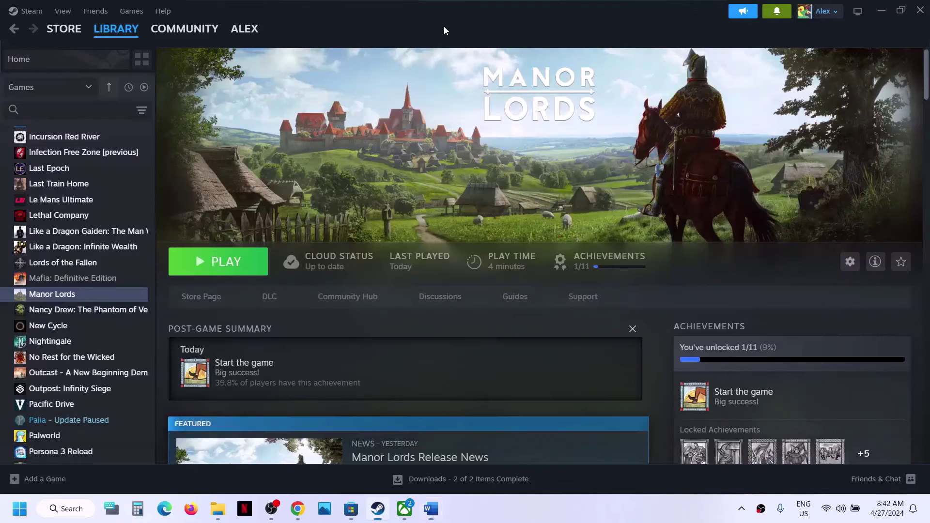
right_click(88, 296)
mouse_move(131, 371)
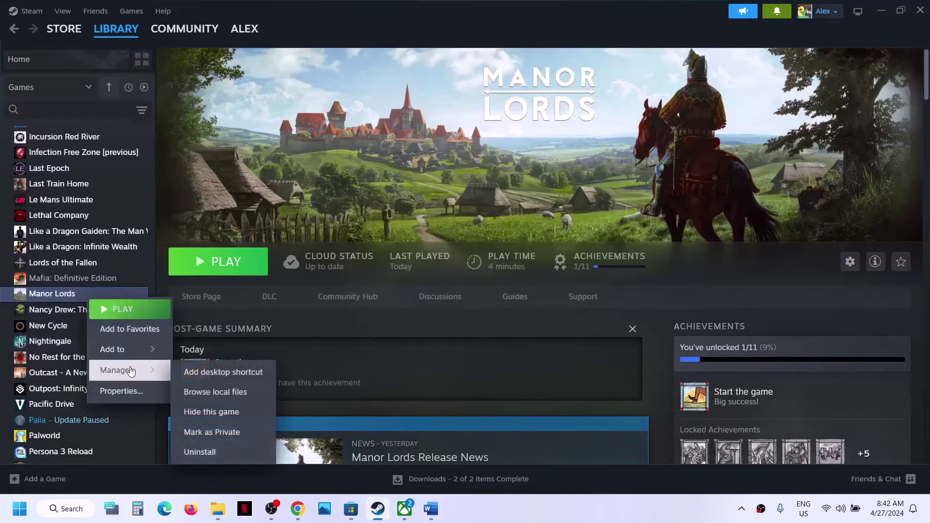
left_click(228, 390)
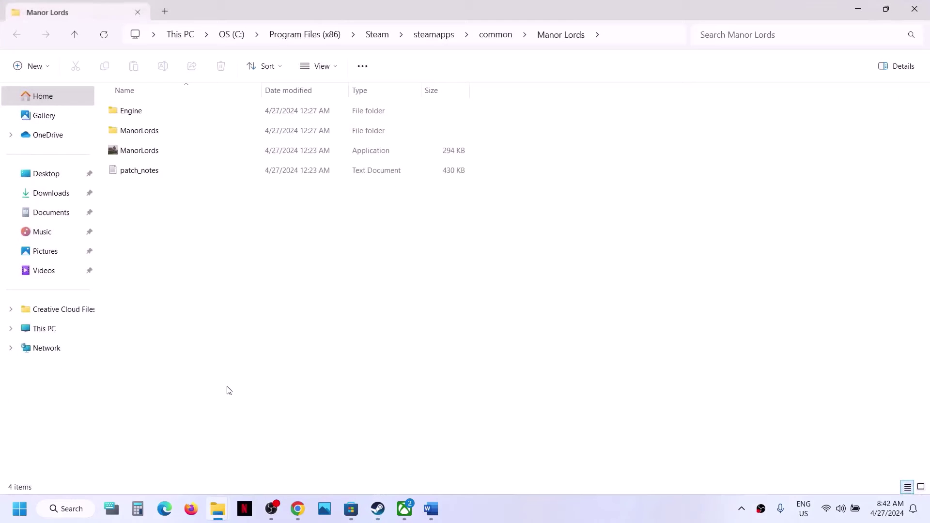
Step: Set the ManorLords application in the game's installation folder to run as an administrator and apply the change
left_click(122, 153)
right_click(122, 154)
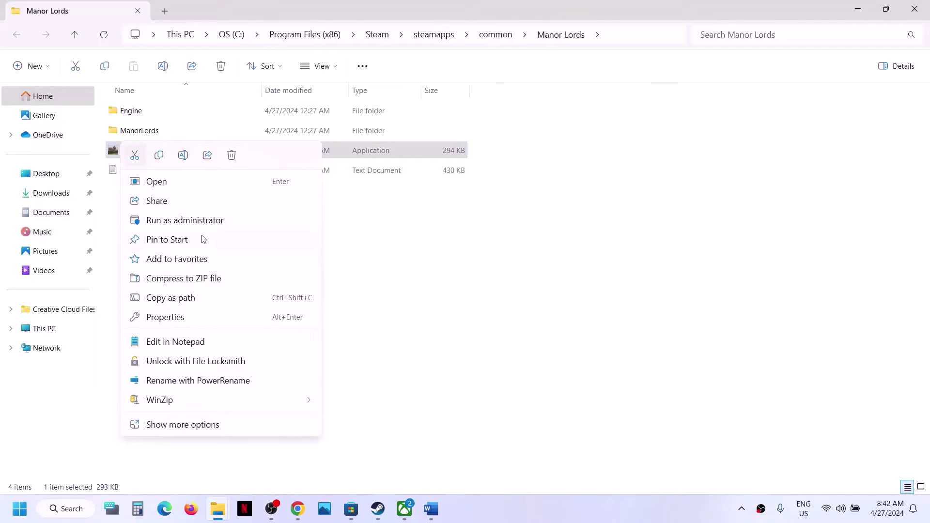
left_click(167, 317)
left_click_drag(272, 159, 391, 121)
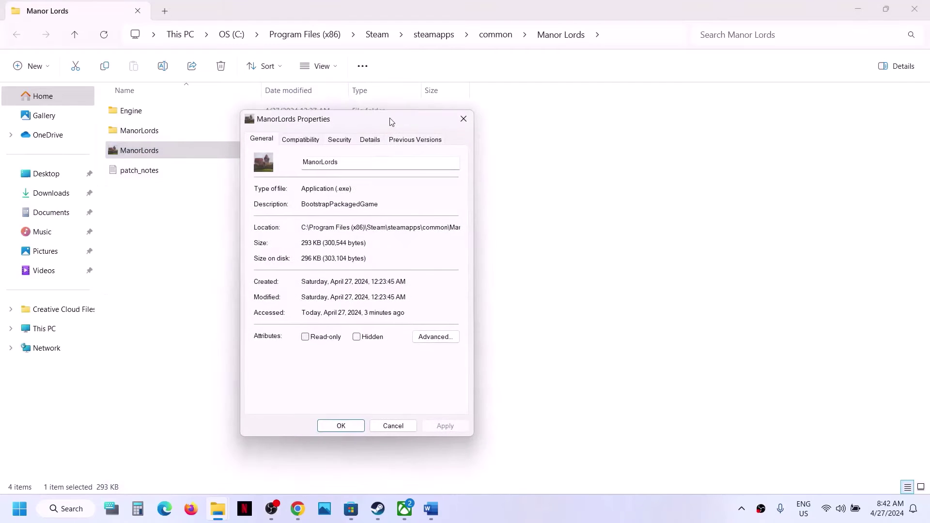
left_click(307, 140)
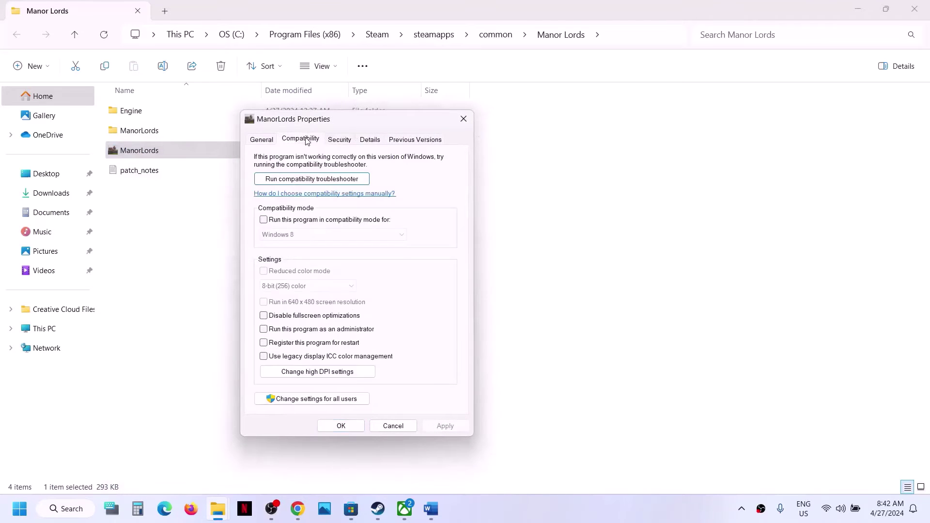
left_click(264, 330)
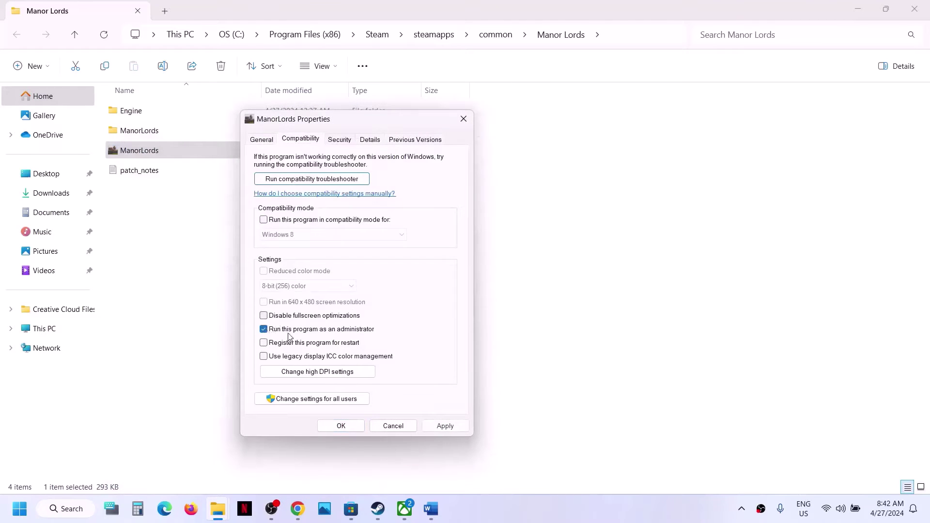
left_click(443, 425)
left_click(340, 425)
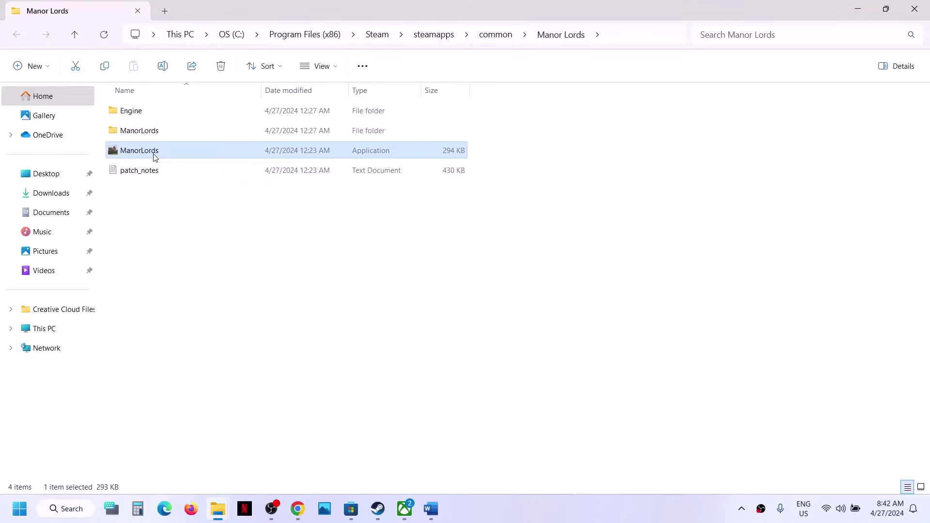
Step: Enable compatibility mode for Windows 8 on the ManorLords application and save its properties
right_click(152, 155)
left_click(207, 323)
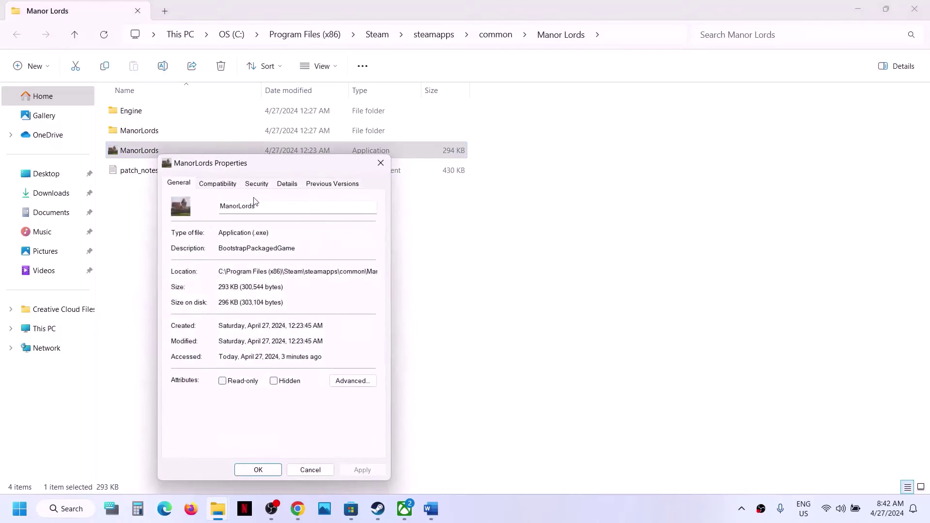
left_click(223, 190)
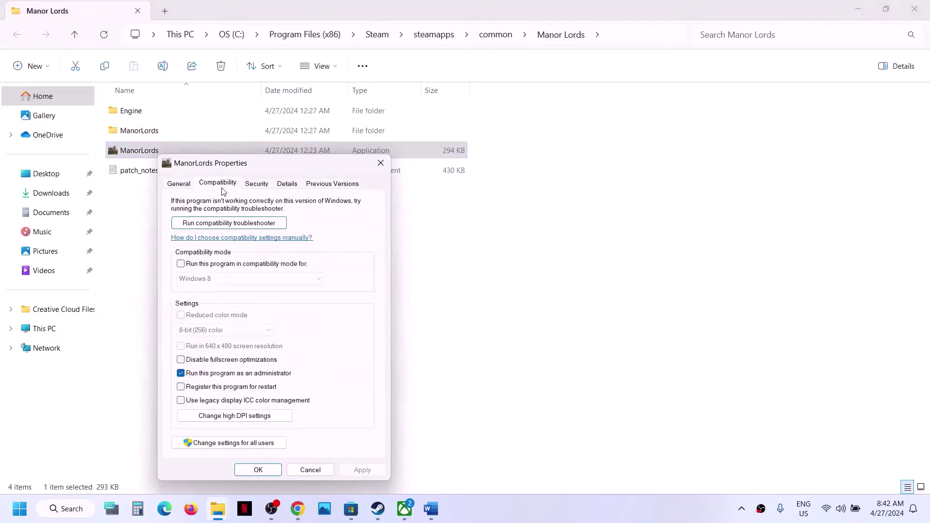
left_click(180, 264)
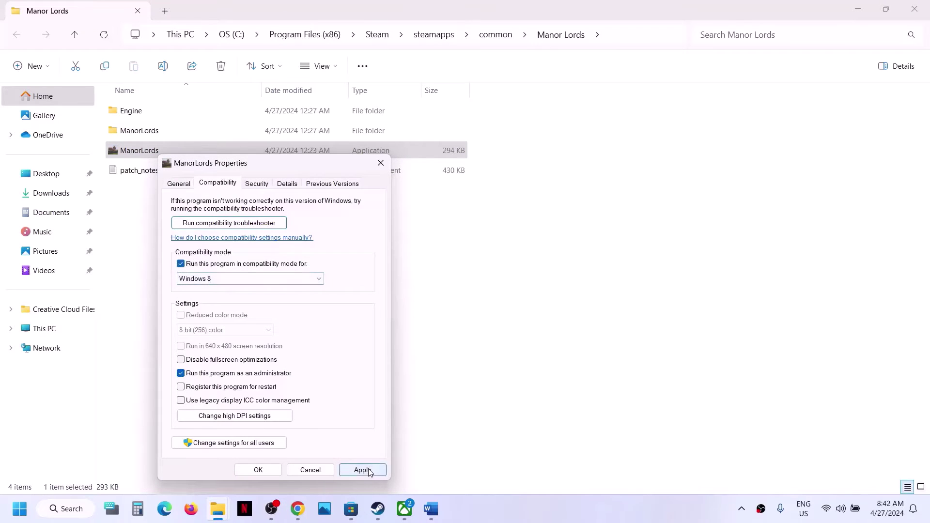
left_click(271, 469)
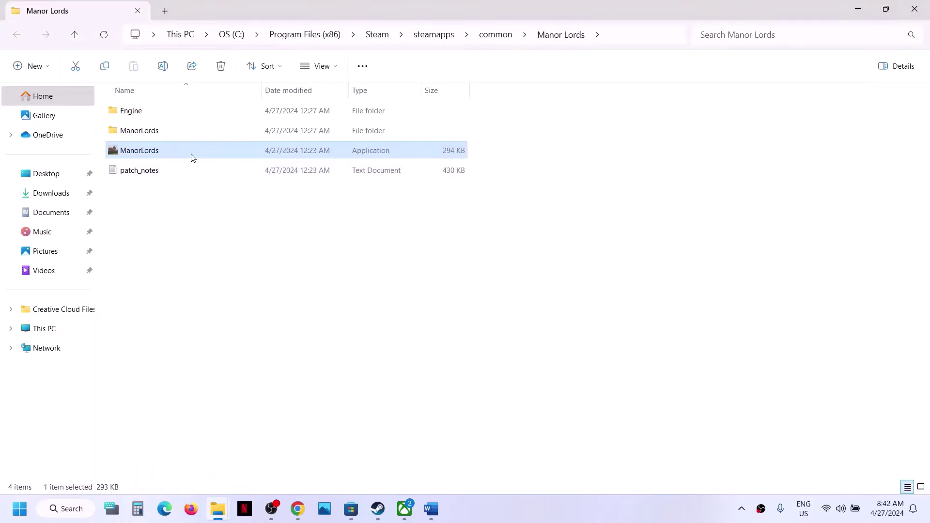
Step: Disable fullscreen optimizations for the ManorLords application and save its properties
right_click(192, 157)
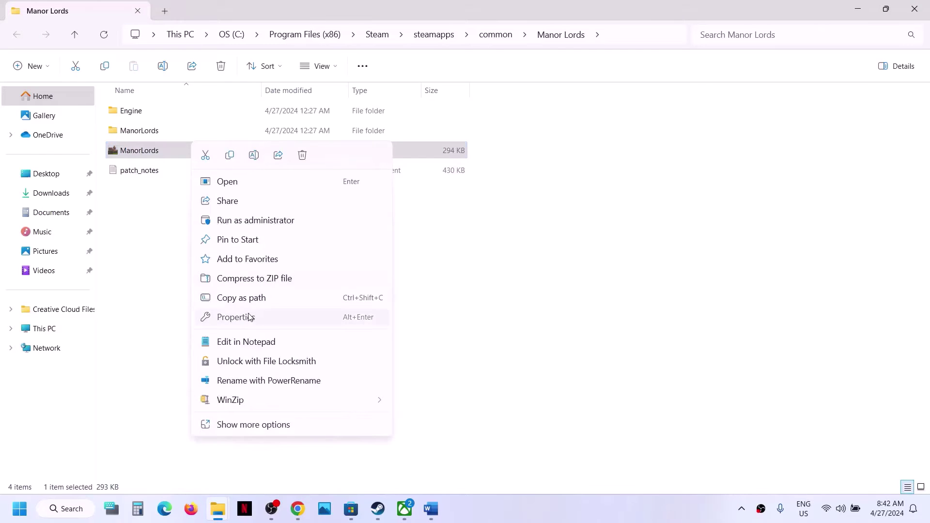
left_click(250, 316)
left_click(259, 188)
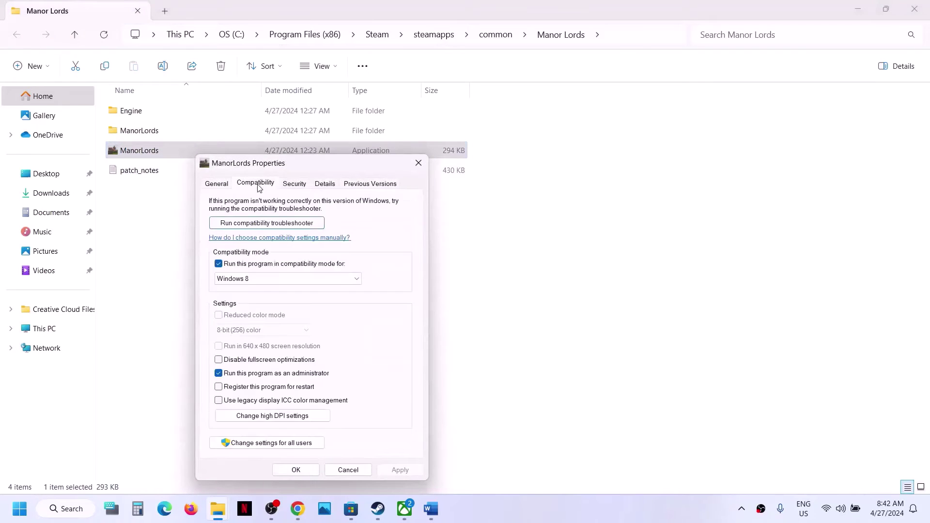
left_click(219, 360)
left_click(400, 470)
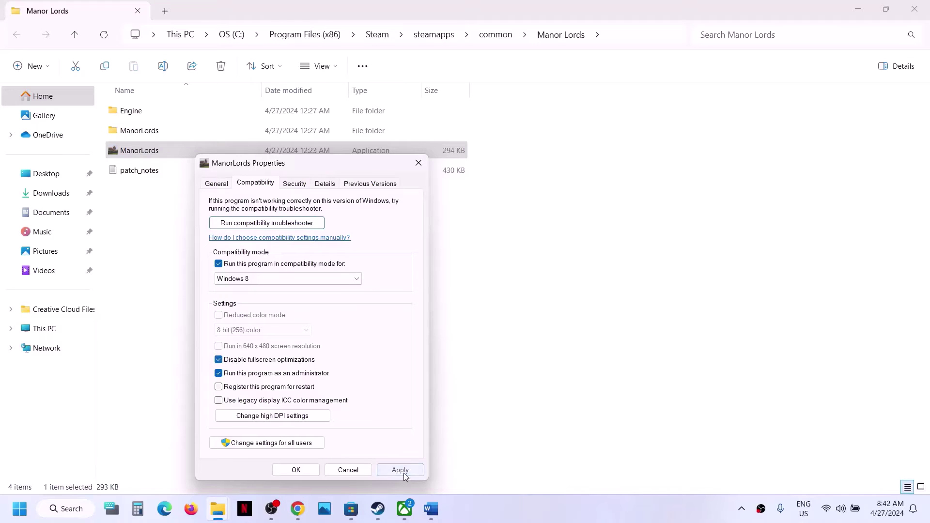
left_click(290, 471)
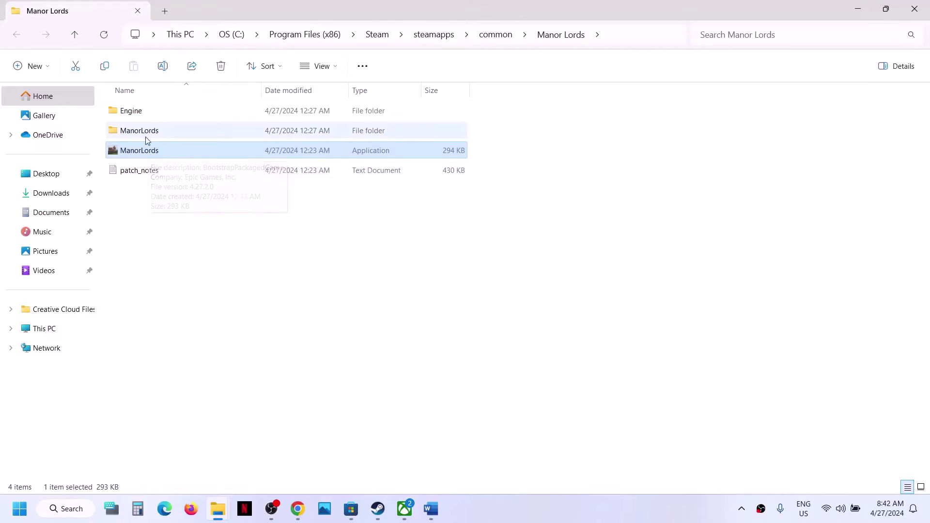
Step: Open the Win64 folder inside the ManorLords subfolder's Binaries folder
left_click(146, 137)
double_click(147, 138)
double_click(146, 115)
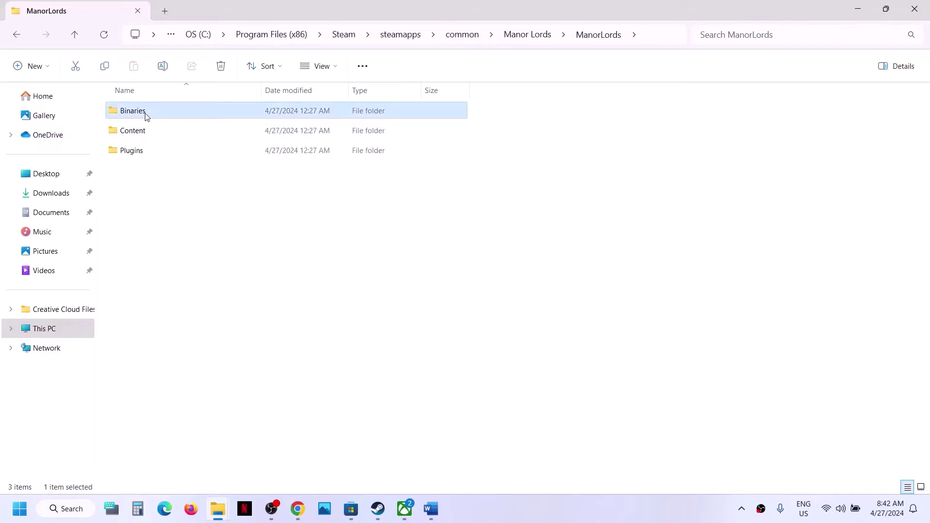
double_click(145, 114)
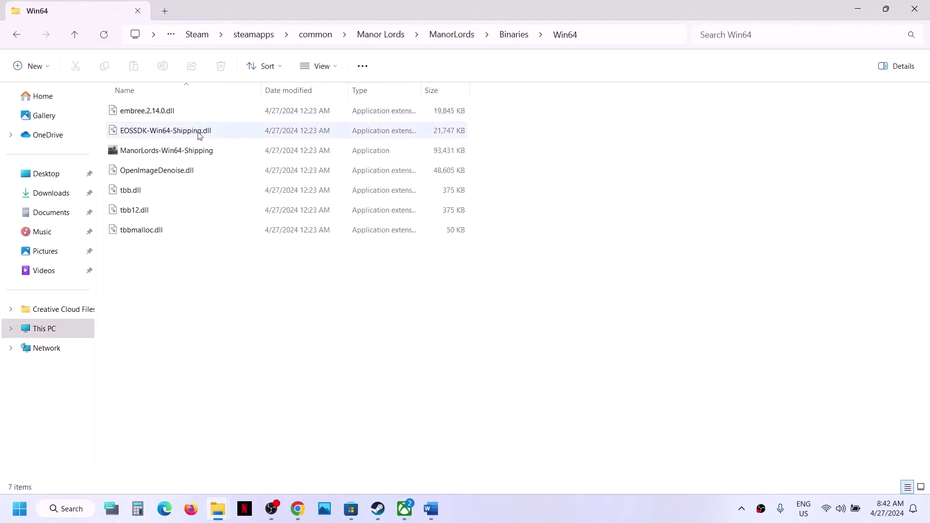
Step: Set the ManorLords-Win64-Shipping application to run as an administrator and apply the change
left_click(168, 152)
right_click(169, 153)
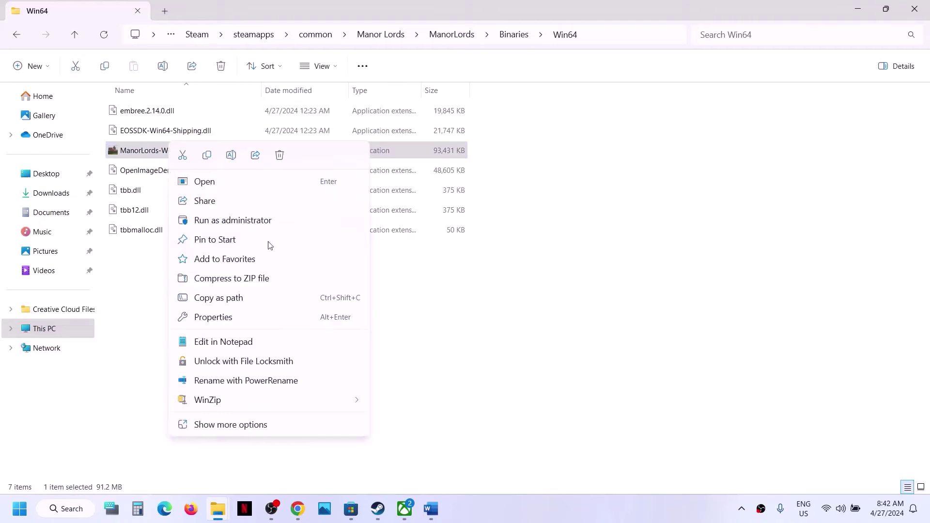
left_click(234, 317)
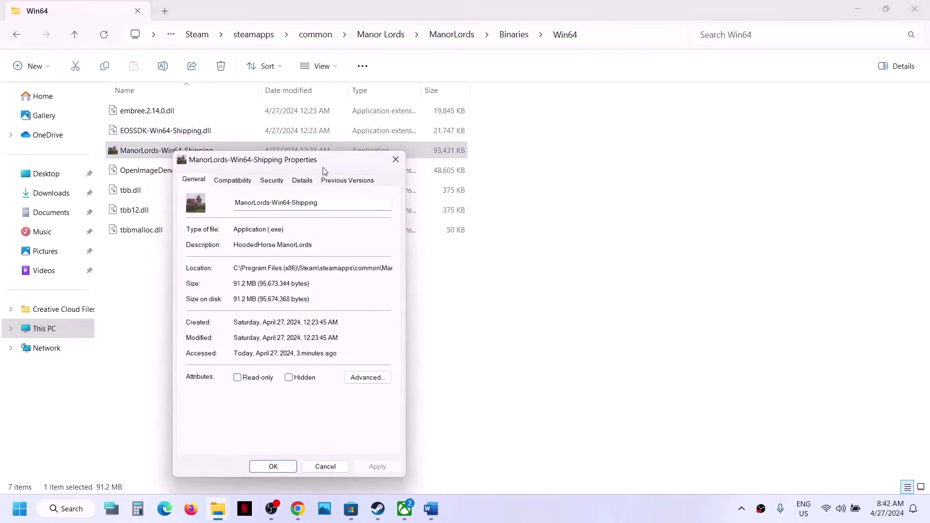
left_click_drag(326, 165, 406, 112)
left_click(315, 134)
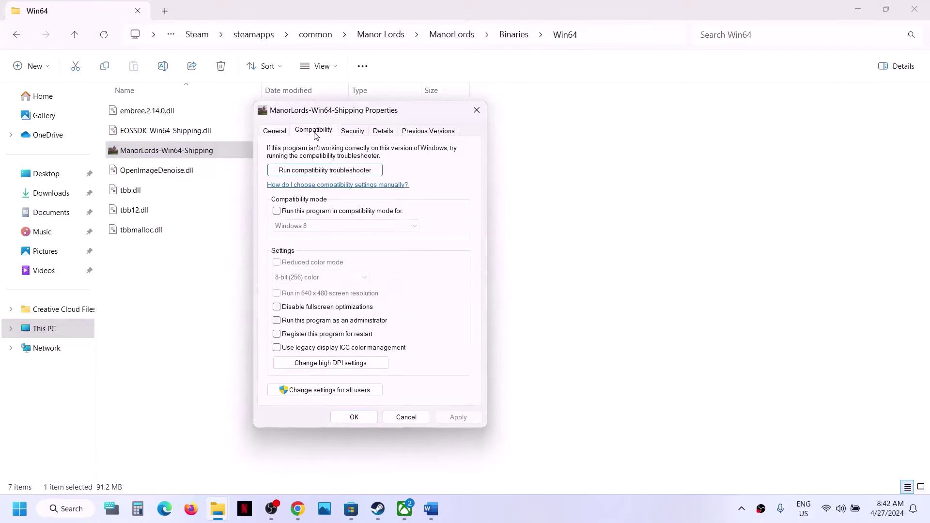
left_click(277, 321)
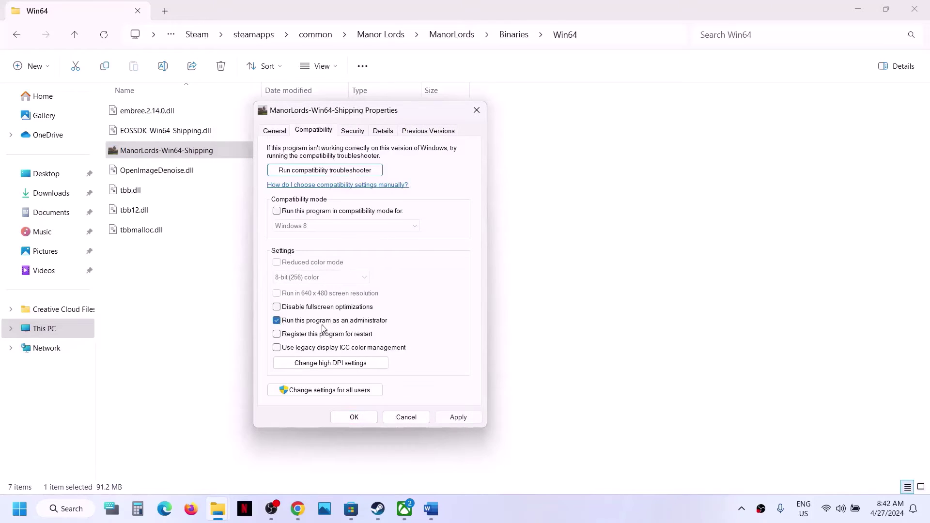
left_click(459, 416)
left_click(354, 416)
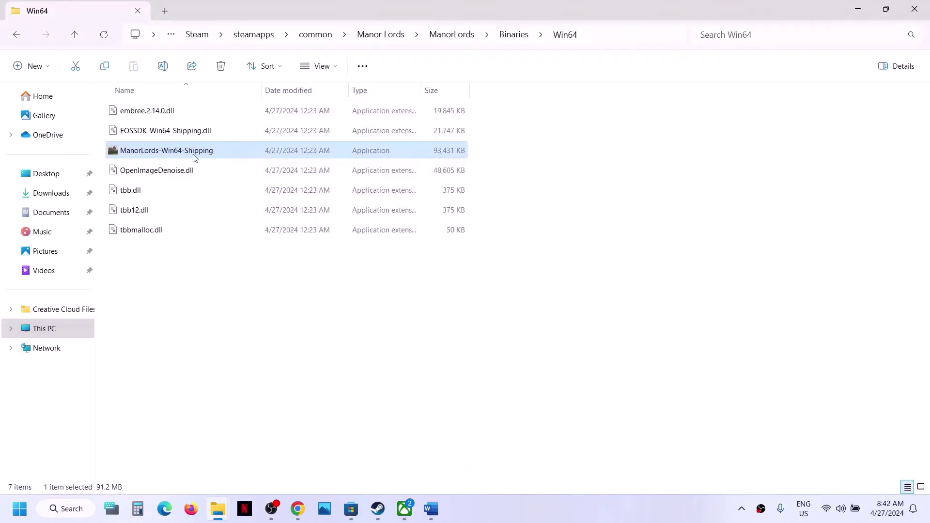
Step: Open the compatibility settings of the ManorLords-Win64-Shipping application again
right_click(197, 153)
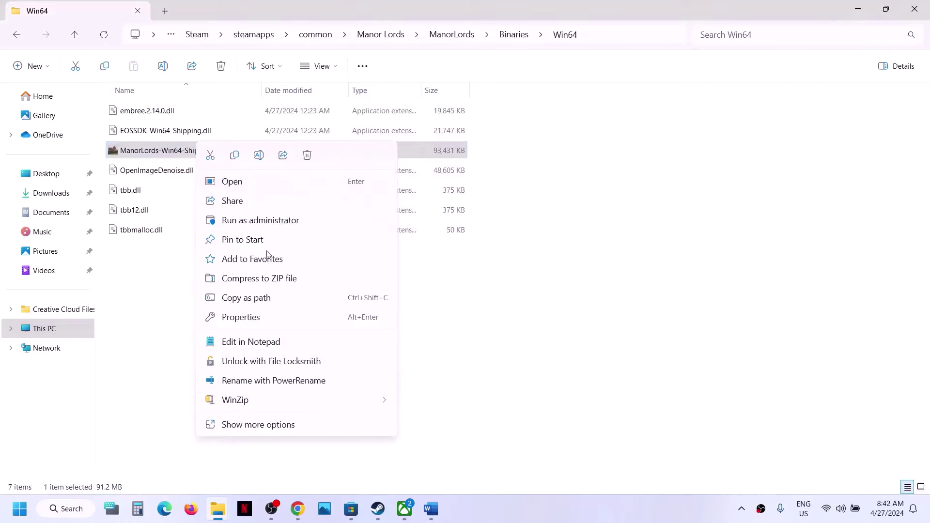
left_click(247, 316)
left_click(266, 184)
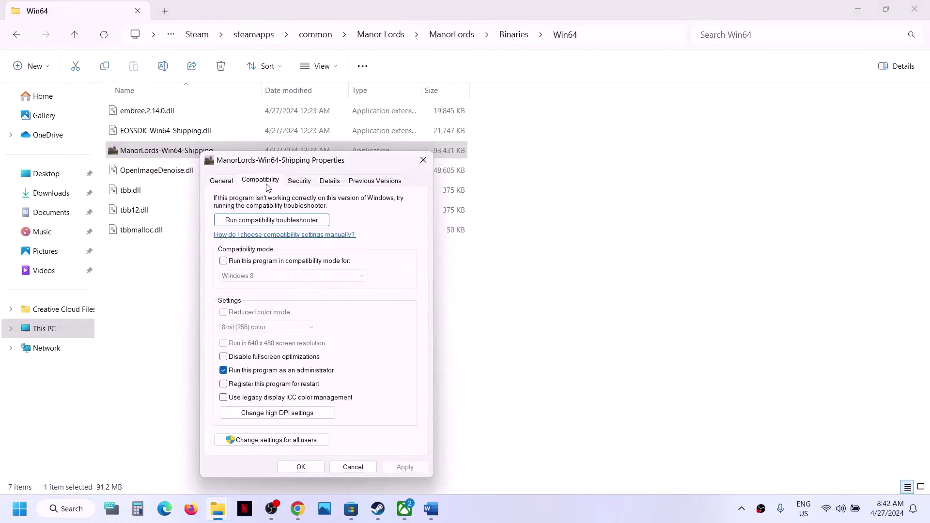
Step: Set ManorLords-Win64-Shipping to run in compatibility mode for Windows 7 with fullscreen optimizations disabled, and apply the settings
left_click(223, 261)
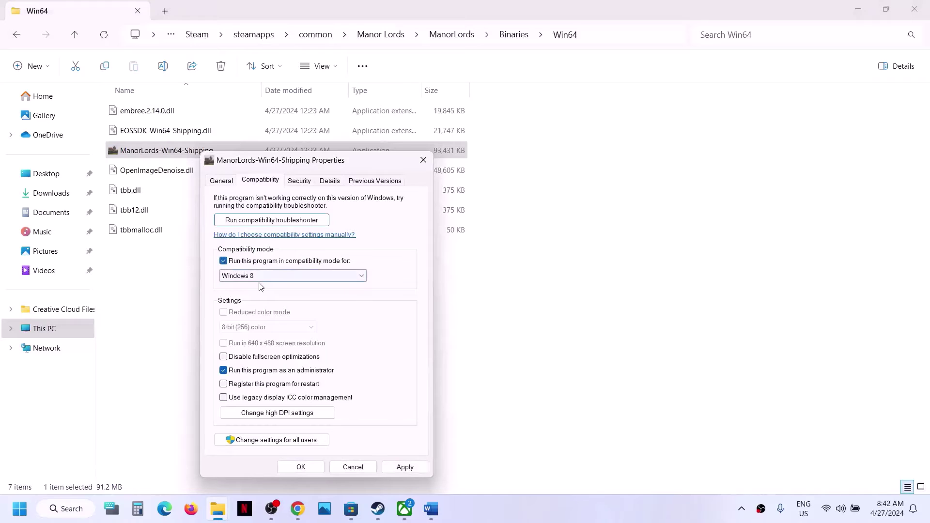
left_click(317, 278)
left_click(265, 311)
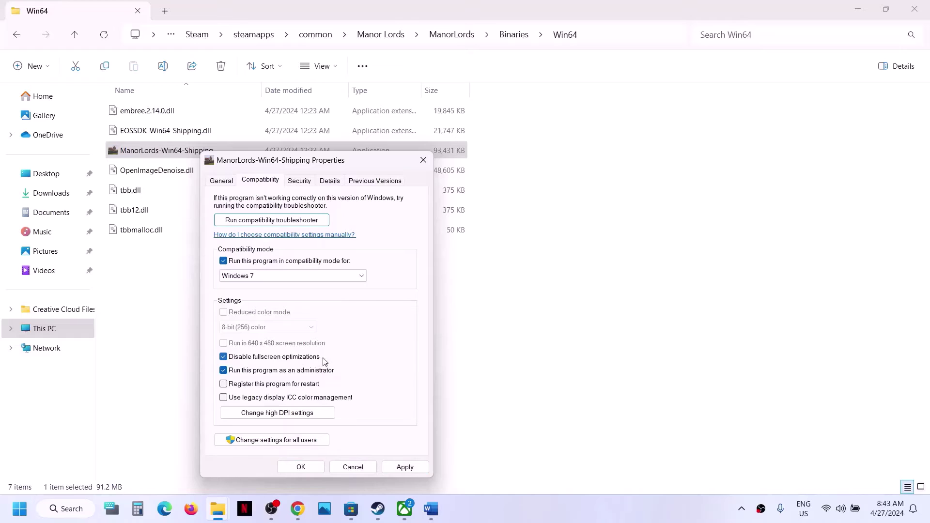
left_click(409, 467)
left_click(310, 467)
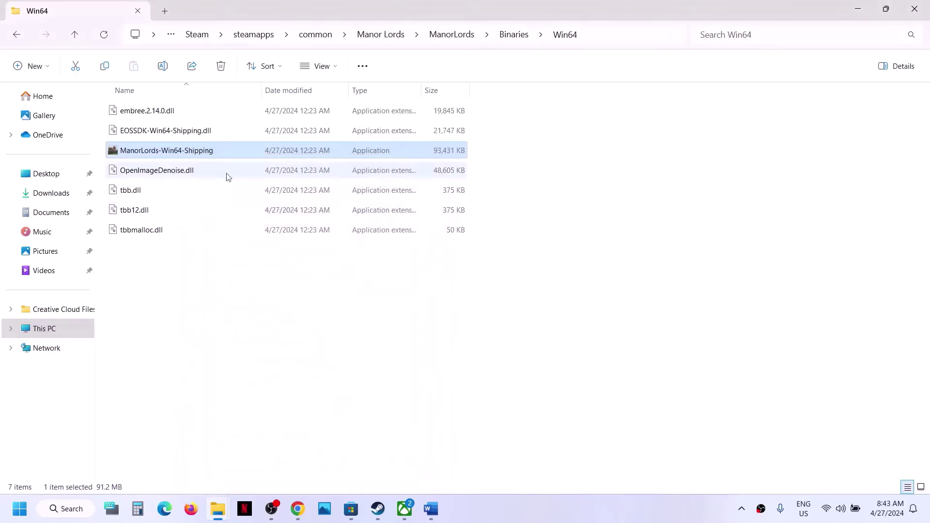
Step: Turn off compatibility mode, disabled fullscreen optimizations and running as administrator in the properties of ManorLords-Win64-Shipping, and apply
right_click(193, 159)
left_click(230, 316)
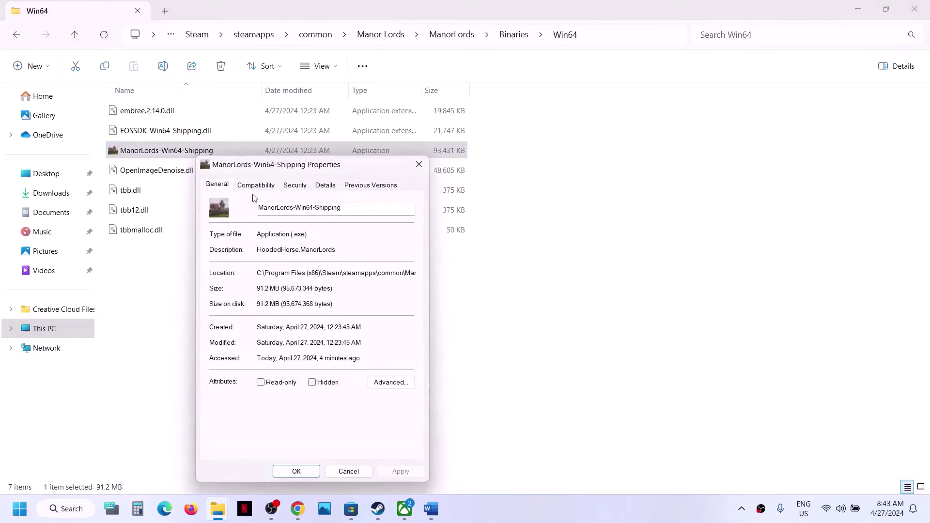
left_click(256, 186)
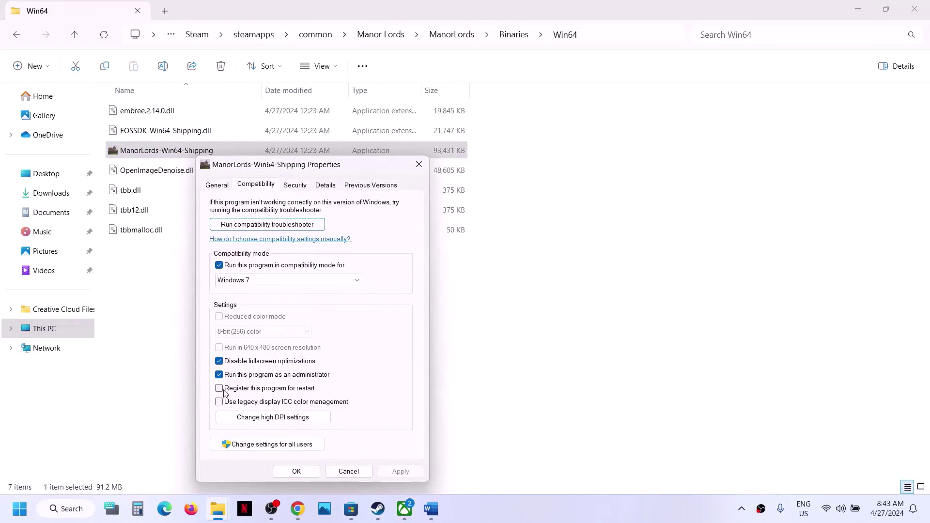
left_click(219, 266)
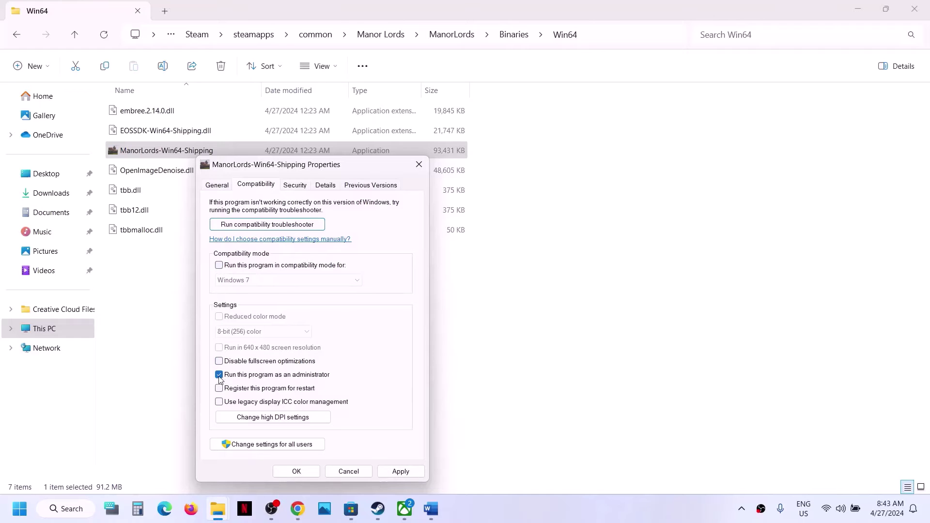
left_click(393, 472)
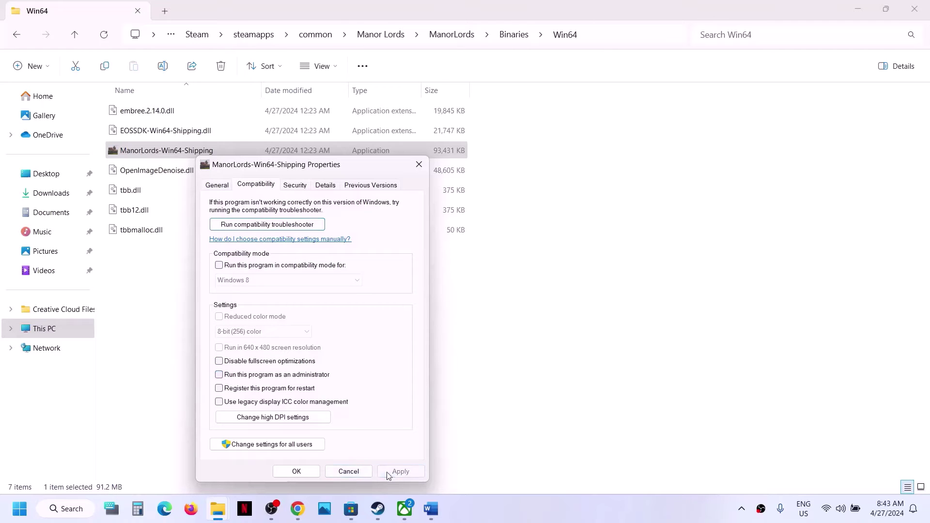
left_click(306, 472)
Step: Turn off compatibility mode and the other compatibility options for the ManorLords application in the Manor Lords folder, and close the folder window
left_click(73, 35)
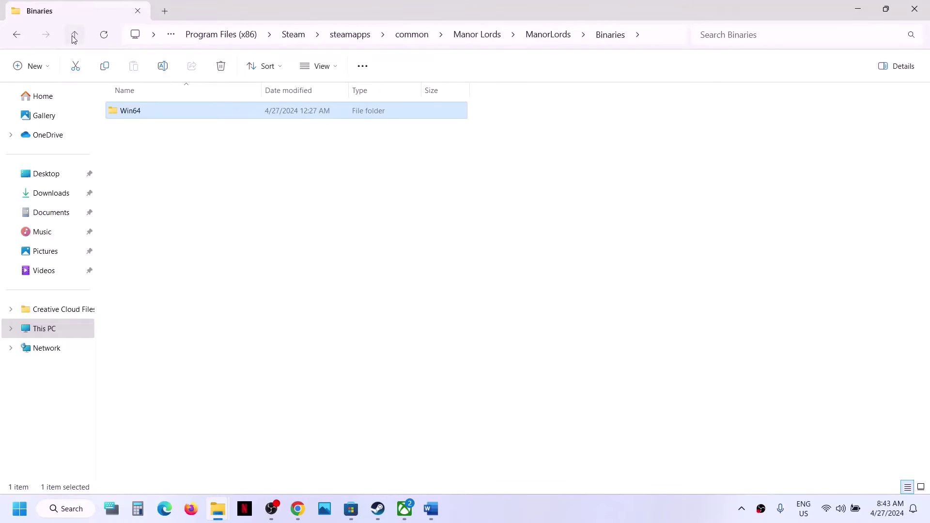
left_click(73, 35)
left_click(73, 36)
right_click(159, 154)
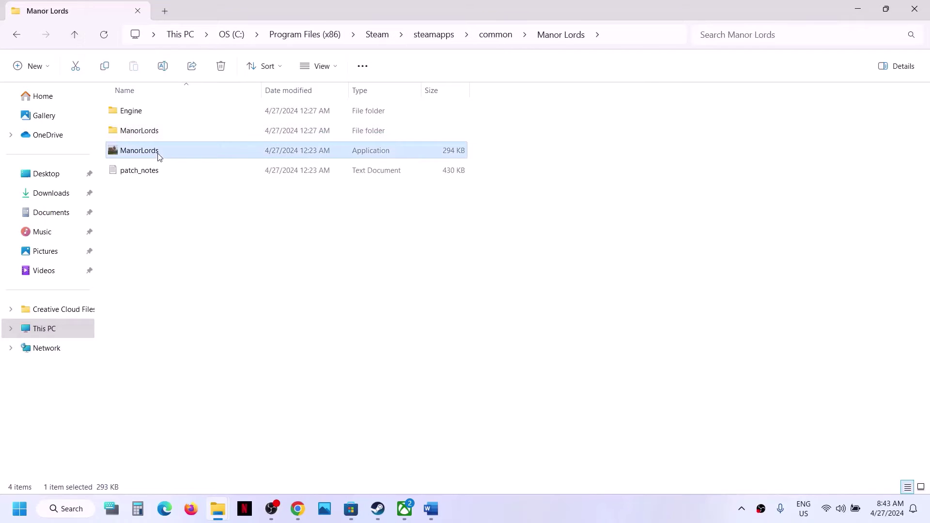
left_click(198, 316)
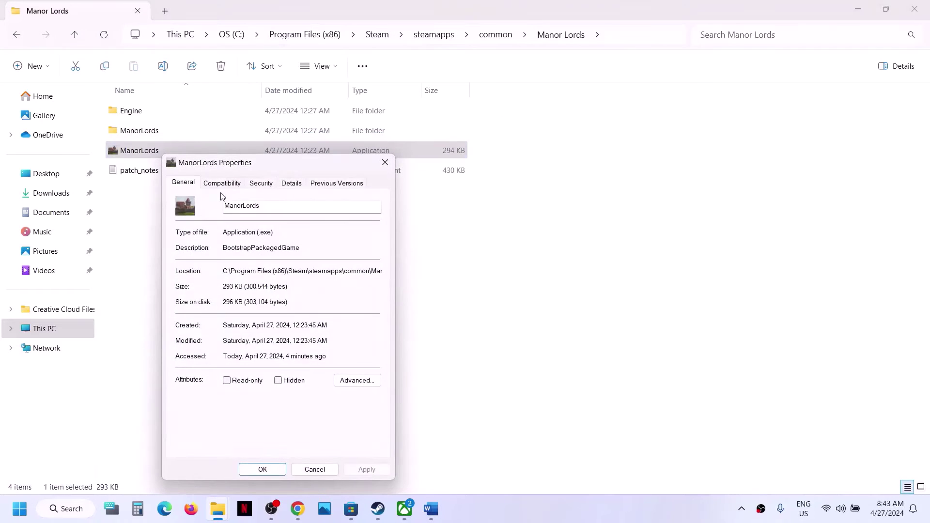
left_click(220, 184)
left_click(185, 264)
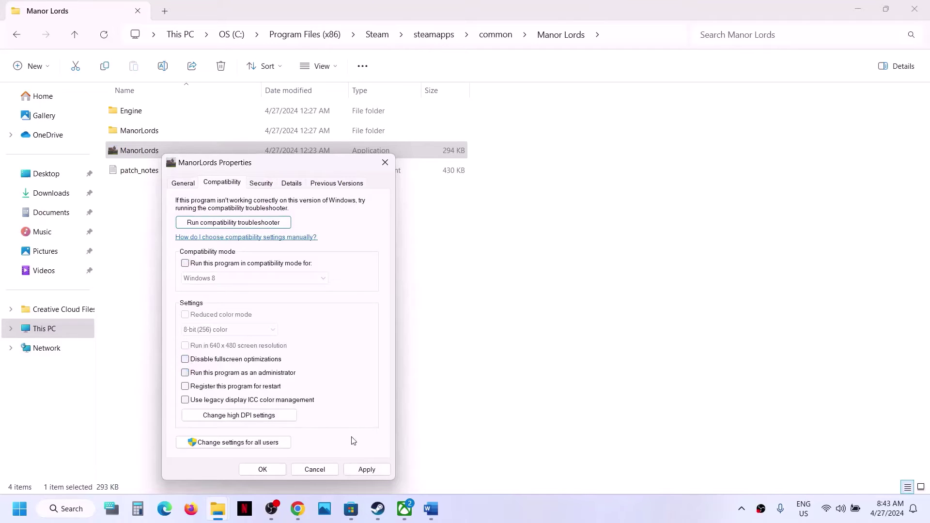
left_click(357, 474)
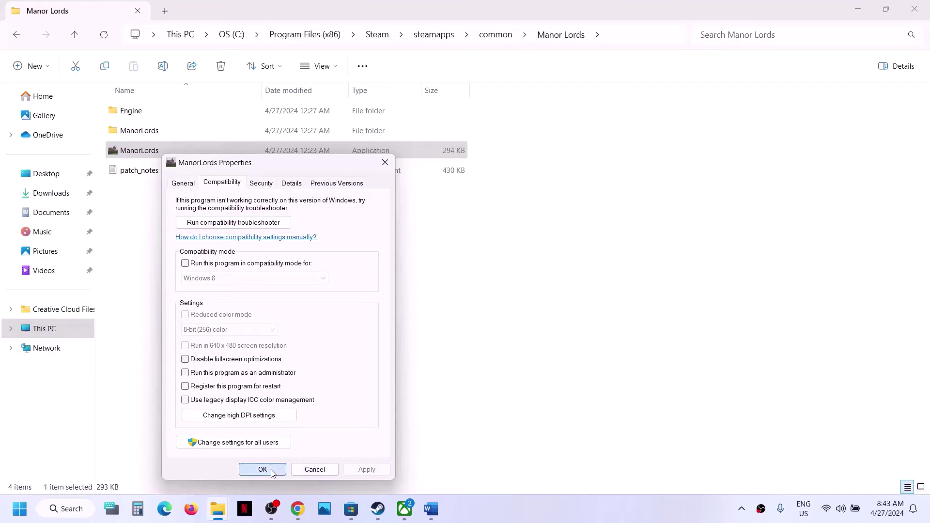
left_click(264, 469)
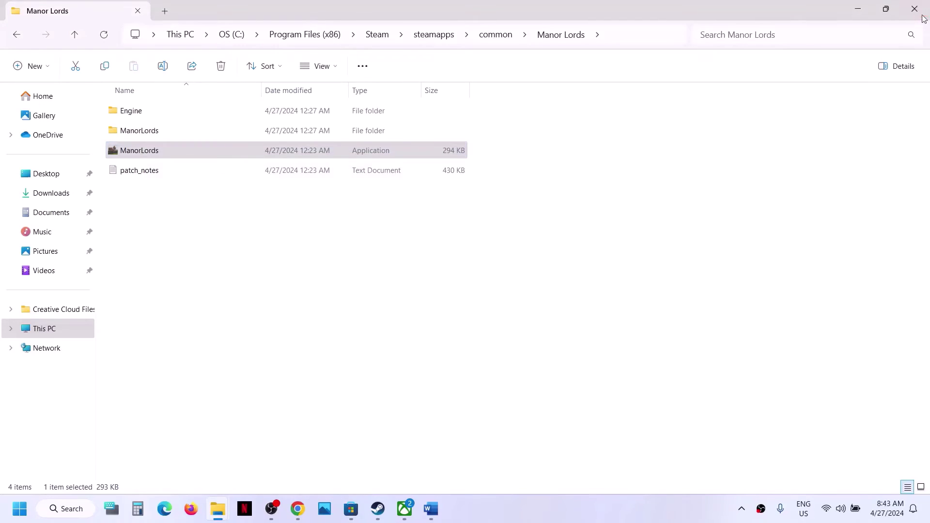
left_click(918, 10)
Step: Switch to the Word notes and review Step 10 about allowing the game exe file in the antivirus, Windows Security and Firewall
left_click(431, 509)
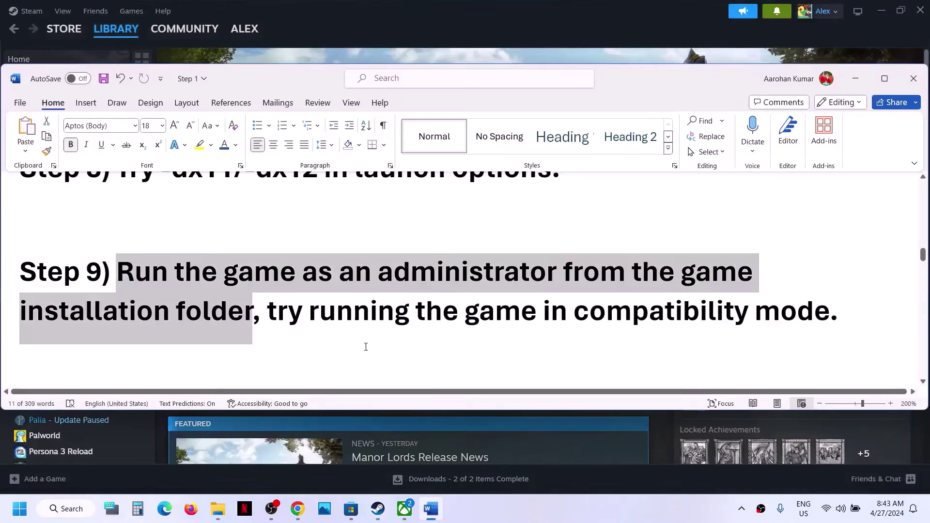
scroll(365, 347, "down", 2)
scroll(366, 347, "down", 2)
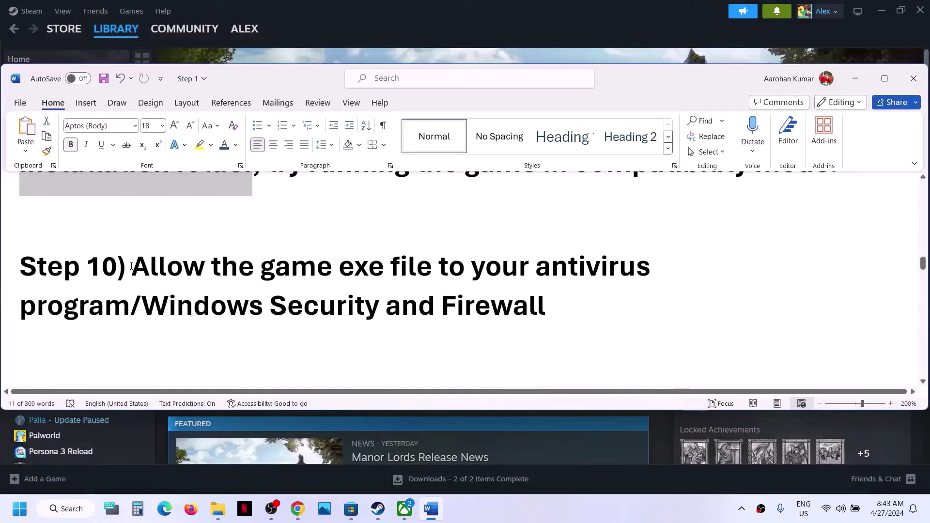
left_click_drag(131, 266, 129, 306)
left_click(146, 328)
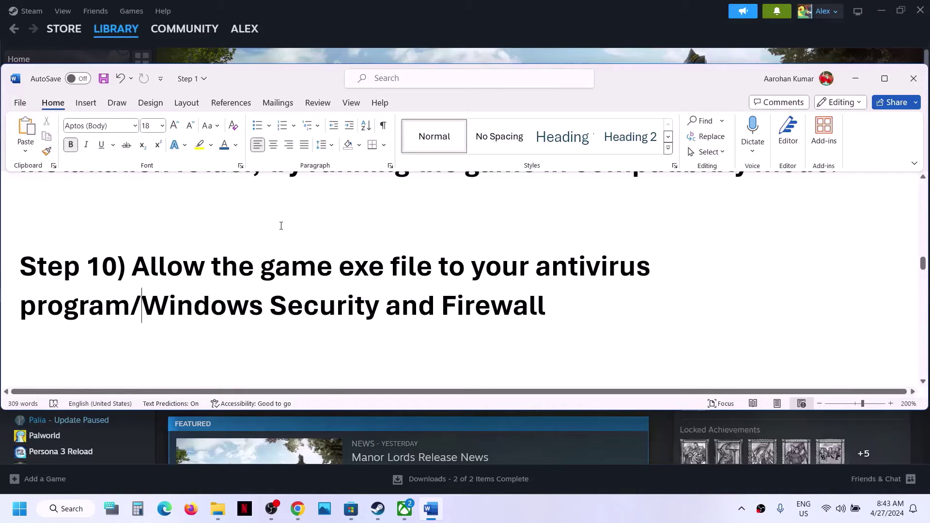
left_click_drag(265, 274, 436, 269)
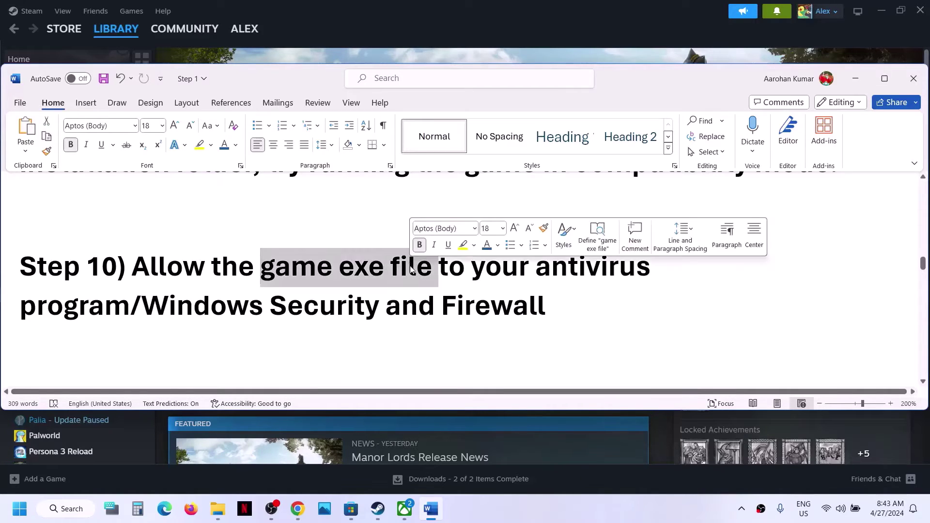
left_click_drag(223, 305, 545, 305)
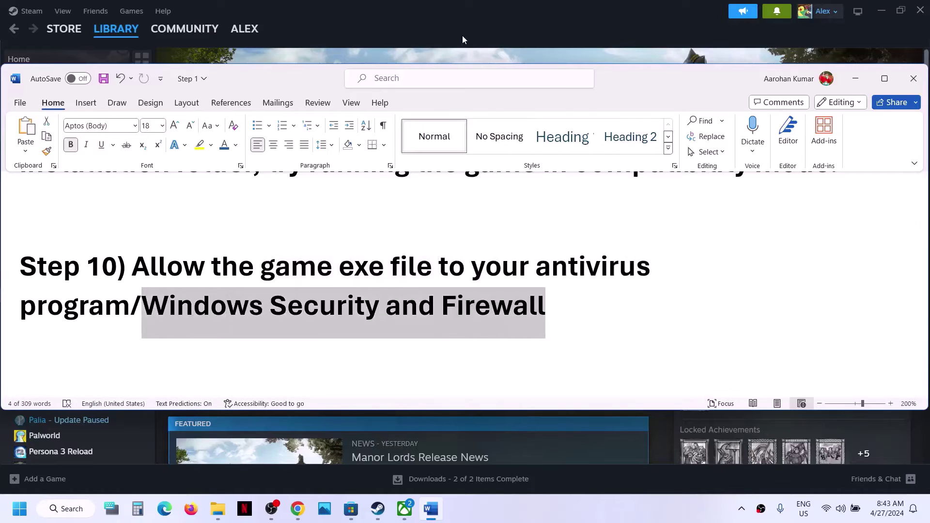
left_click(461, 31)
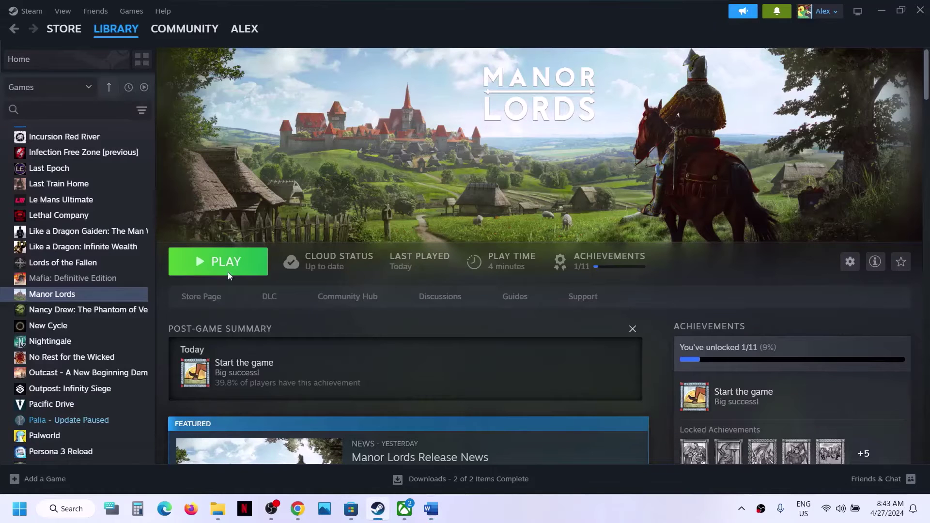
Step: Open Virus & threat protection in Windows Security from the Privacy & security settings of Windows
left_click(19, 508)
left_click(173, 206)
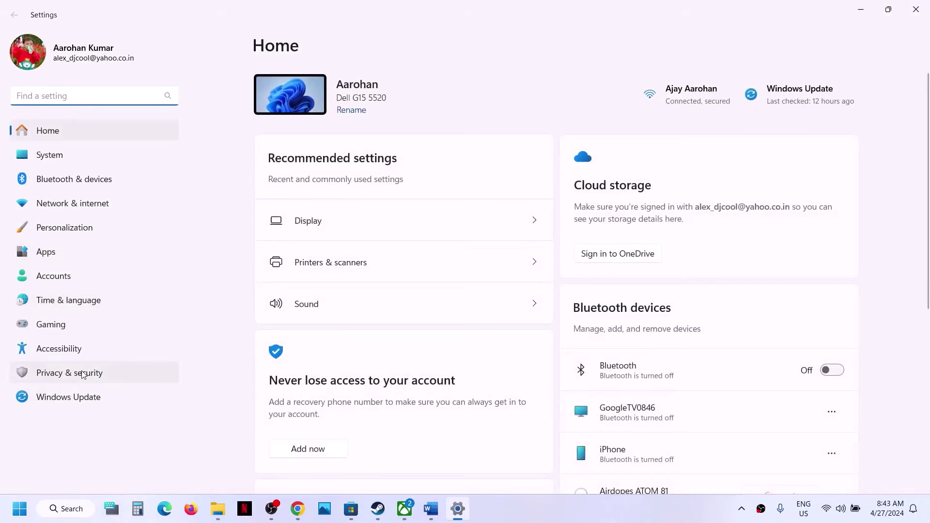
left_click(83, 374)
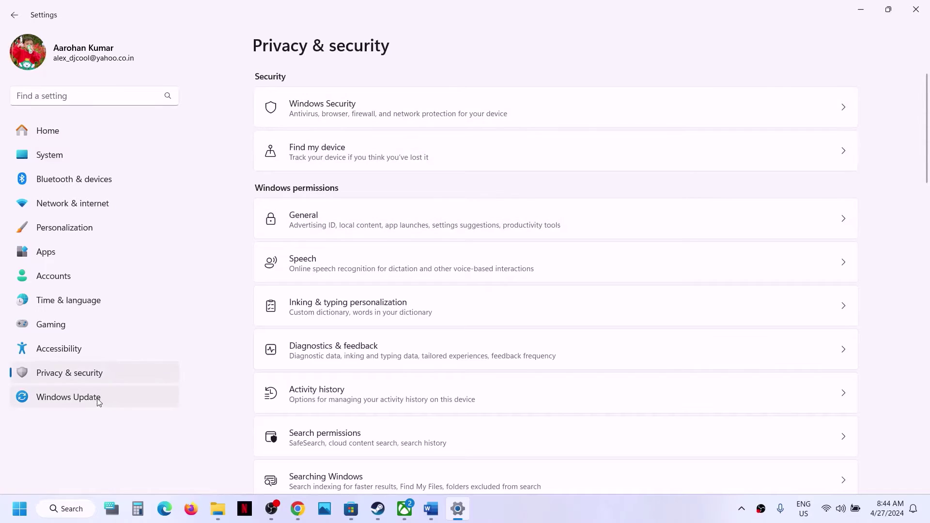
left_click(347, 107)
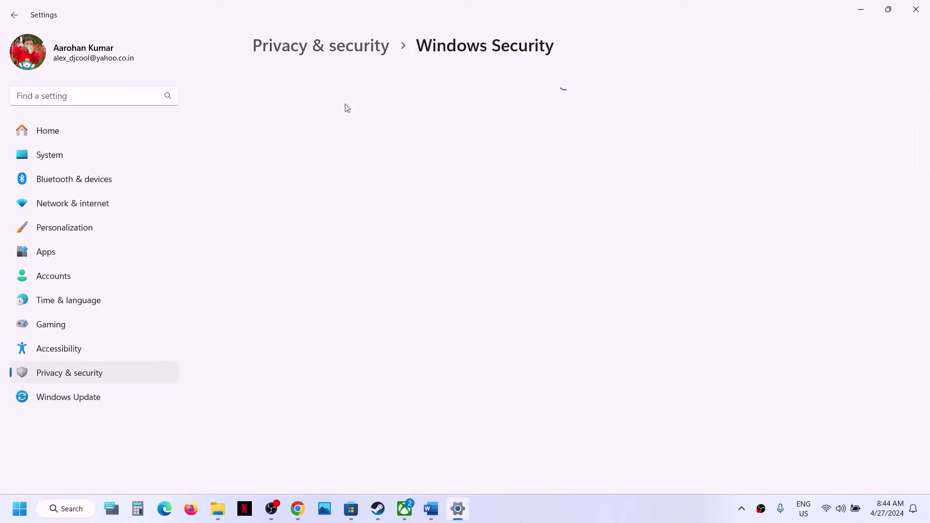
left_click(330, 192)
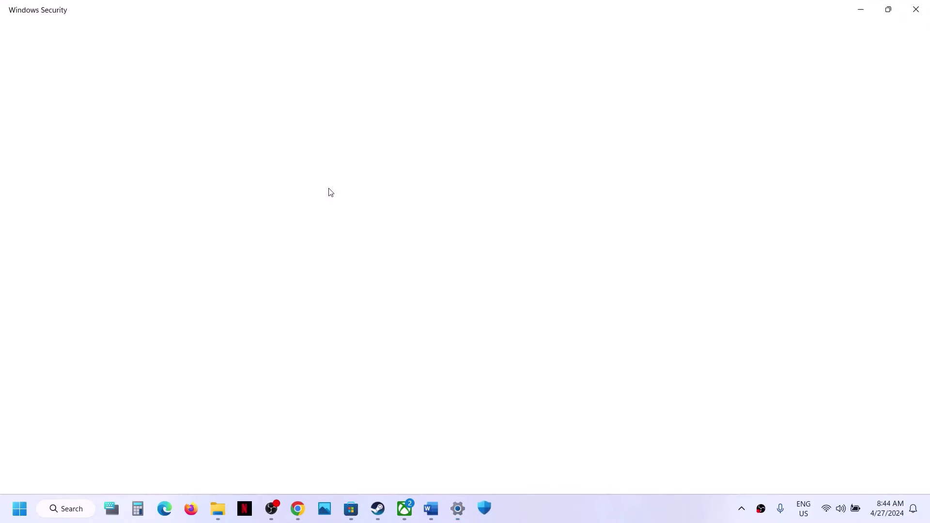
Step: Open the list of apps allowed through Controlled folder access under Ransomware protection and approve the elevation request
scroll(320, 287, "down", 3)
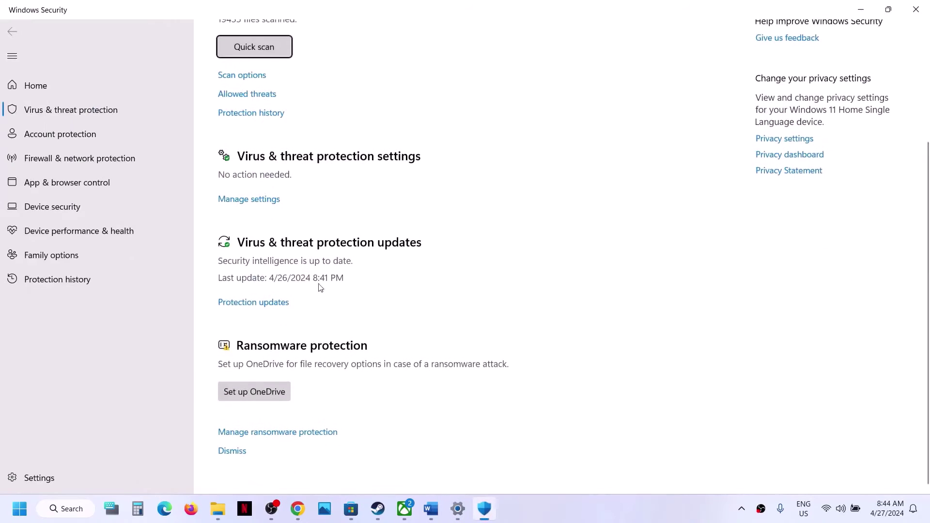
left_click(296, 432)
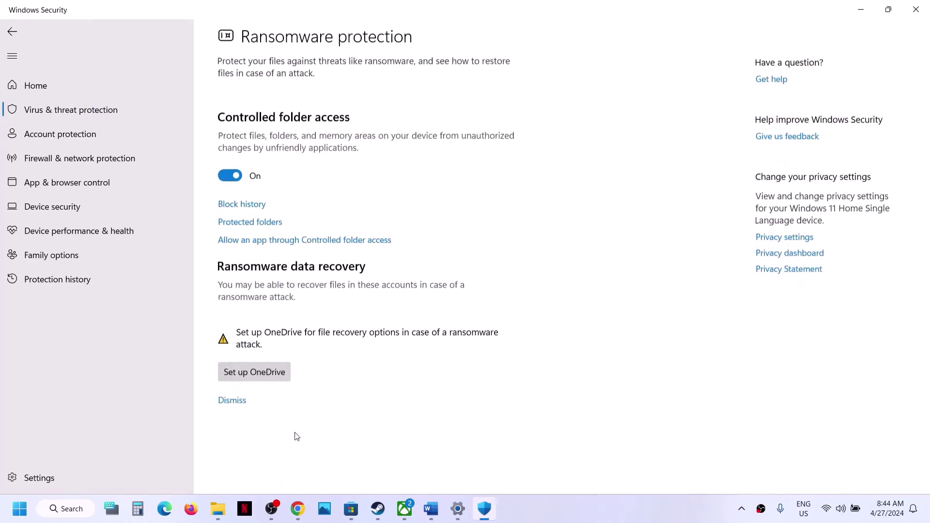
left_click(304, 248)
left_click(395, 350)
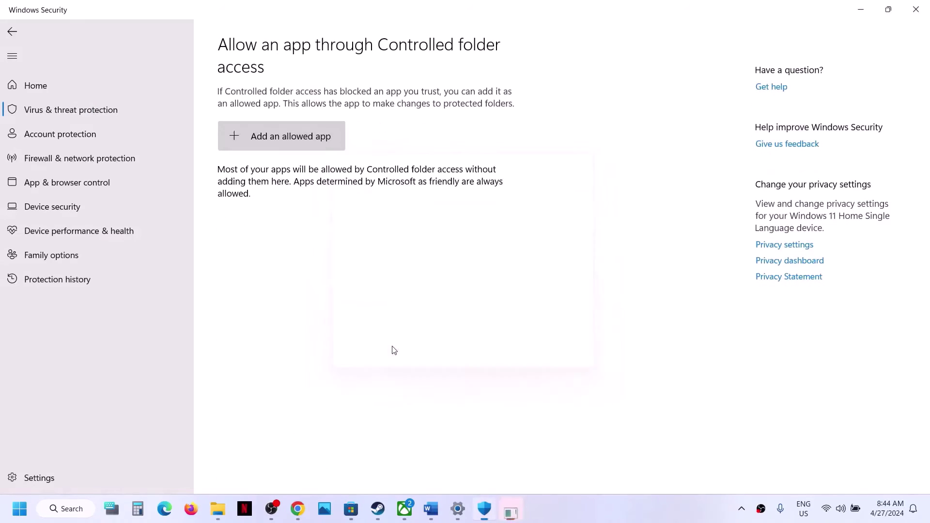
Step: Add the ManorLords application from the steamapps\common\Manor Lords folder as an allowed app for Controlled folder access
left_click(309, 135)
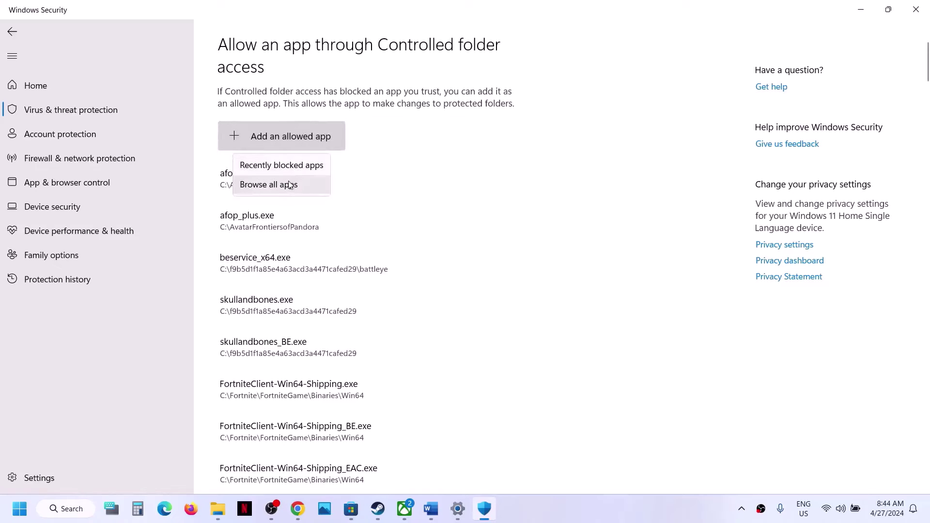
left_click(290, 185)
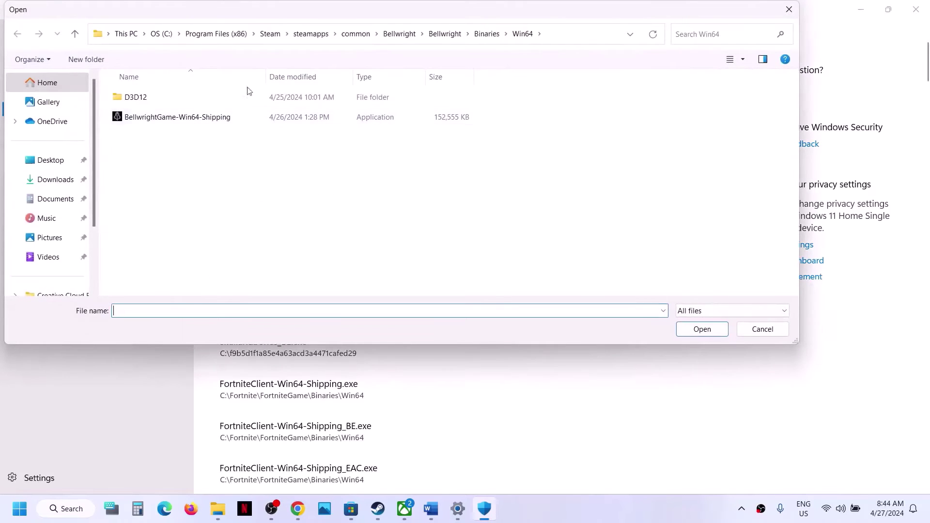
left_click(357, 35)
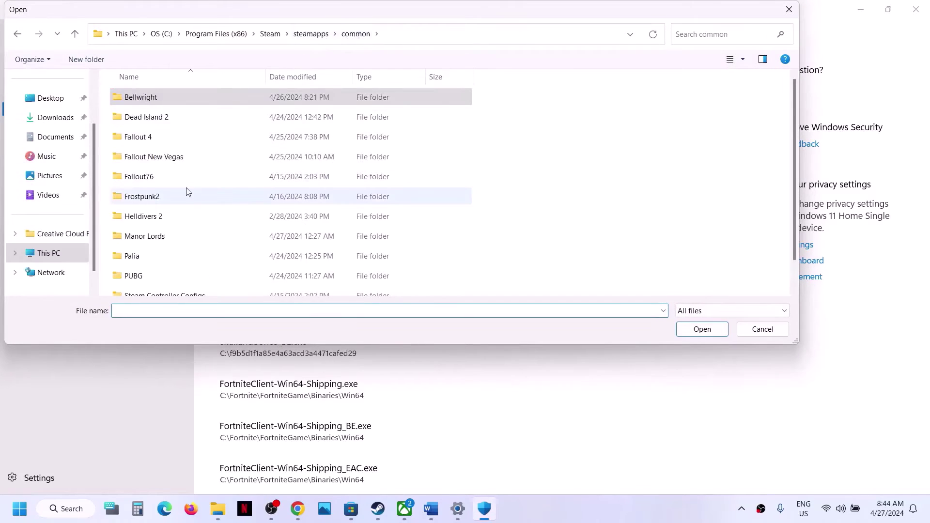
scroll(188, 191, "down", 1)
left_click(163, 209)
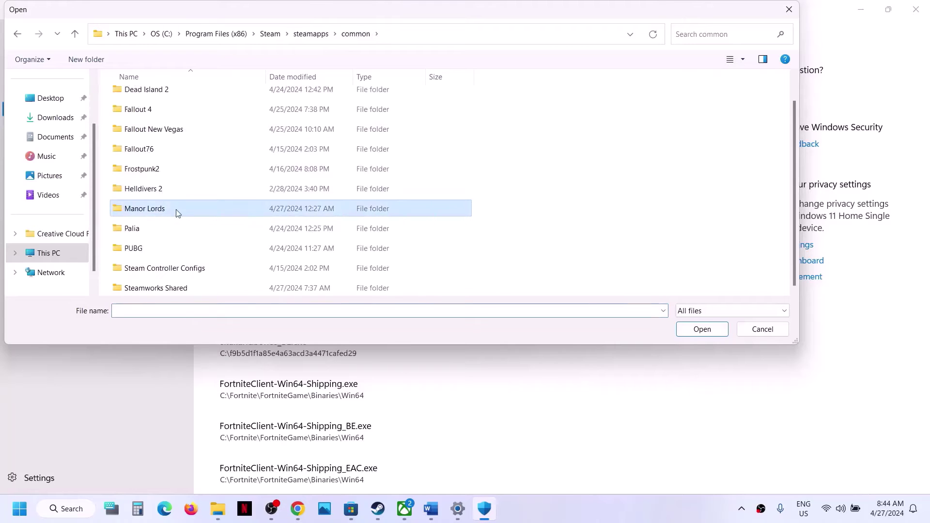
double_click(177, 213)
left_click(162, 139)
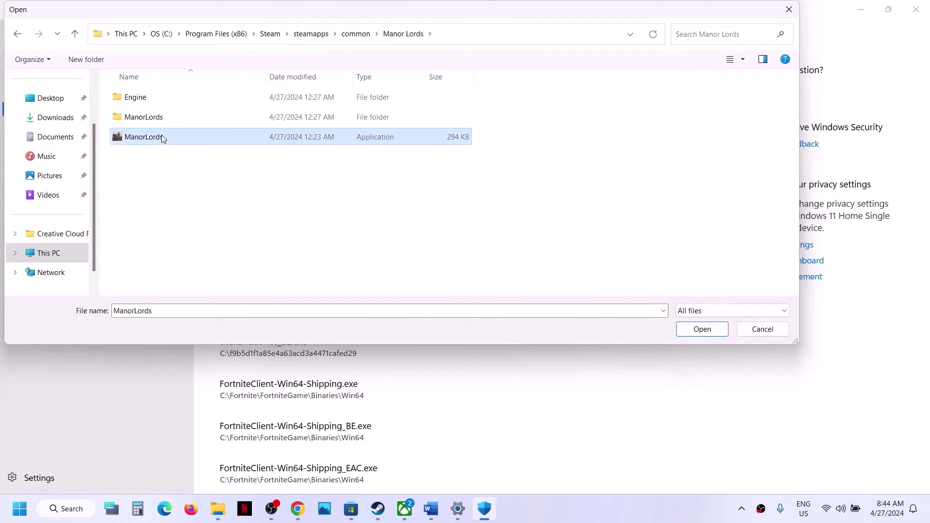
left_click(702, 329)
Step: Add ManorLords-Win64-Shipping from the game's ManorLords\Binaries\Win64 folder as an allowed app for Controlled folder access
left_click(333, 143)
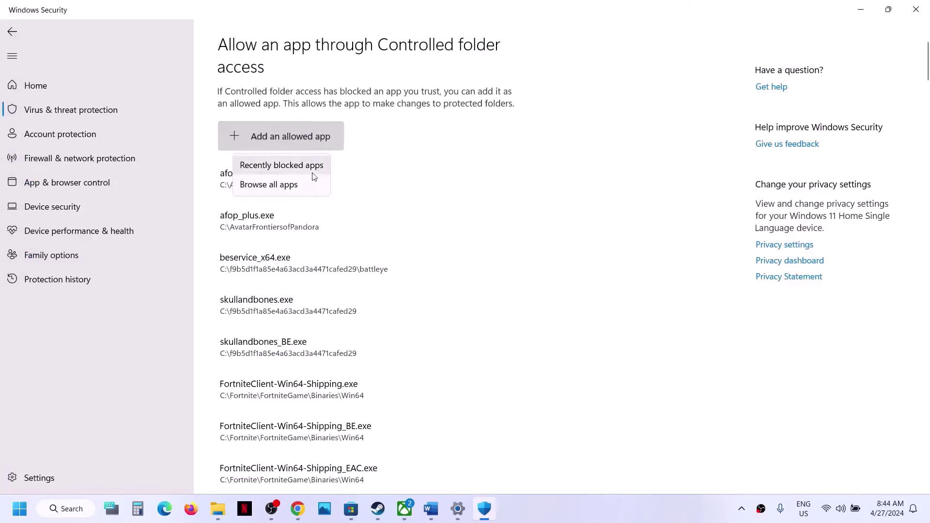
left_click(303, 183)
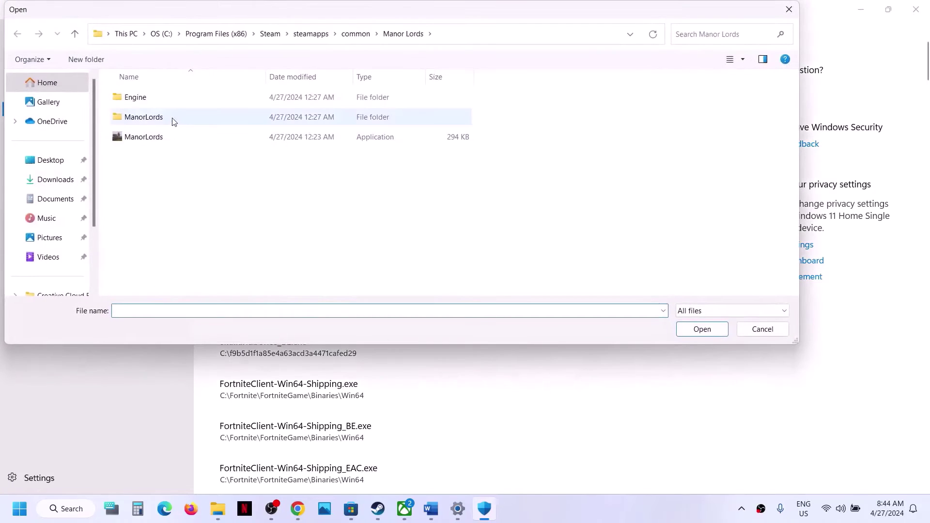
double_click(160, 120)
double_click(156, 98)
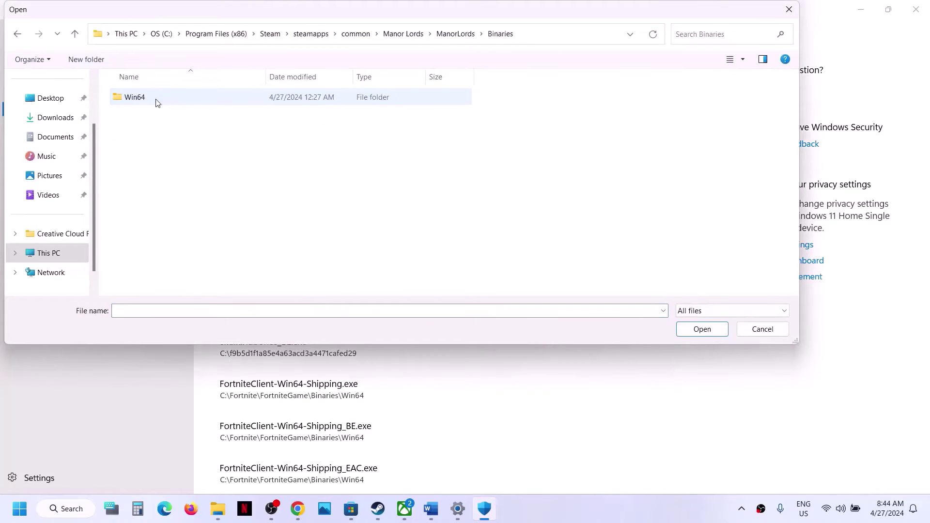
double_click(157, 101)
left_click(178, 103)
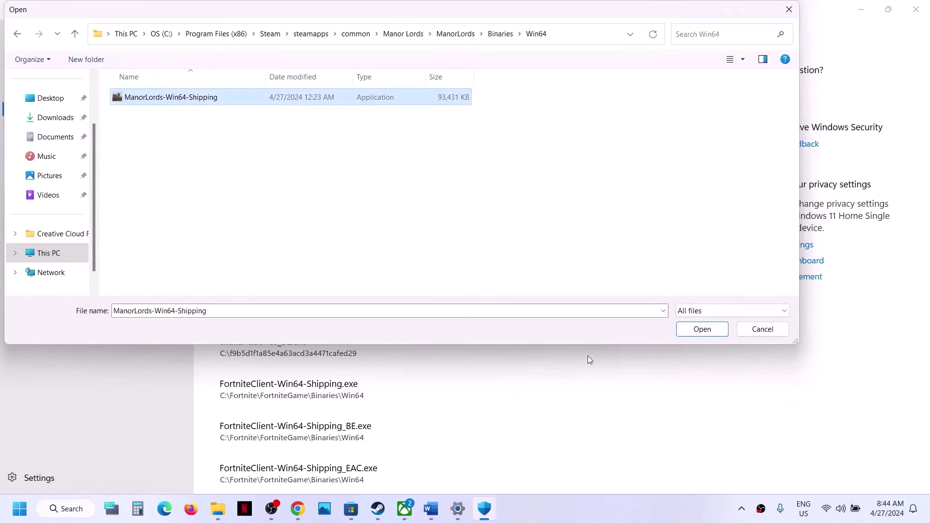
left_click(702, 329)
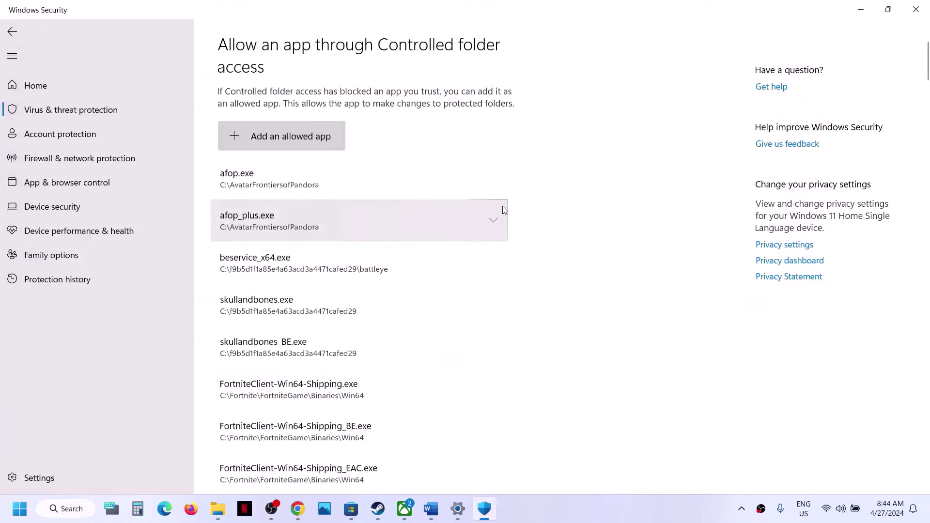
Step: Open the Windows Defender Firewall allowed apps list from Control Panel's System and Security and unlock its settings for changes
left_click(57, 510)
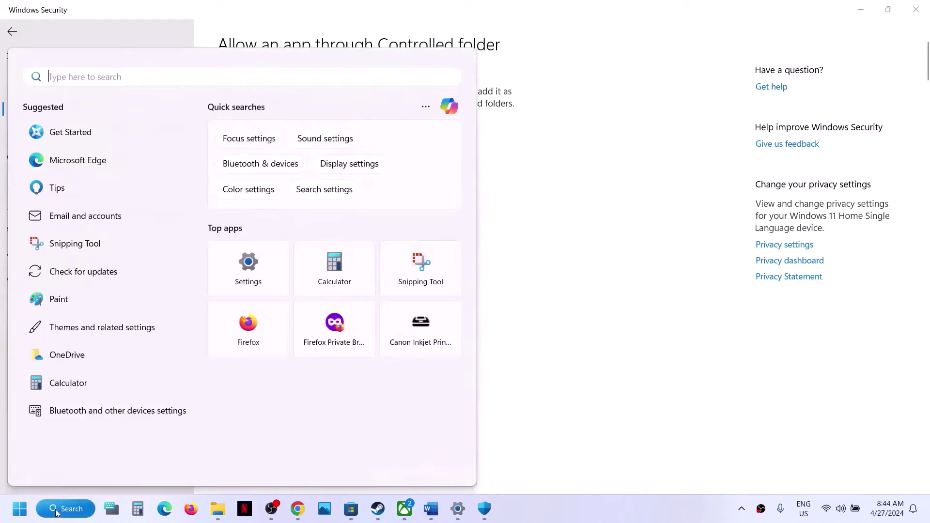
type("control")
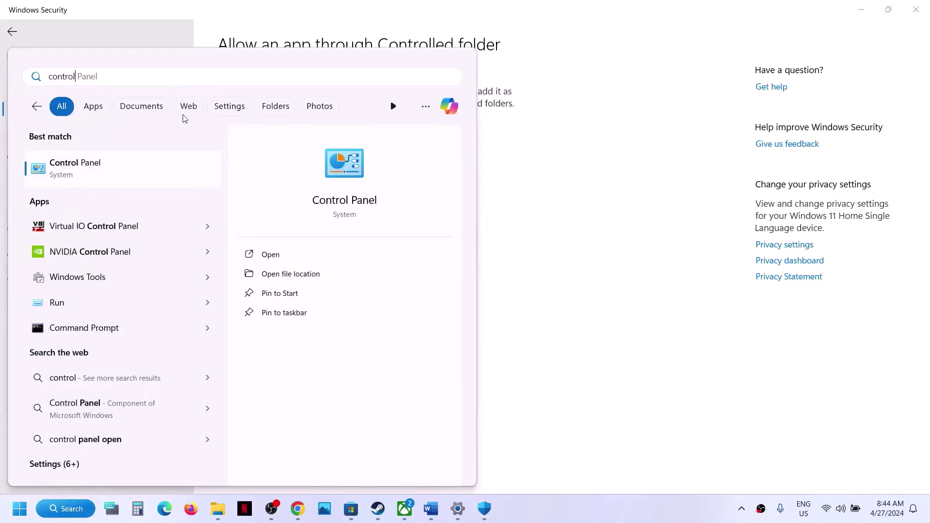
left_click(109, 166)
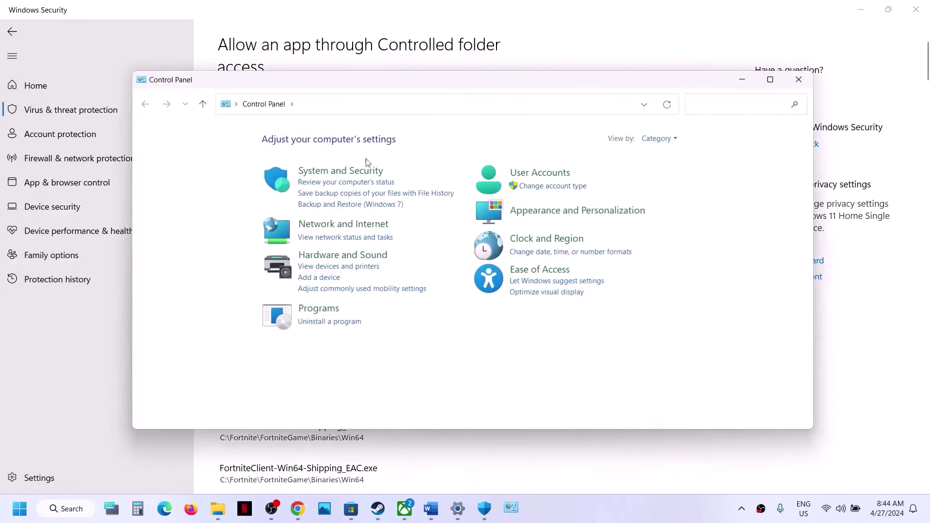
left_click(357, 178)
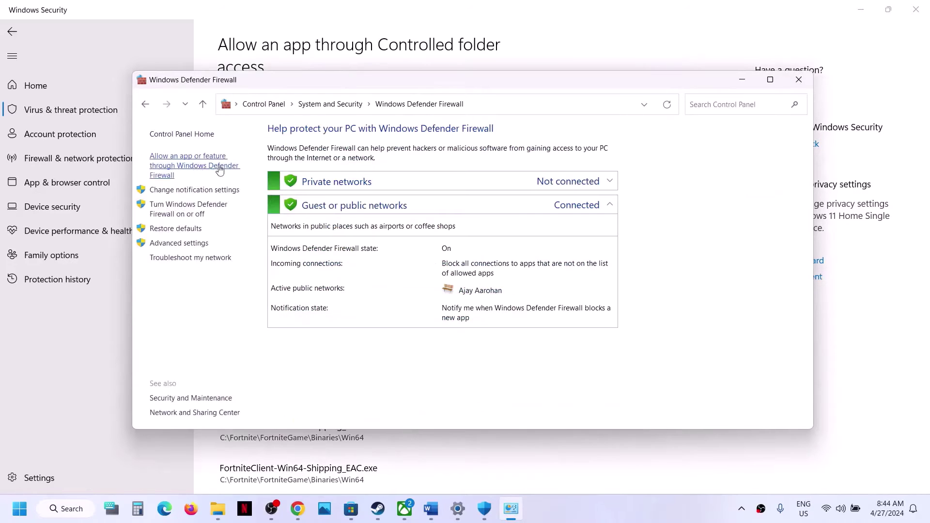
left_click(209, 170)
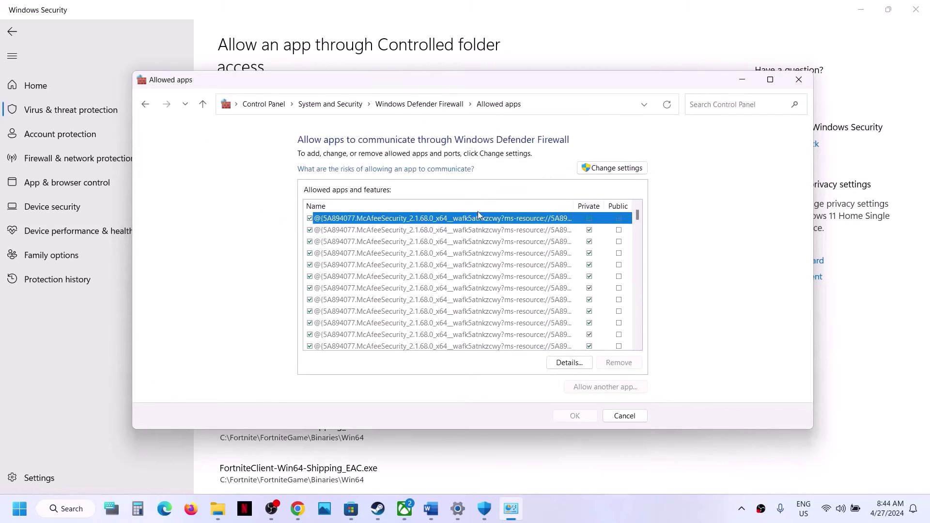
left_click(613, 167)
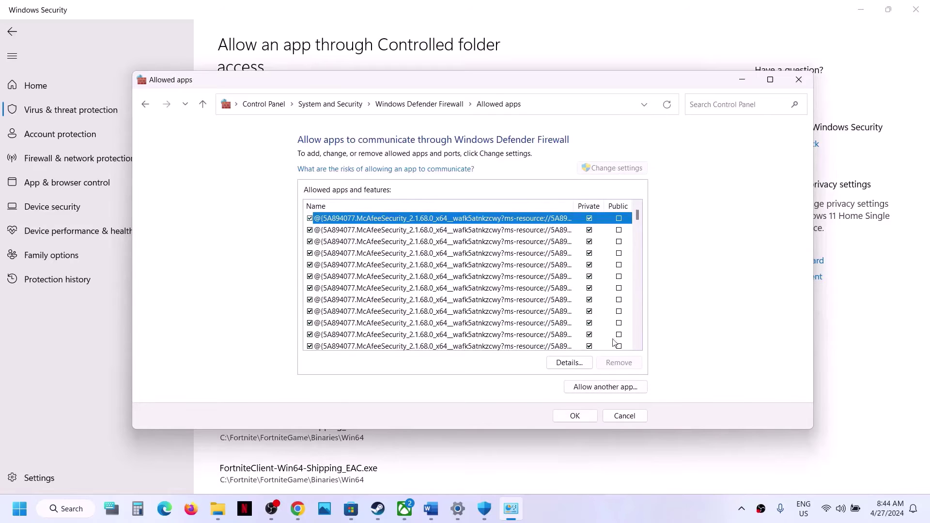
Step: Try to add the ManorLords application from the steamapps\common\Manor Lords folder to the firewall's allowed apps
left_click(620, 386)
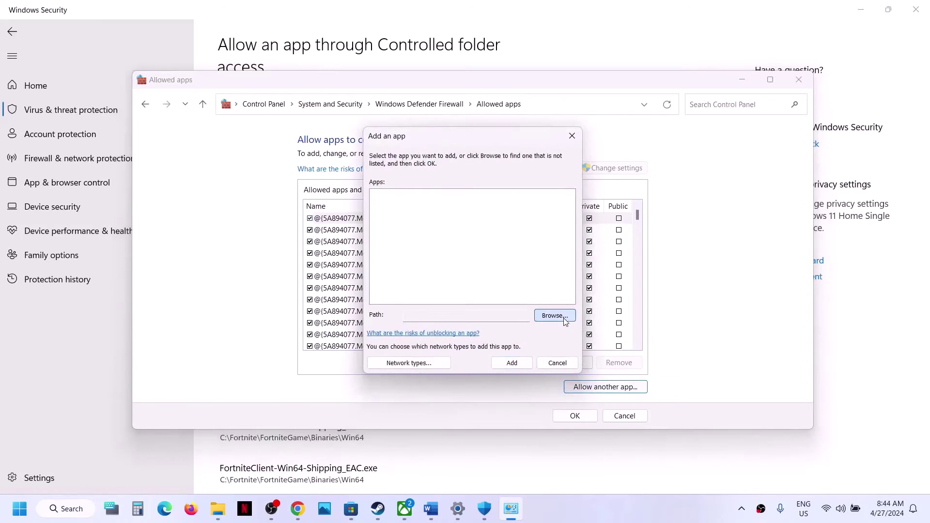
left_click(554, 316)
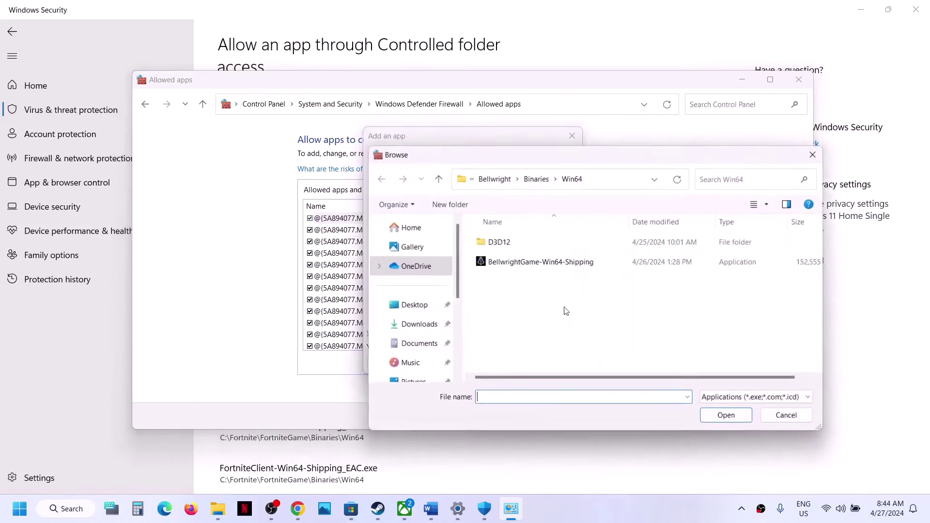
left_click(495, 181)
left_click(499, 183)
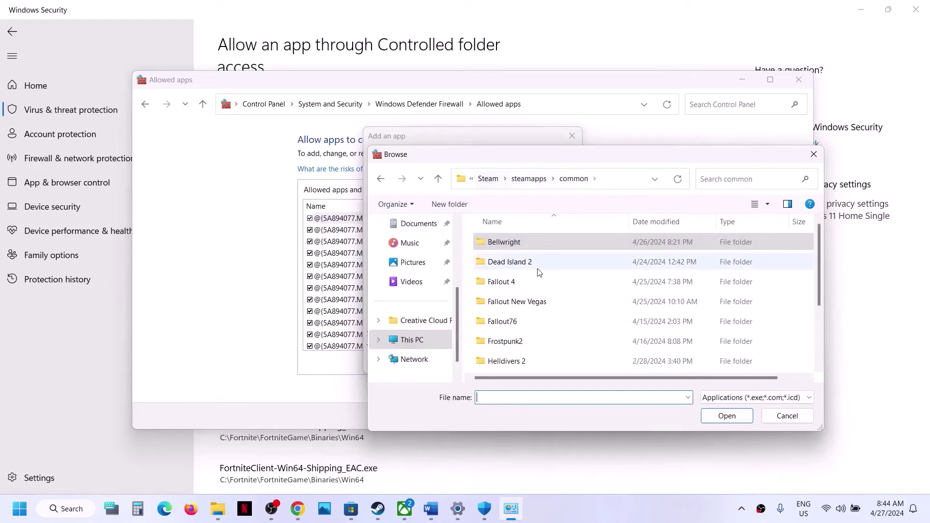
scroll(539, 272, "down", 2)
left_click(539, 292)
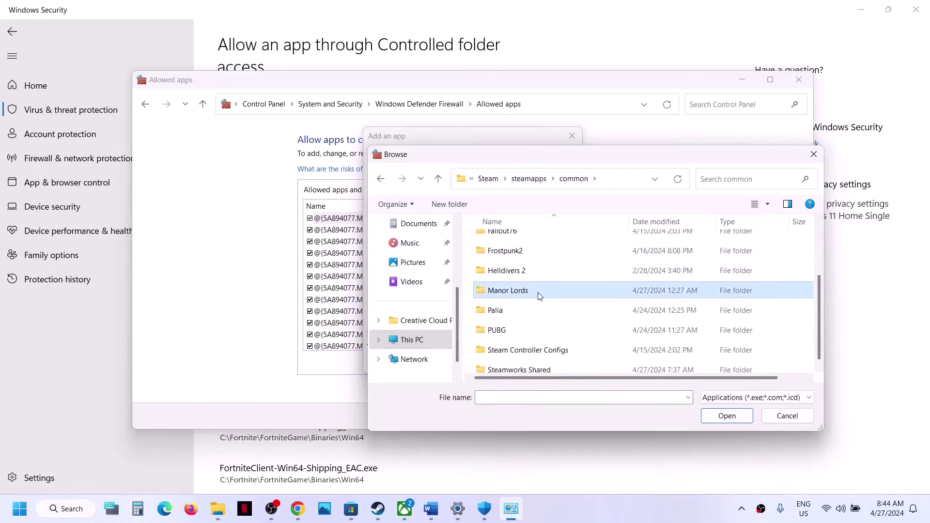
double_click(539, 293)
left_click(522, 284)
left_click(726, 416)
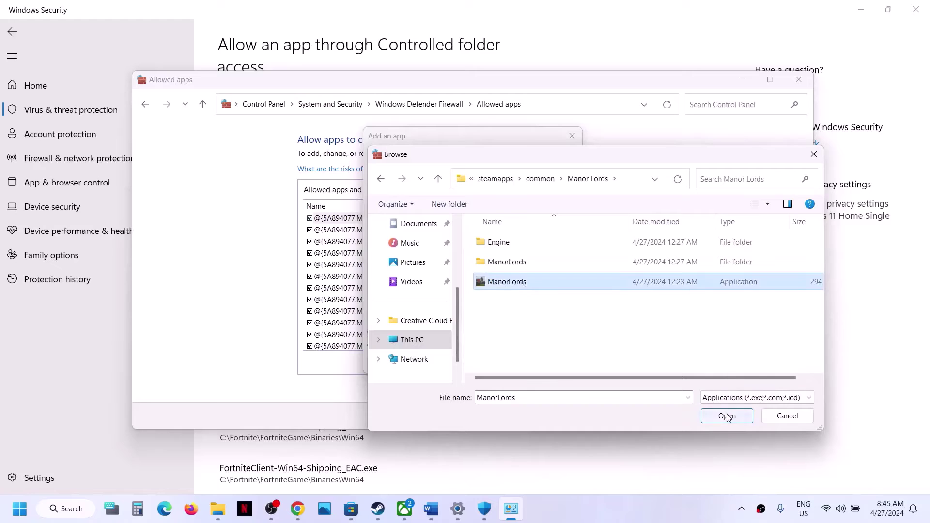
left_click(514, 365)
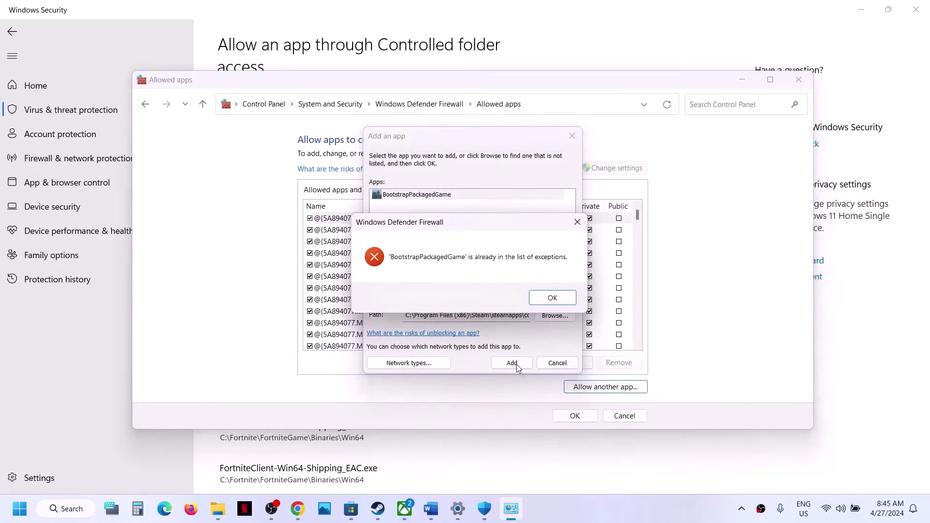
left_click(551, 297)
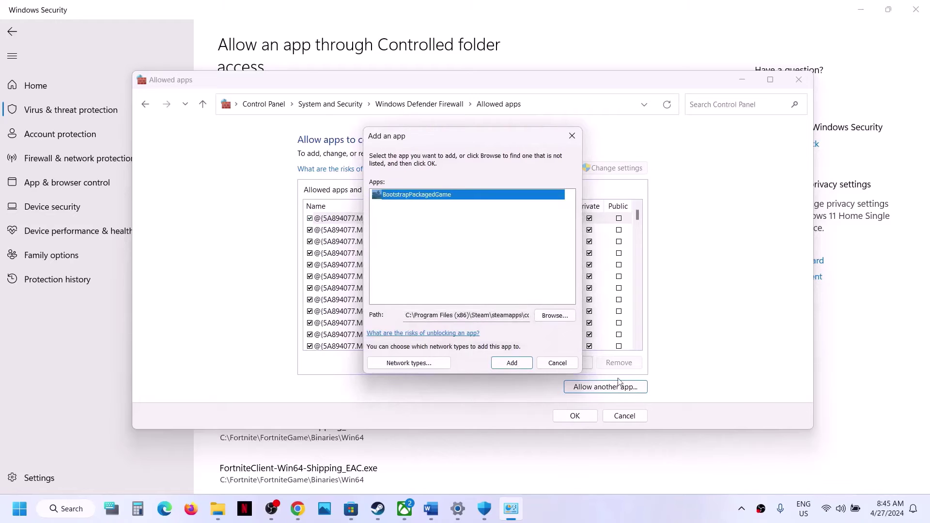
Step: Add ManorLords-Win64-Shipping from ManorLords\Binaries\Win64 to the firewall's allowed apps and save the list
left_click(554, 316)
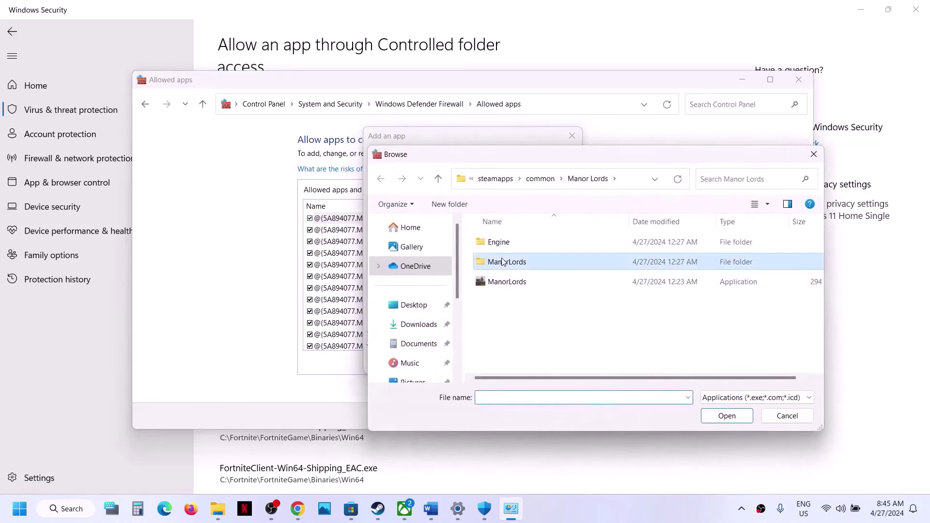
double_click(503, 262)
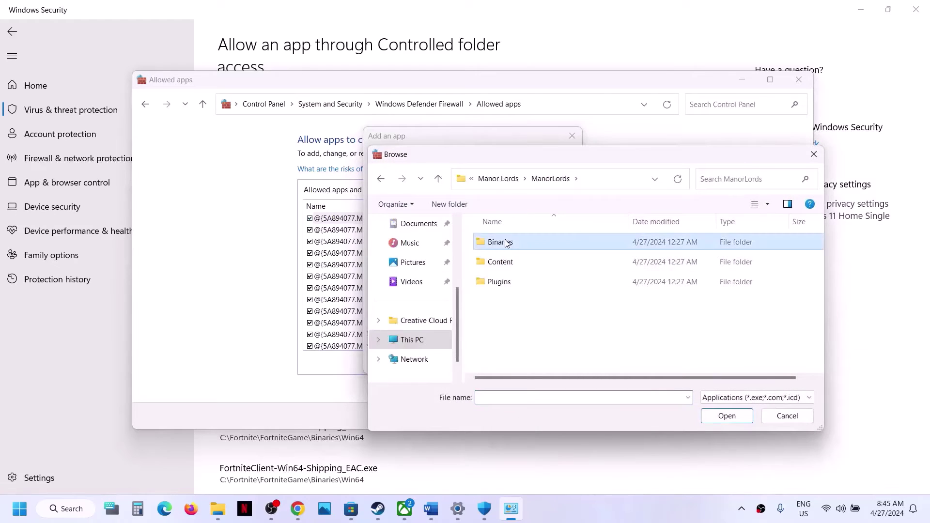
double_click(501, 242)
double_click(501, 241)
left_click(514, 246)
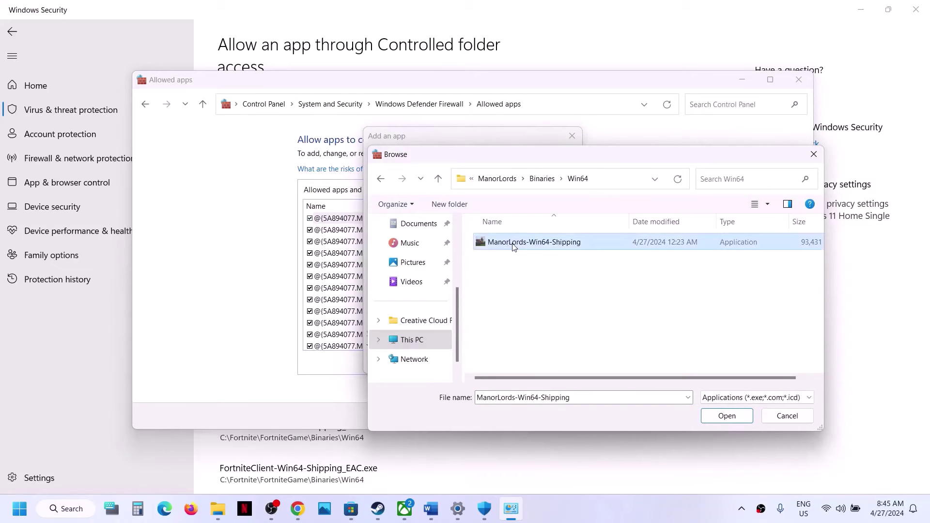
left_click(740, 417)
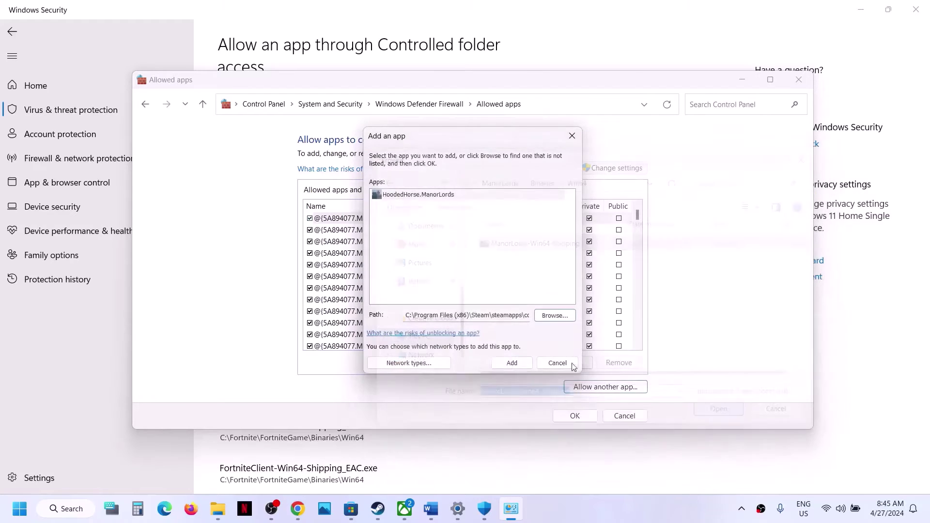
left_click(508, 363)
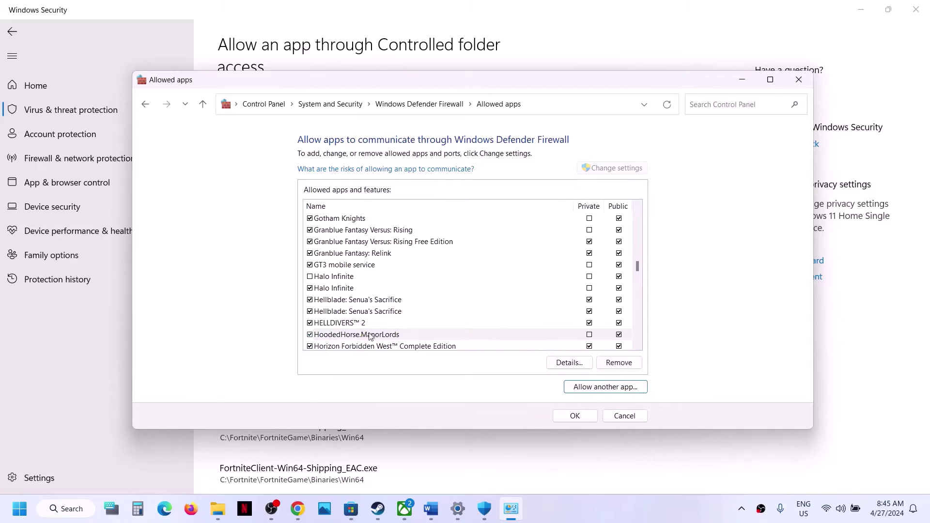
left_click(554, 414)
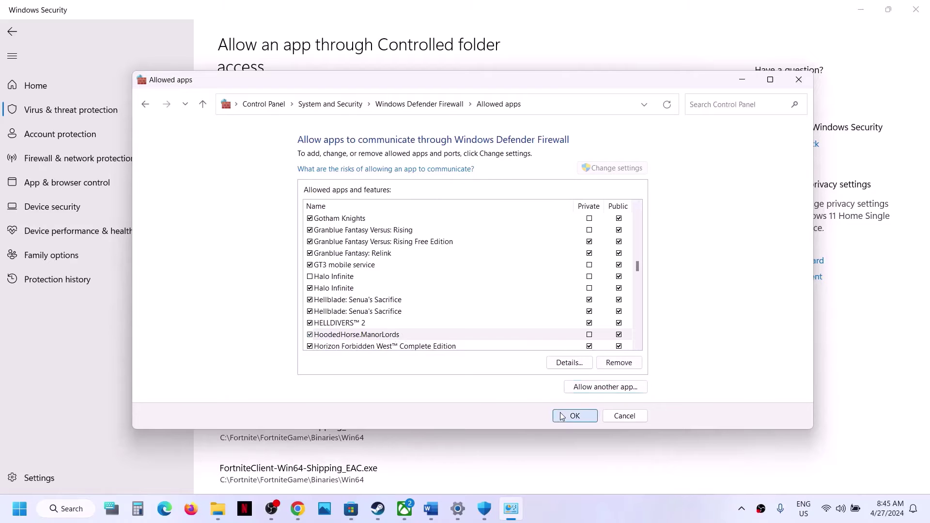
Step: Close the Control Panel, Windows Security and Settings windows
left_click(798, 80)
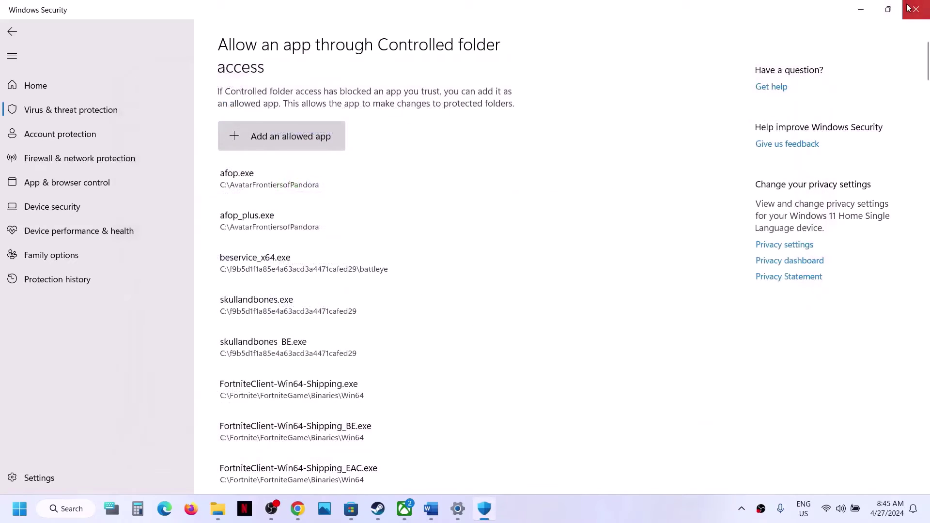
left_click(908, 5)
left_click(910, 7)
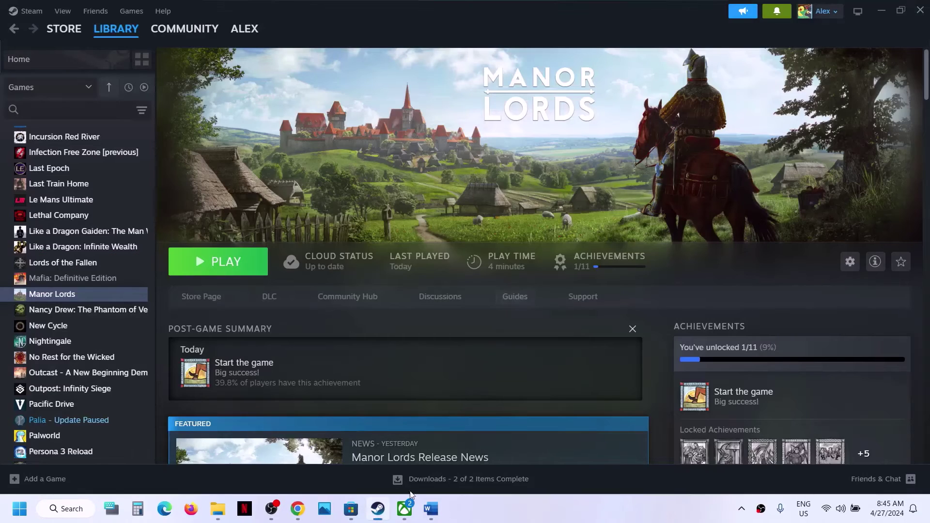
Step: Switch to the Word notes and review Step 11 about renaming the save game files and losing game progress
left_click(430, 509)
scroll(418, 321, "down", 1)
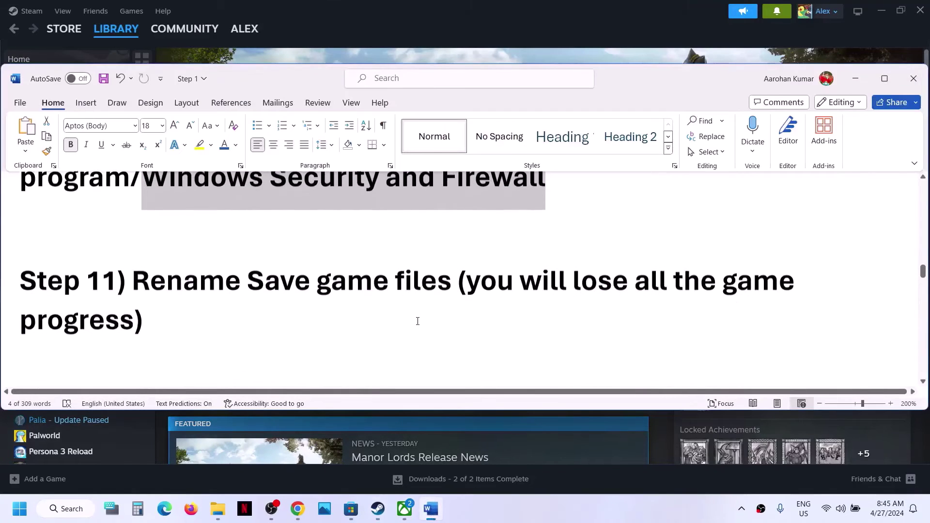
left_click_drag(145, 286, 458, 291)
left_click(371, 311)
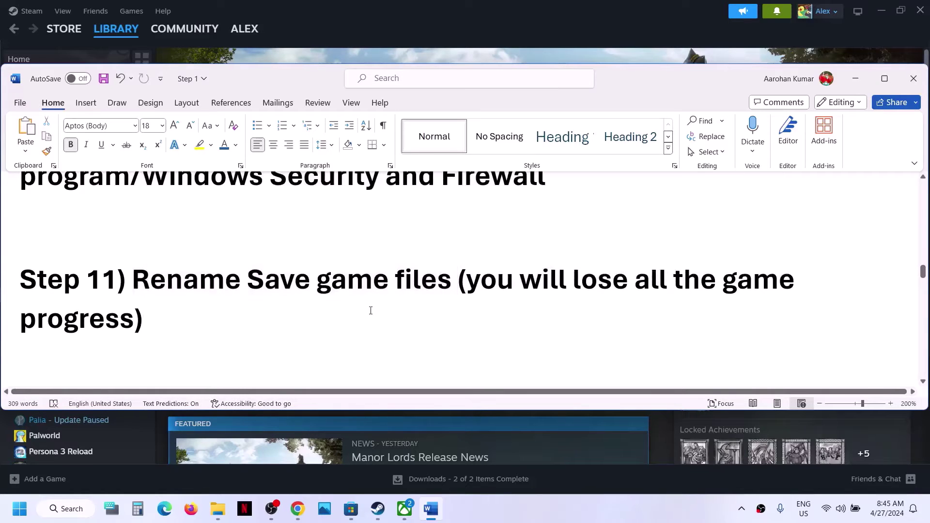
left_click_drag(470, 284, 142, 324)
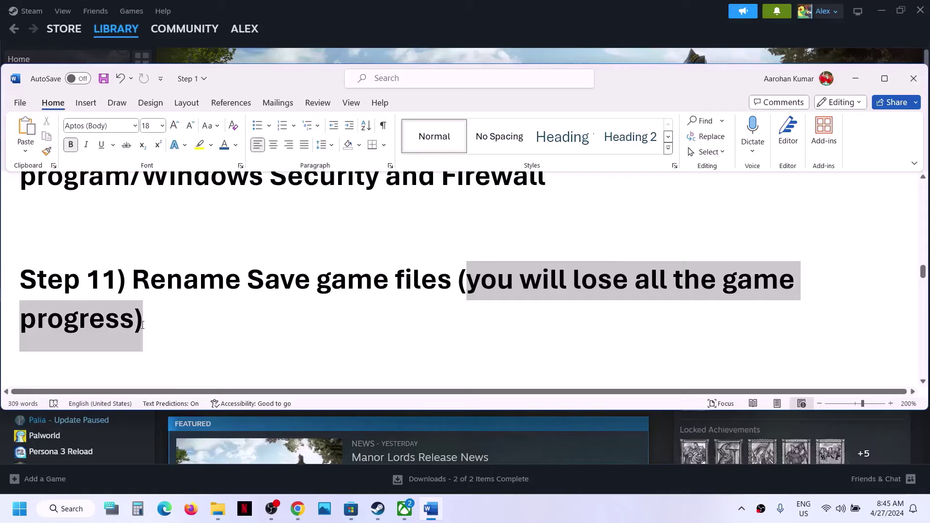
left_click(153, 298)
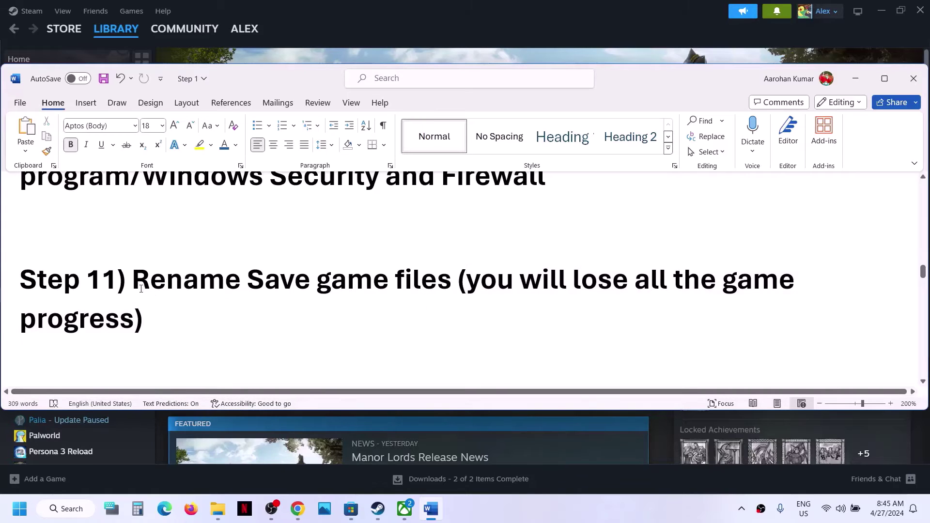
left_click_drag(141, 289, 458, 284)
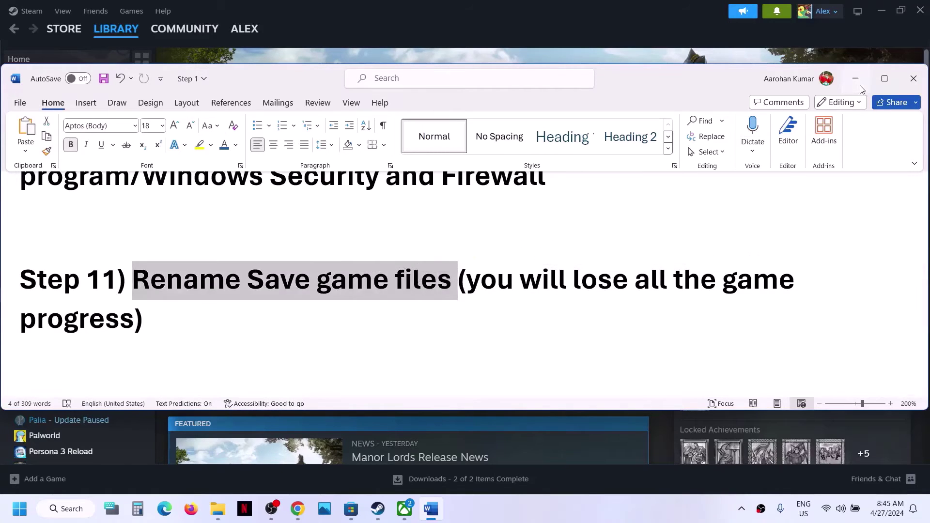
left_click(856, 81)
Step: Switch to File Explorer and open the AppData\Local folder of the user profile on drive C:
left_click(218, 513)
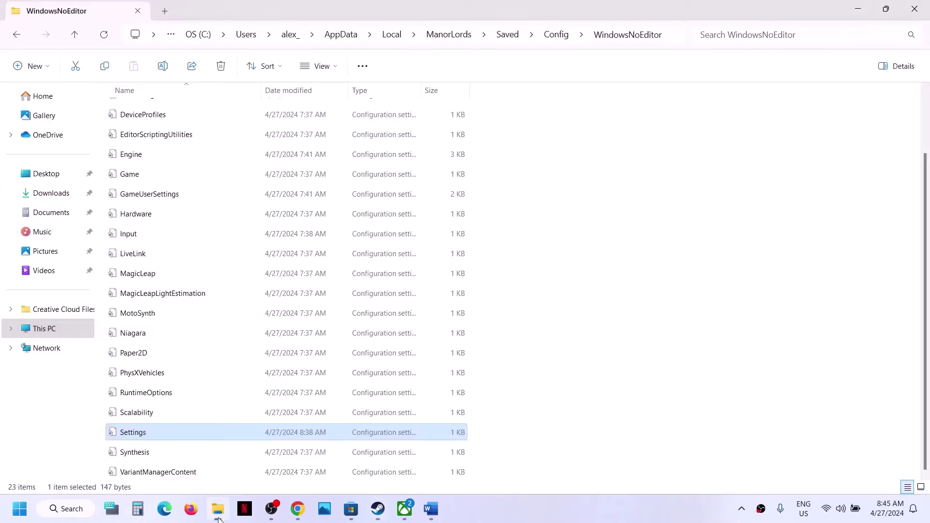
left_click(57, 331)
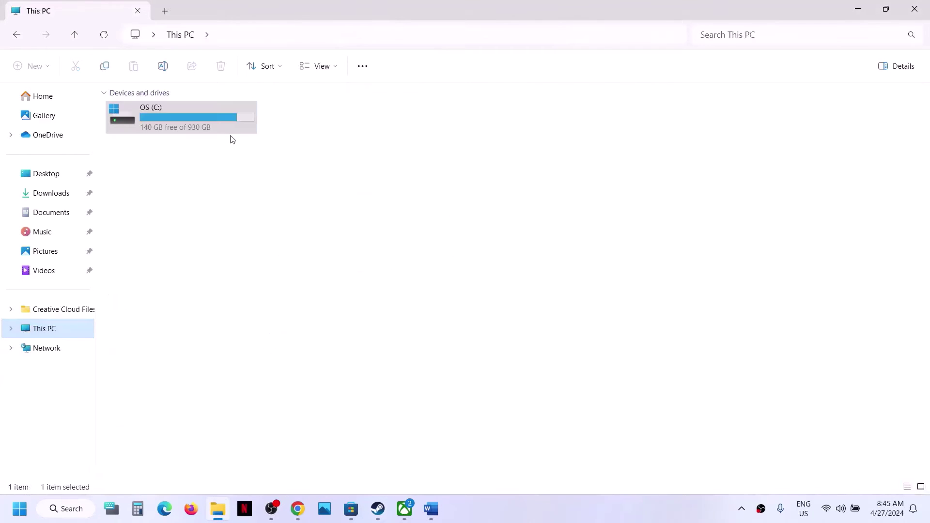
double_click(213, 130)
scroll(164, 340, "down", 1)
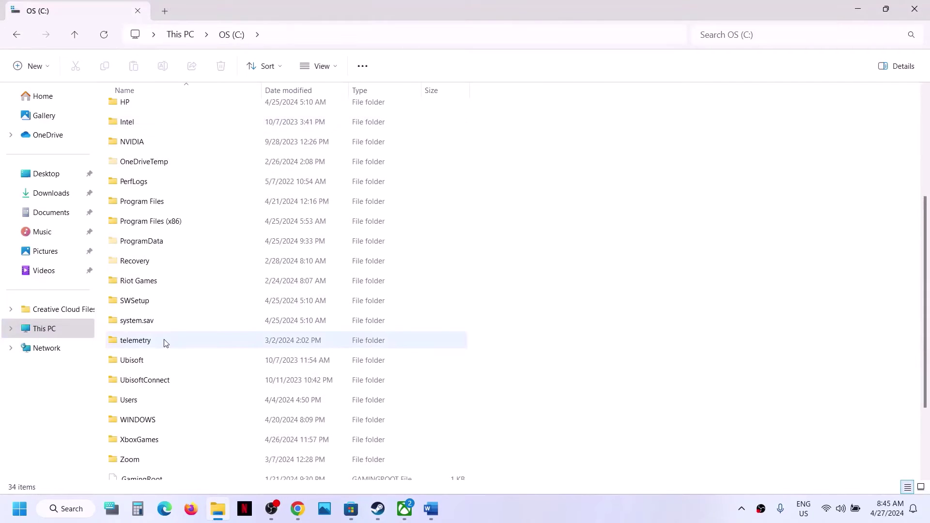
scroll(164, 340, "down", 2)
double_click(145, 297)
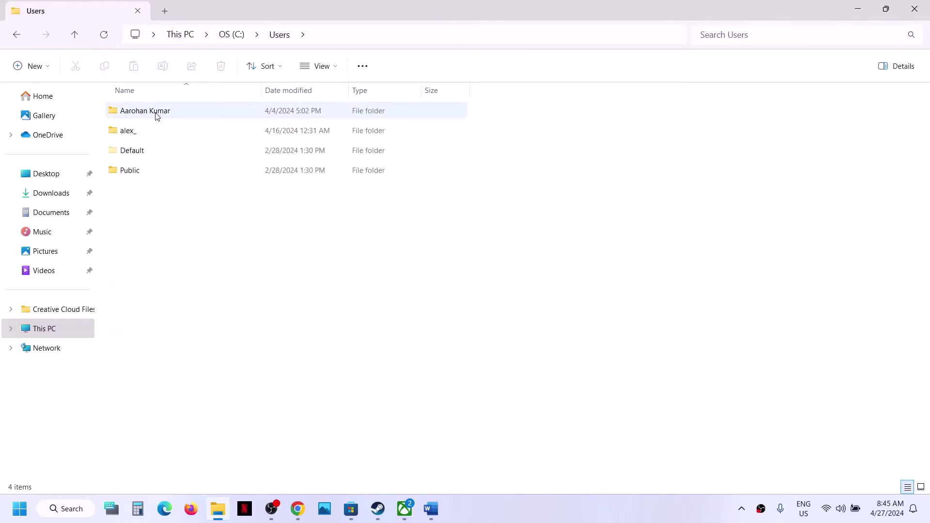
double_click(135, 132)
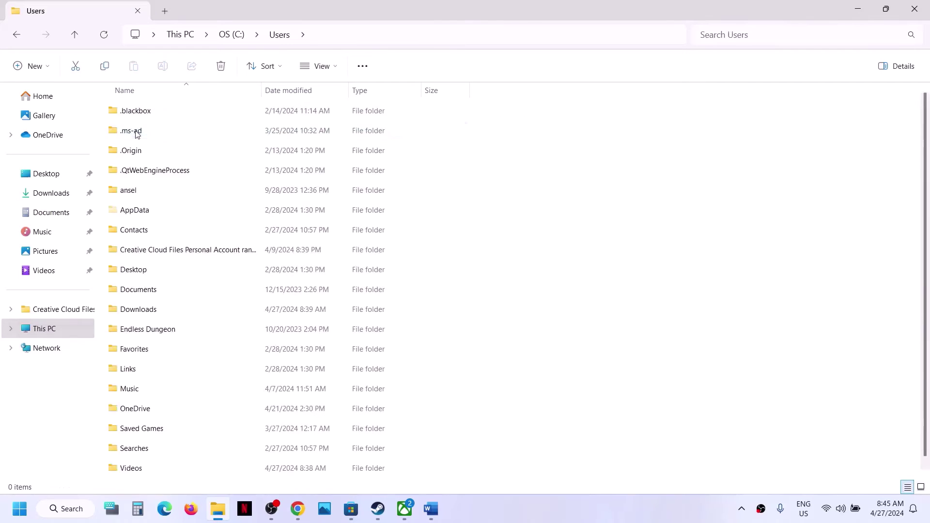
double_click(135, 213)
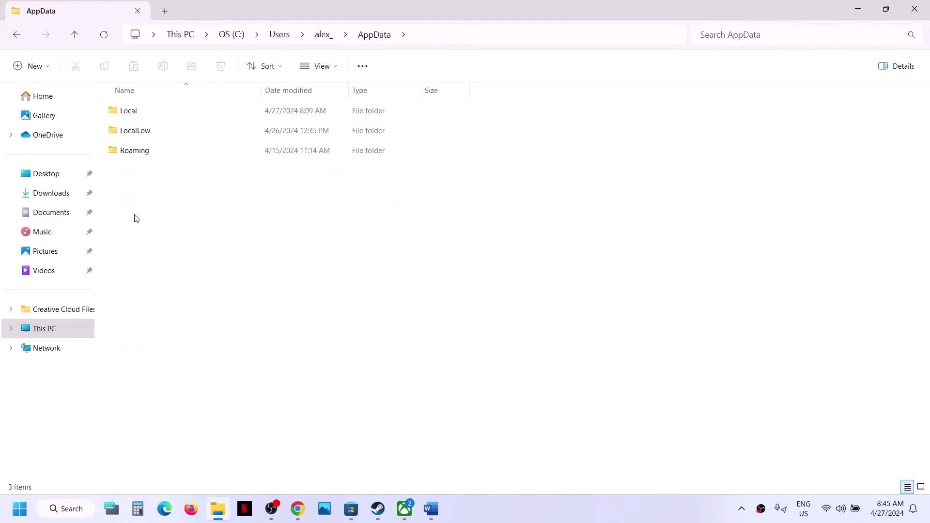
double_click(158, 113)
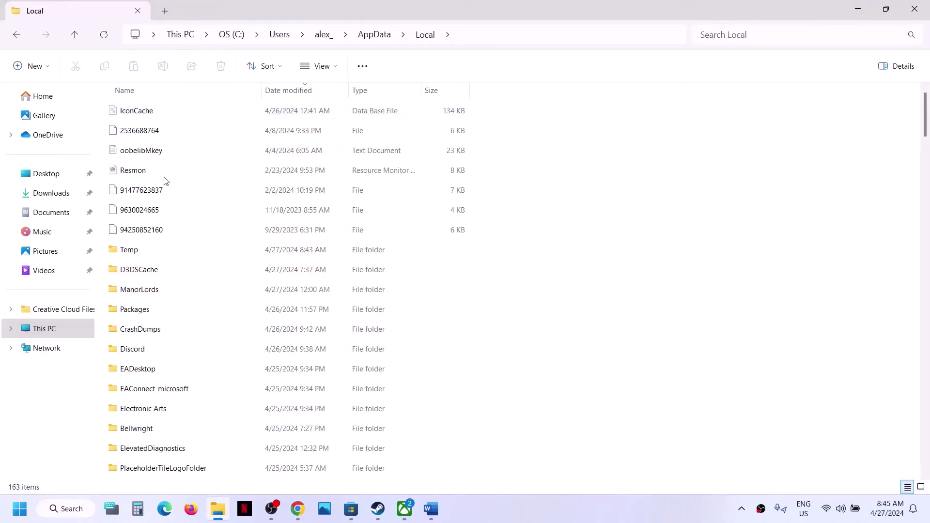
Step: Rename the ManorLords folder in AppData\Local as ManorLords.old
left_click(150, 297)
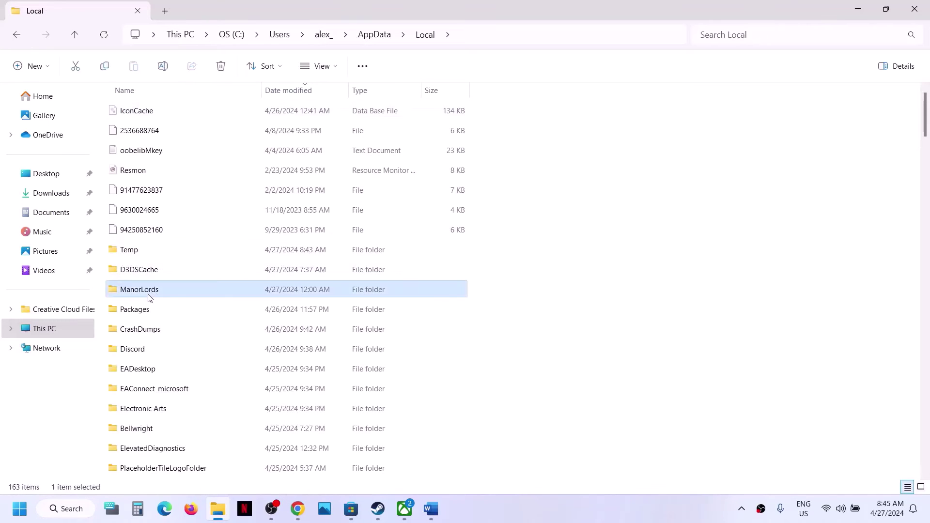
right_click(175, 295)
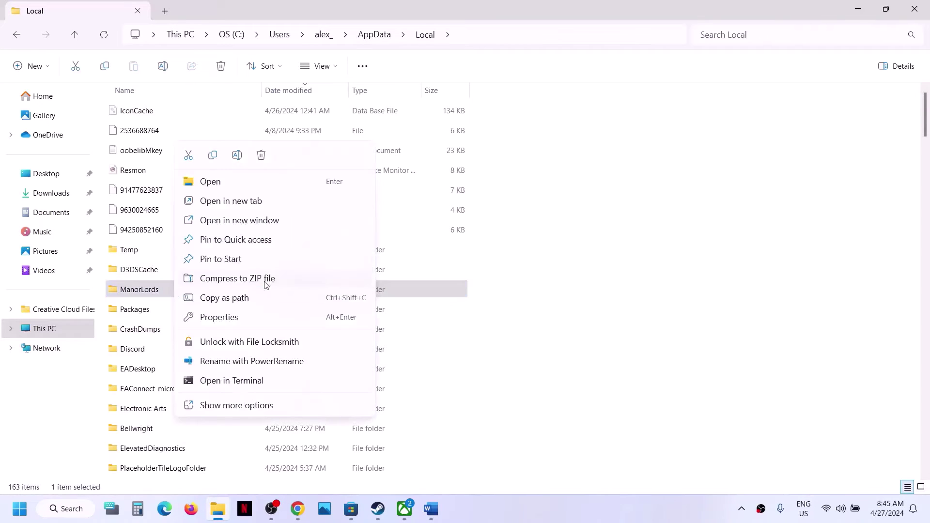
right_click(153, 301)
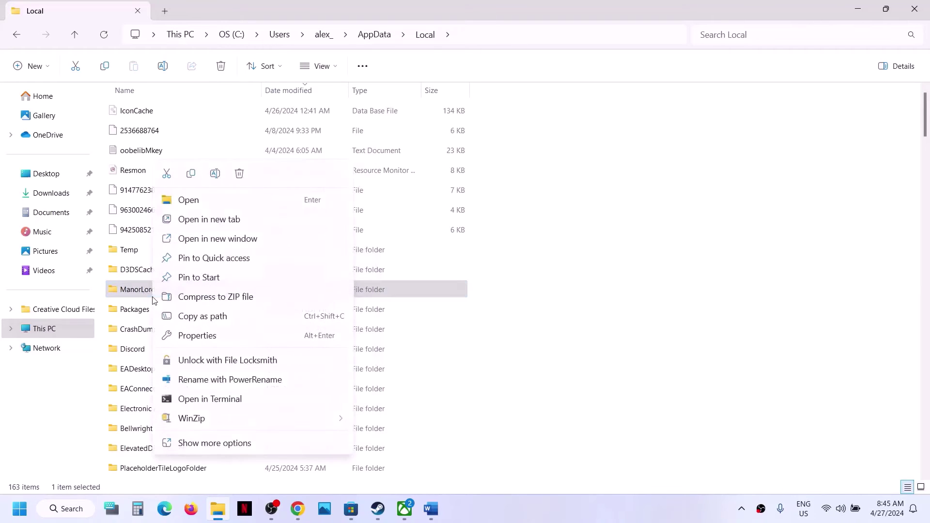
left_click(215, 174)
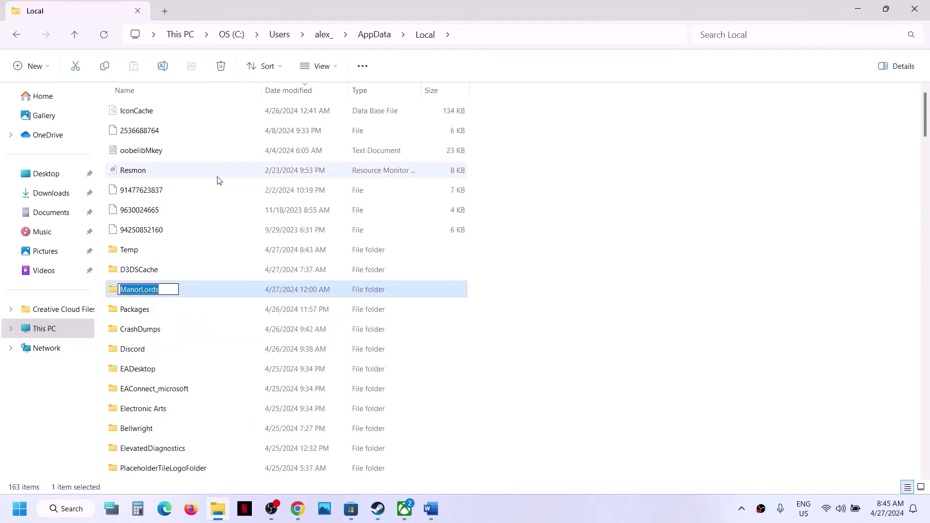
left_click(168, 288)
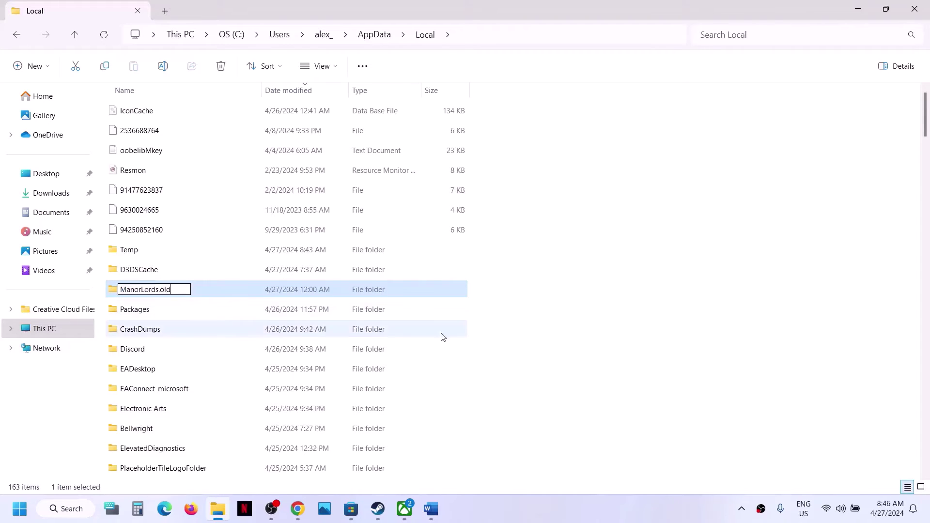
left_click(525, 340)
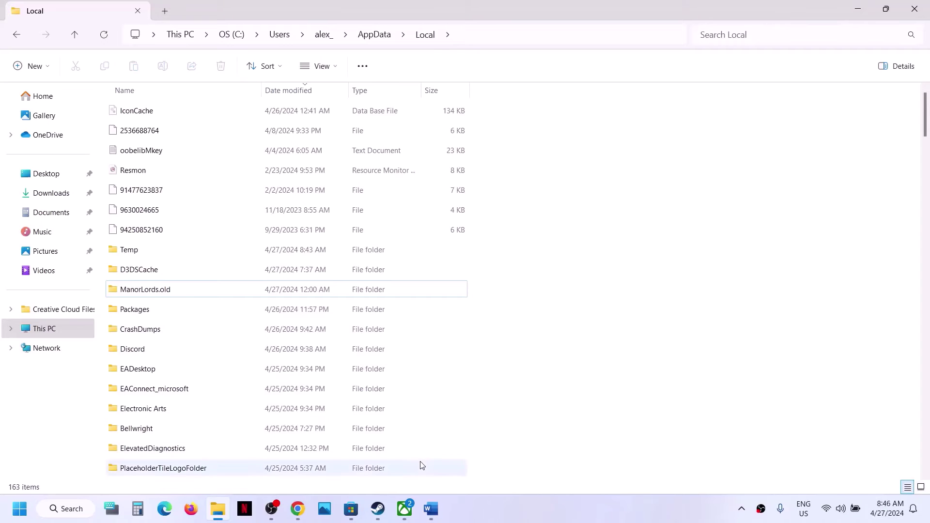
Step: Switch to the Word notes and review Step 12 about increasing the virtual memory through View Advanced system settings
left_click(378, 508)
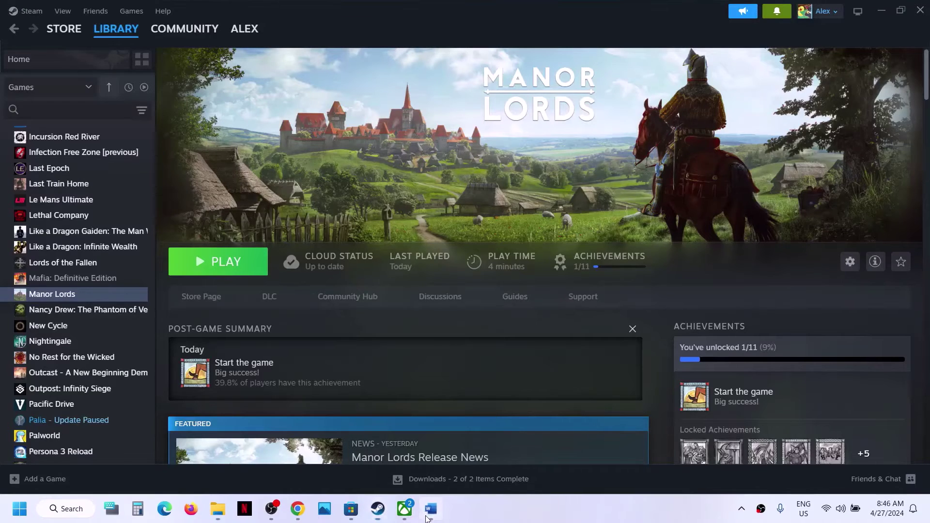
left_click(426, 514)
scroll(320, 287, "down", 5)
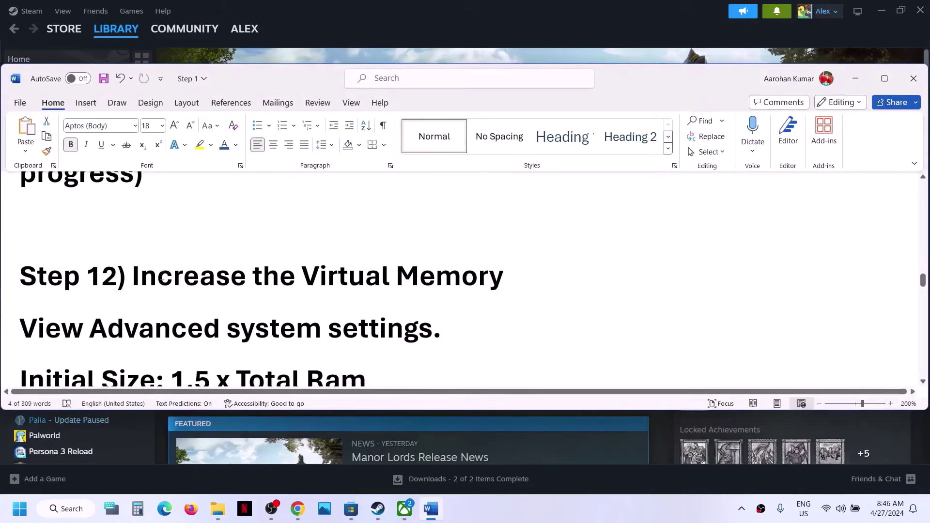
left_click_drag(134, 277, 503, 280)
left_click(474, 33)
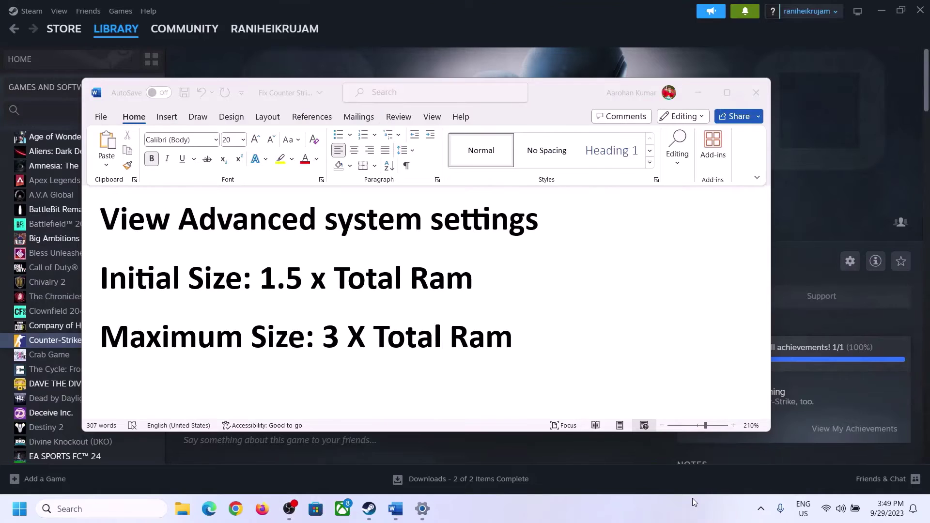
left_click(131, 224)
mouse_move(110, 223)
left_mouse_down()
mouse_move(501, 284)
mouse_move(503, 237)
left_mouse_up()
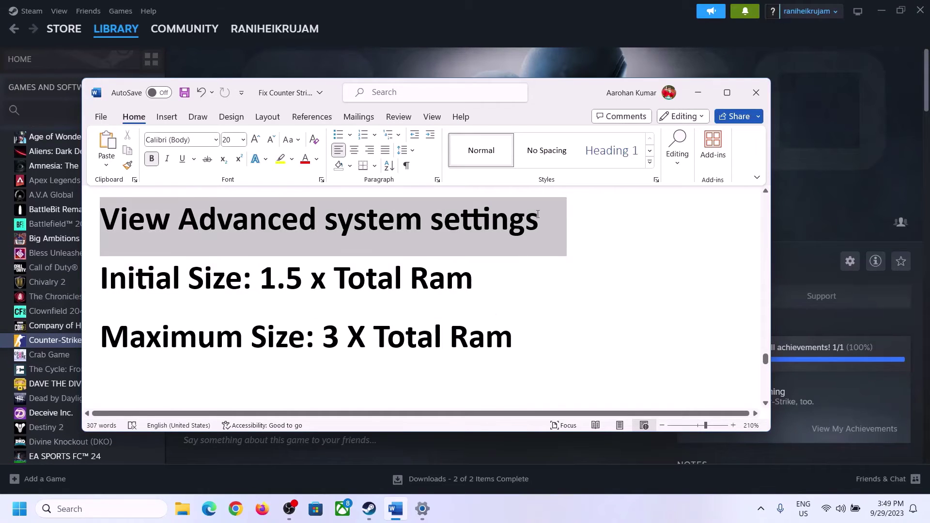
Step: Search Windows for Advanced system settings and open the advanced performance options from System Properties
left_click(111, 505)
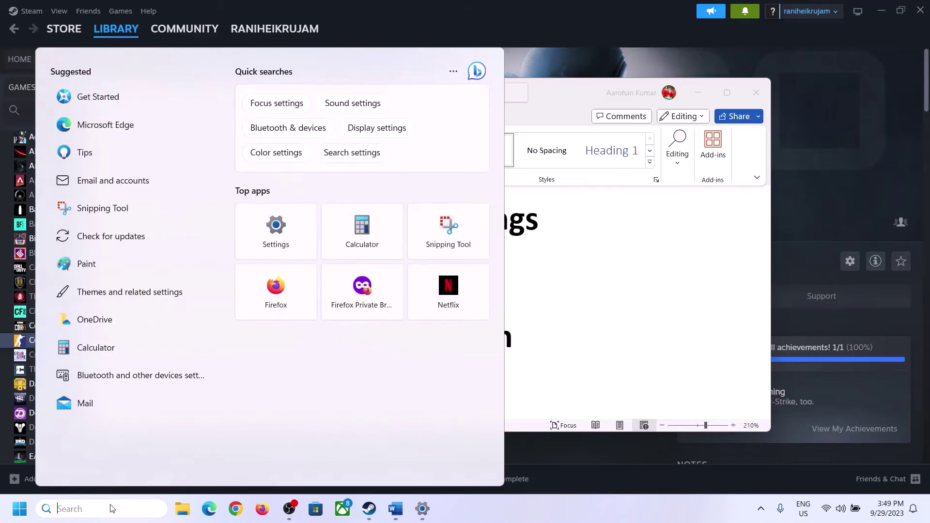
type("Advanced system settings")
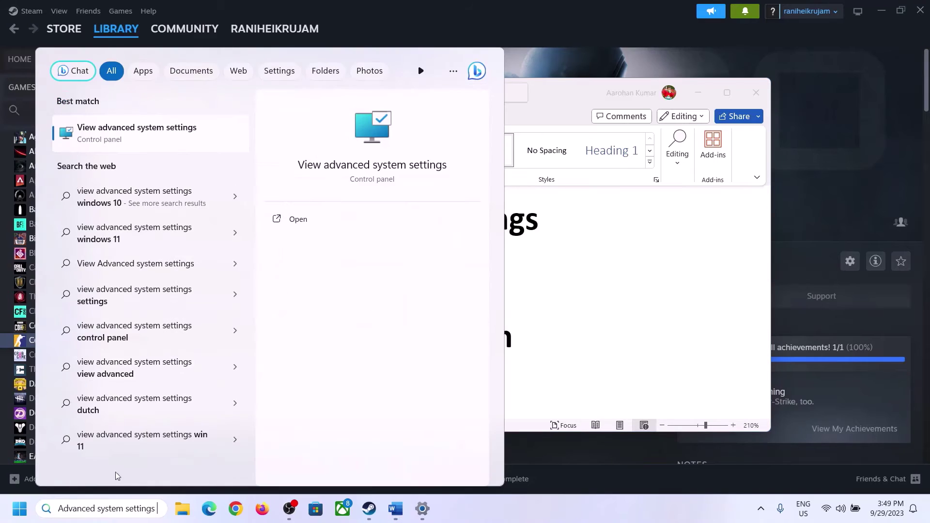
left_click(130, 140)
left_click_drag(193, 93, 416, 167)
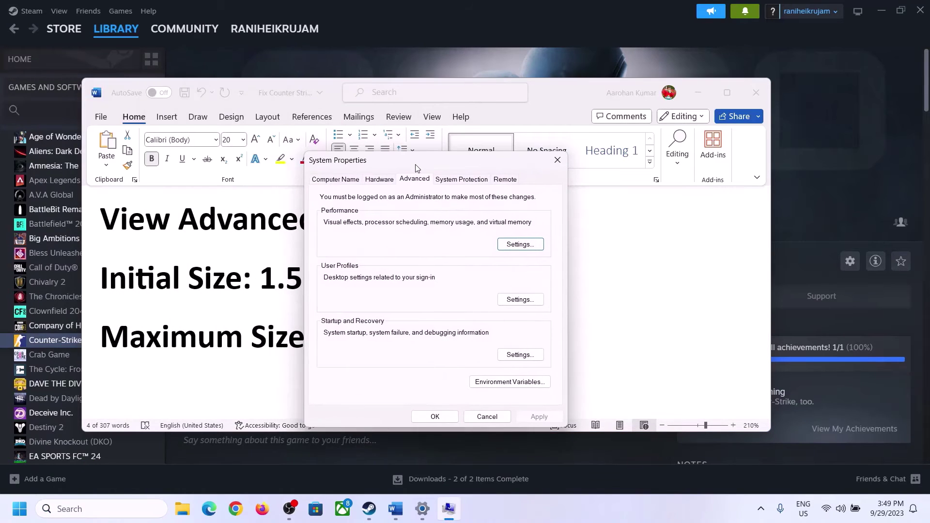
left_click(520, 246)
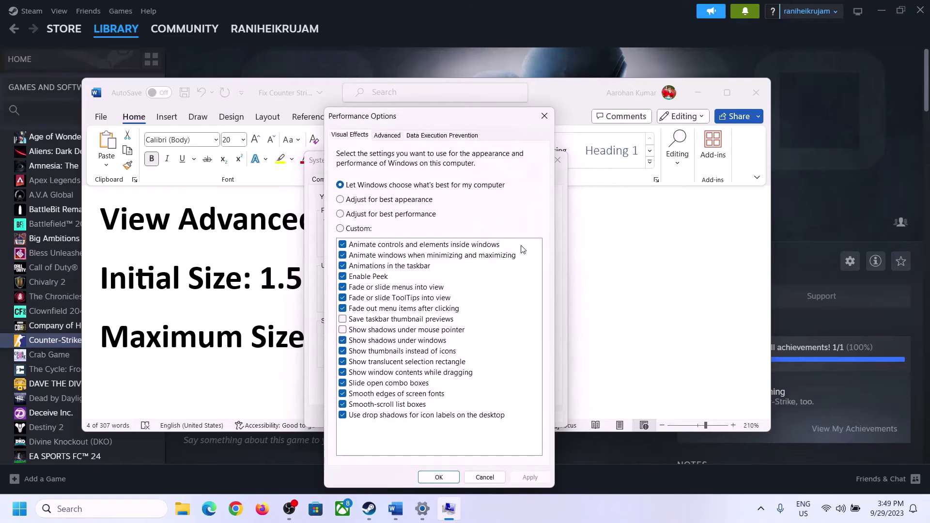
left_click(387, 136)
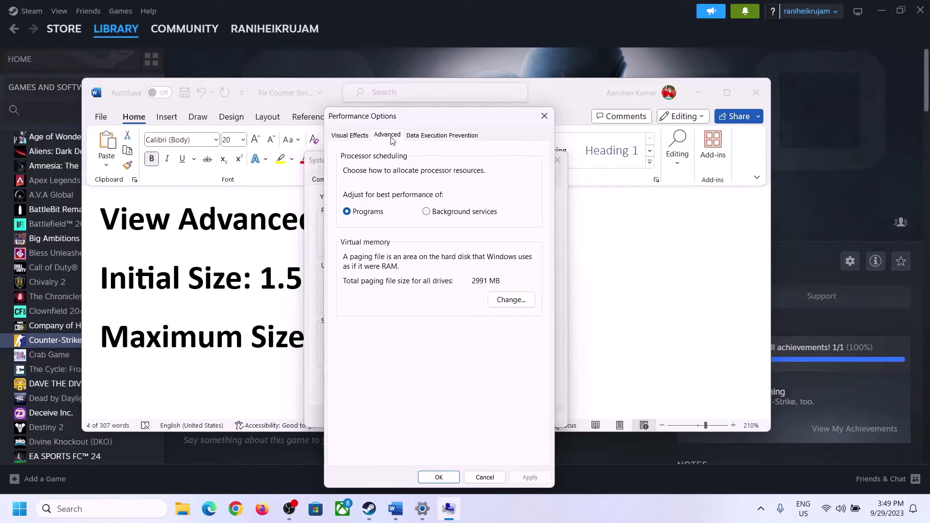
Step: Open the Virtual Memory settings, disable automatic paging file management and choose a custom size for drive C:
left_click(514, 300)
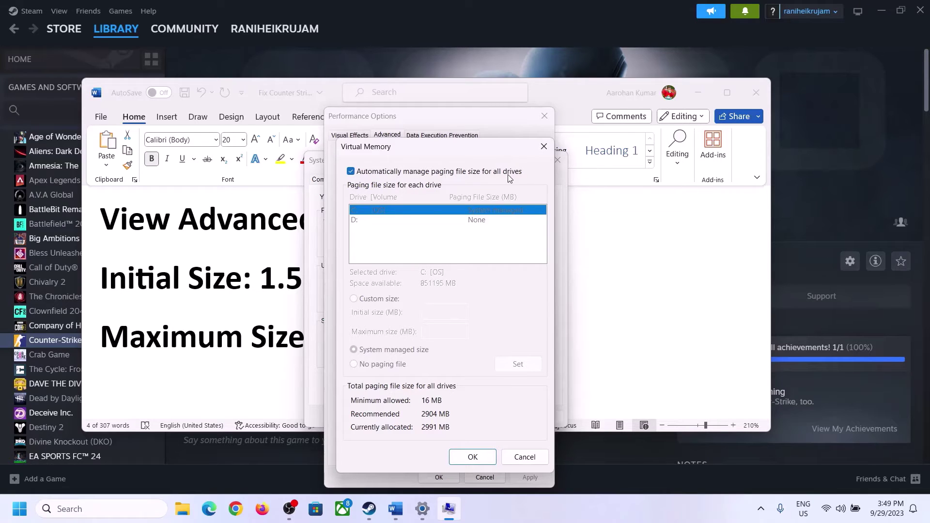
left_click(351, 172)
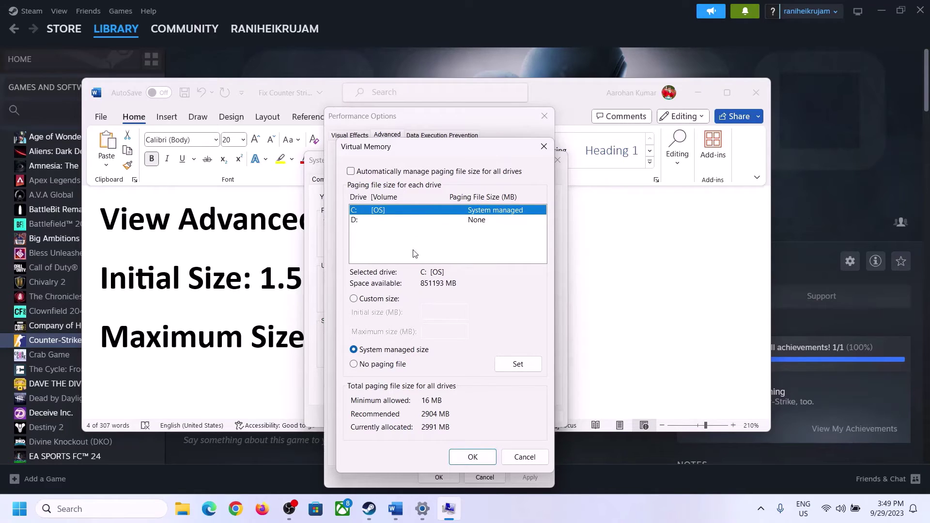
left_click(354, 299)
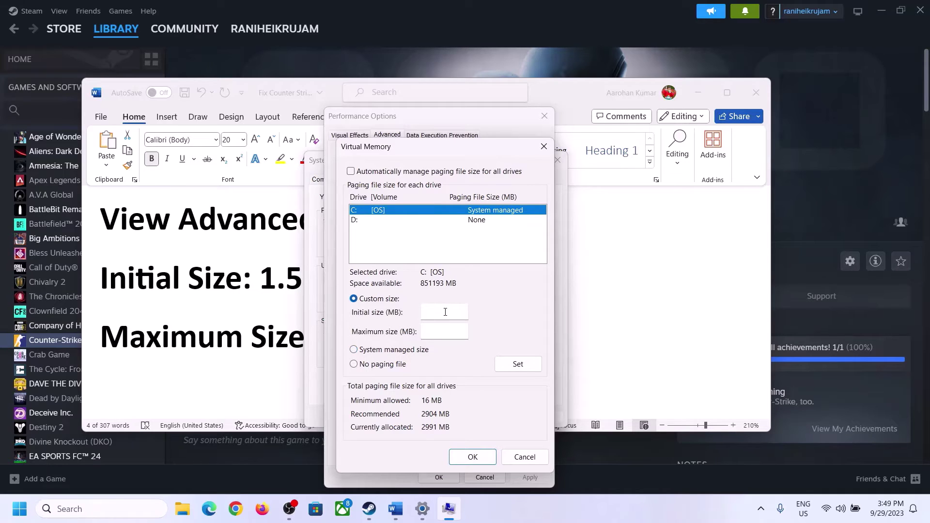
Step: Review the initial size formula in the Word notes and look up the installed RAM on the System About page in Settings
left_click(279, 289)
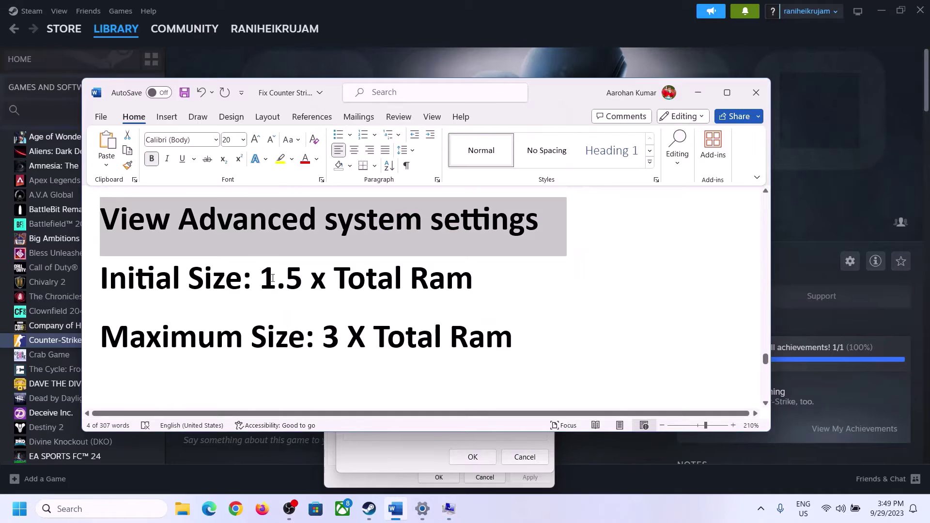
left_click_drag(273, 278, 431, 289)
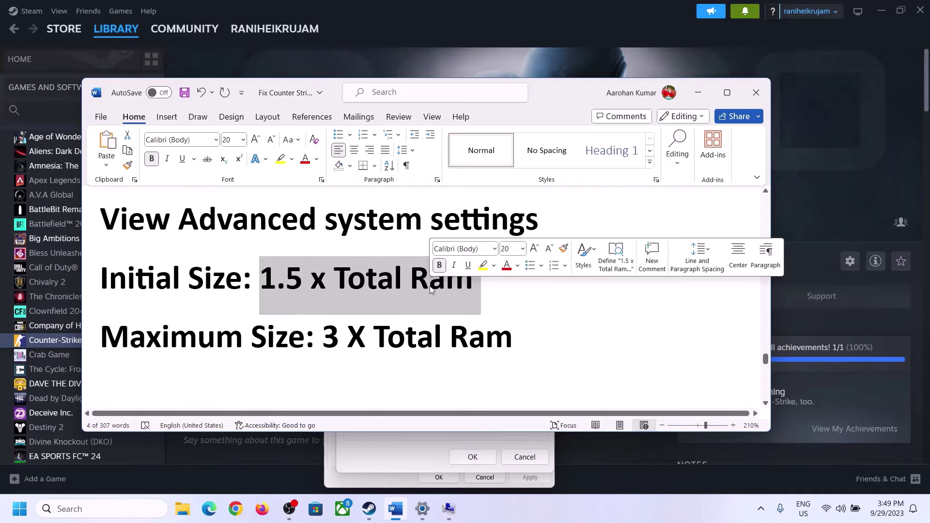
left_click(422, 511)
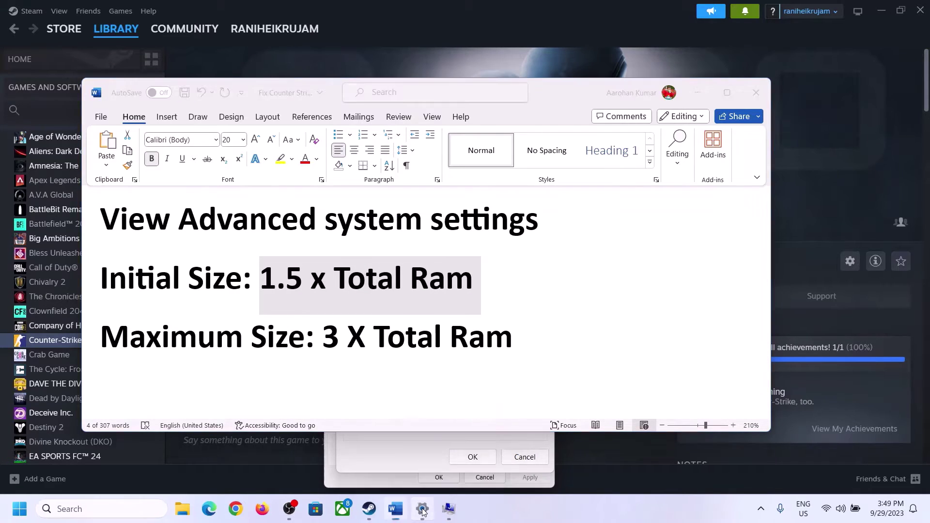
left_click(44, 155)
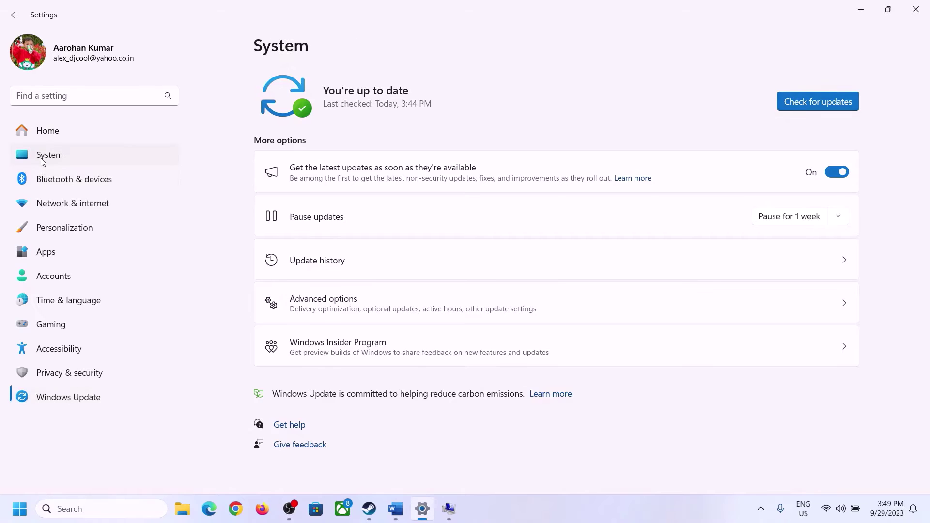
scroll(315, 315, "down", 6)
left_click(305, 460)
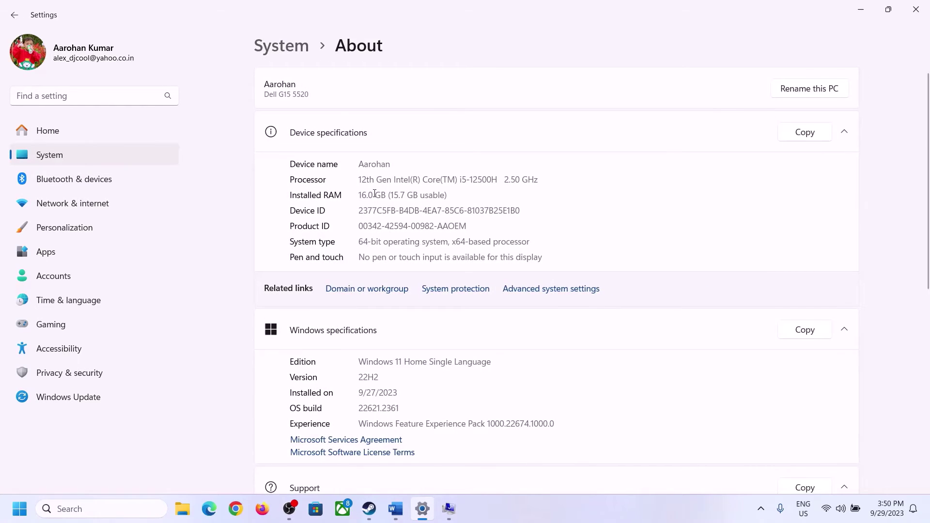
left_click_drag(366, 194, 354, 194)
left_click(374, 197)
left_click_drag(367, 194, 356, 195)
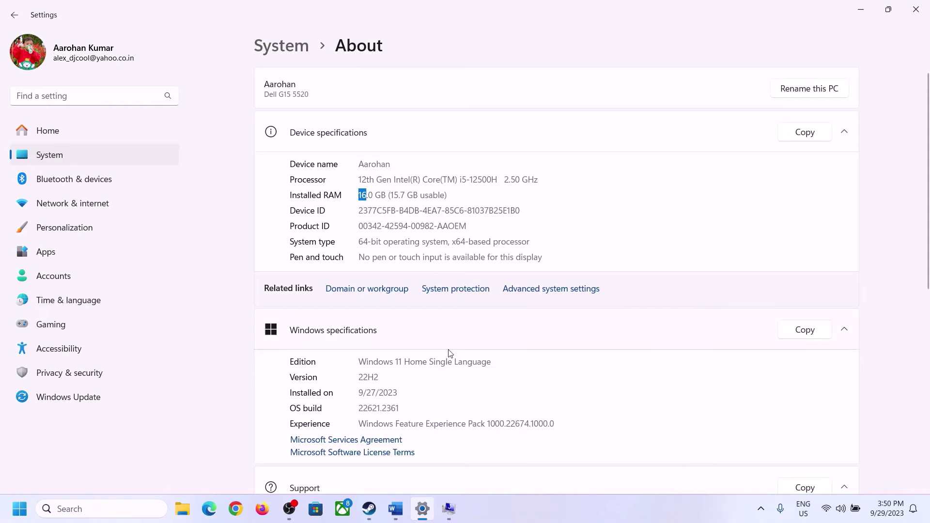
Step: Return to the Virtual Memory dialog and launch Calculator with the Run command calc
left_click(444, 508)
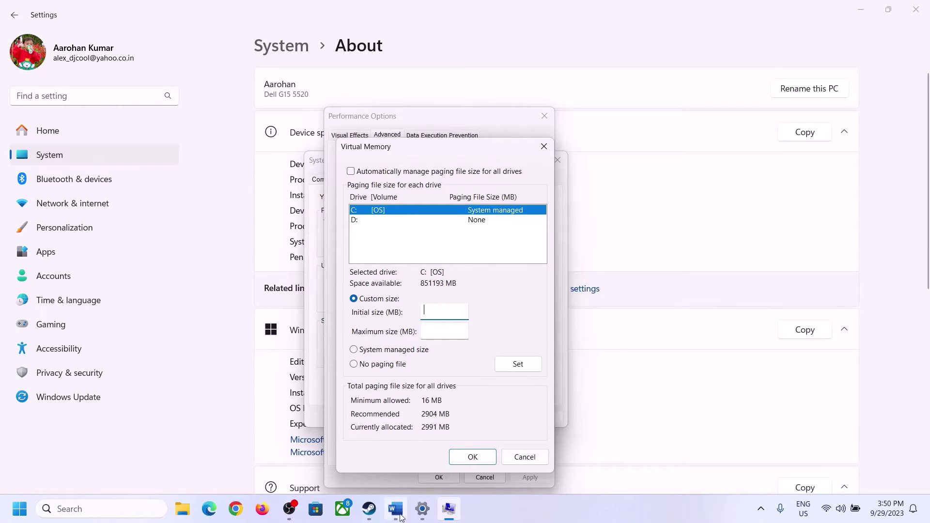
mouse_move(417, 447)
key("super+r")
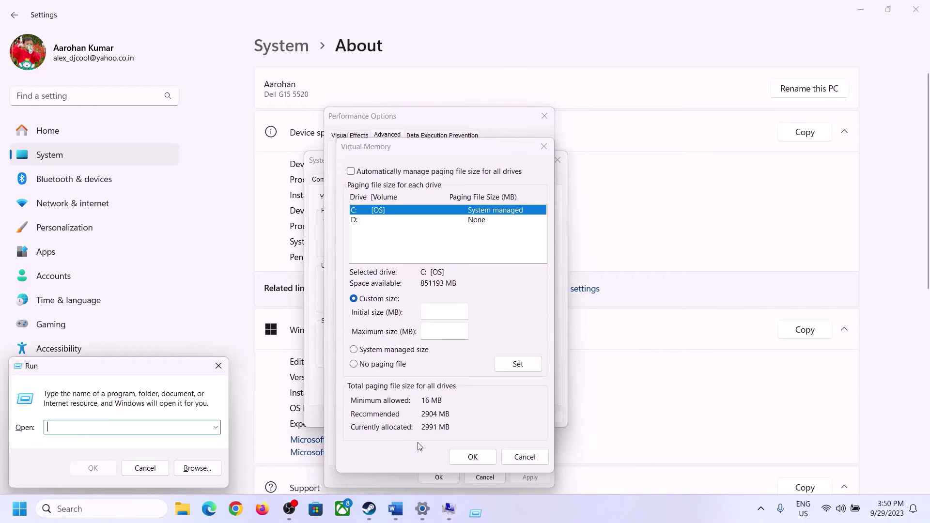
type("calc")
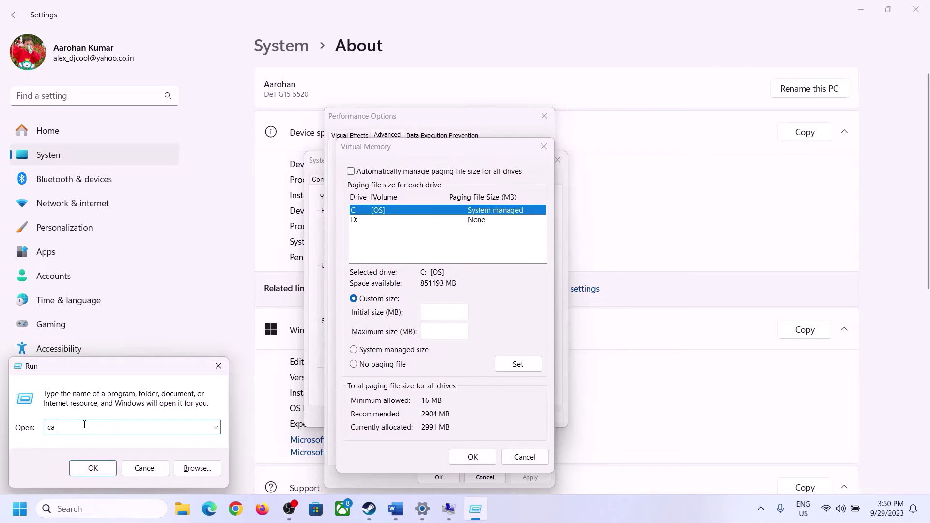
left_click(92, 468)
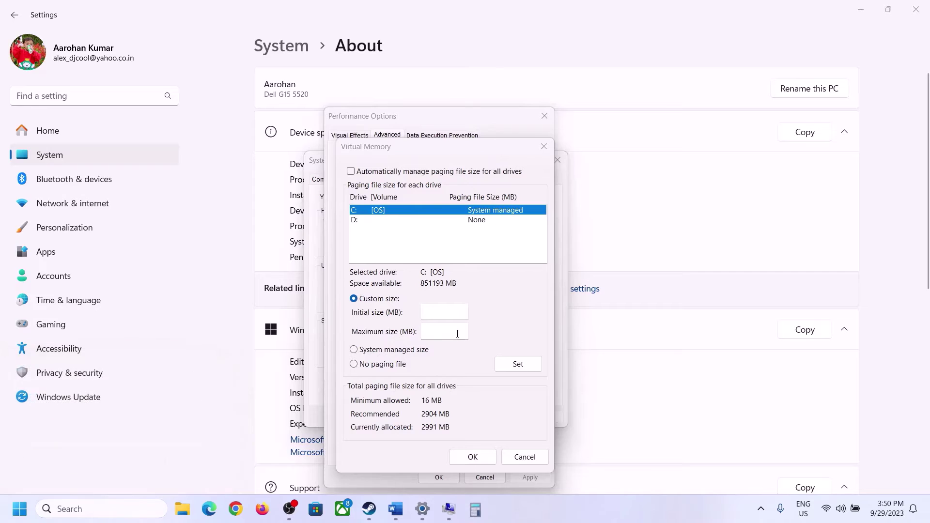
Step: Move Calculator beside the Virtual Memory dialog and bring up the Word notes with the initial size formula next to it
left_click_drag(117, 17, 678, 158)
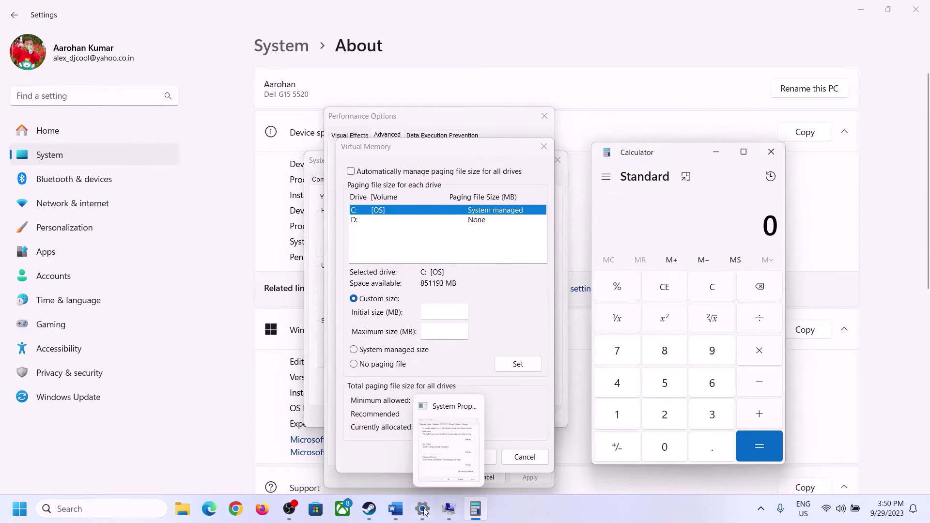
left_click(395, 508)
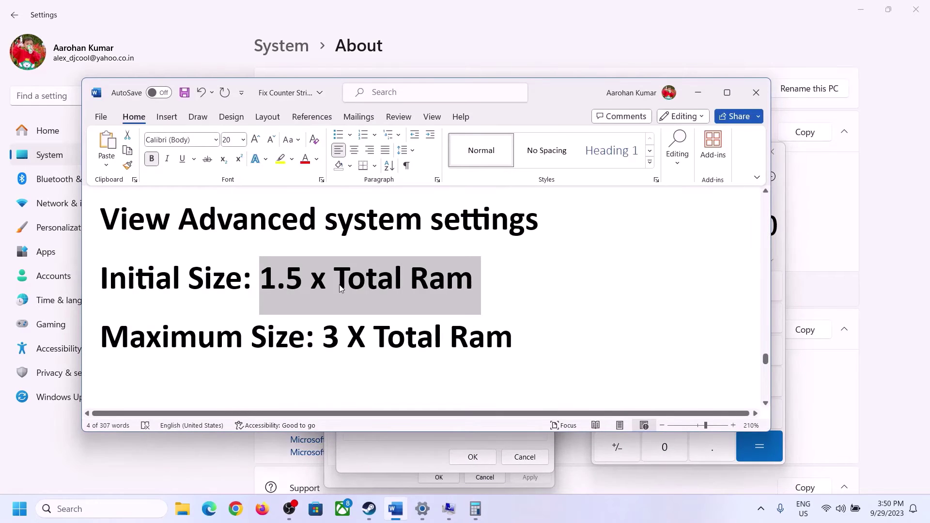
left_click(475, 508)
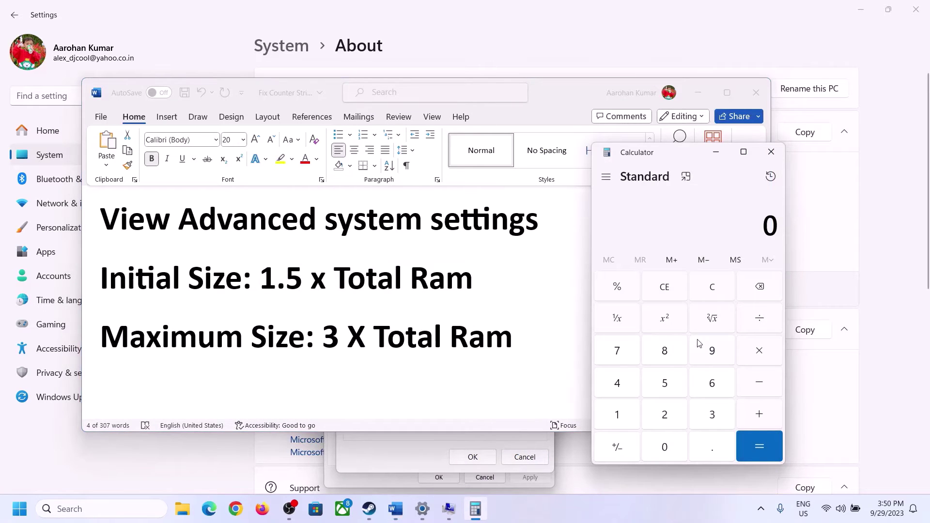
Step: Convert the 16 GB of installed RAM to megabytes in Calculator by computing 16 × 1024
left_click(617, 415)
left_click(708, 389)
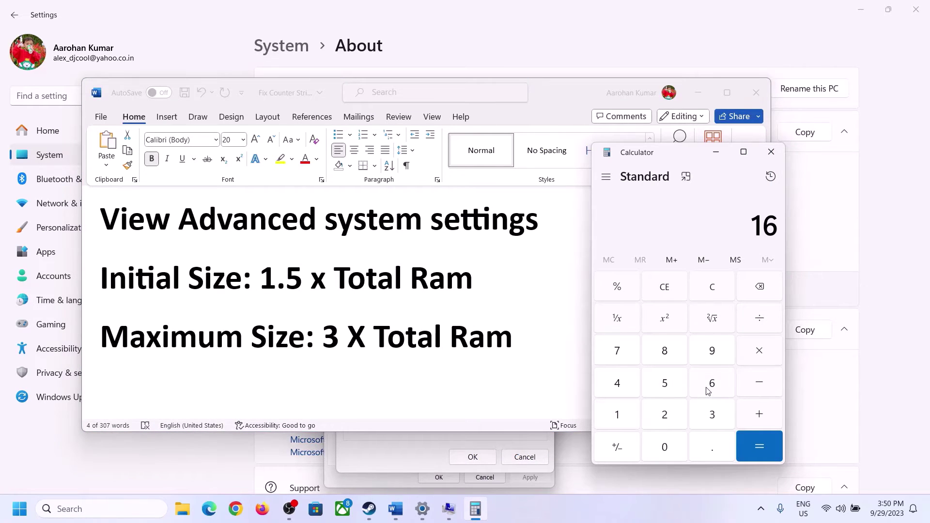
left_click(713, 296)
left_click(624, 416)
left_click(698, 389)
left_click(760, 352)
left_click(632, 426)
left_click(665, 451)
left_click(665, 415)
left_click(623, 389)
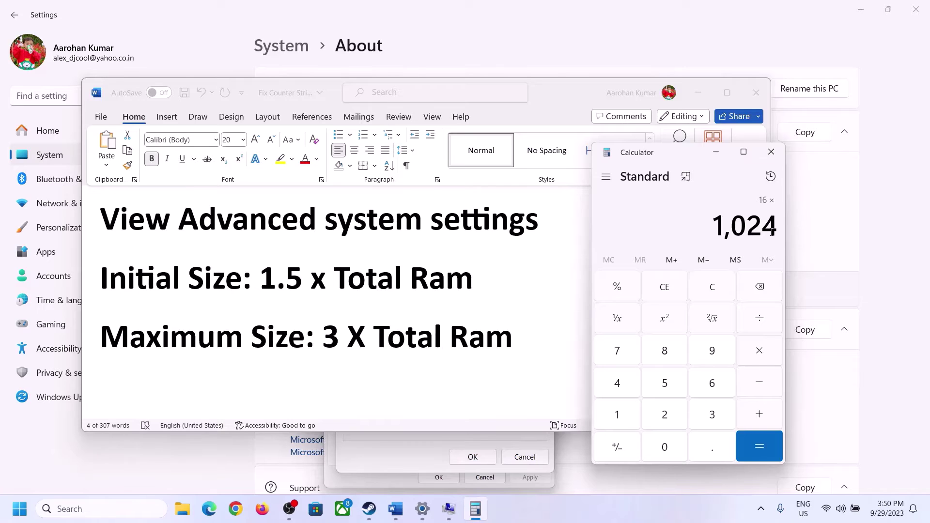
left_click(758, 443)
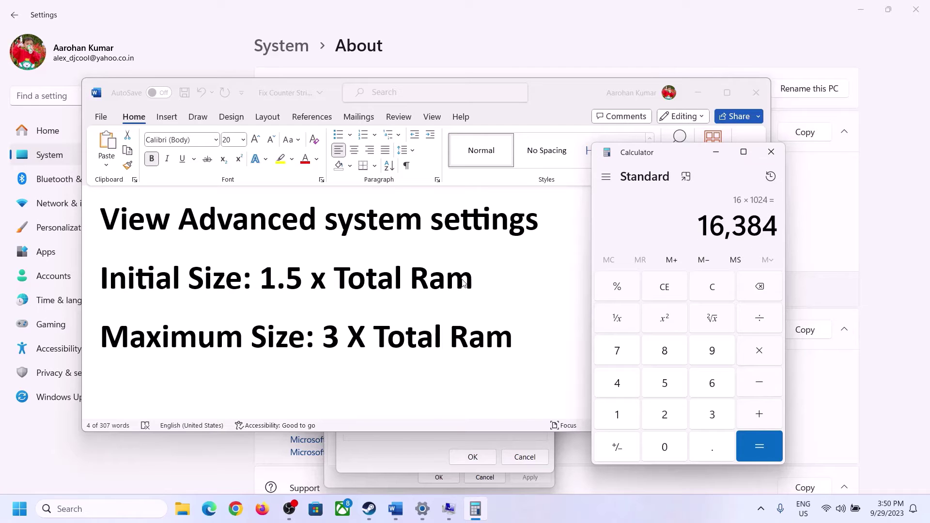
Step: Multiply the RAM size in megabytes by 1.5 in Calculator to get the initial paging file size
left_click(761, 356)
left_click(629, 418)
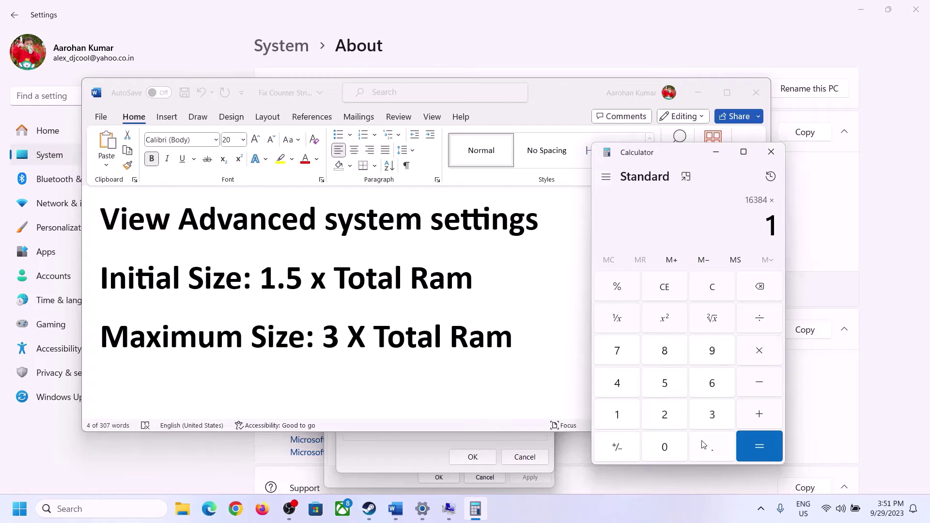
left_click(710, 448)
left_click(664, 382)
left_click(758, 443)
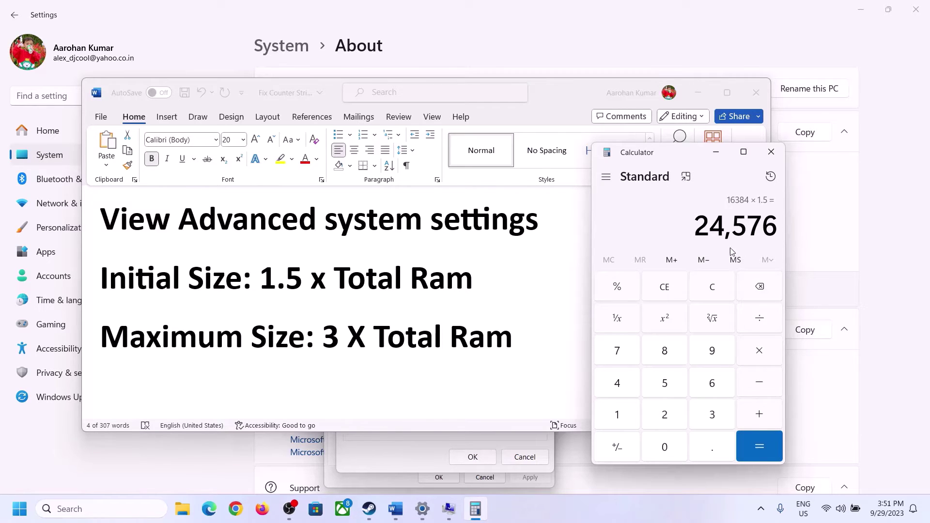
Step: Return to the Virtual Memory dialog and set the initial size for drive C: to 24576 MB
left_click(410, 452)
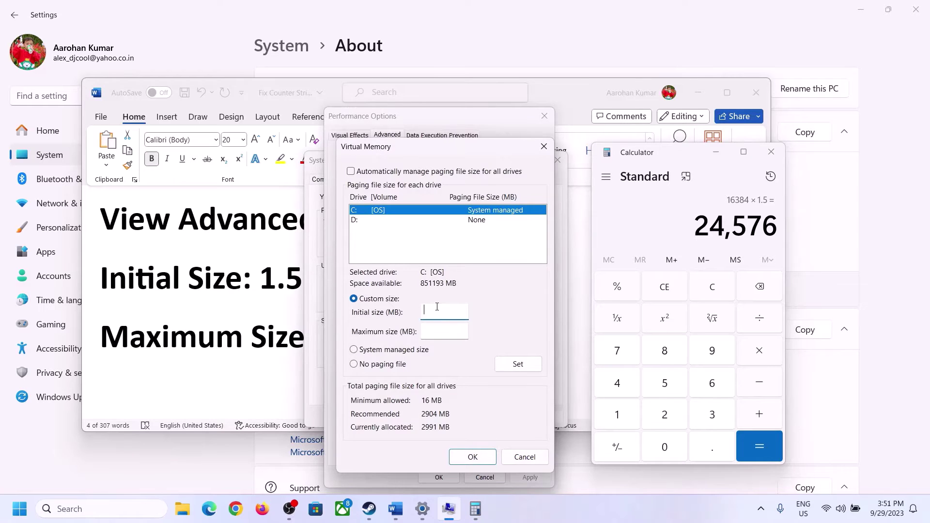
type("24576")
left_click(465, 330)
Step: Review the maximum size formula in the Word notes and the installed RAM in Settings, and clear Calculator for a new calculation
left_click(293, 341)
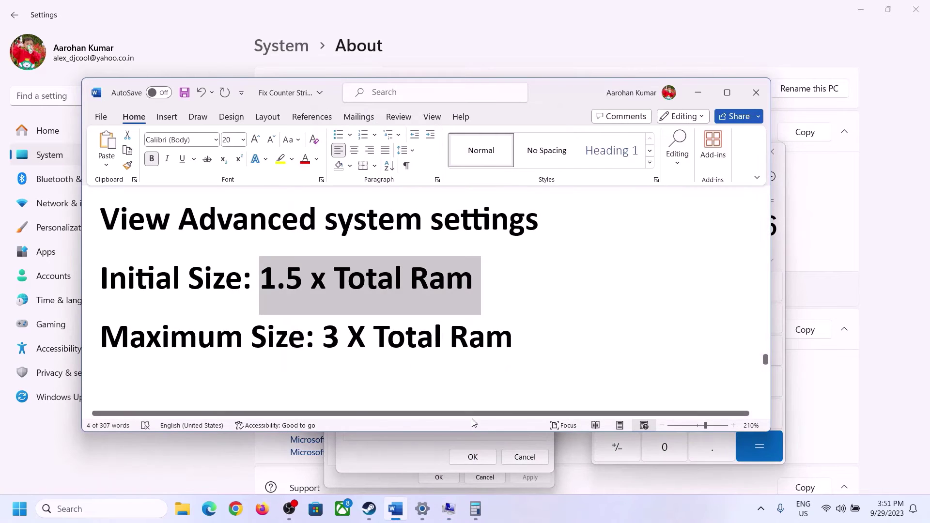
left_click(780, 251)
left_click(720, 288)
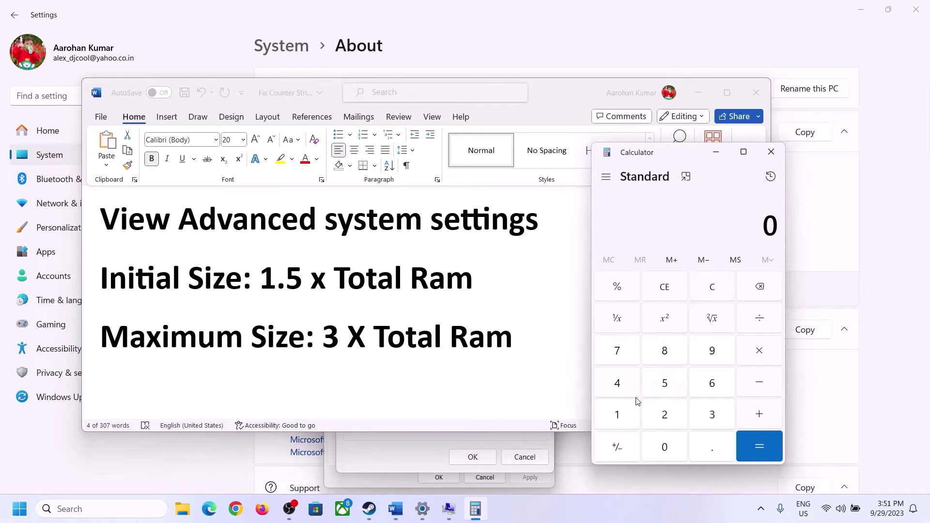
left_click(422, 509)
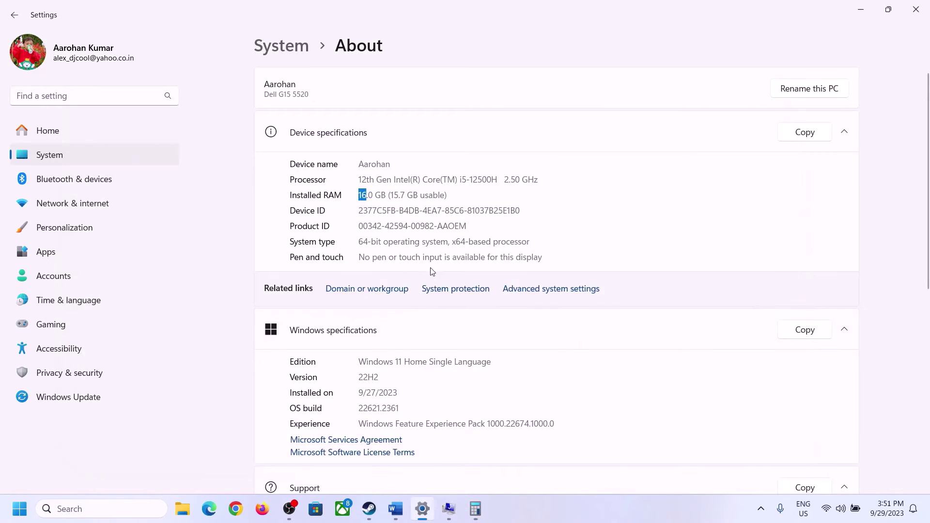
left_click(475, 509)
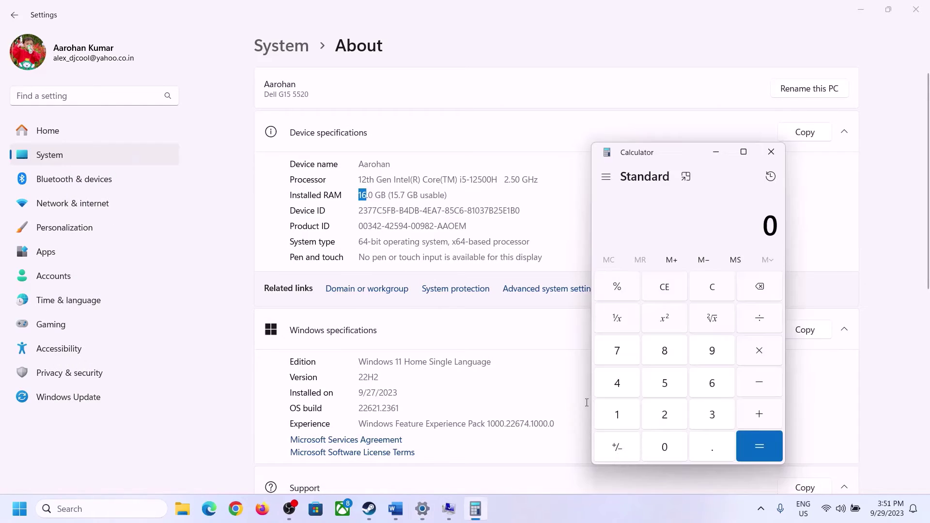
Step: Compute 16 × 1024 again in Calculator as the base for the maximum paging file size
left_click(628, 413)
left_click(710, 385)
left_click(757, 352)
left_click(623, 411)
left_click(657, 444)
left_click(665, 416)
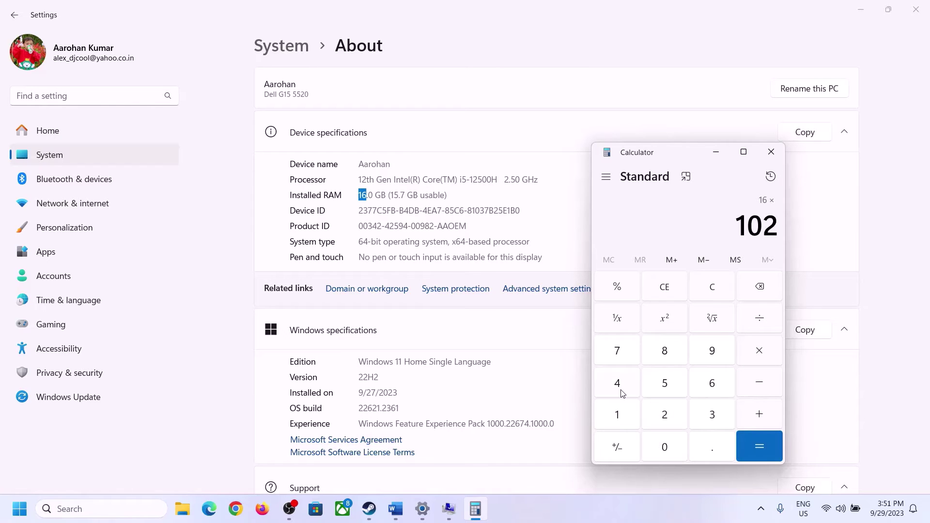
left_click(619, 388)
left_click(750, 452)
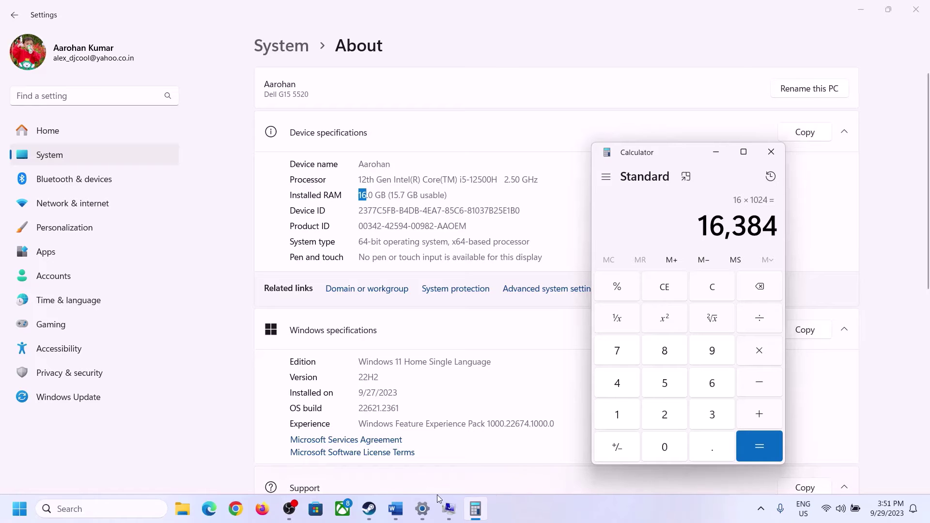
Step: Check the maximum size formula in the Word notes and multiply the RAM size in megabytes by 3 in Calculator
left_click(395, 509)
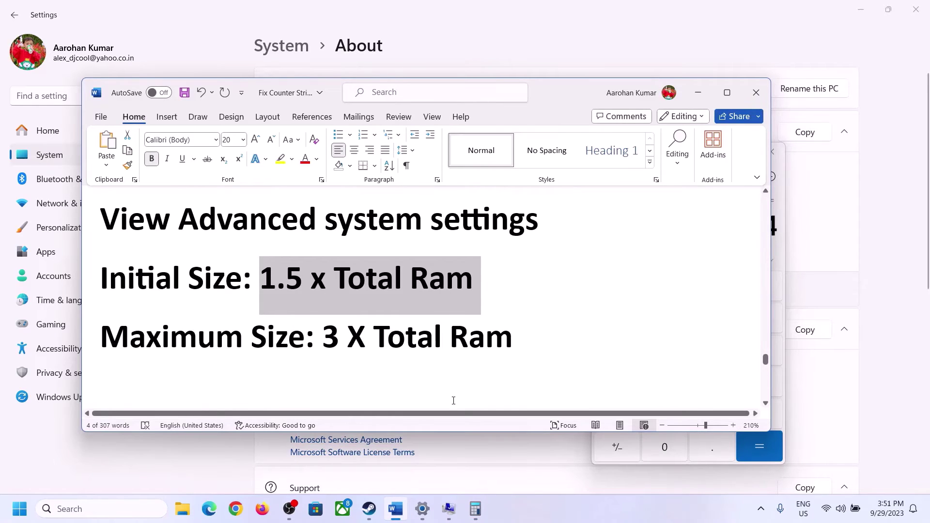
left_click(475, 508)
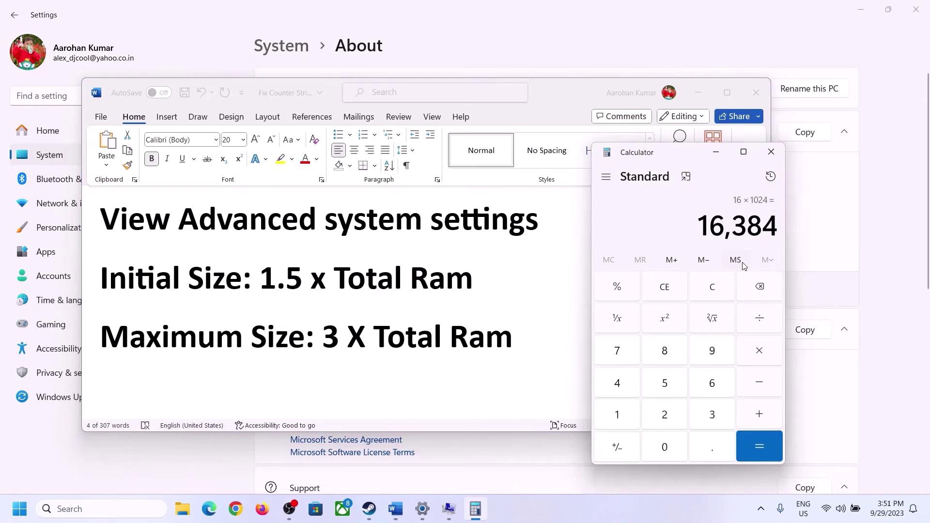
left_click(761, 352)
left_click(697, 416)
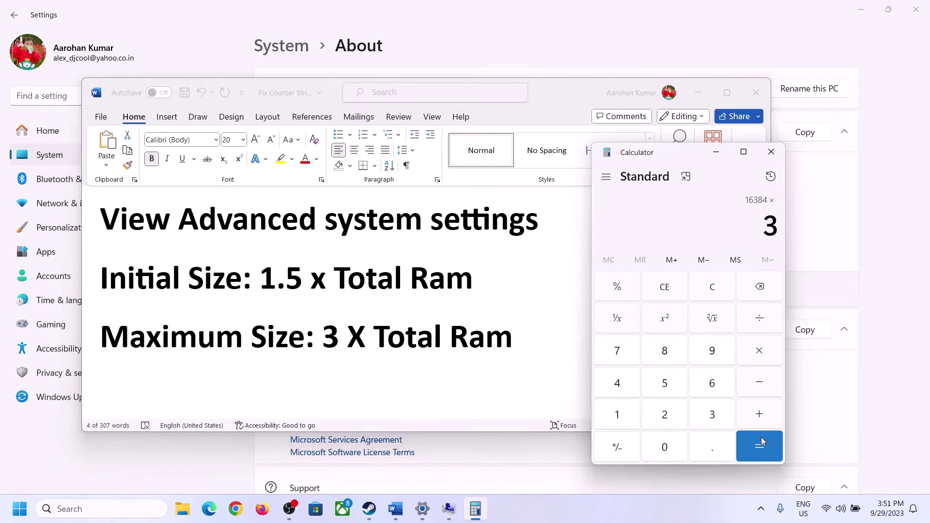
left_click(762, 441)
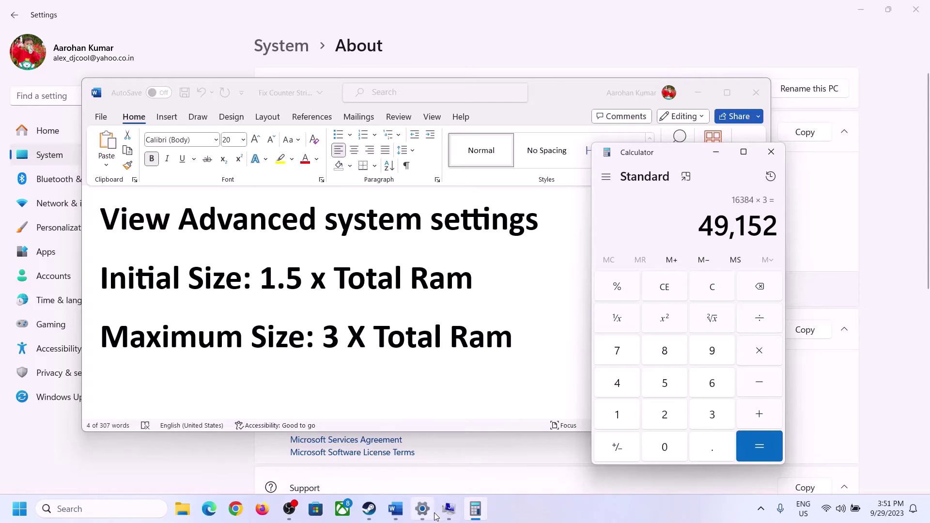
Step: Set the maximum size for drive C: to 49152 MB, assign the custom paging file size and confirm the Virtual Memory dialog
left_click(448, 509)
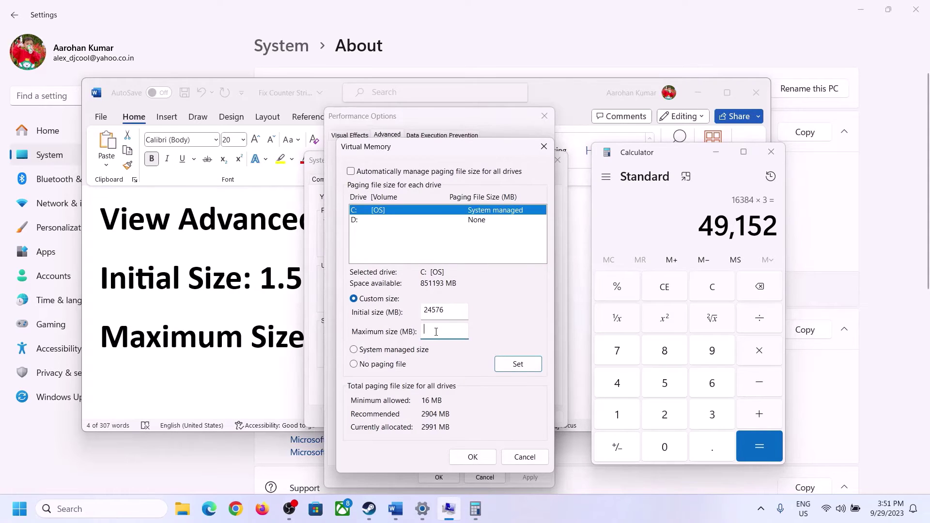
type("49152")
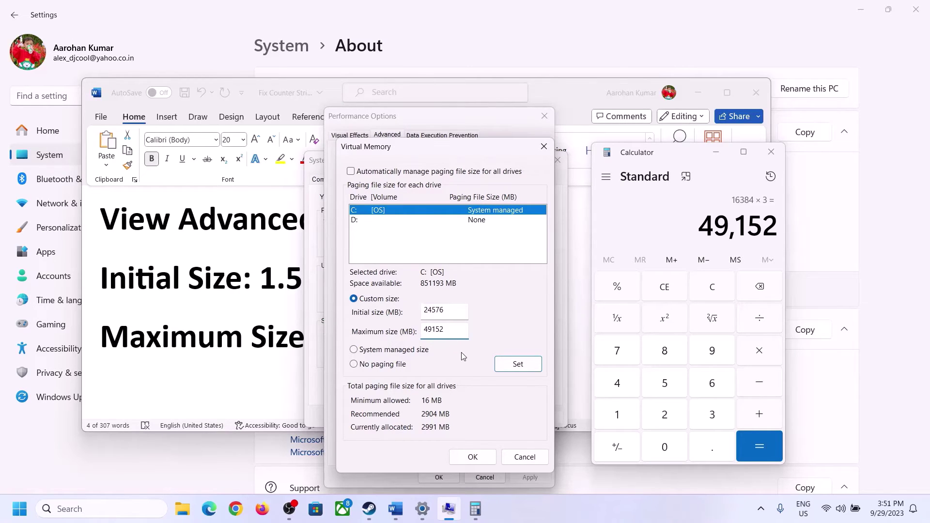
left_click(518, 368)
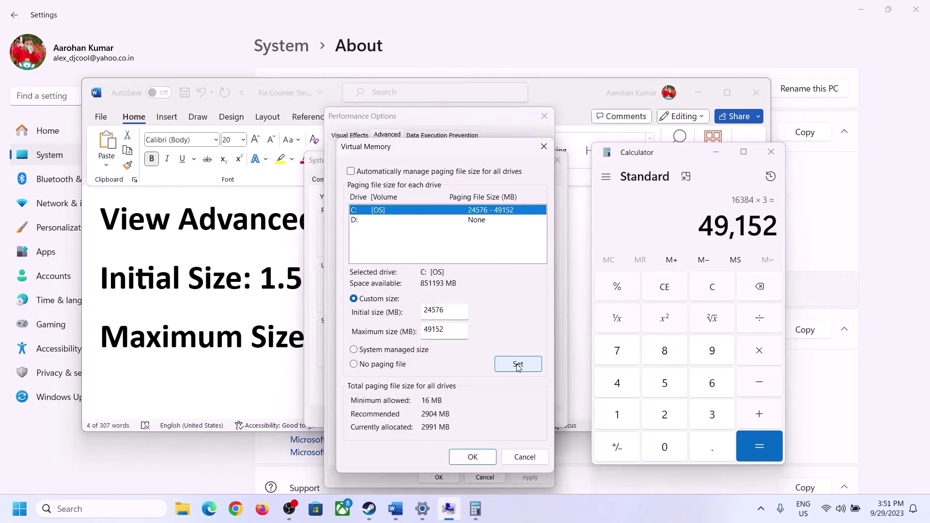
left_click(474, 457)
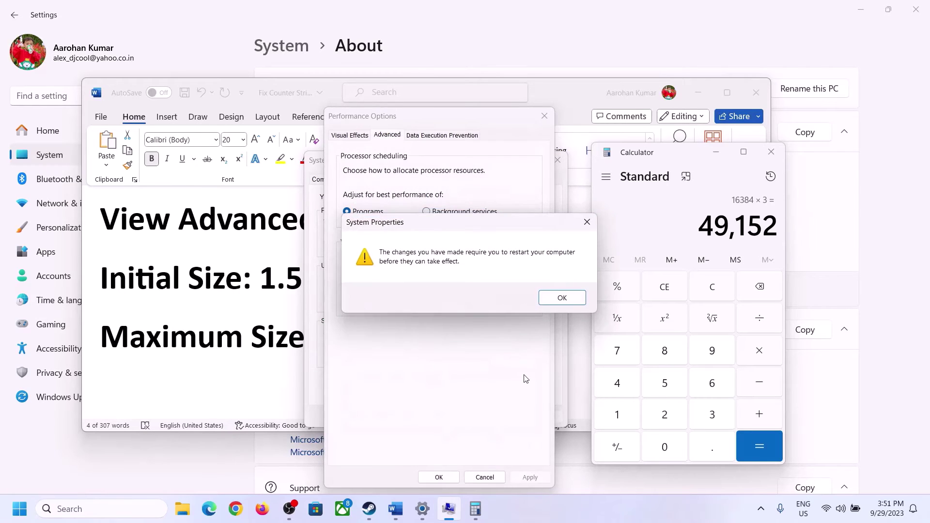
Step: Acknowledge the restart notice, confirm Performance Options and System Properties, and dismiss the restart request without restarting
left_click(562, 297)
left_click(530, 477)
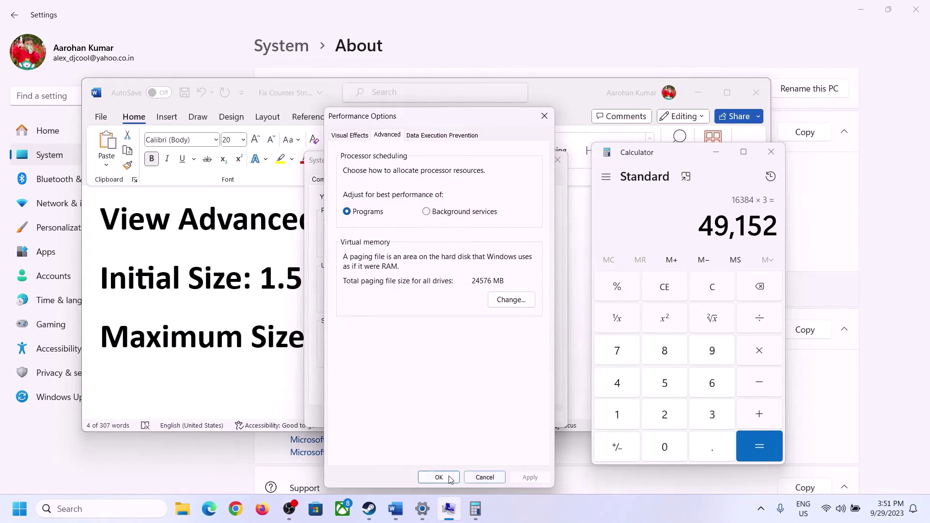
left_click(450, 479)
left_click(438, 417)
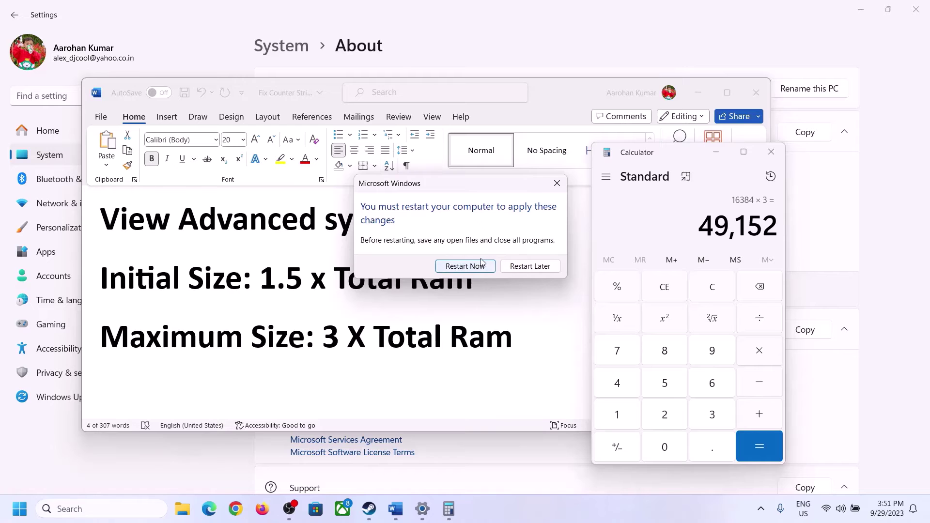
left_click(557, 183)
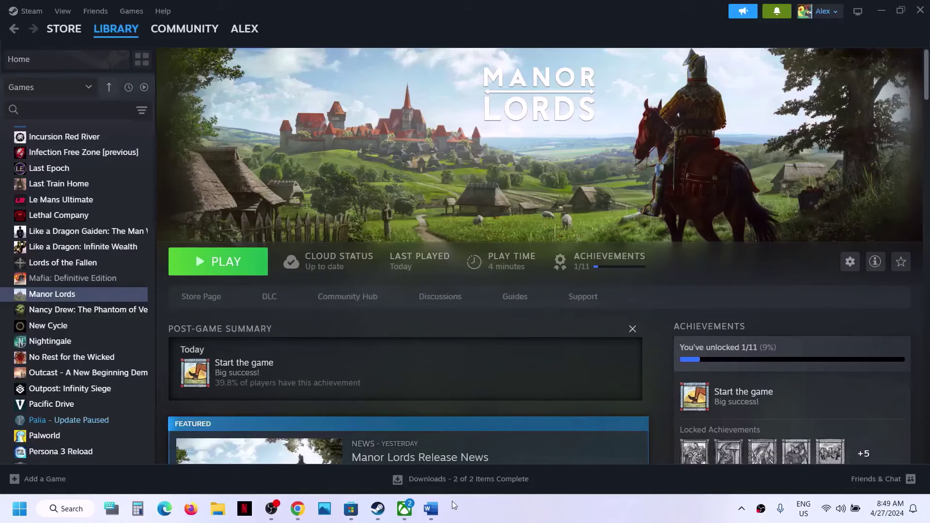
Step: Copy the Visual C++ link under Step 13 of the Word notes and open it in a new Chrome tab
left_click(431, 508)
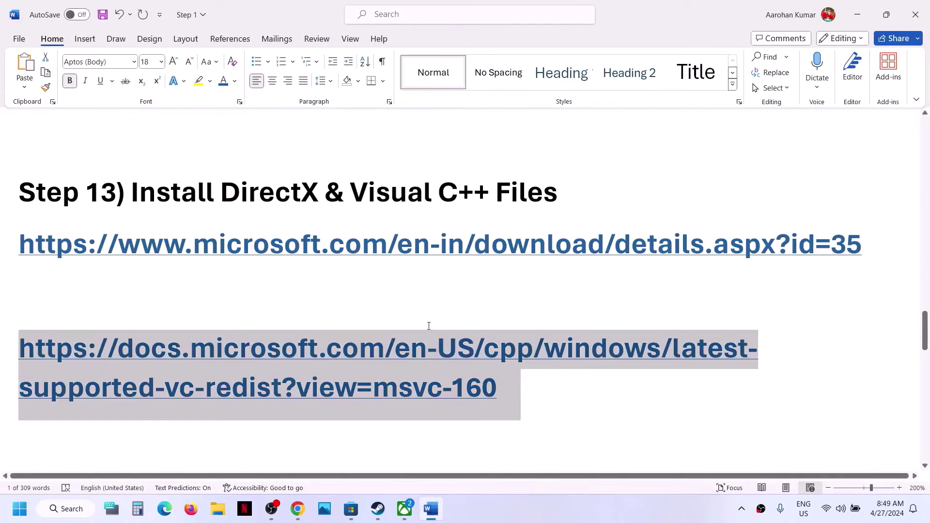
left_click(509, 390)
triple_click(509, 389)
left_click(303, 513)
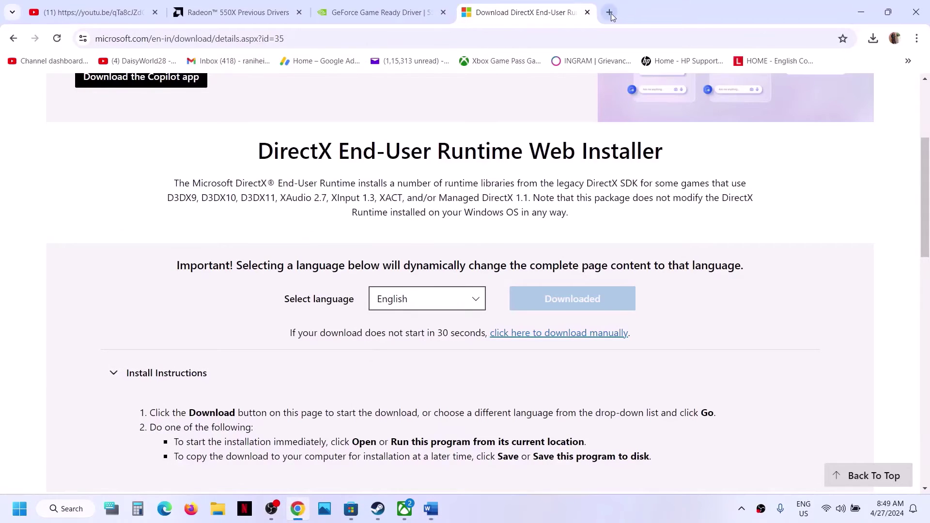
left_click(609, 12)
type("https://docs.microsoft.com/en-us/cpp/windows/latest-supported-vc-redist?view=msvc-160")
key("Return")
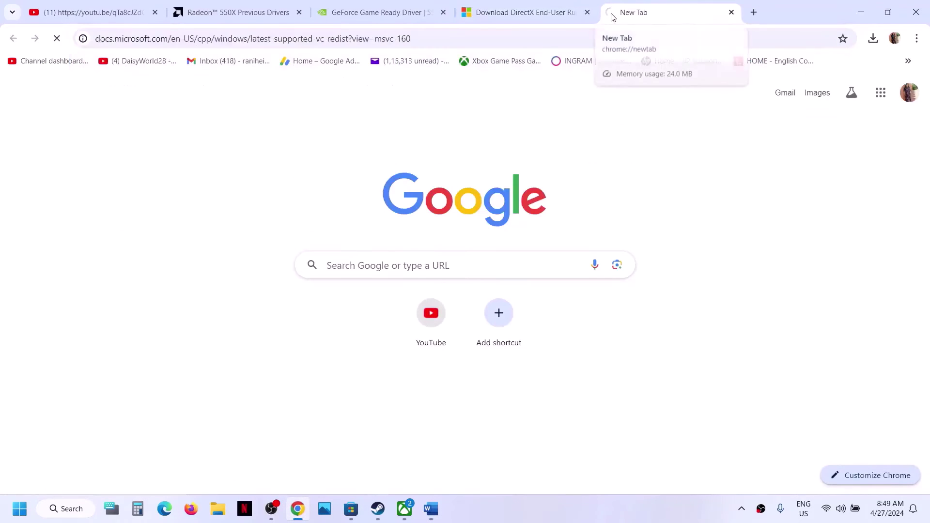
Step: Find the Visual Studio 2015, 2017, 2019, and 2022 section and its download table for the latest Visual C++ Redistributable
scroll(458, 193, "down", 5)
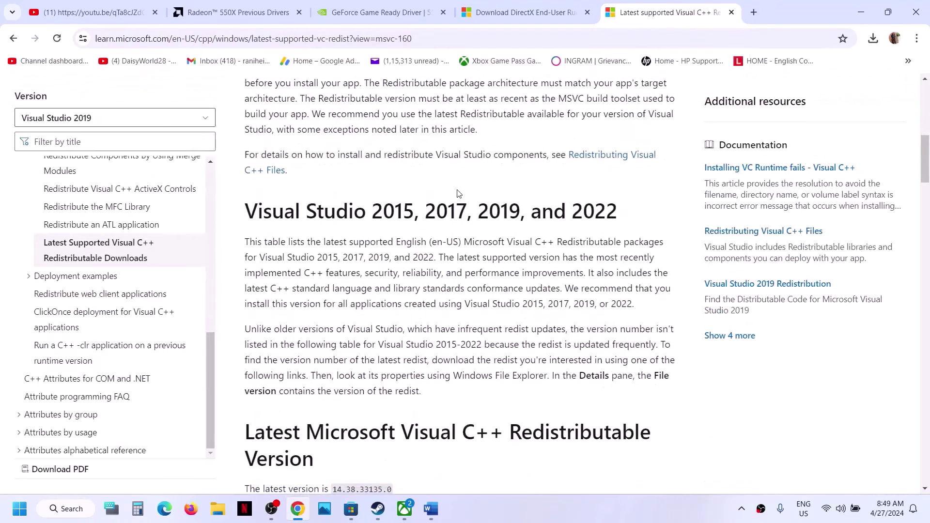
left_click_drag(261, 215, 602, 220)
left_click(348, 291)
scroll(348, 290, "down", 7)
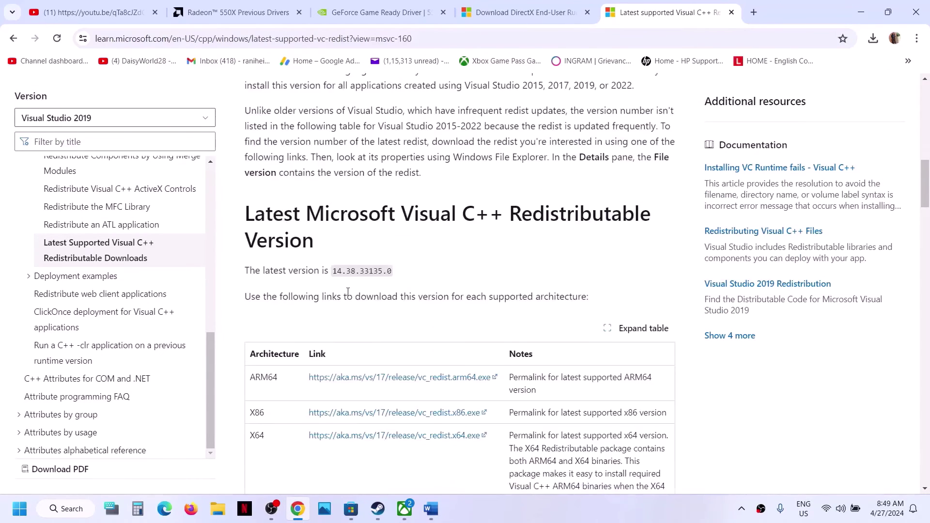
Step: Download and run the X86 Visual C++ Redistributable, try to repair its installation and dismiss the error message
double_click(256, 243)
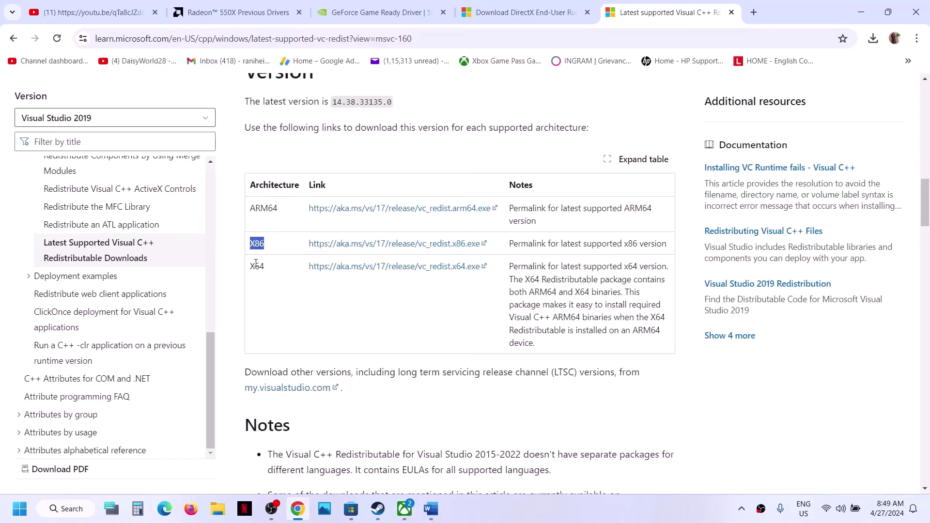
left_click_drag(256, 265, 264, 243)
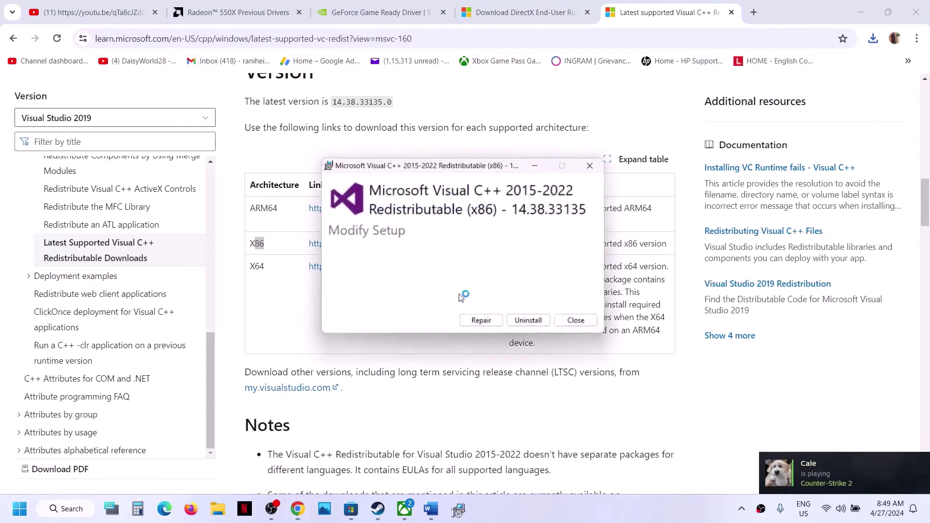
left_click(484, 323)
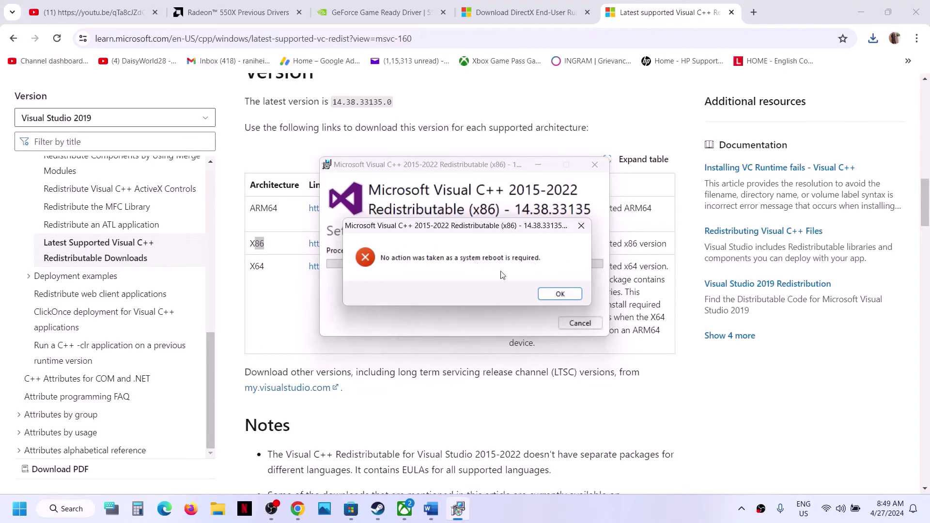
left_click(560, 294)
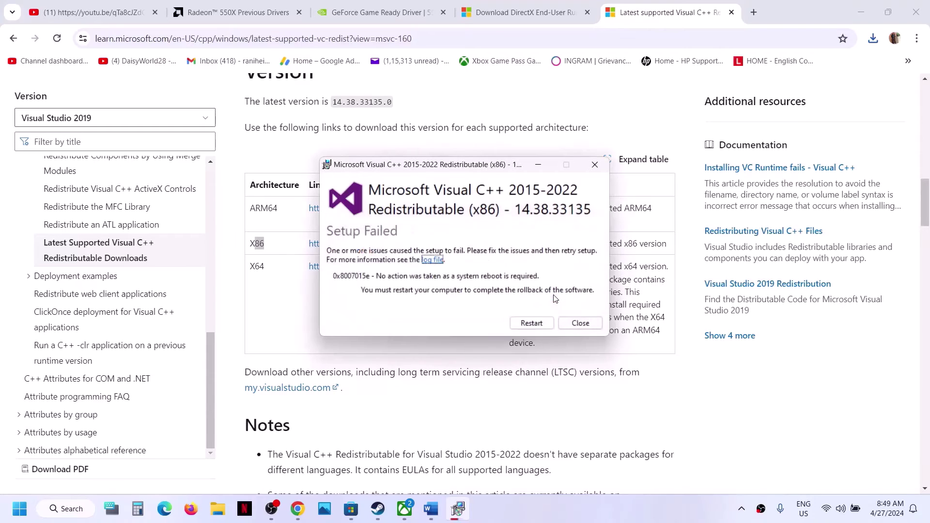
Step: Download and run the X64 Visual C++ Redistributable, try to repair its installation and dismiss the error message
left_click(298, 320)
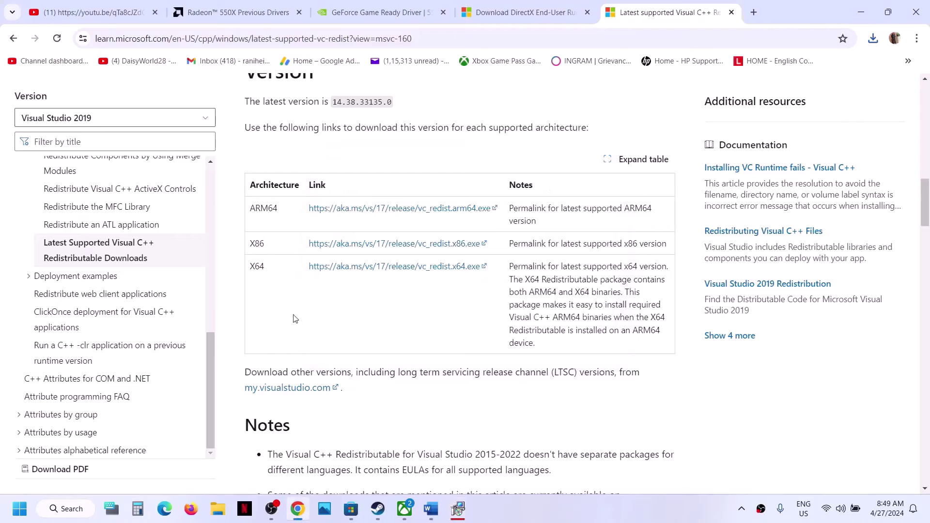
double_click(256, 267)
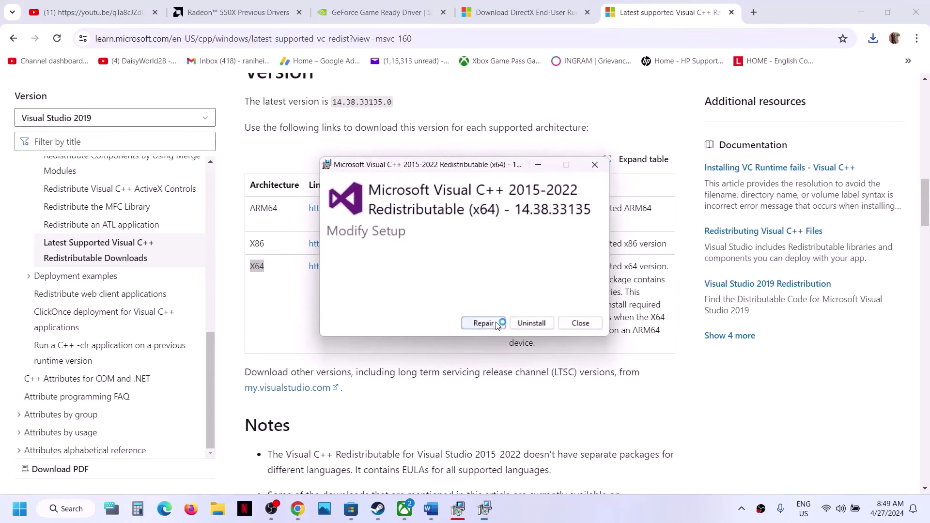
left_click(488, 324)
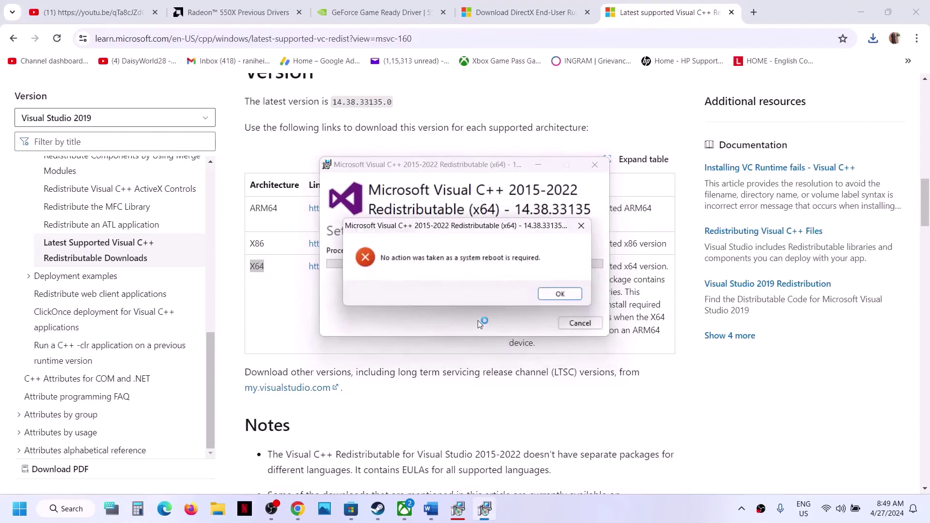
left_click(560, 294)
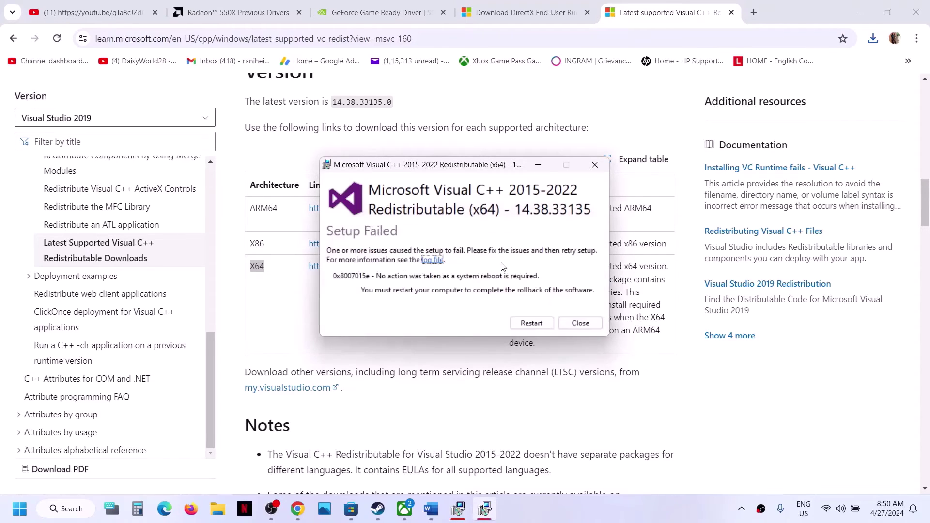
Step: Place the x86 and x64 Visual C++ setup windows side by side and close both without restarting
left_click(460, 518)
left_click_drag(511, 172, 253, 187)
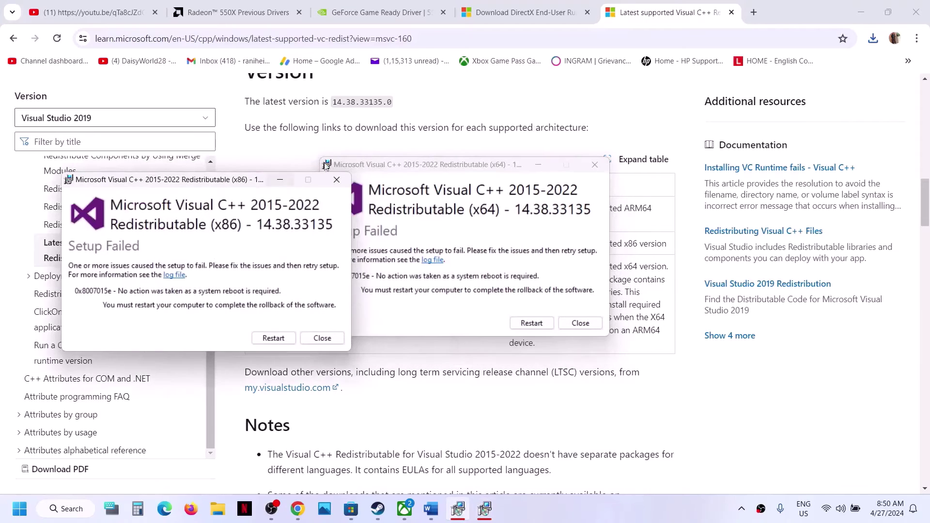
left_click_drag(481, 180, 523, 183)
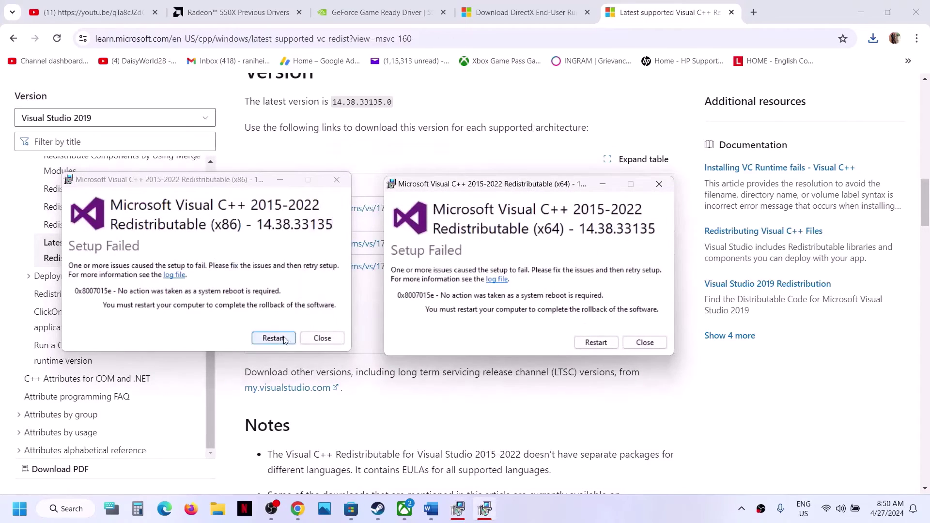
left_click(647, 340)
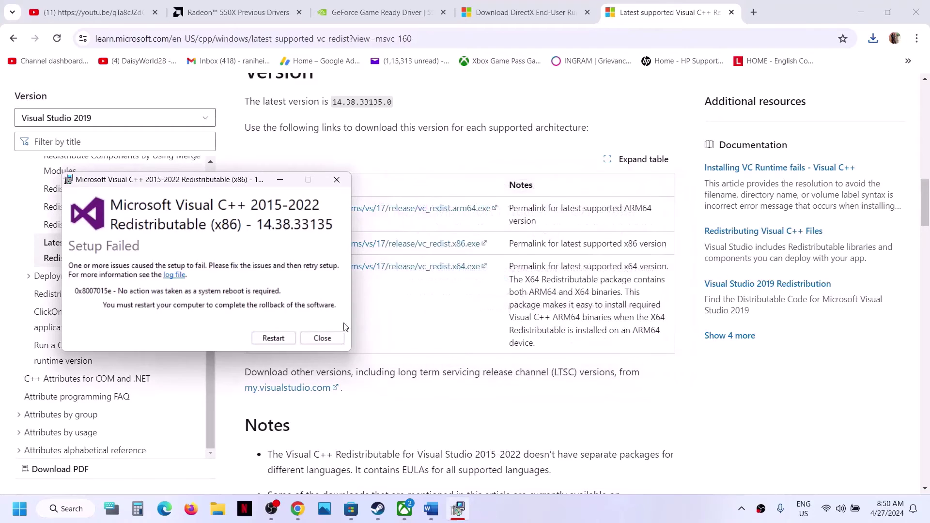
left_click(322, 338)
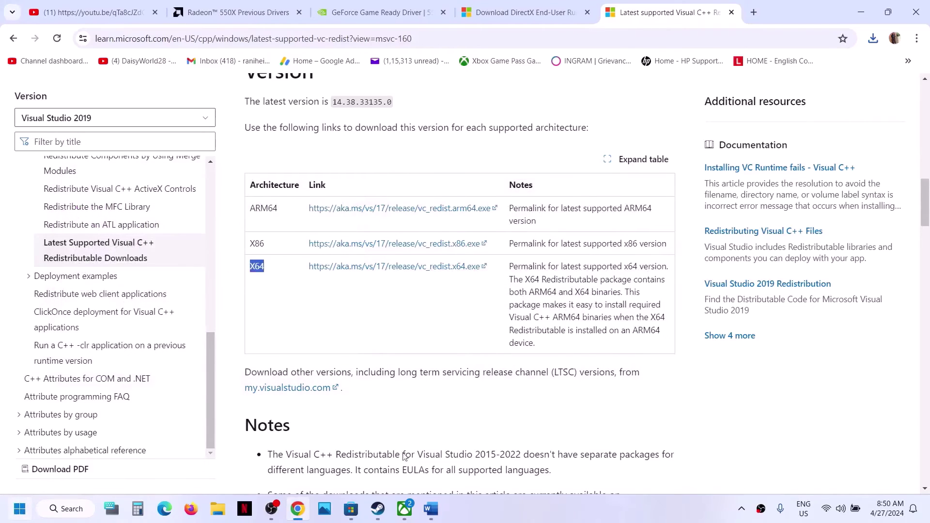
Step: Bring up the Windows power options, leave them without restarting, and switch to the Manor Lords page in Steam
left_click(20, 508)
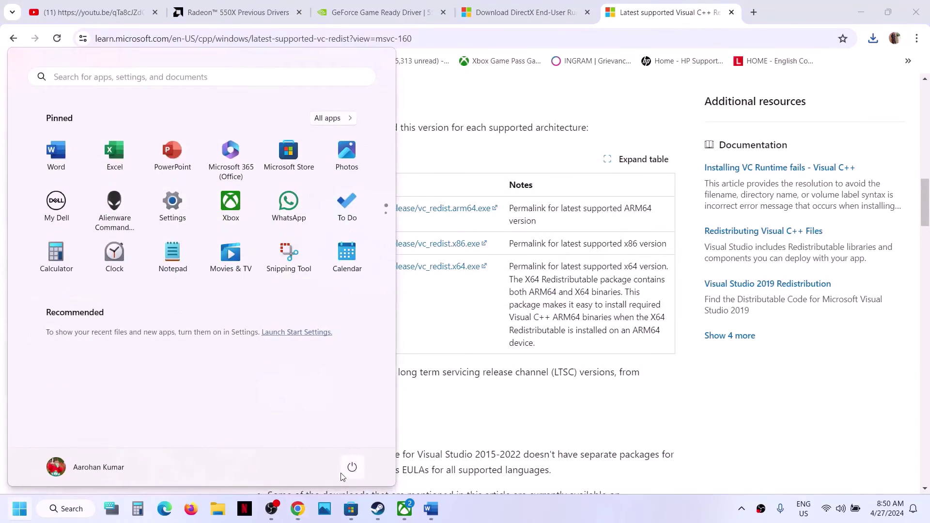
left_click(351, 467)
key("Escape")
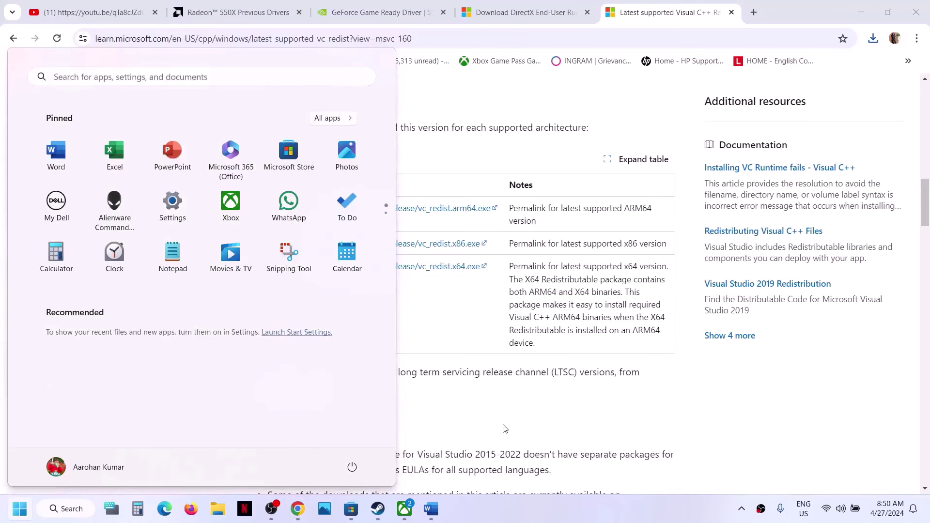
left_click(504, 428)
left_click(378, 508)
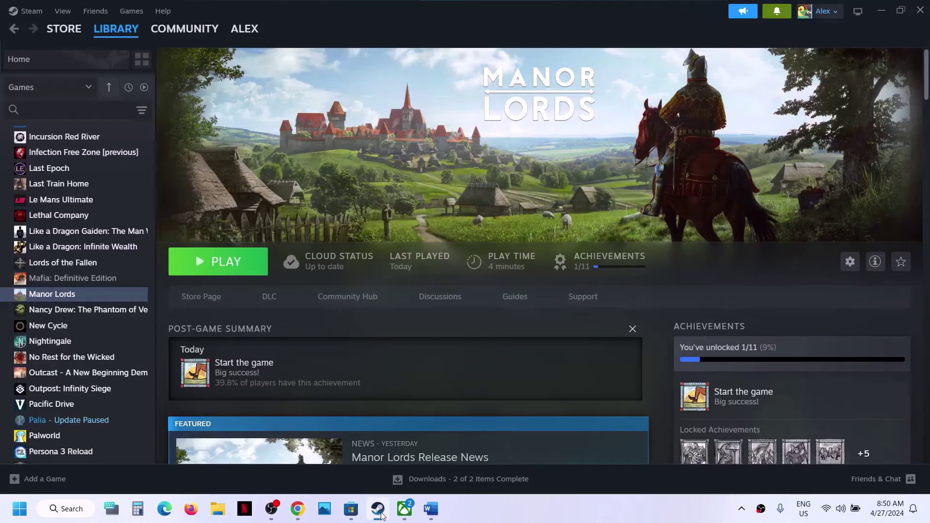
Step: Return to the Word notes and highlight the Step 14 advice on external devices, lighting software, third-party services and Steam Overlay
left_click(431, 509)
scroll(394, 321, "down", 5)
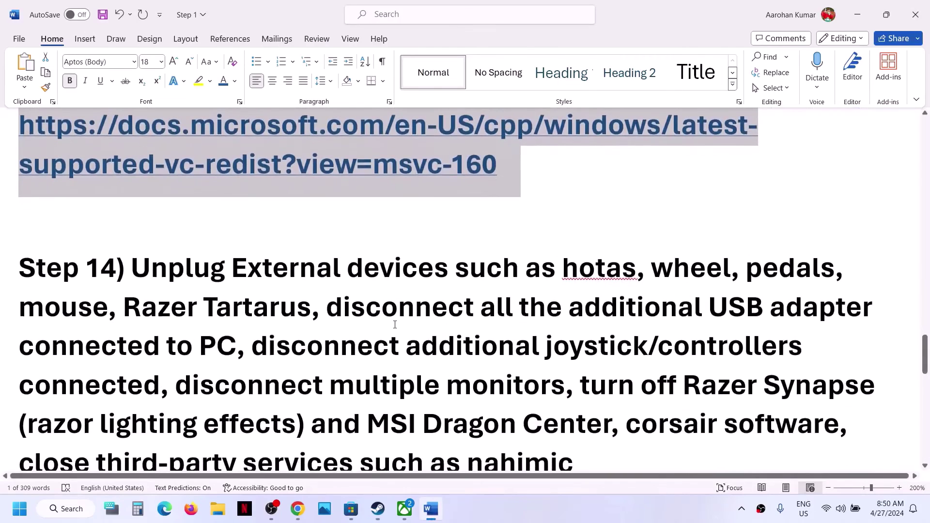
left_click_drag(132, 269, 234, 345)
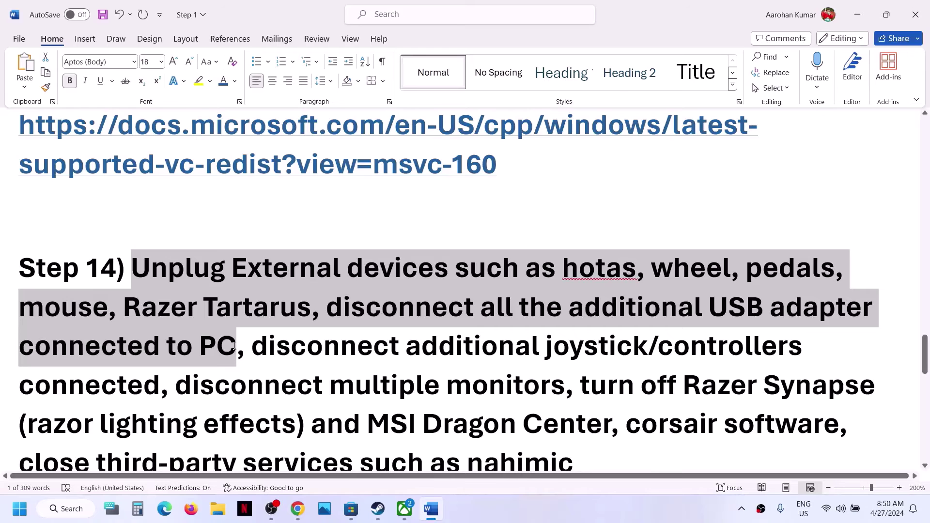
scroll(267, 216, "down", 3)
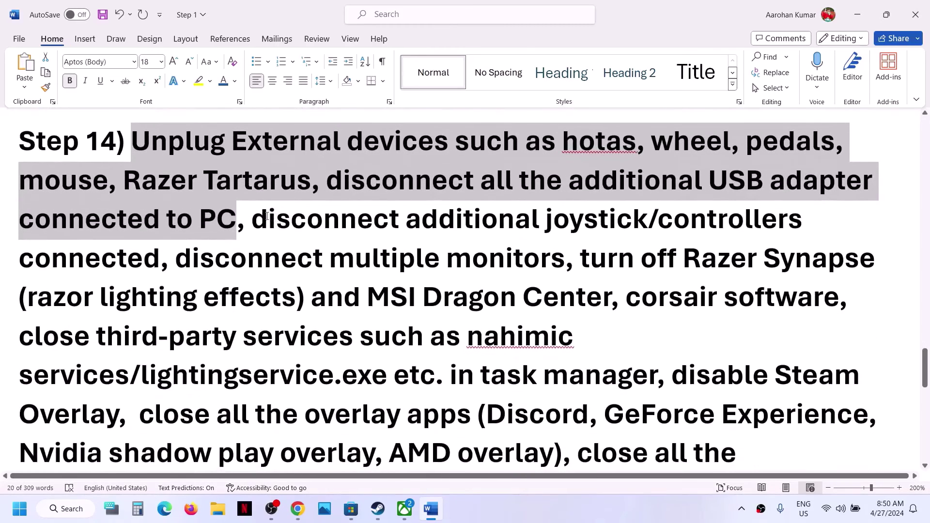
left_click_drag(256, 218, 635, 369)
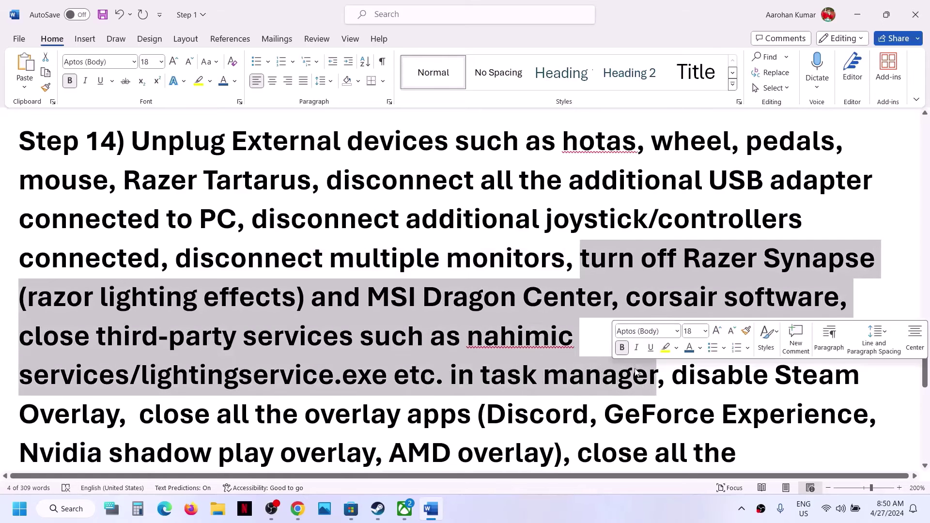
scroll(636, 339, "down", 3)
left_click_drag(674, 239, 118, 279)
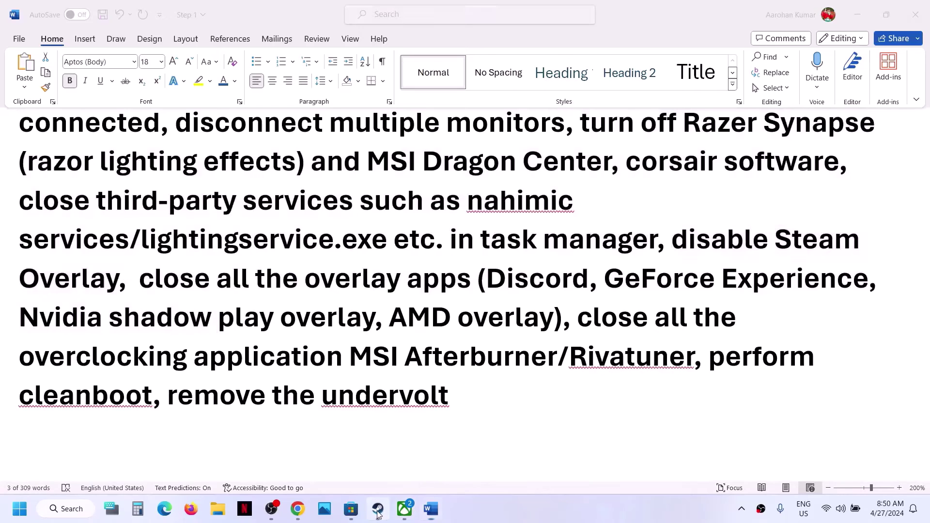
Step: In Steam, disable the in-game Steam Overlay in the Manor Lords properties and close the properties window
left_click(378, 509)
right_click(91, 297)
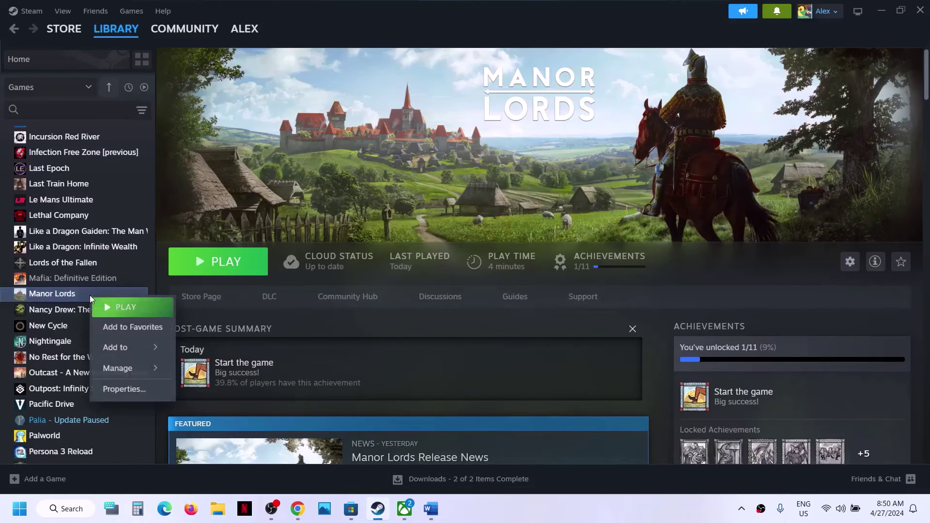
left_click(138, 390)
left_click(684, 127)
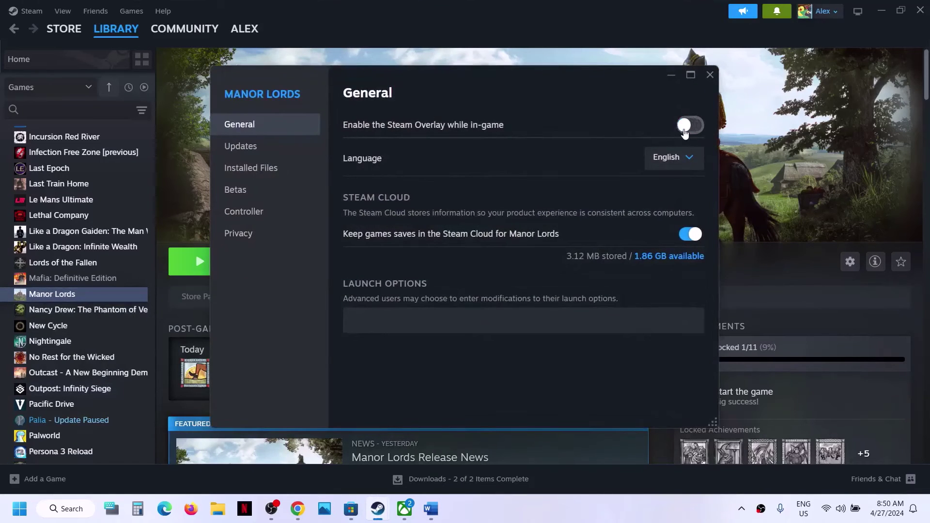
left_click(713, 77)
Step: Highlight the advice to close all overlay apps in the Word notes and open GeForce Experience from the background NVIDIA app
left_click(430, 509)
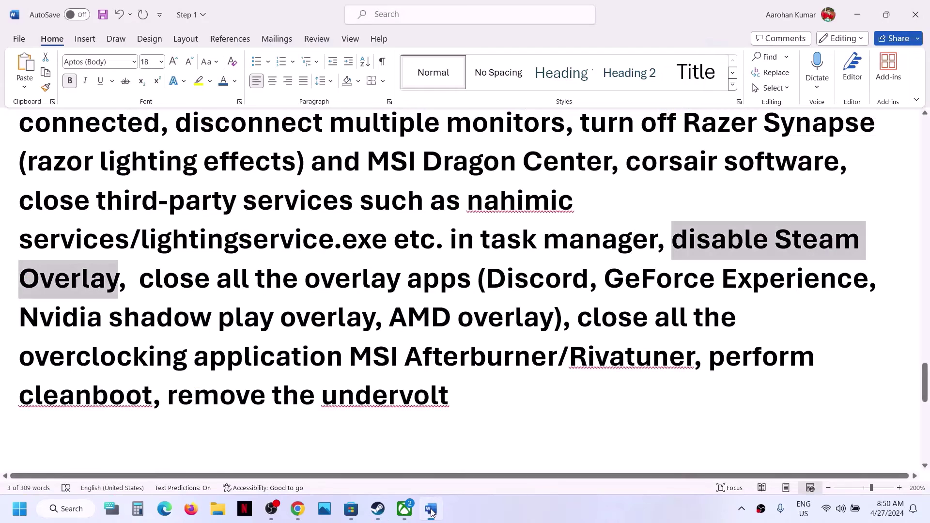
left_click_drag(149, 285, 445, 294)
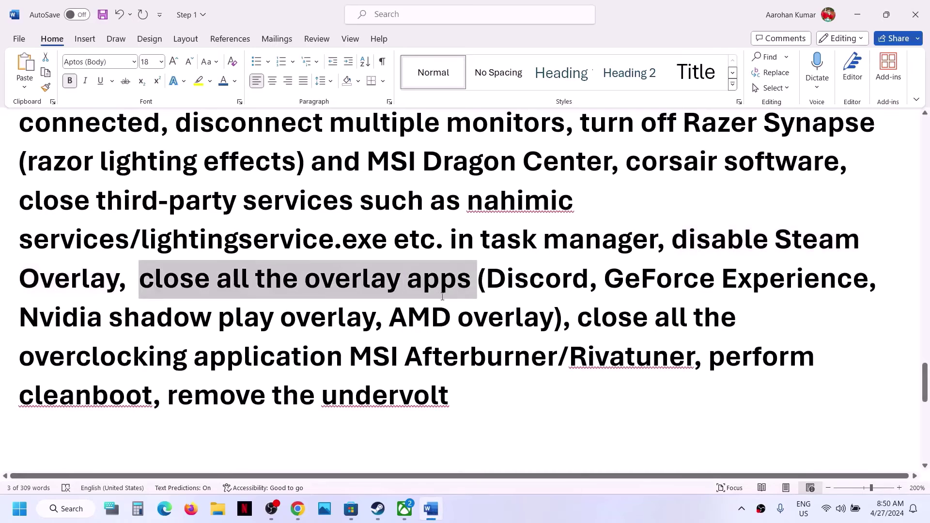
left_click(741, 509)
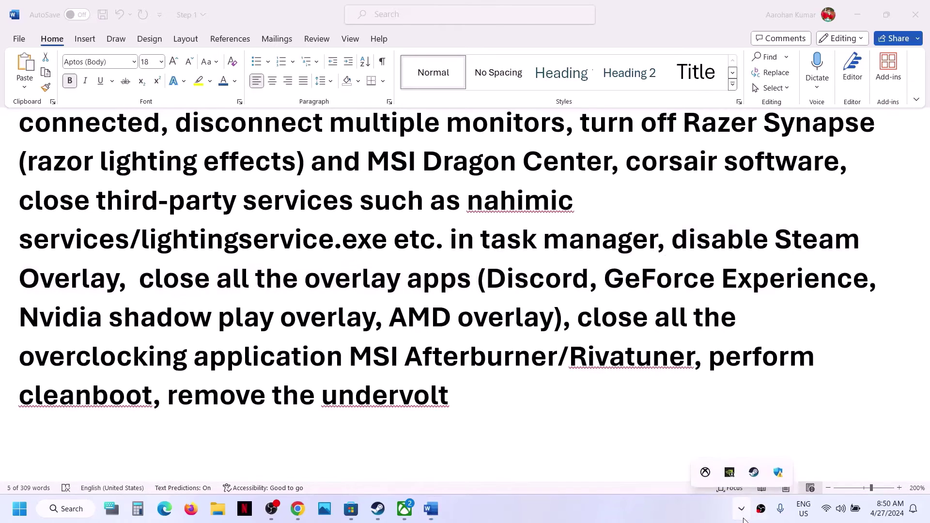
right_click(730, 473)
left_click(794, 444)
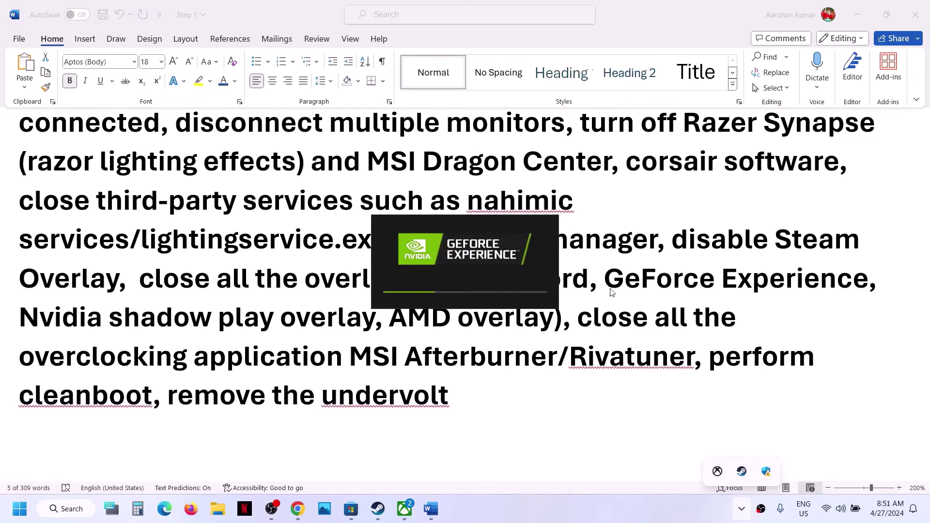
Step: Highlight Discord and GeForce Experience among the overlay apps listed in the Step 14 notes
left_click(528, 277)
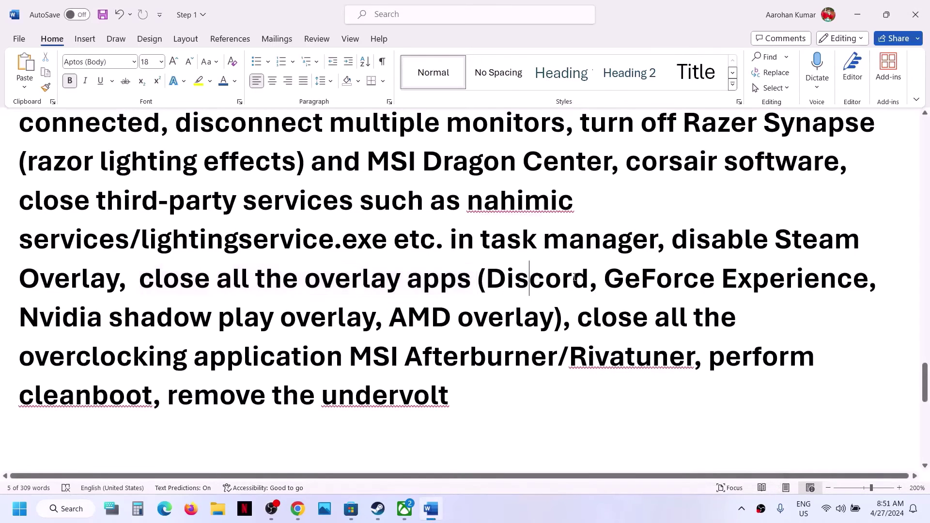
left_click_drag(692, 288, 418, 296)
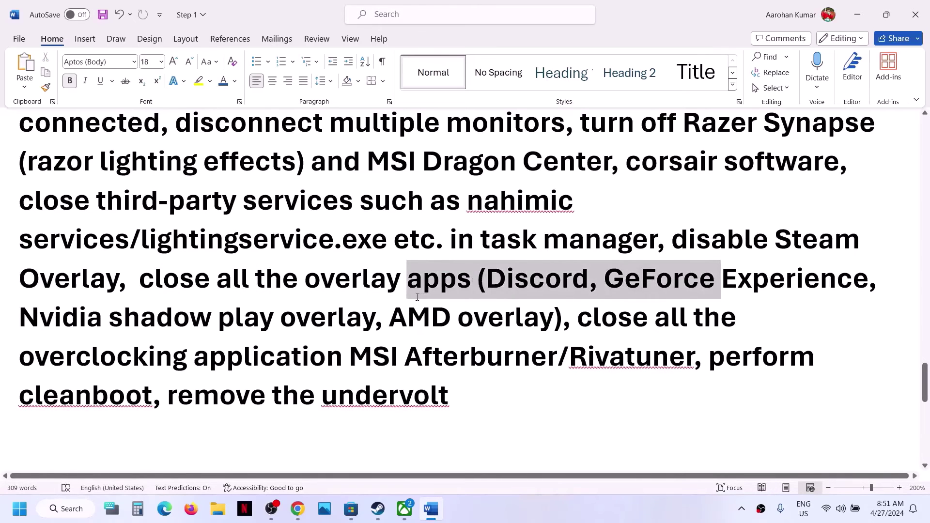
left_click(422, 286)
left_click_drag(488, 277, 584, 279)
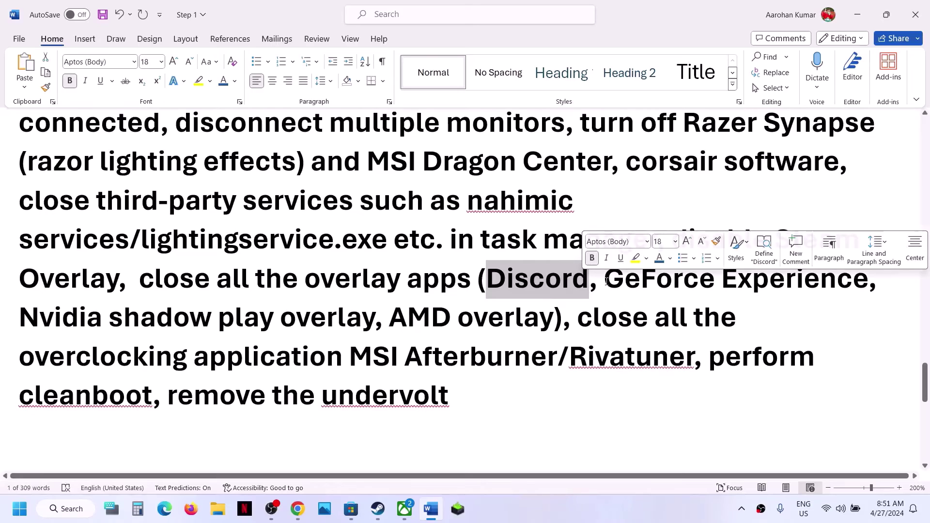
left_click_drag(606, 281, 655, 282)
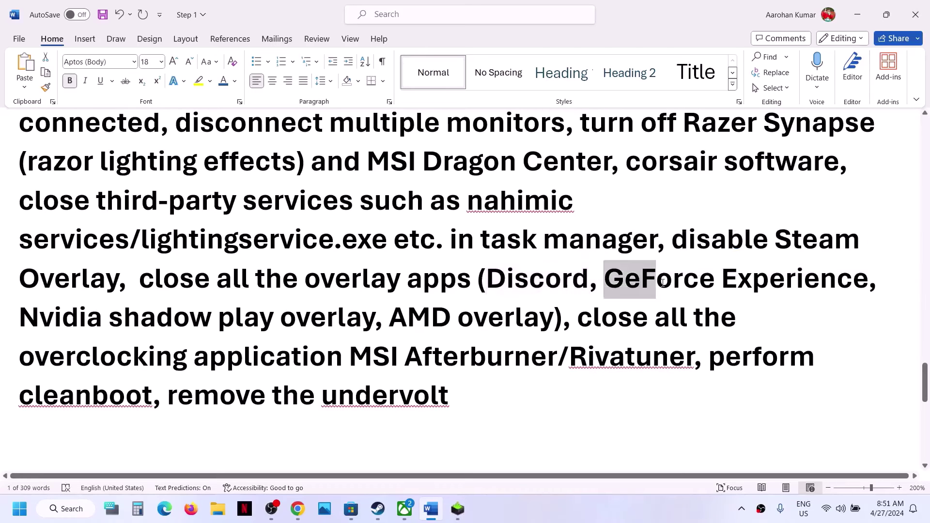
Step: Close the NVIDIA Installer and GeForce Experience, and check the apps still running in the background
left_click(453, 514)
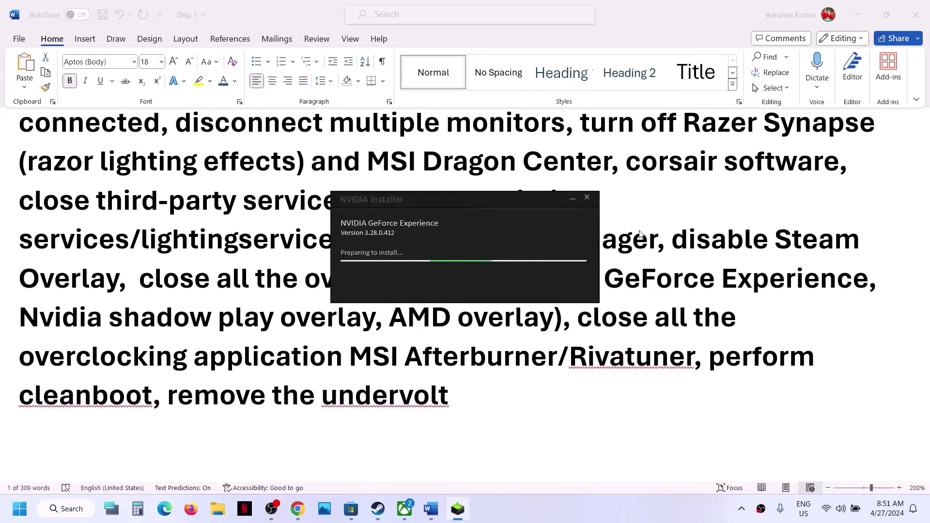
left_click(587, 198)
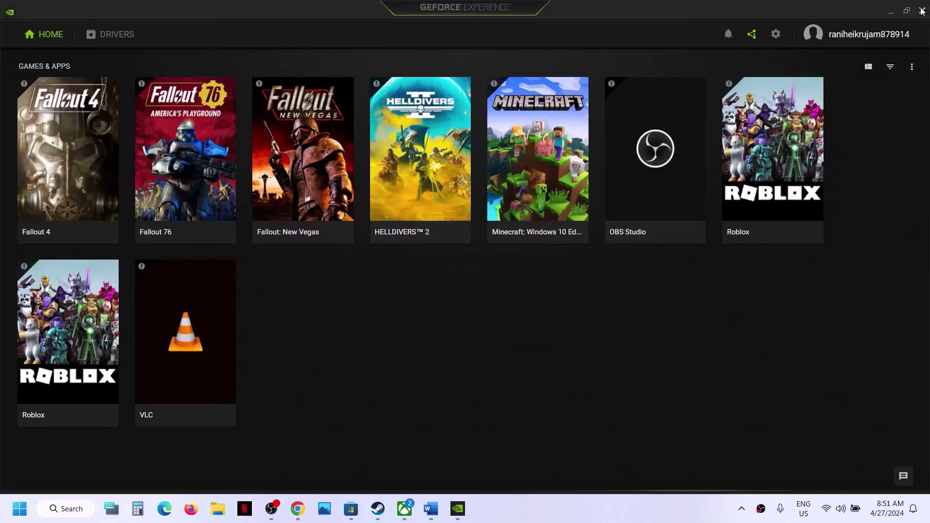
left_click(922, 11)
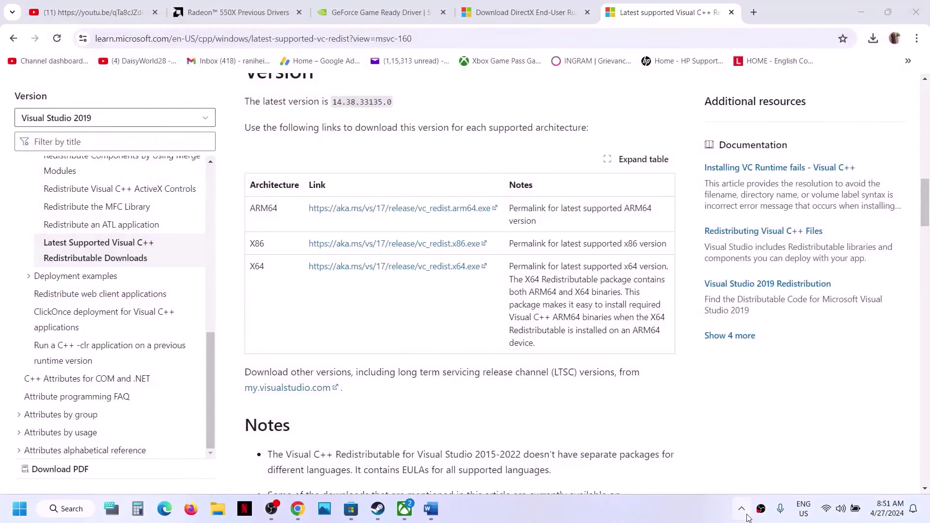
left_click(746, 513)
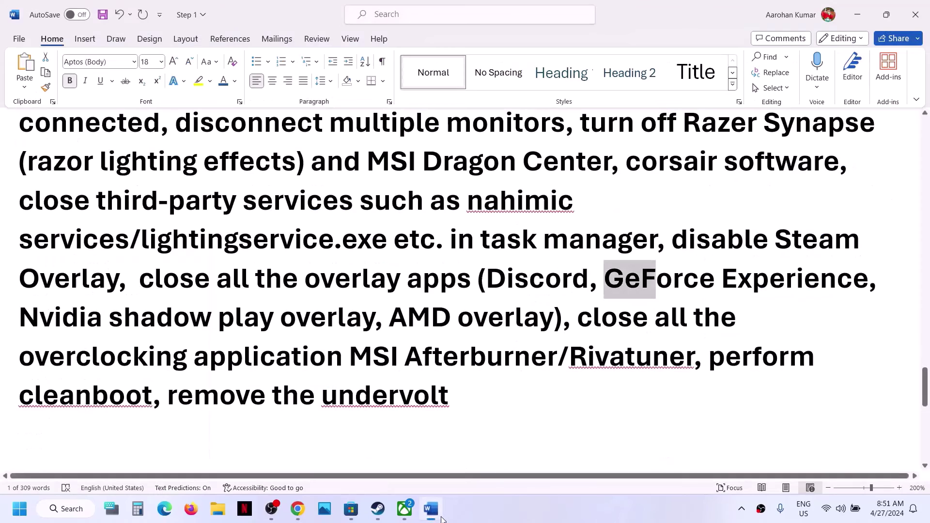
Step: Highlight the Word notes on closing overclocking applications, performing a clean boot and removing the undervolt
left_click(431, 508)
left_click_drag(578, 311, 669, 364)
left_click(42, 357)
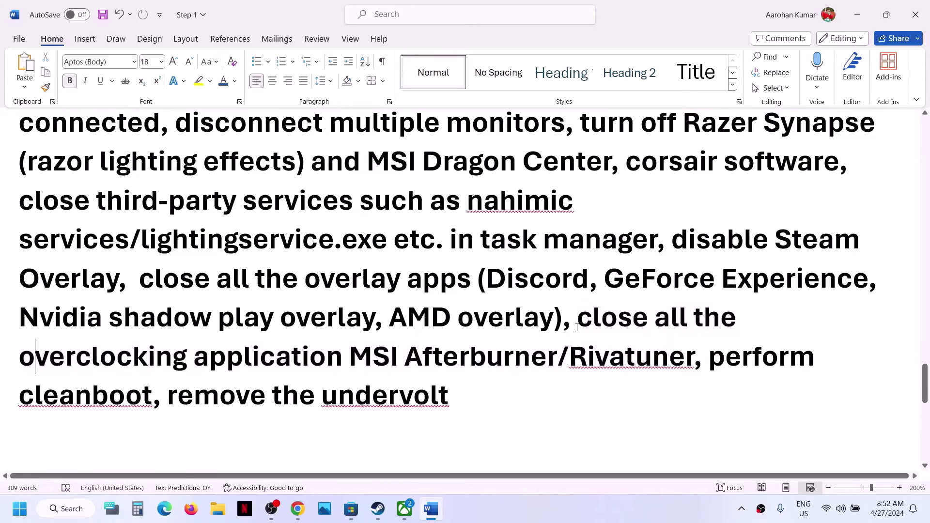
left_click_drag(582, 321, 313, 357)
left_click(532, 388)
left_click_drag(725, 373, 307, 425)
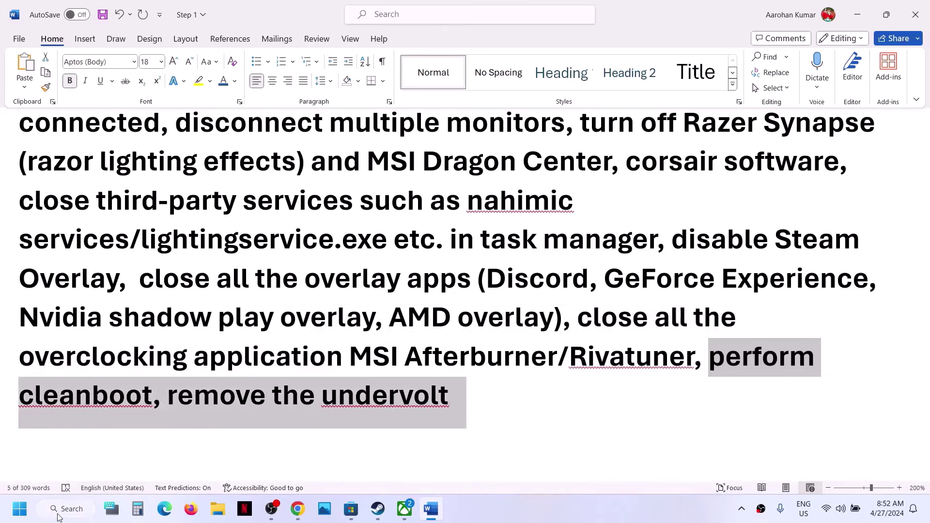
Step: Search Windows for "system", open System Configuration and hide all Microsoft services in its services list
left_click(59, 512)
type("system")
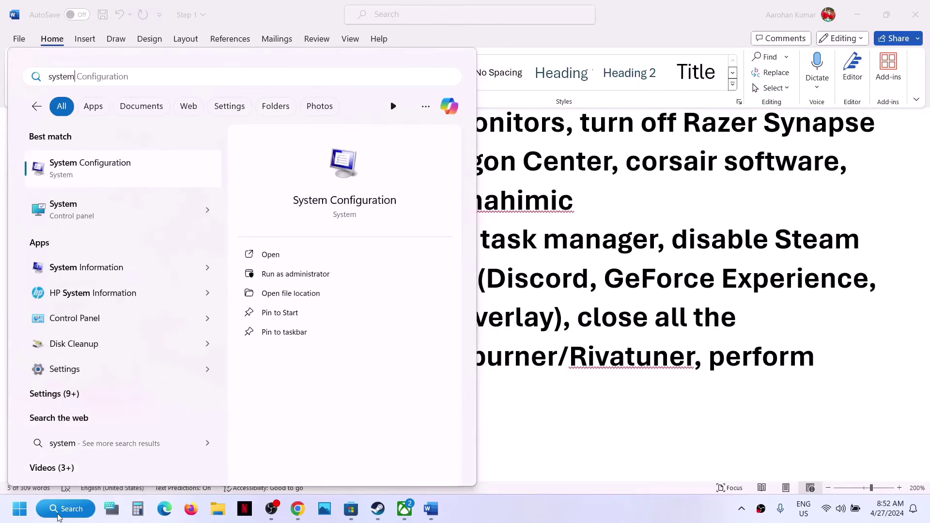
left_click(144, 169)
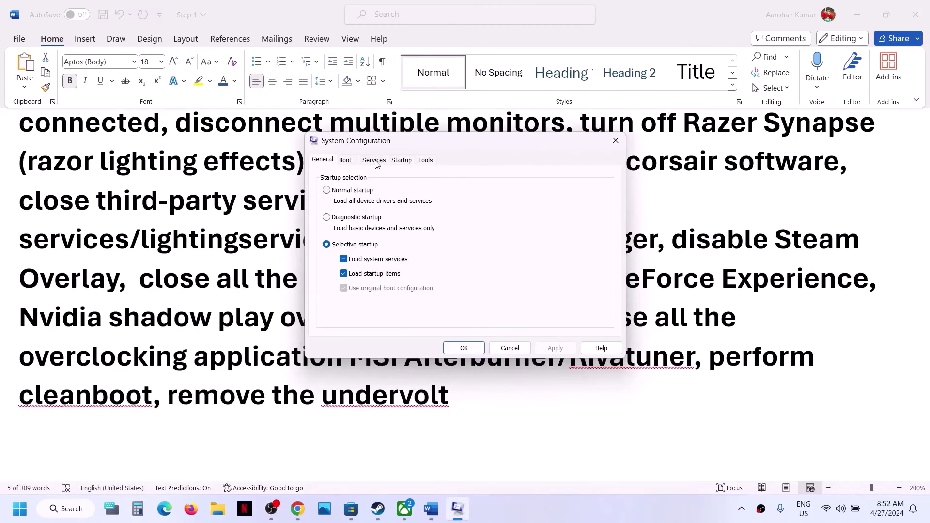
left_click(375, 160)
left_click(319, 328)
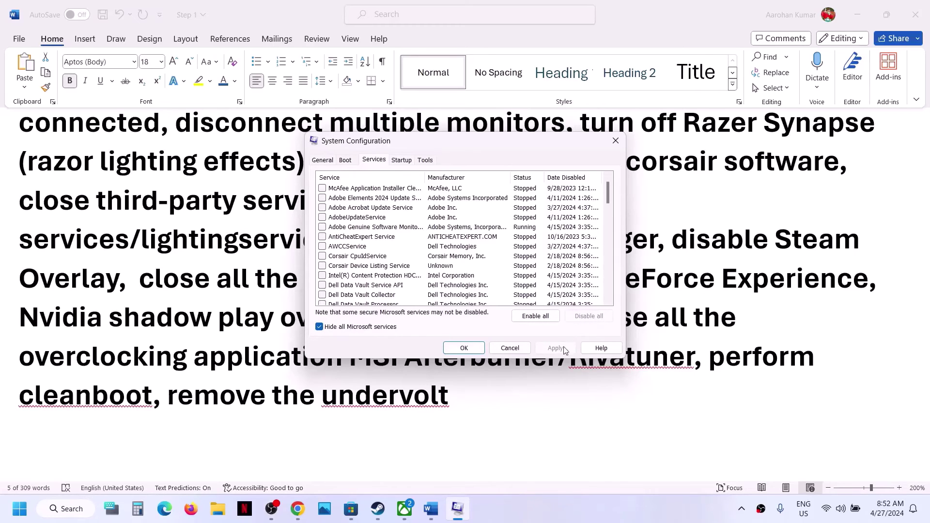
Step: Accept the System Configuration changes and highlight the Word note on removing the undervolt
left_click(474, 347)
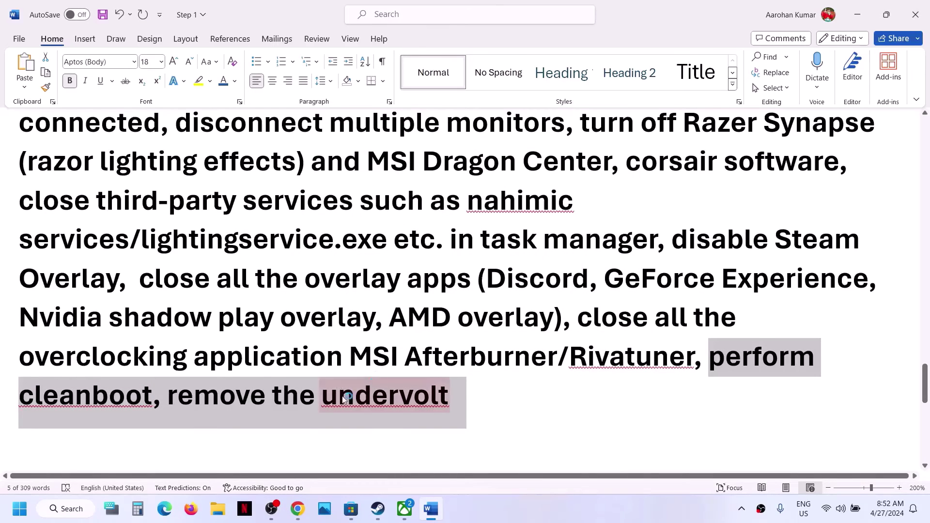
left_click(282, 411)
left_click_drag(199, 401, 391, 398)
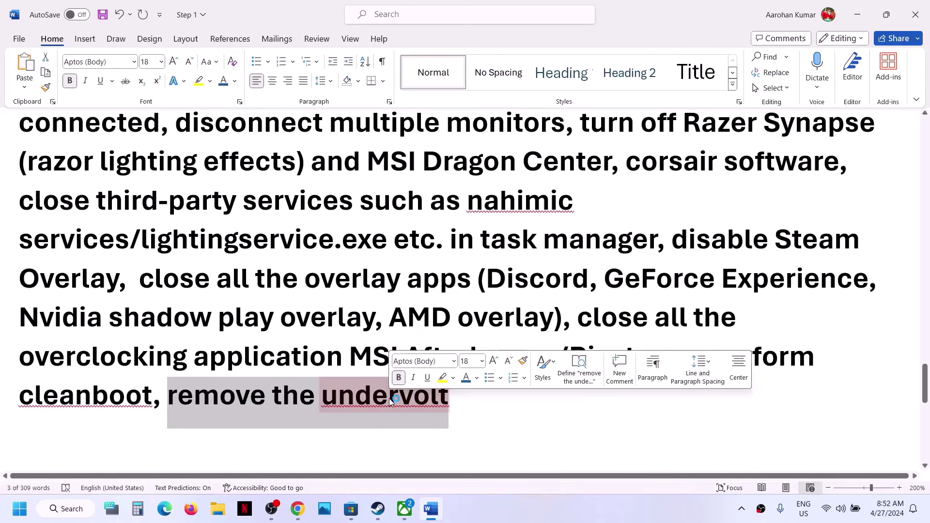
Step: Highlight the Step 15 note on updating Windows
scroll(389, 398, "down", 3)
scroll(390, 398, "down", 1)
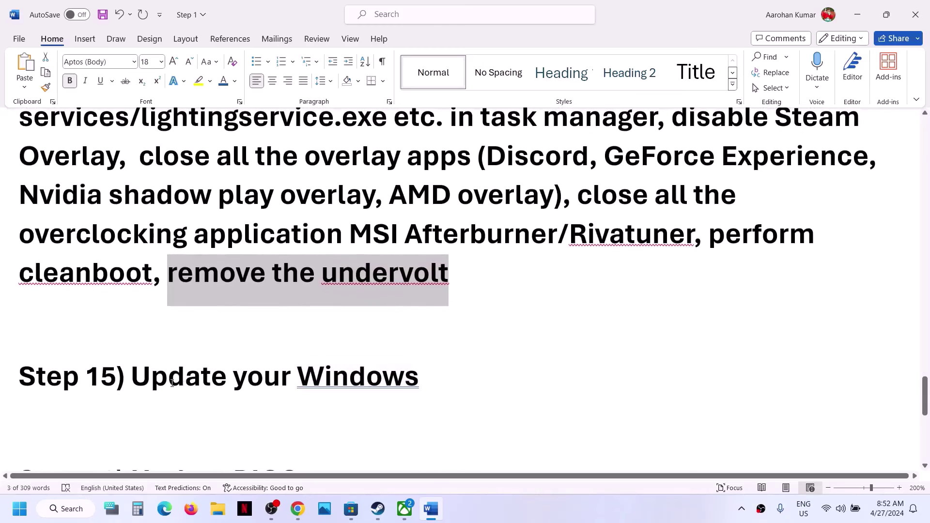
triple_click(389, 379)
left_click(443, 376)
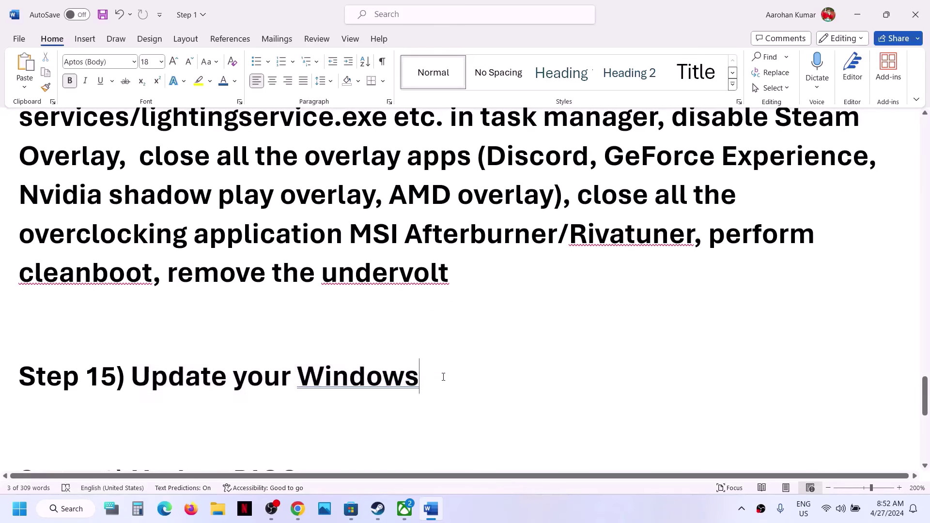
Step: Open Windows Update in Settings and check for updates
key("super+i")
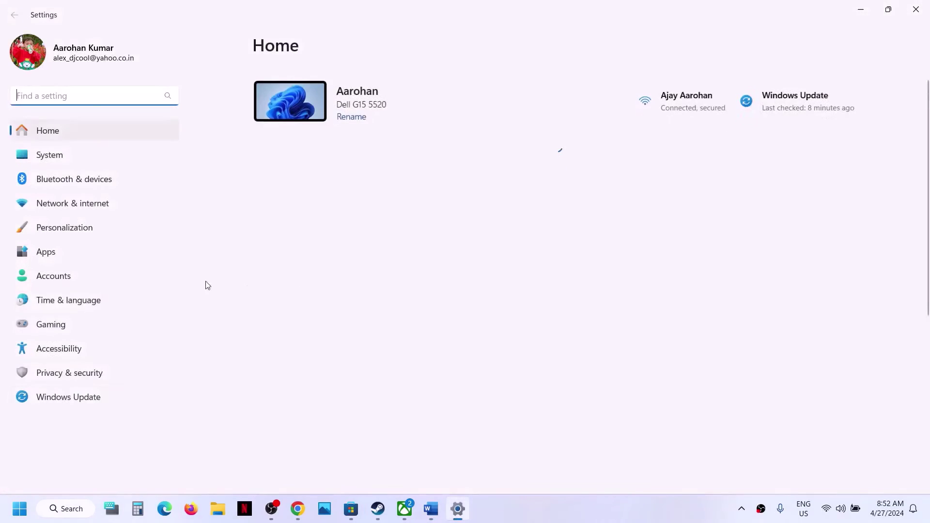
left_click(71, 406)
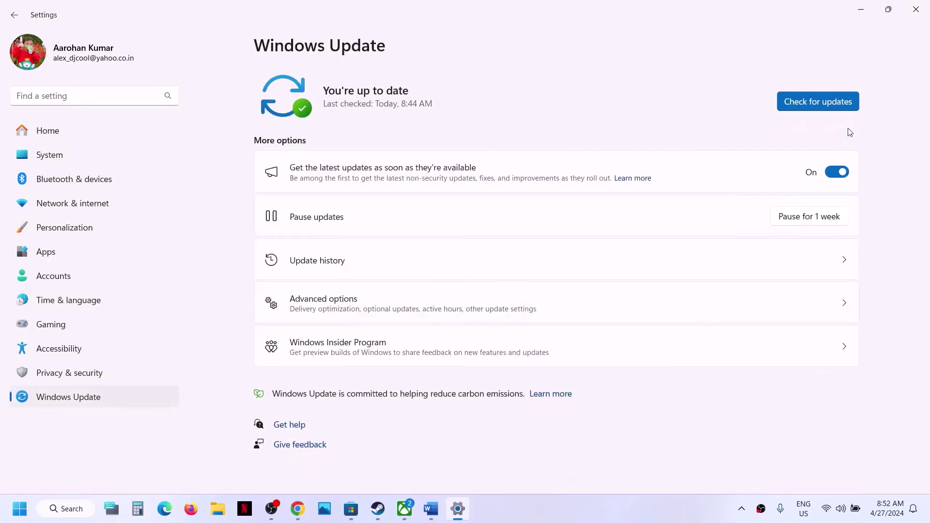
left_click(832, 108)
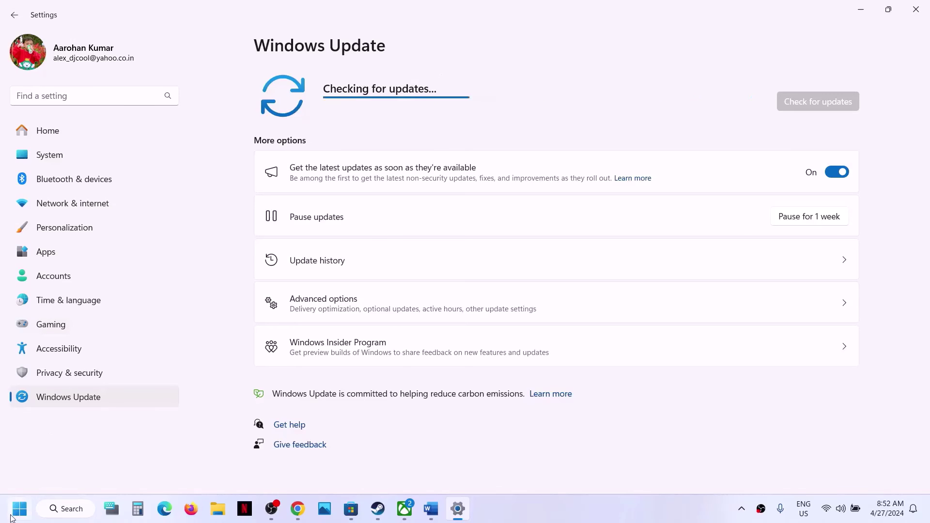
Step: View the computer's restart and shutdown options, dismiss them and switch to the Manor Lords page in Steam
key("super")
left_click(351, 467)
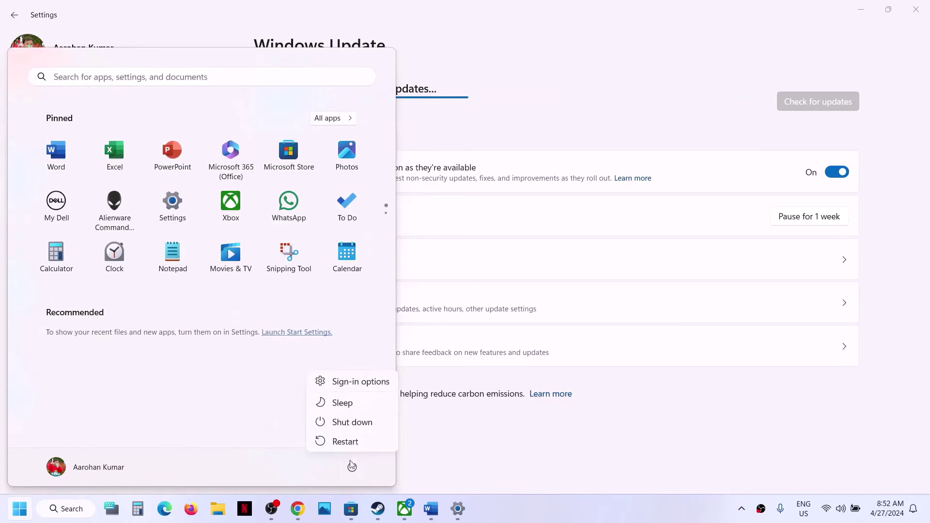
key("Escape")
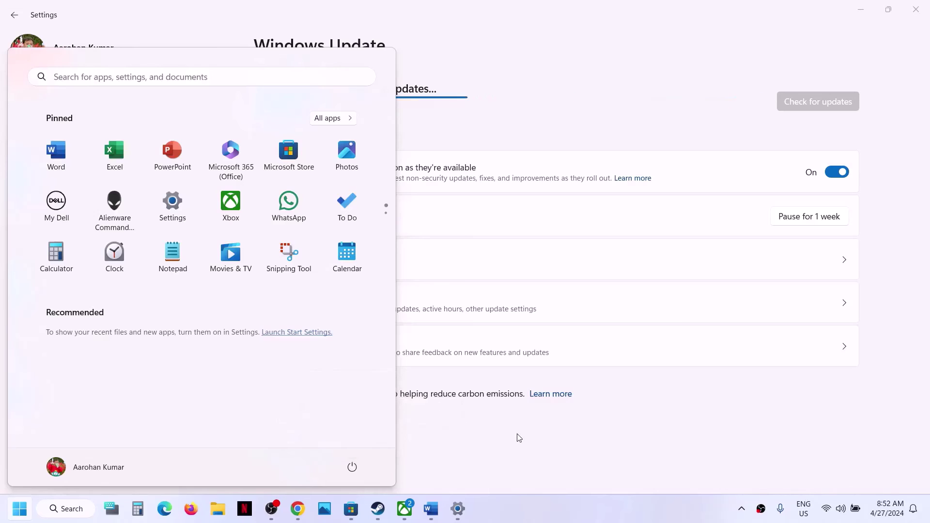
left_click(379, 509)
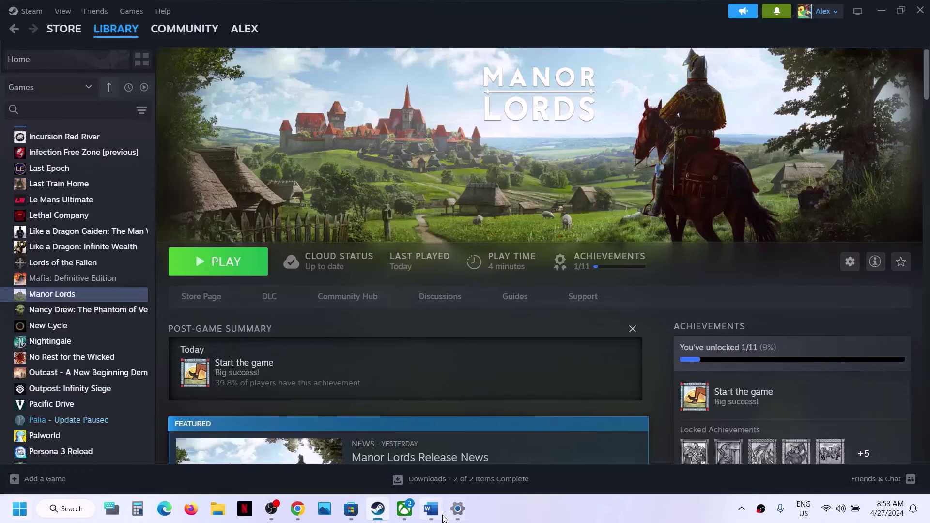
Step: Switch to the Word notes and highlight the Step 16 instruction on updating the BIOS
left_click(431, 509)
scroll(324, 343, "down", 3)
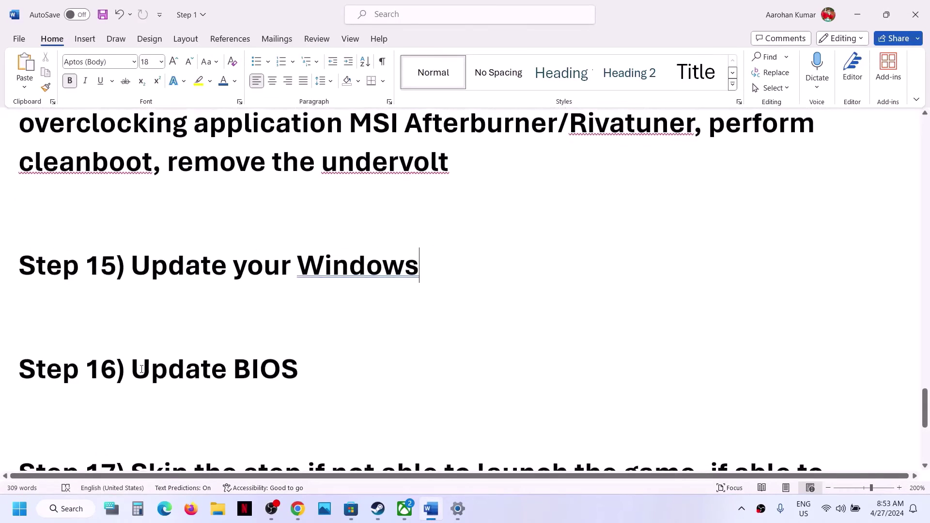
left_click_drag(131, 371, 260, 373)
left_click(306, 376)
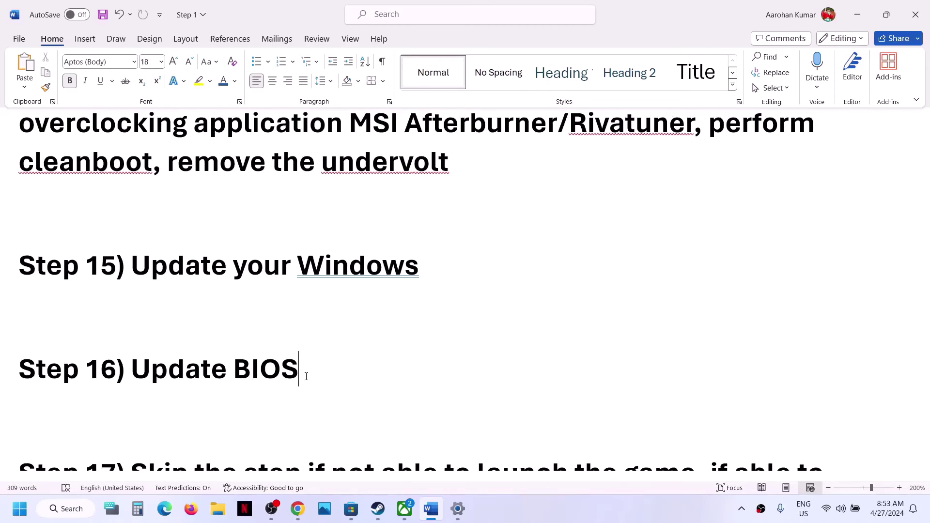
left_click_drag(132, 371, 313, 375)
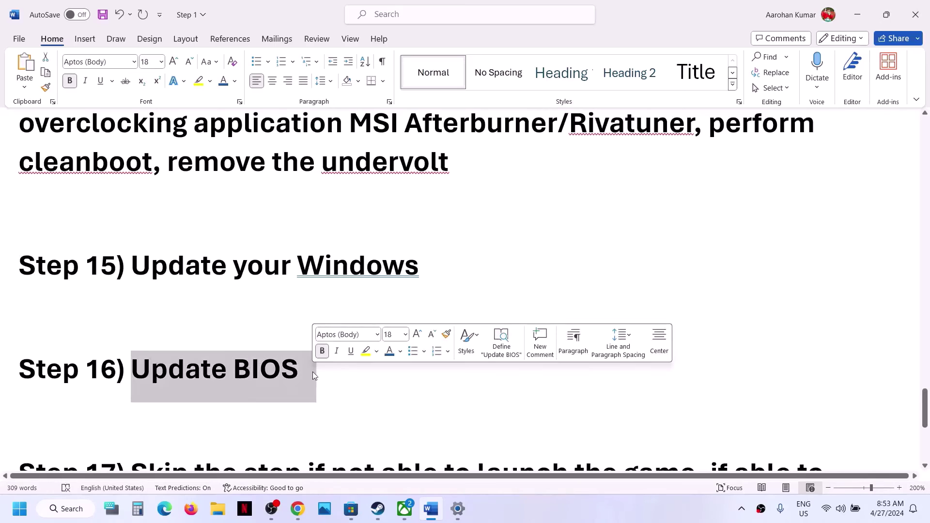
left_click(320, 378)
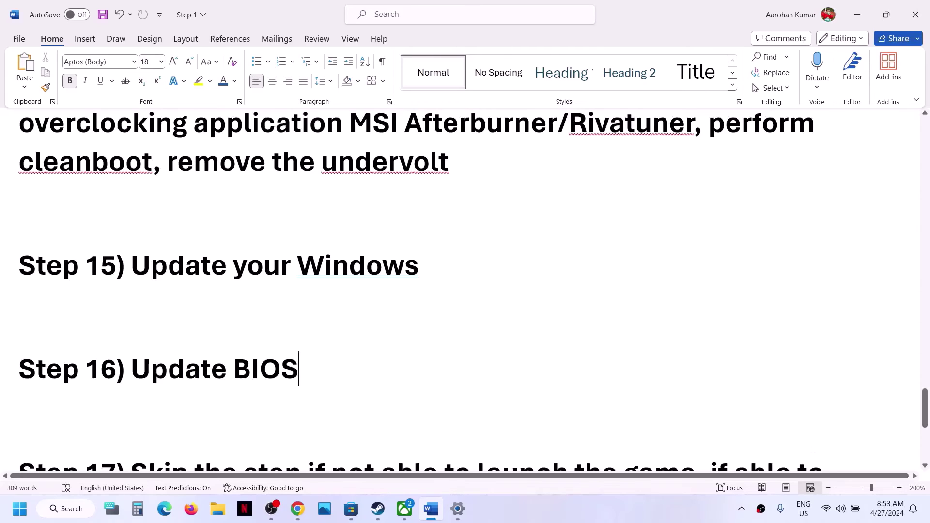
Step: Check the laptop's battery charge level, then return to the Word notes
left_click(844, 508)
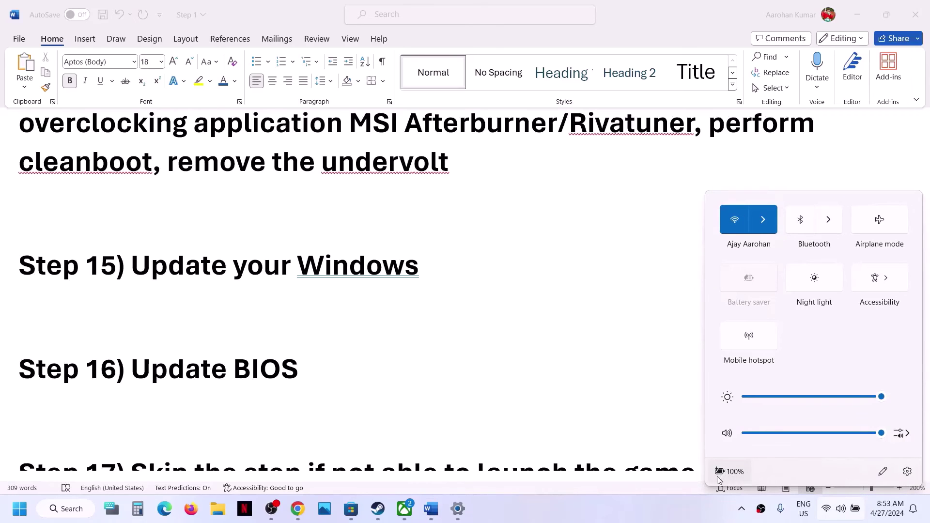
mouse_move(740, 474)
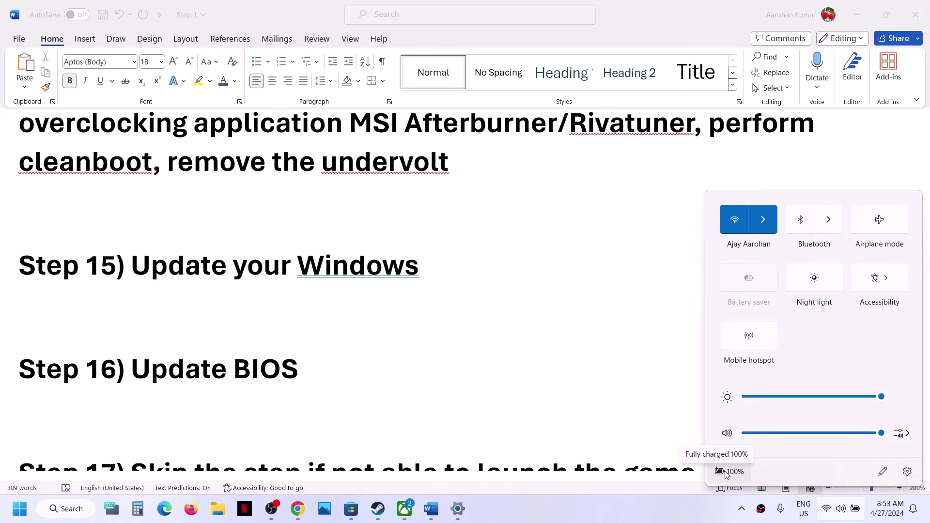
left_click(403, 346)
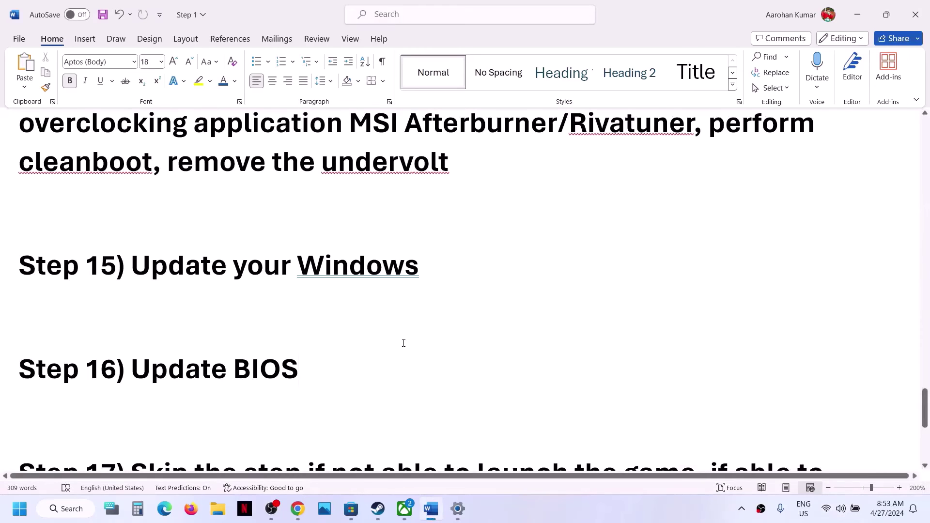
Step: Highlight the Step 17 notes on switching to windowed mode and lowering the resolution and graphics settings
scroll(404, 343, "down", 3)
scroll(404, 343, "down", 1)
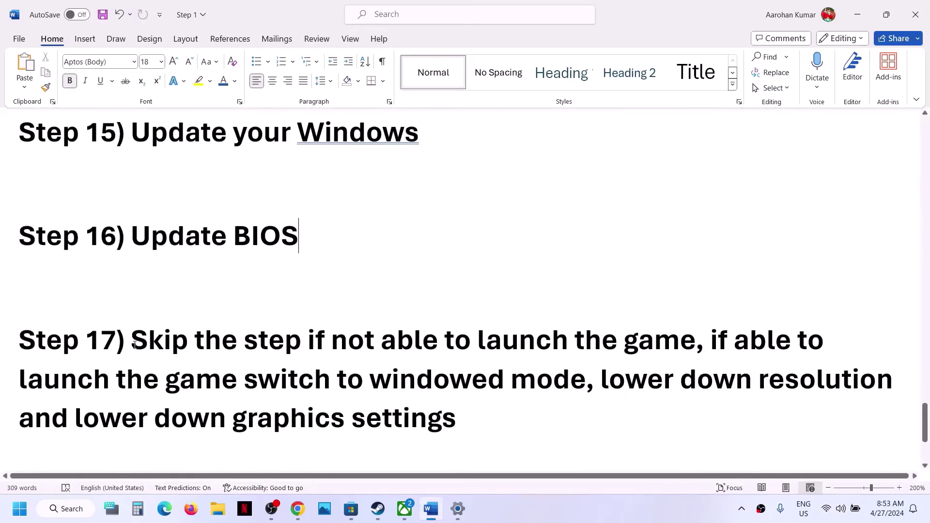
left_click_drag(134, 345, 575, 385)
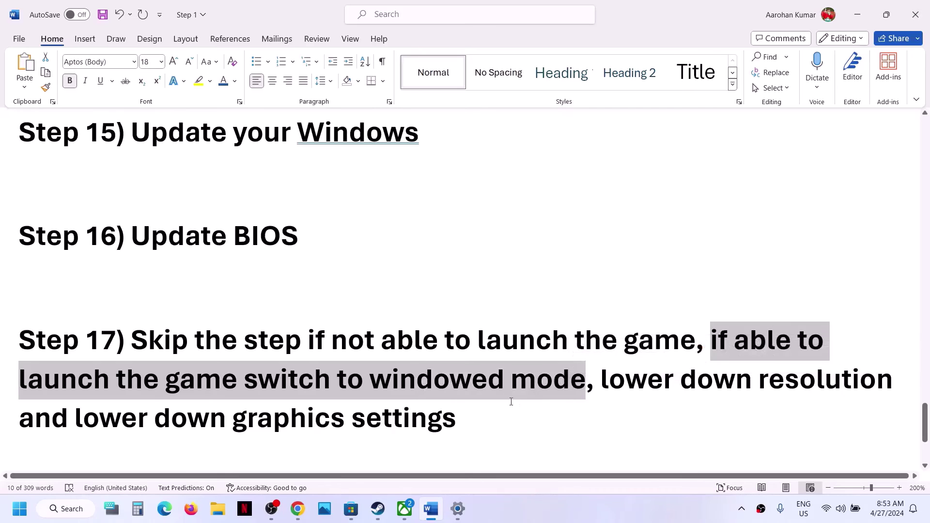
left_click_drag(490, 382, 393, 444)
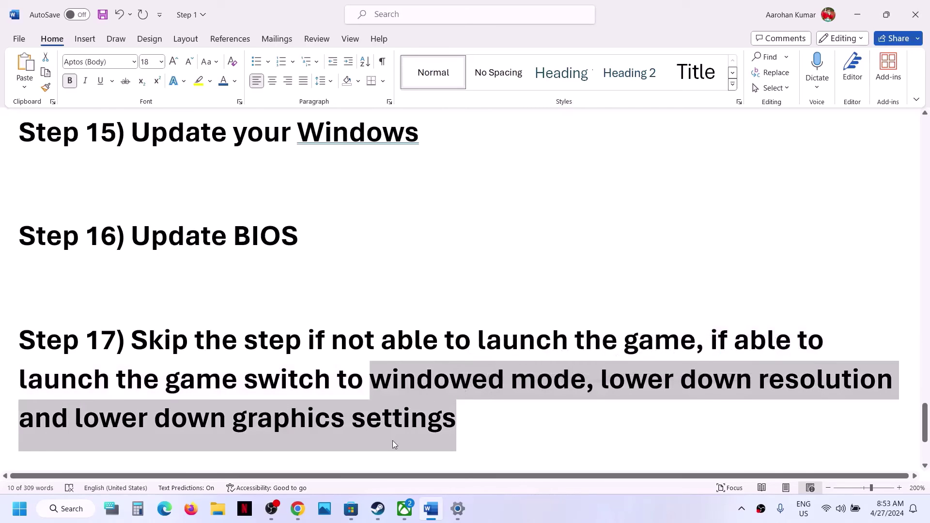
Step: Launch Manor Lords from Steam and open its graphics settings
left_click(378, 509)
left_click(236, 266)
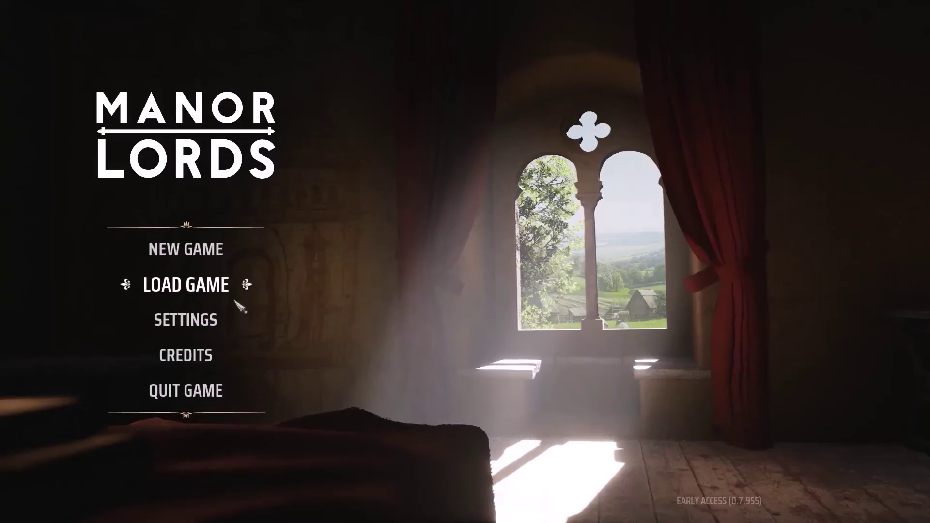
left_click(194, 320)
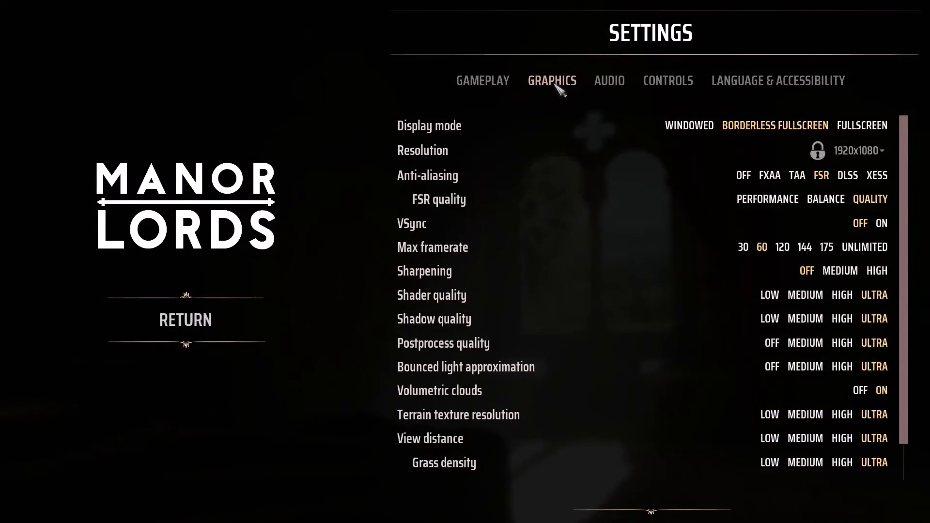
Step: Reselect Borderless Fullscreen and reject it, then set the display mode to Windowed and keep the settings
left_click(774, 130)
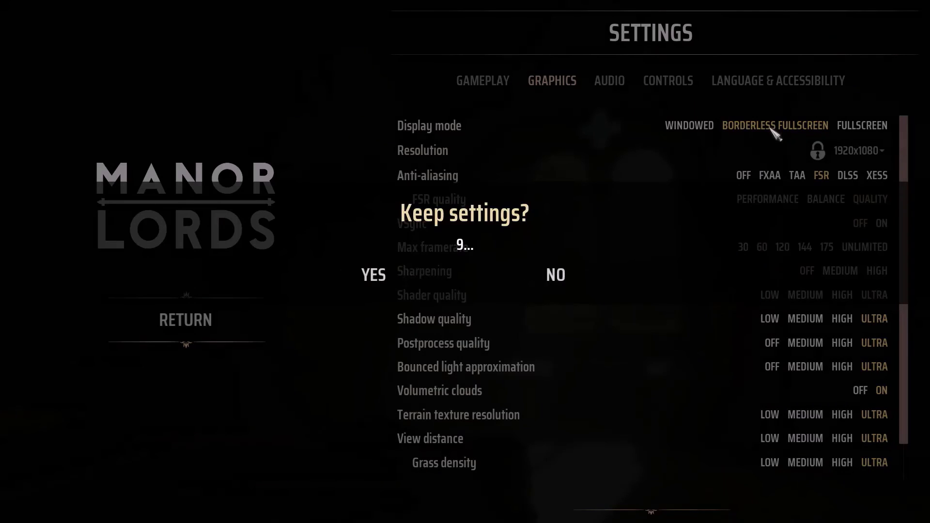
left_click(556, 275)
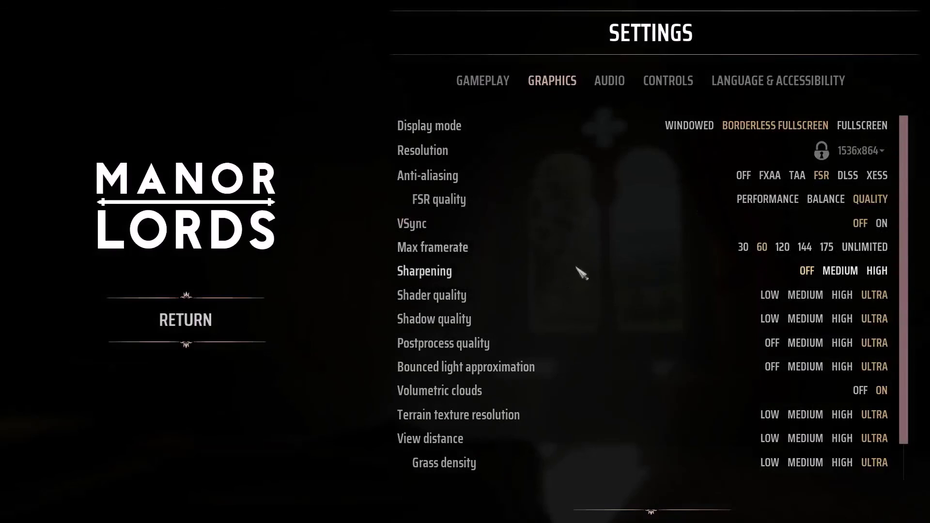
left_click(690, 127)
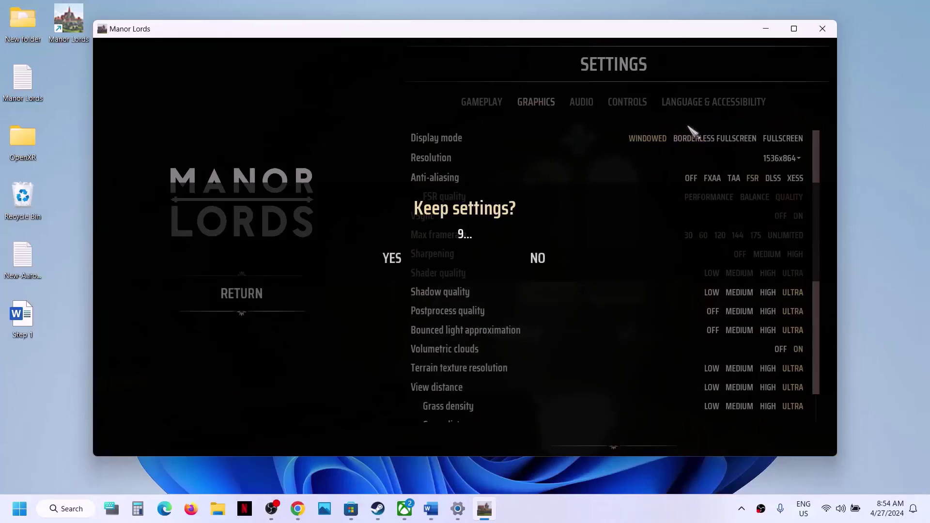
left_click(403, 257)
Step: Set the windowed resolution to 1920x1080 and keep the settings
left_click(781, 159)
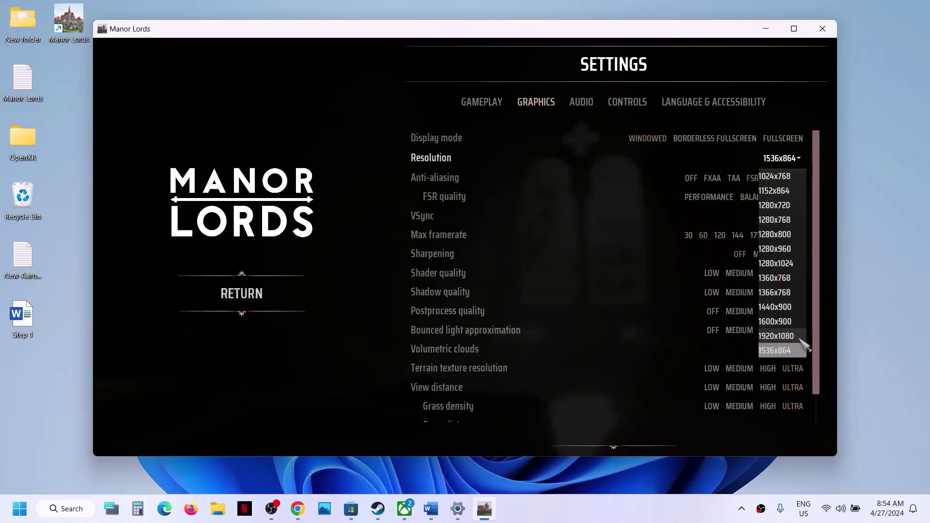
left_click(788, 338)
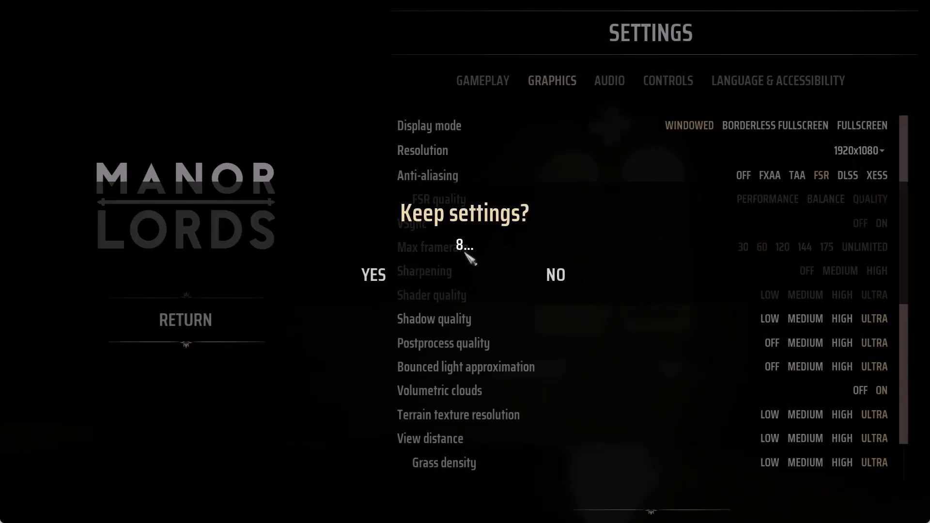
left_click(377, 276)
Step: Lower the game resolution to 1600x900 and keep the settings
left_click(882, 152)
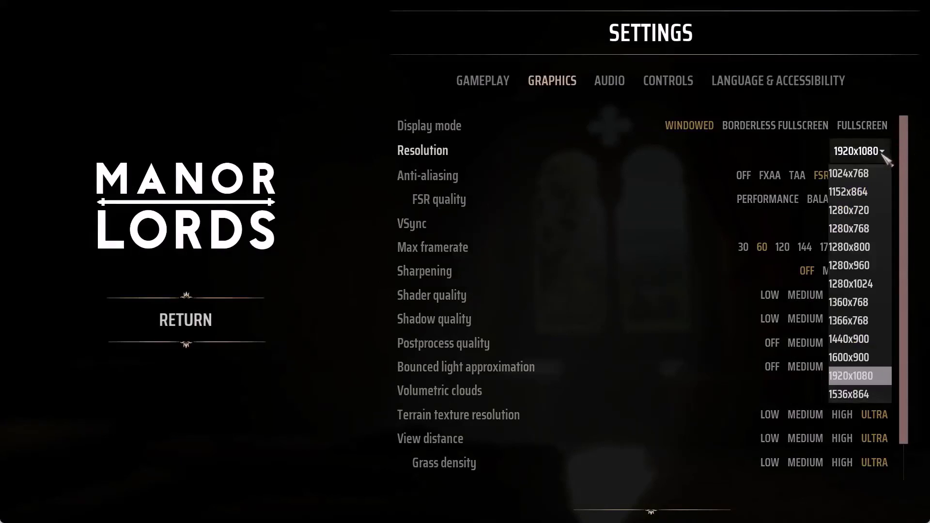
left_click(852, 358)
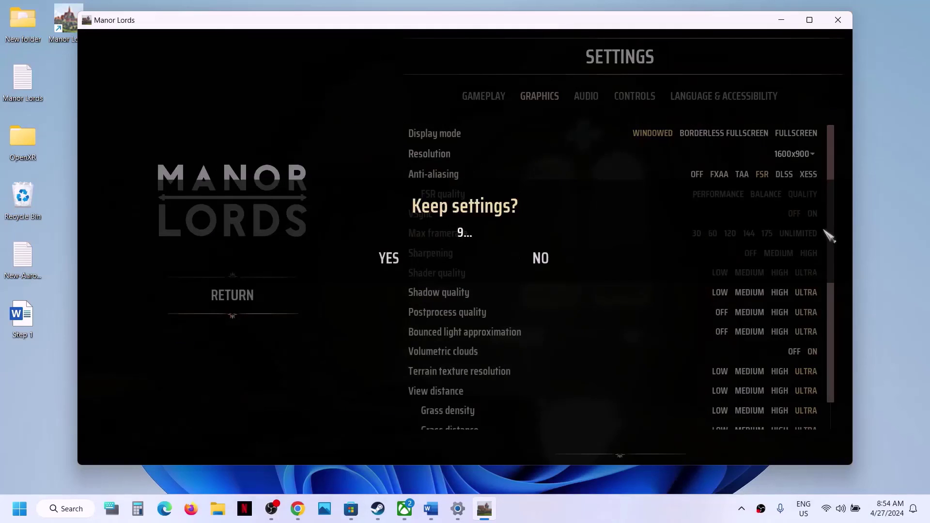
left_click(390, 262)
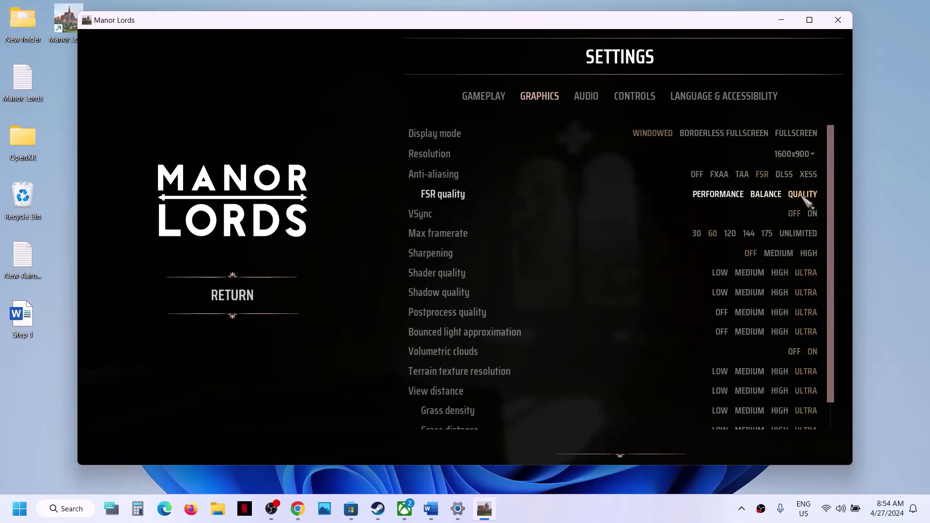
Step: Try DLSS anti-aliasing with Quality selected, then set anti-aliasing to Off
left_click(784, 175)
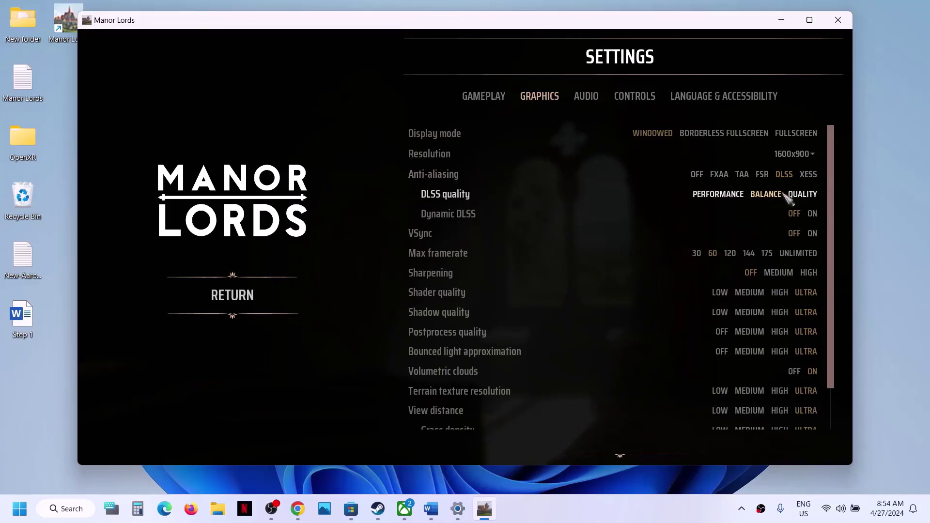
left_click(798, 193)
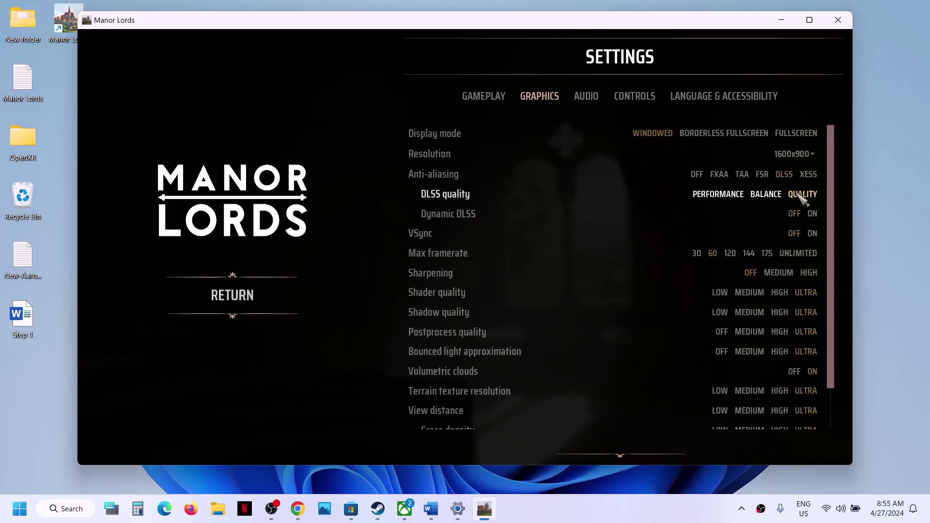
left_click(699, 174)
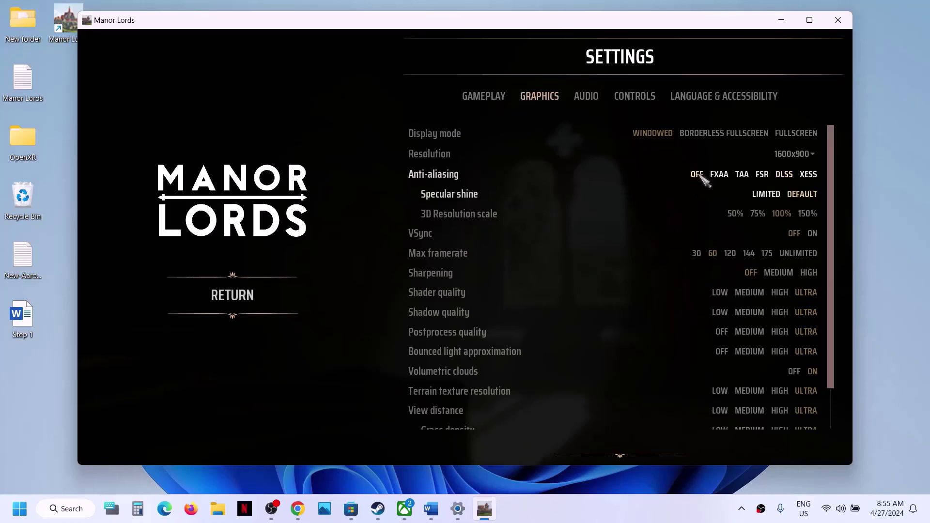
Step: Set the game's max framerate to 60
scroll(707, 235, "down", 1)
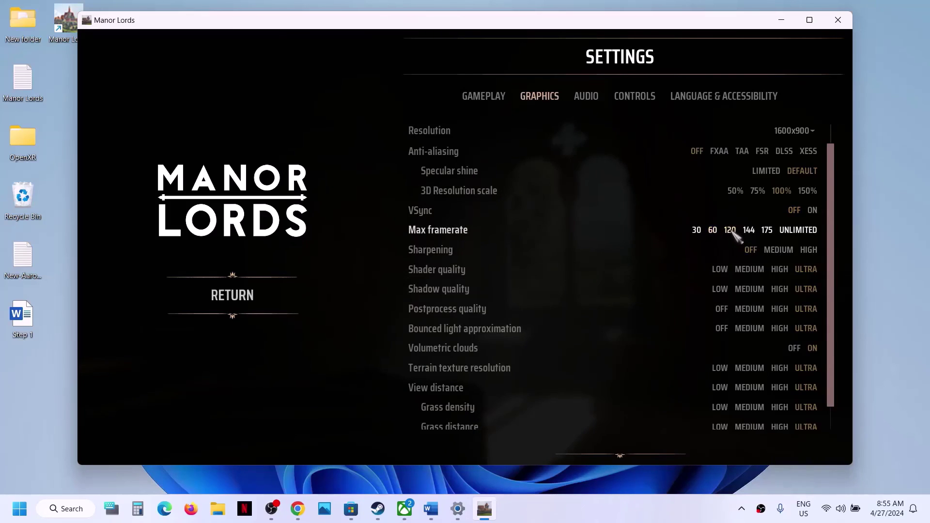
left_click(712, 230)
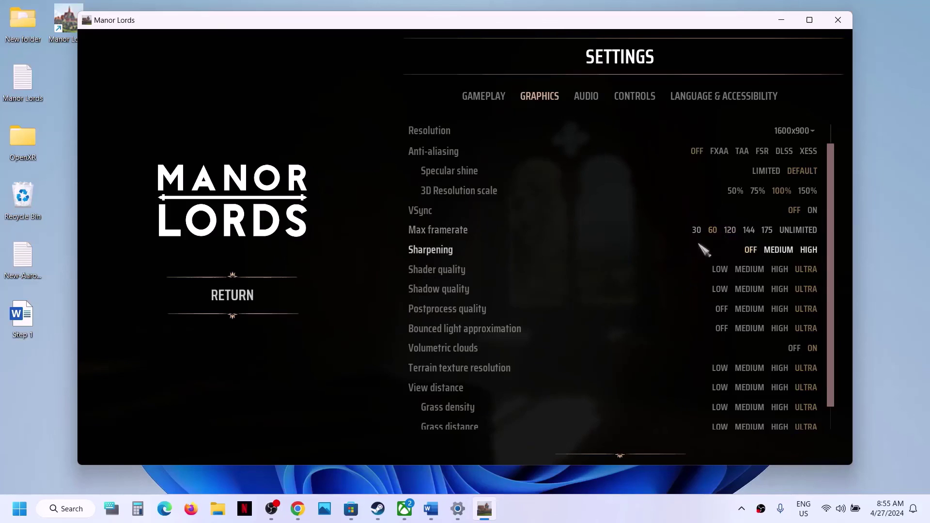
Step: Set shader quality, shadow quality, postprocess quality and bounced light approximation to Medium, and turn volumetric clouds off
scroll(702, 248, "down", 2)
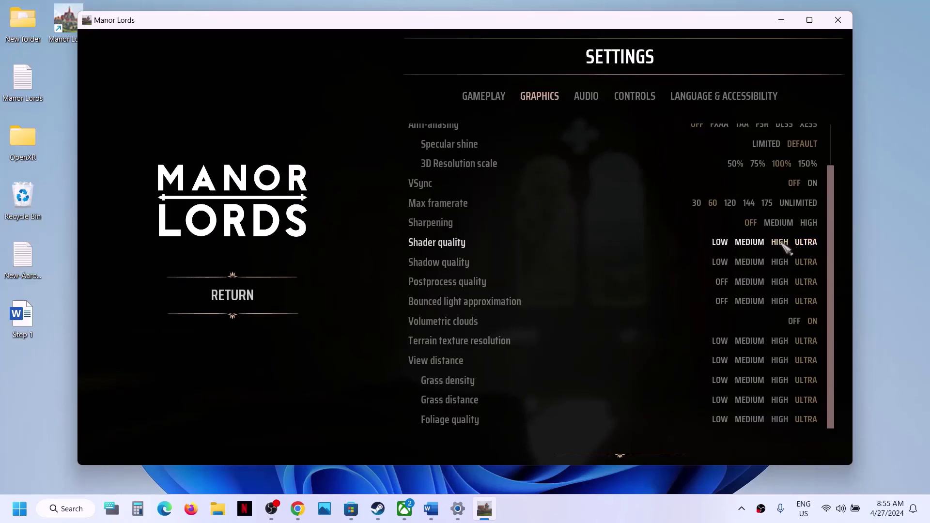
left_click(759, 264)
left_click(757, 285)
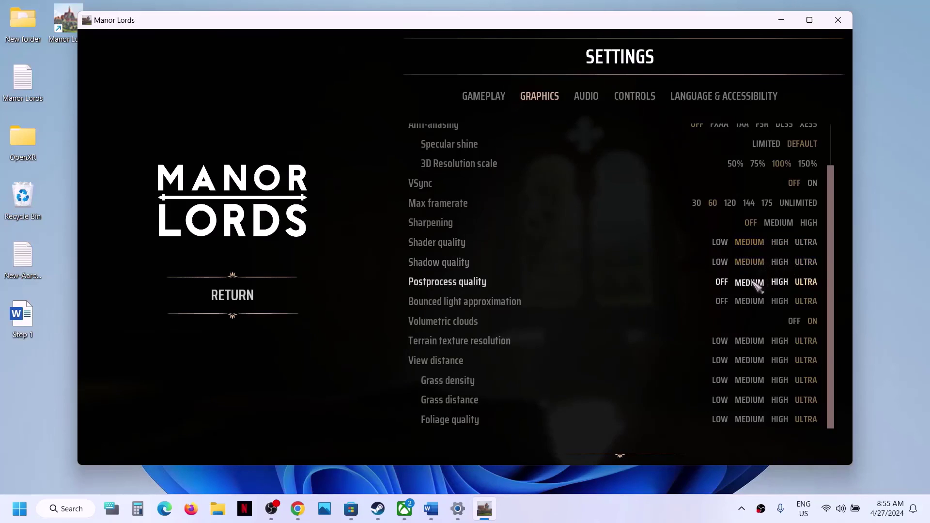
left_click(757, 304)
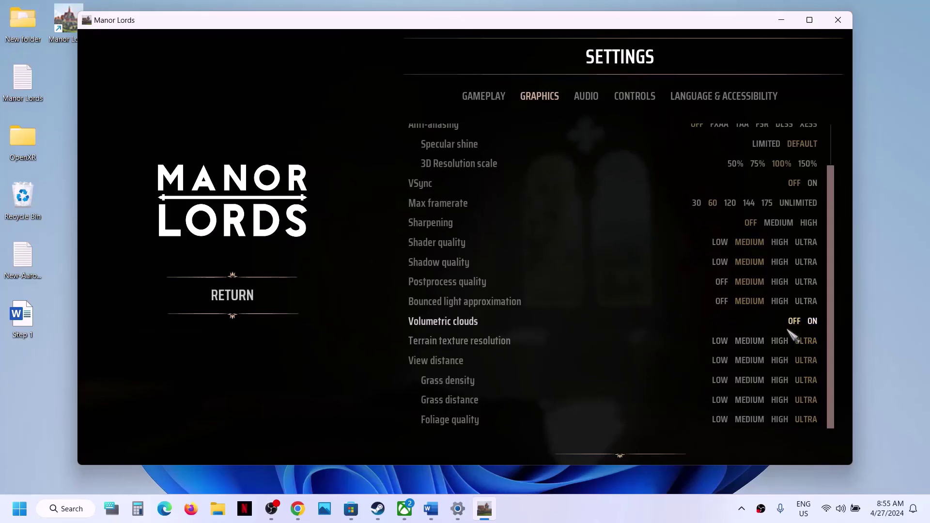
Step: Set terrain texture resolution, view distance, grass density, grass distance and foliage quality to Medium, and exit the game
left_click(757, 341)
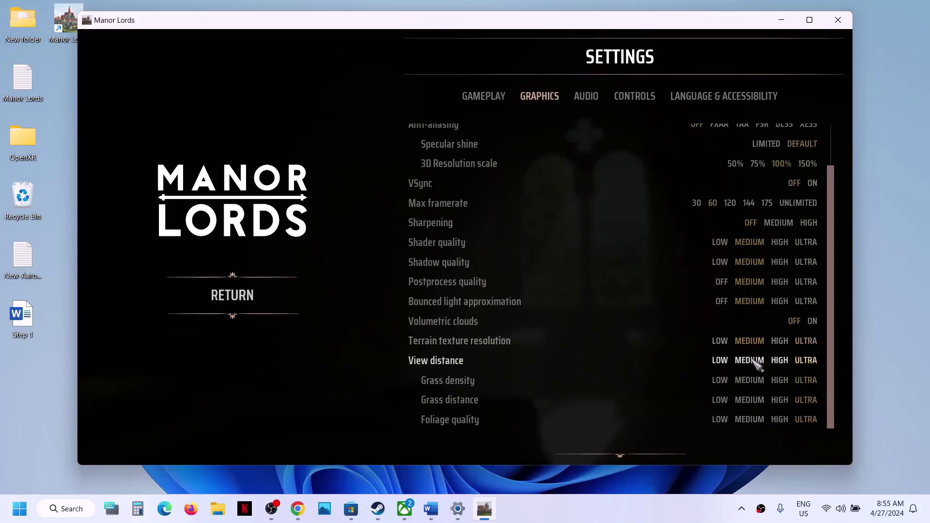
left_click(756, 364)
left_click(757, 381)
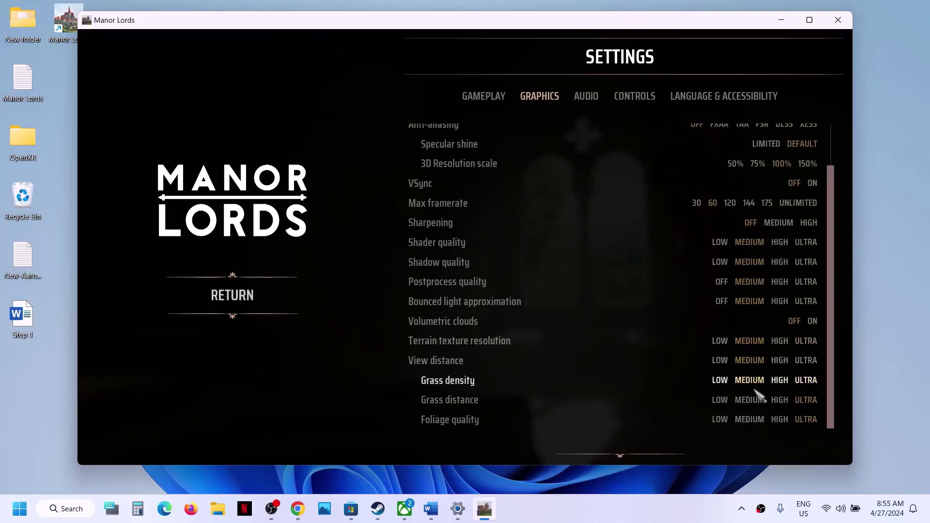
left_click(755, 401)
left_click(751, 419)
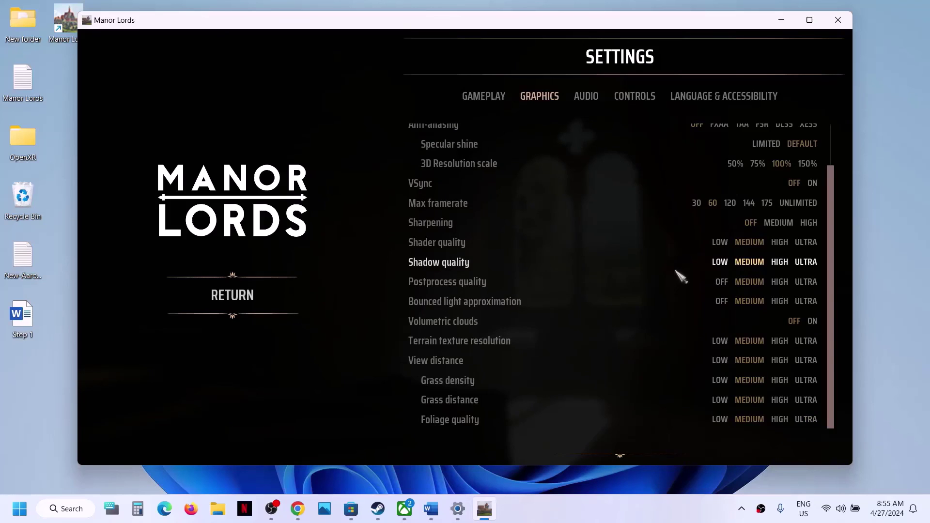
key("Escape")
left_click(657, 512)
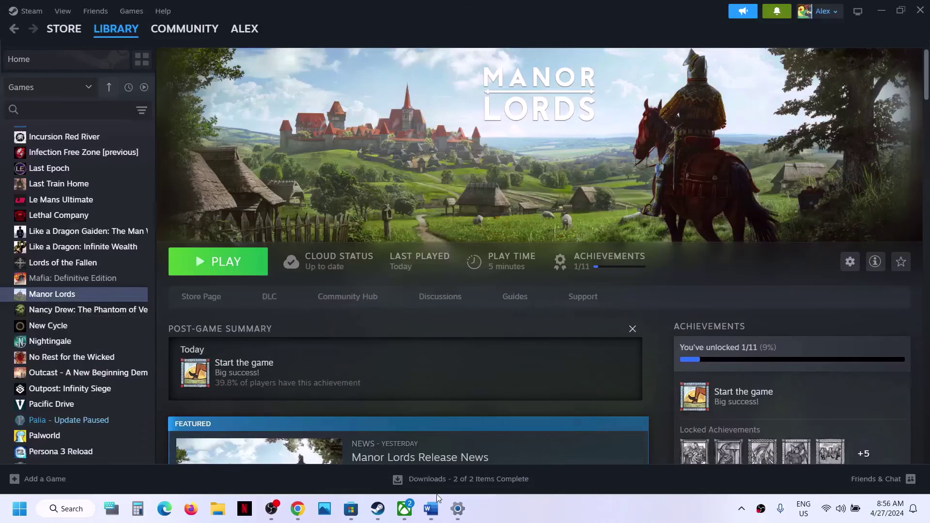
Step: Switch to the Word document and highlight "Uninstall the game," in Step 18
left_click(431, 507)
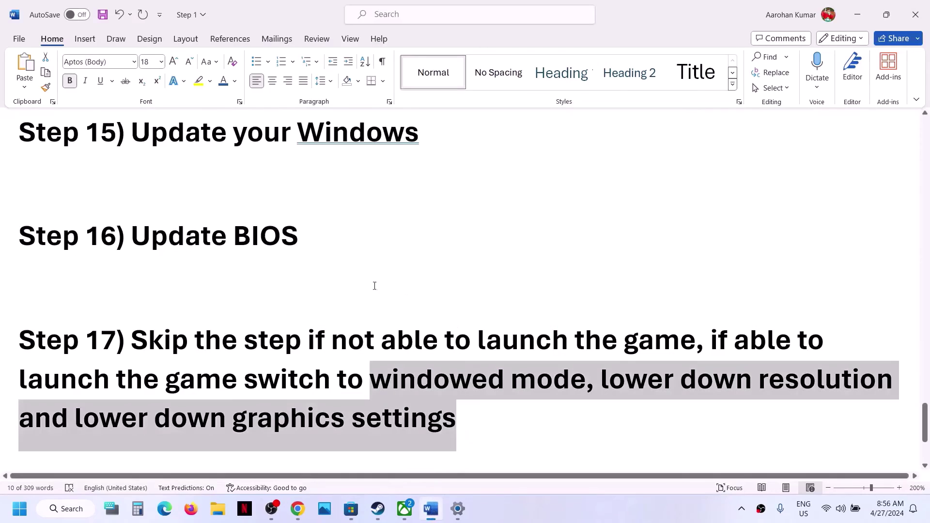
scroll(374, 286, "down", 4)
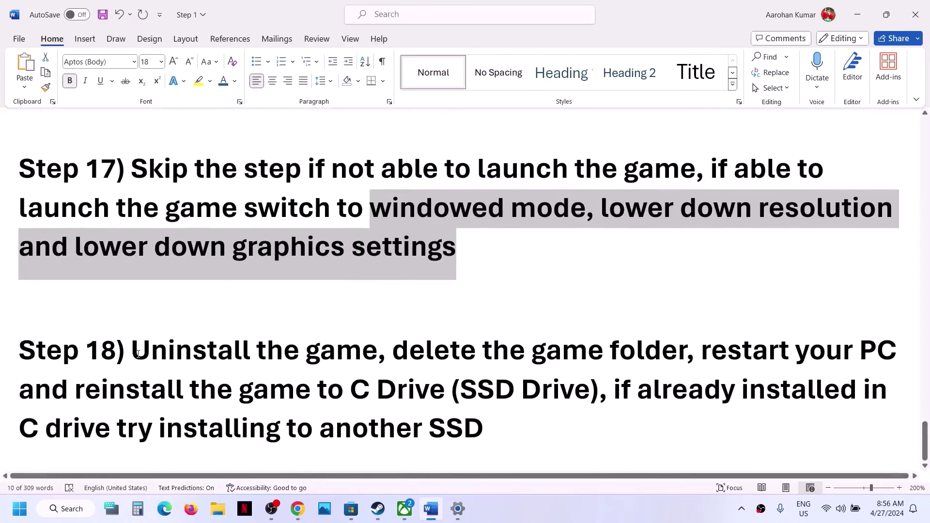
left_click_drag(137, 354, 386, 353)
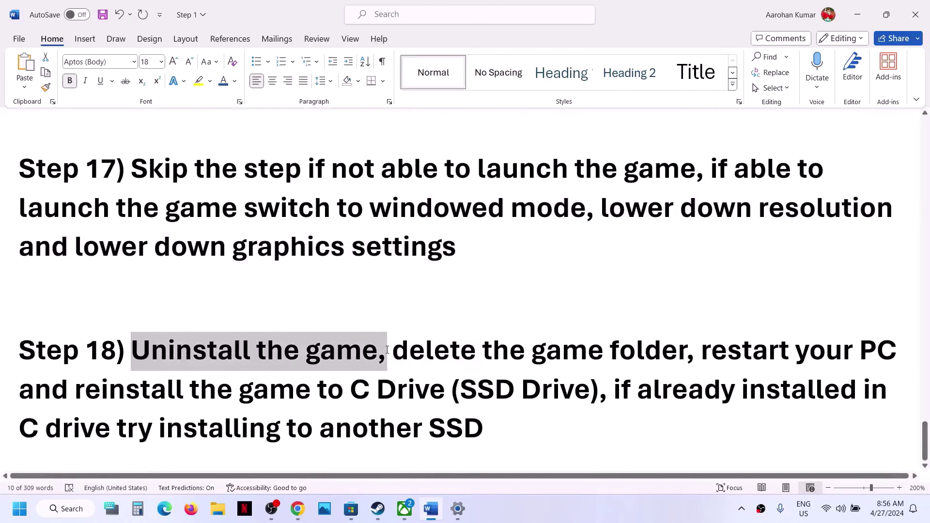
Step: Switch to Steam and show the Uninstall option among the management options for Manor Lords
left_click(378, 507)
right_click(104, 295)
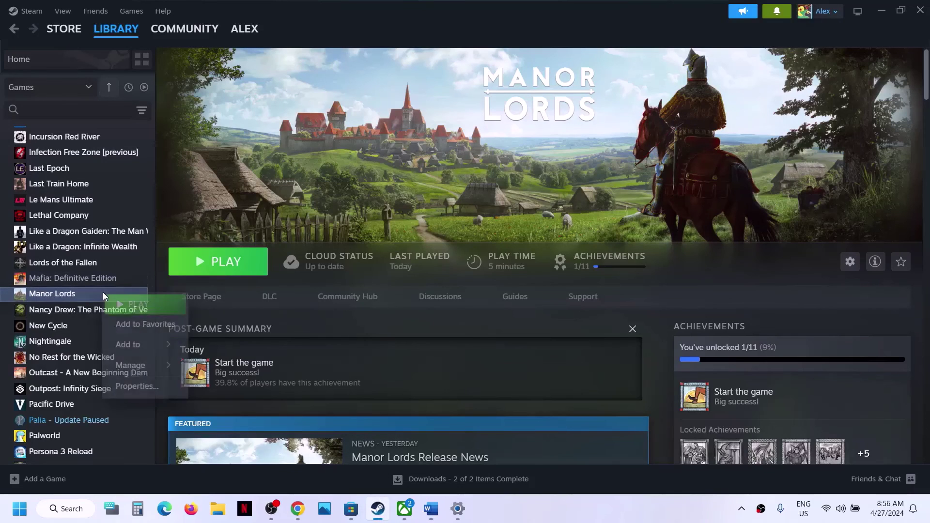
mouse_move(129, 365)
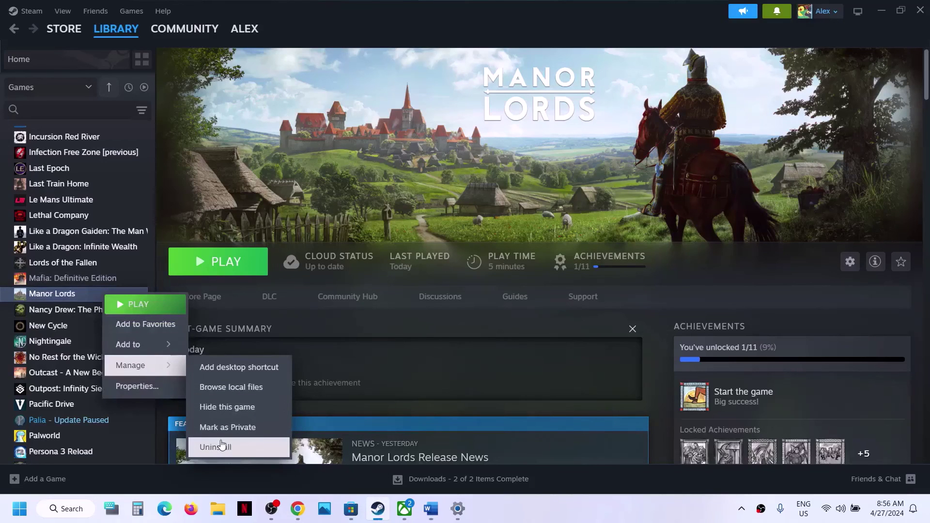
Step: Switch to Word, highlight Step 18's folder deletion, restart and reinstall-to-SSD instructions, and return to the Manor Lords page in Steam
left_click(430, 509)
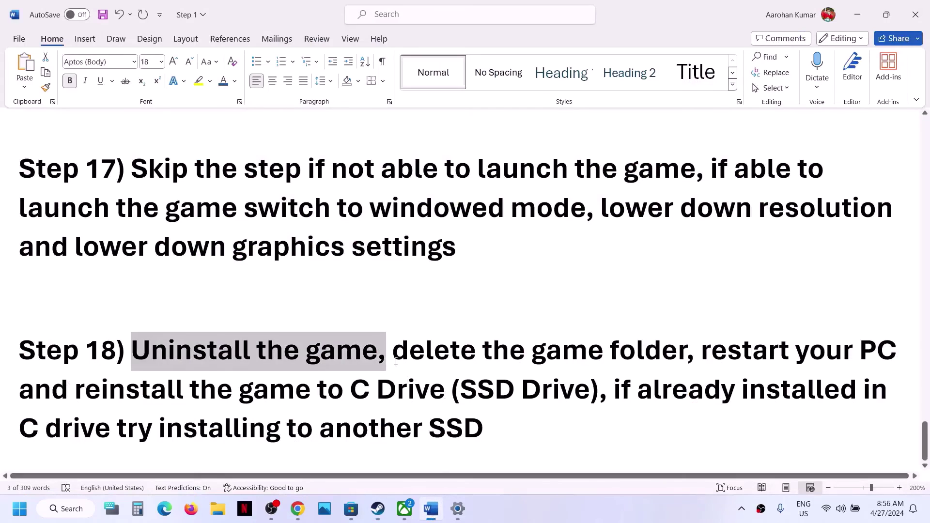
left_click_drag(396, 361, 590, 390)
left_click(710, 359)
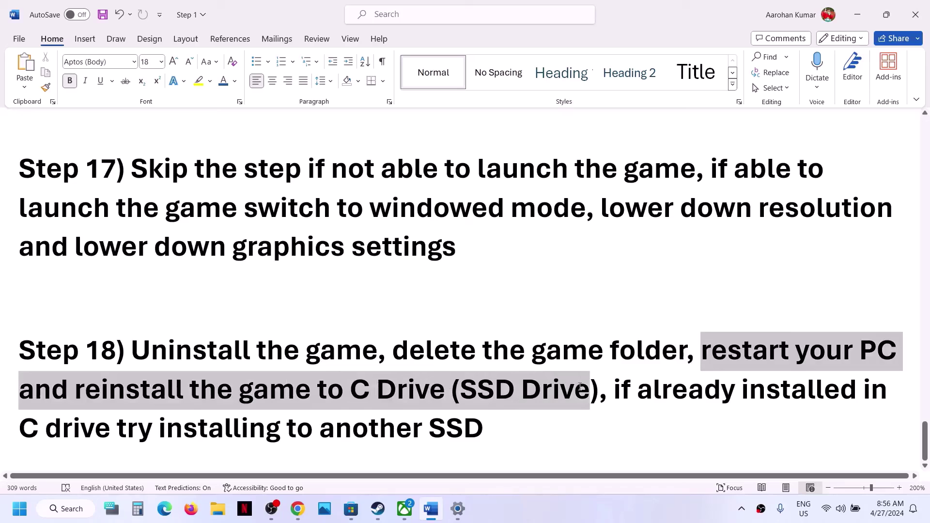
left_click(425, 410)
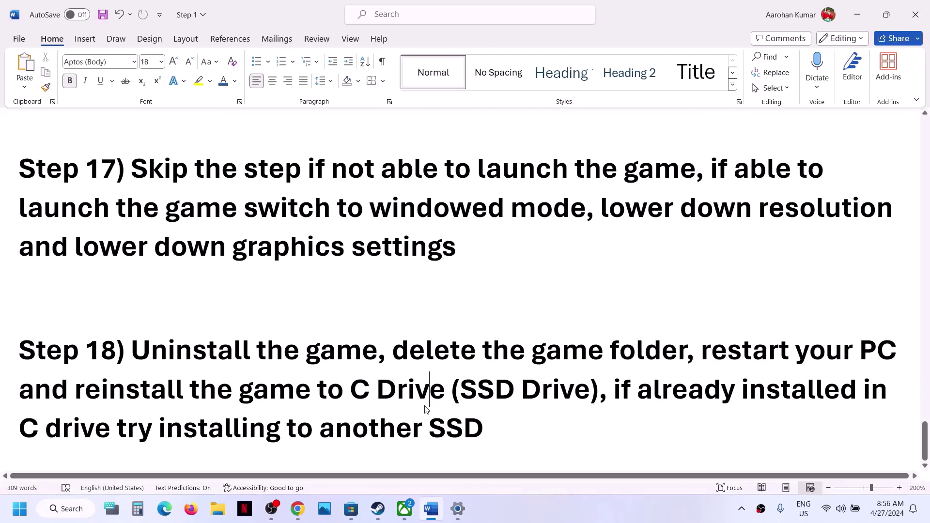
left_click_drag(239, 393, 441, 394)
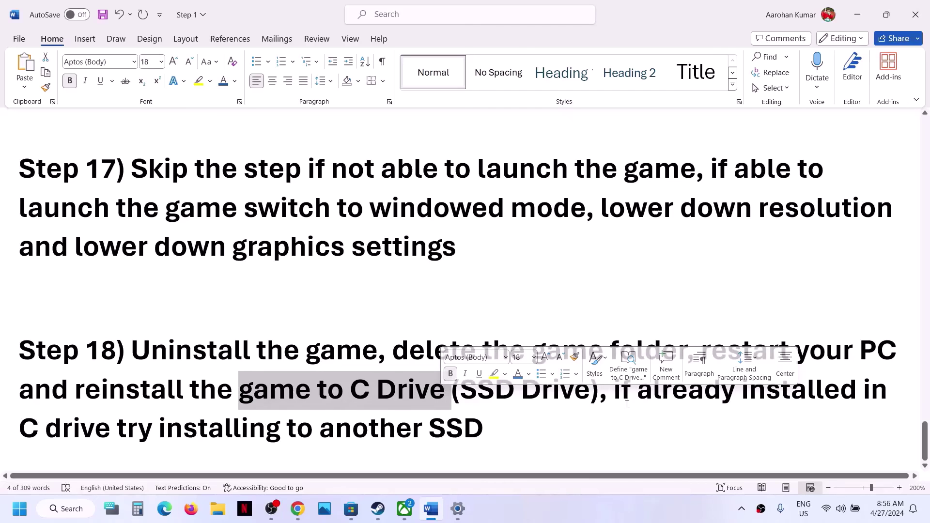
left_click_drag(614, 392, 484, 429)
left_click(326, 429)
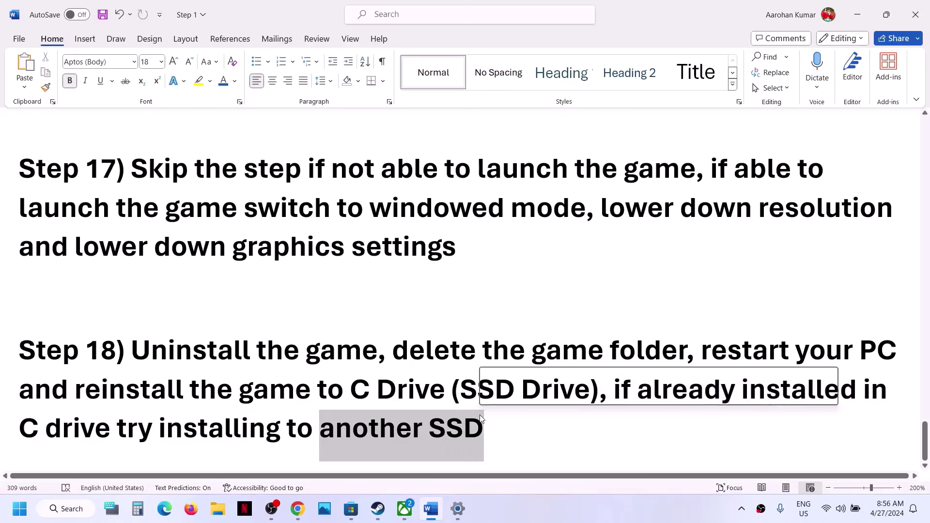
left_click(378, 508)
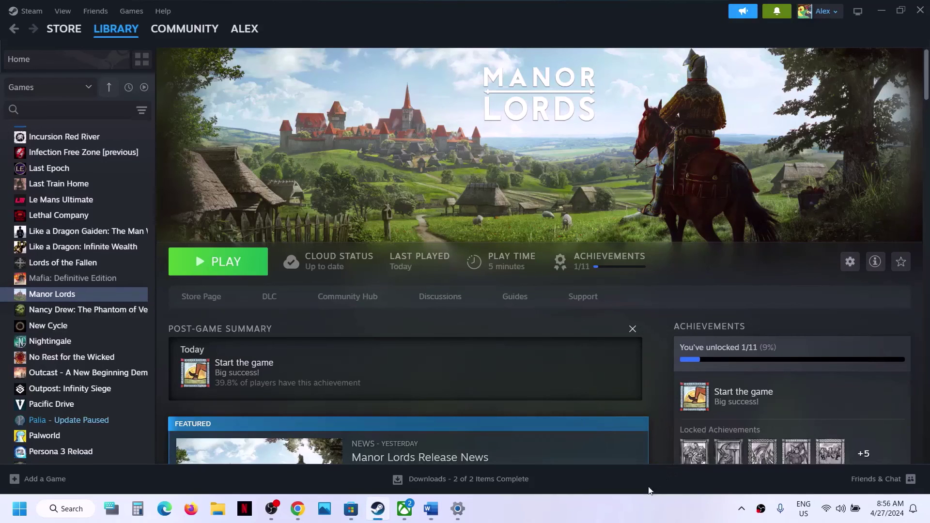
left_click(610, 513)
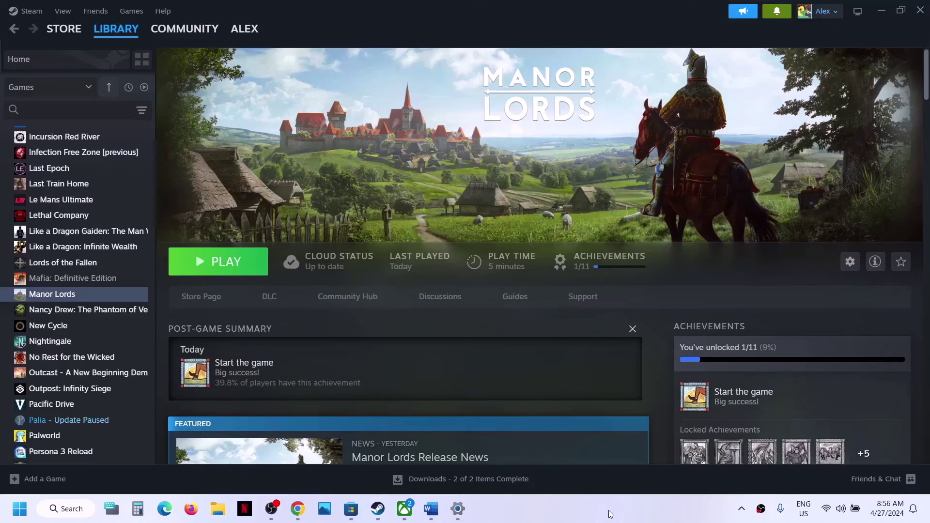